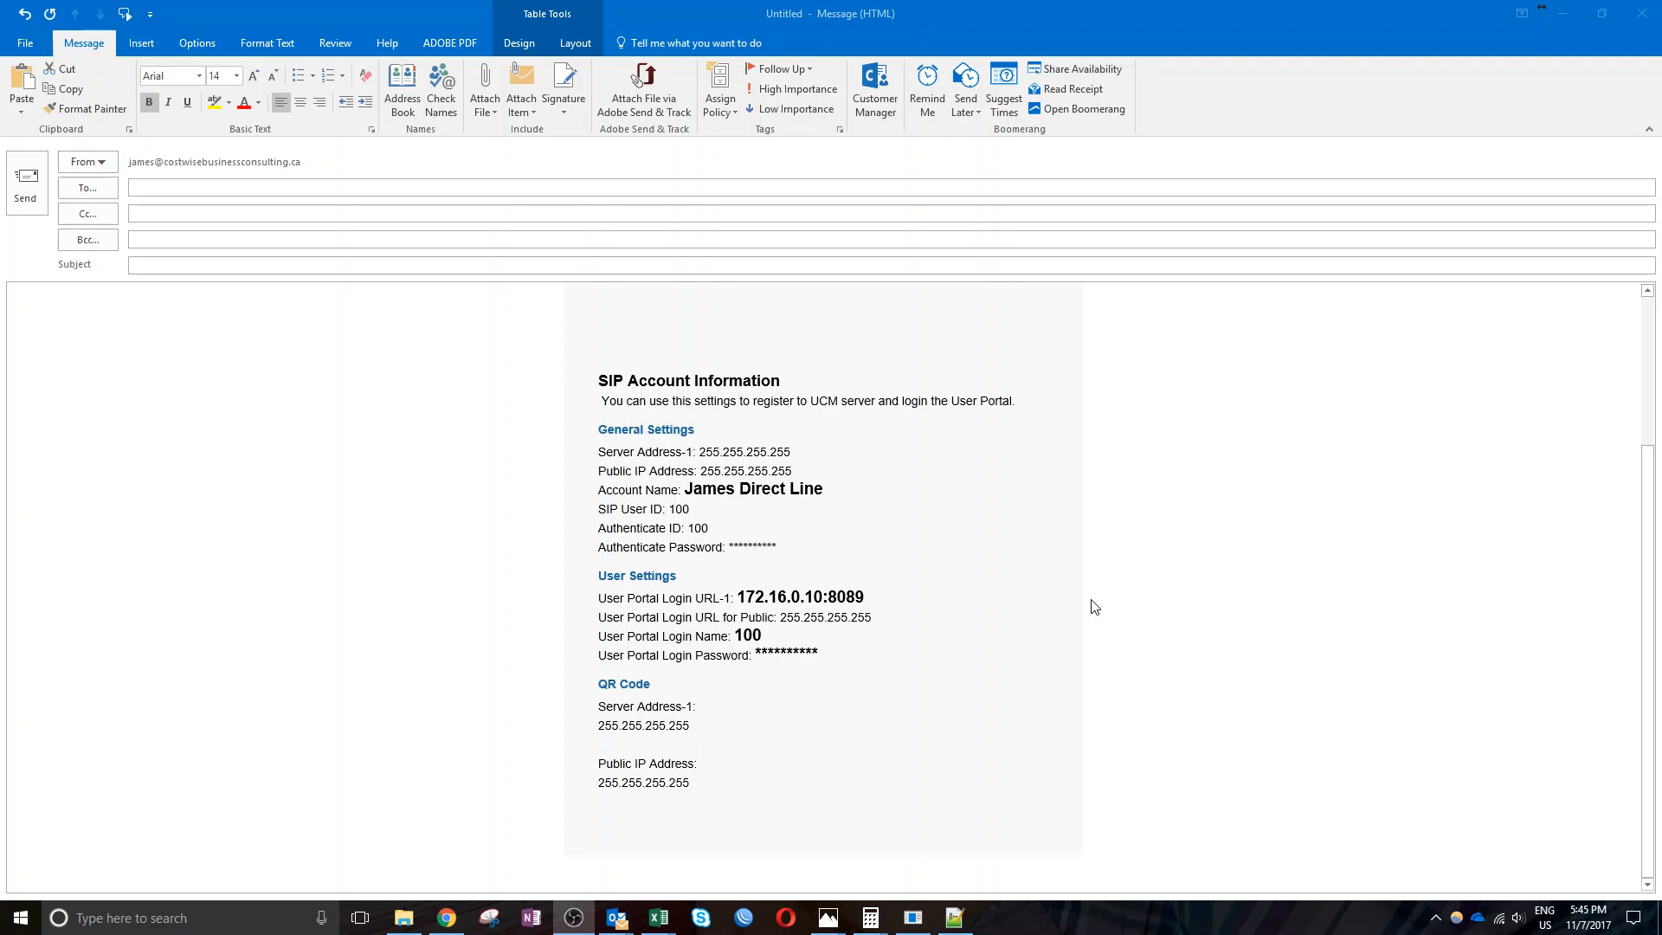
Highlight the SIP Account Information heading, account name and portal URL 172.16.0.10:8089 in the email
left_click_drag(599, 381, 754, 392)
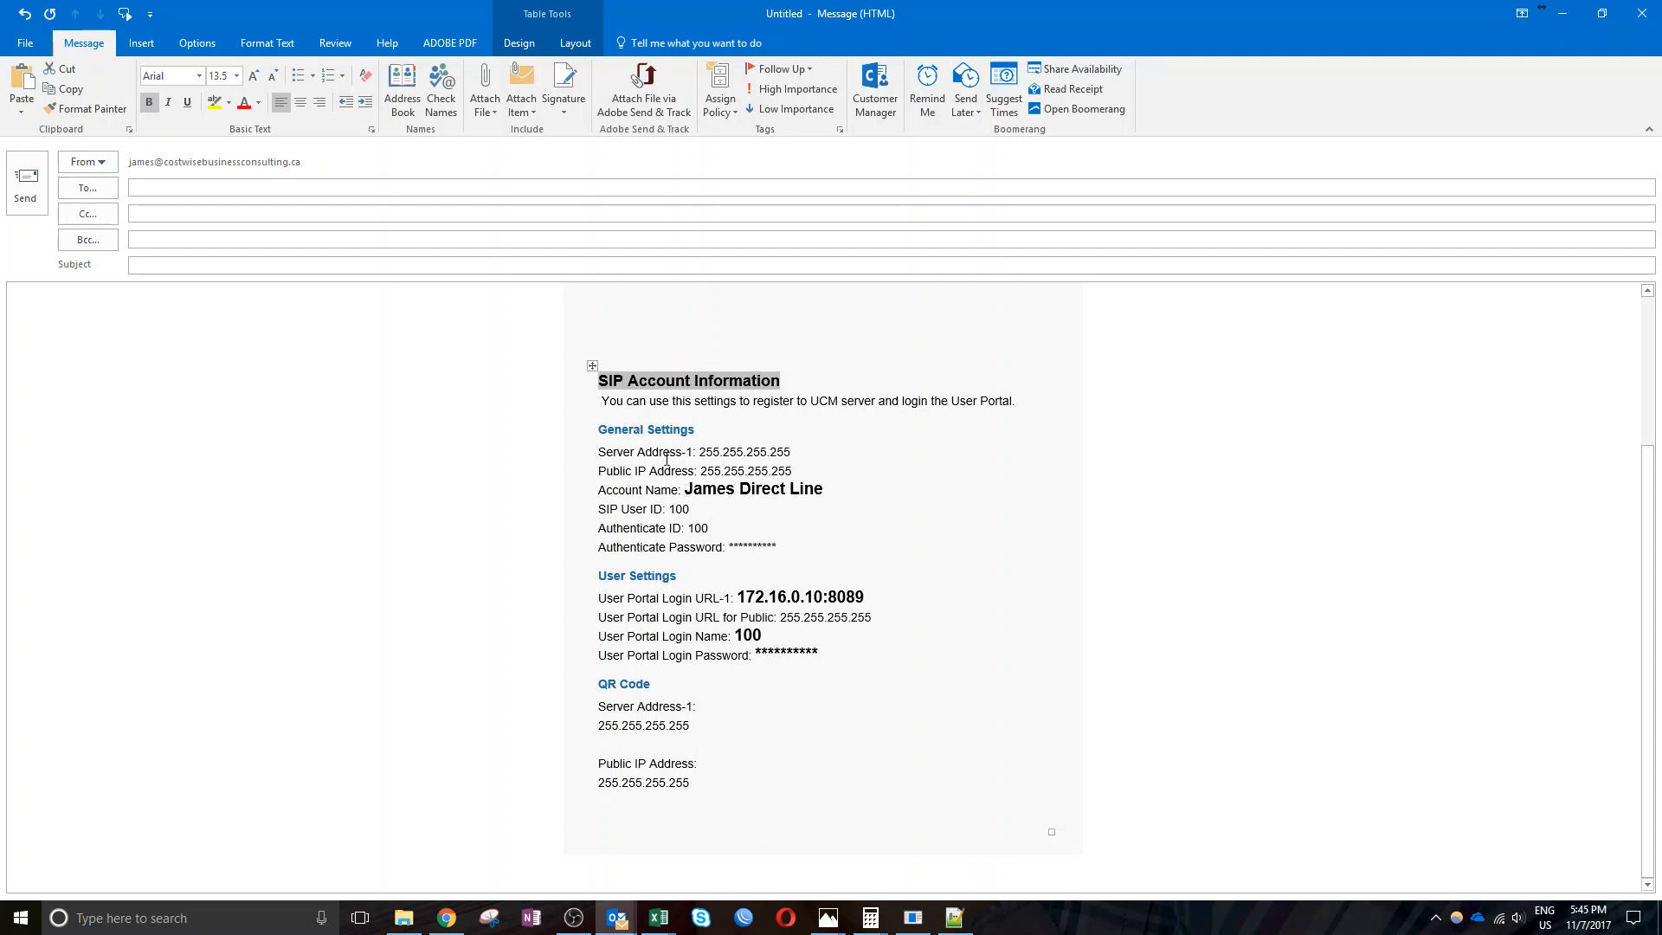
mouse_move(685, 491)
left_mouse_down()
mouse_move(810, 496)
mouse_move(696, 511)
left_mouse_up()
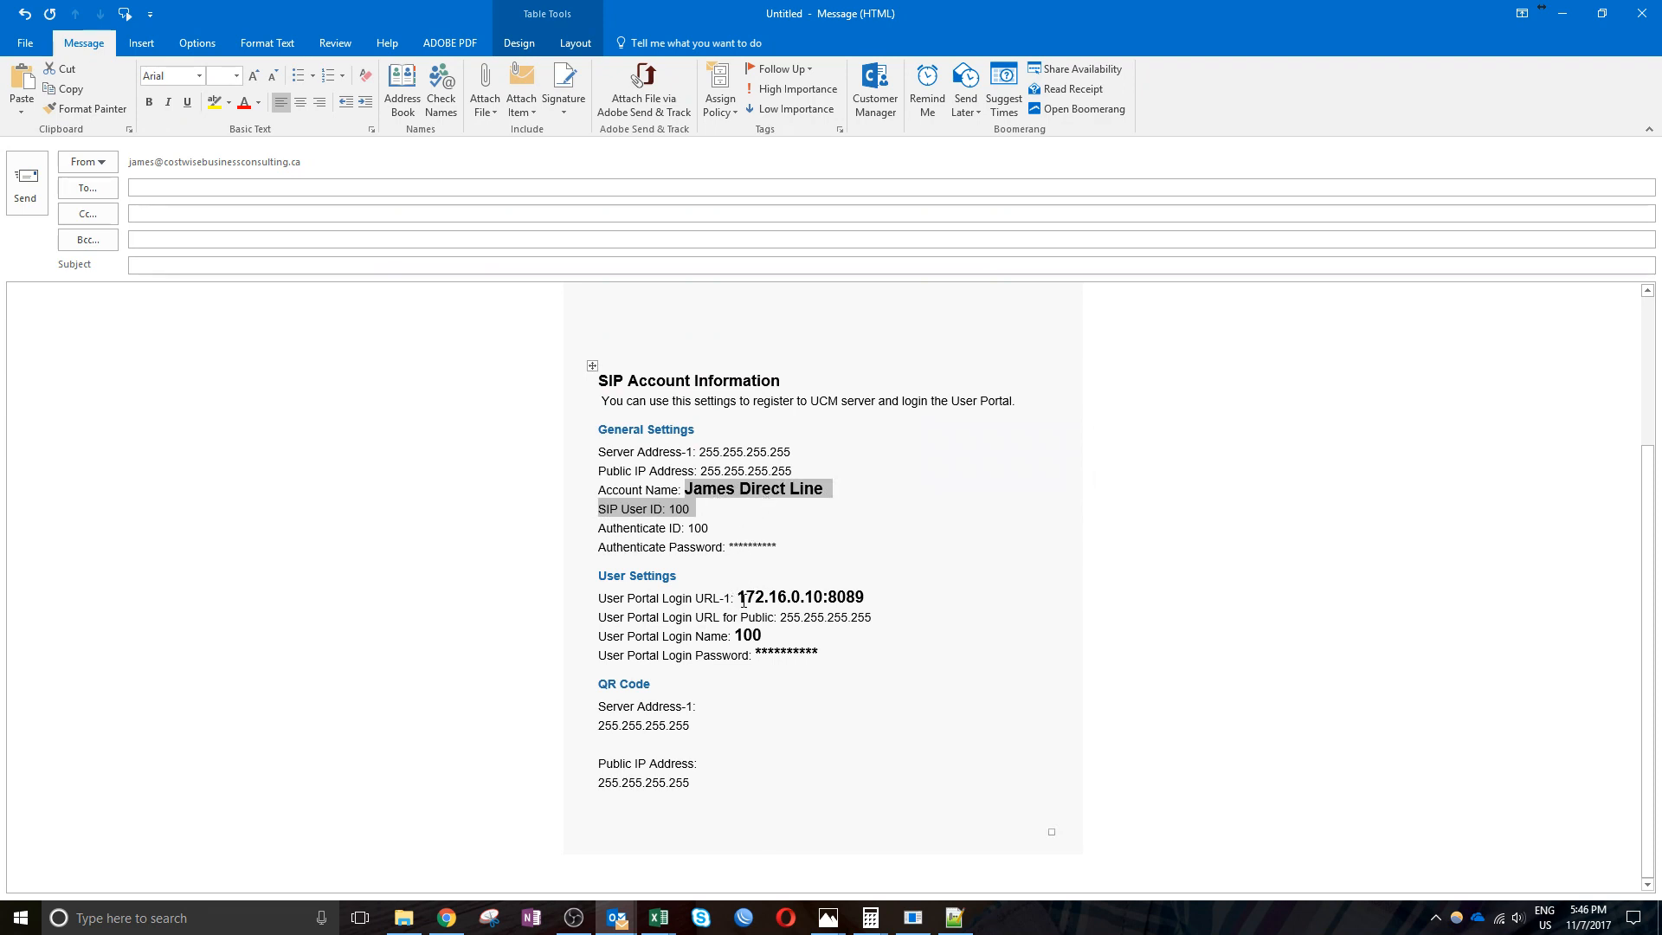
left_click_drag(743, 599, 859, 603)
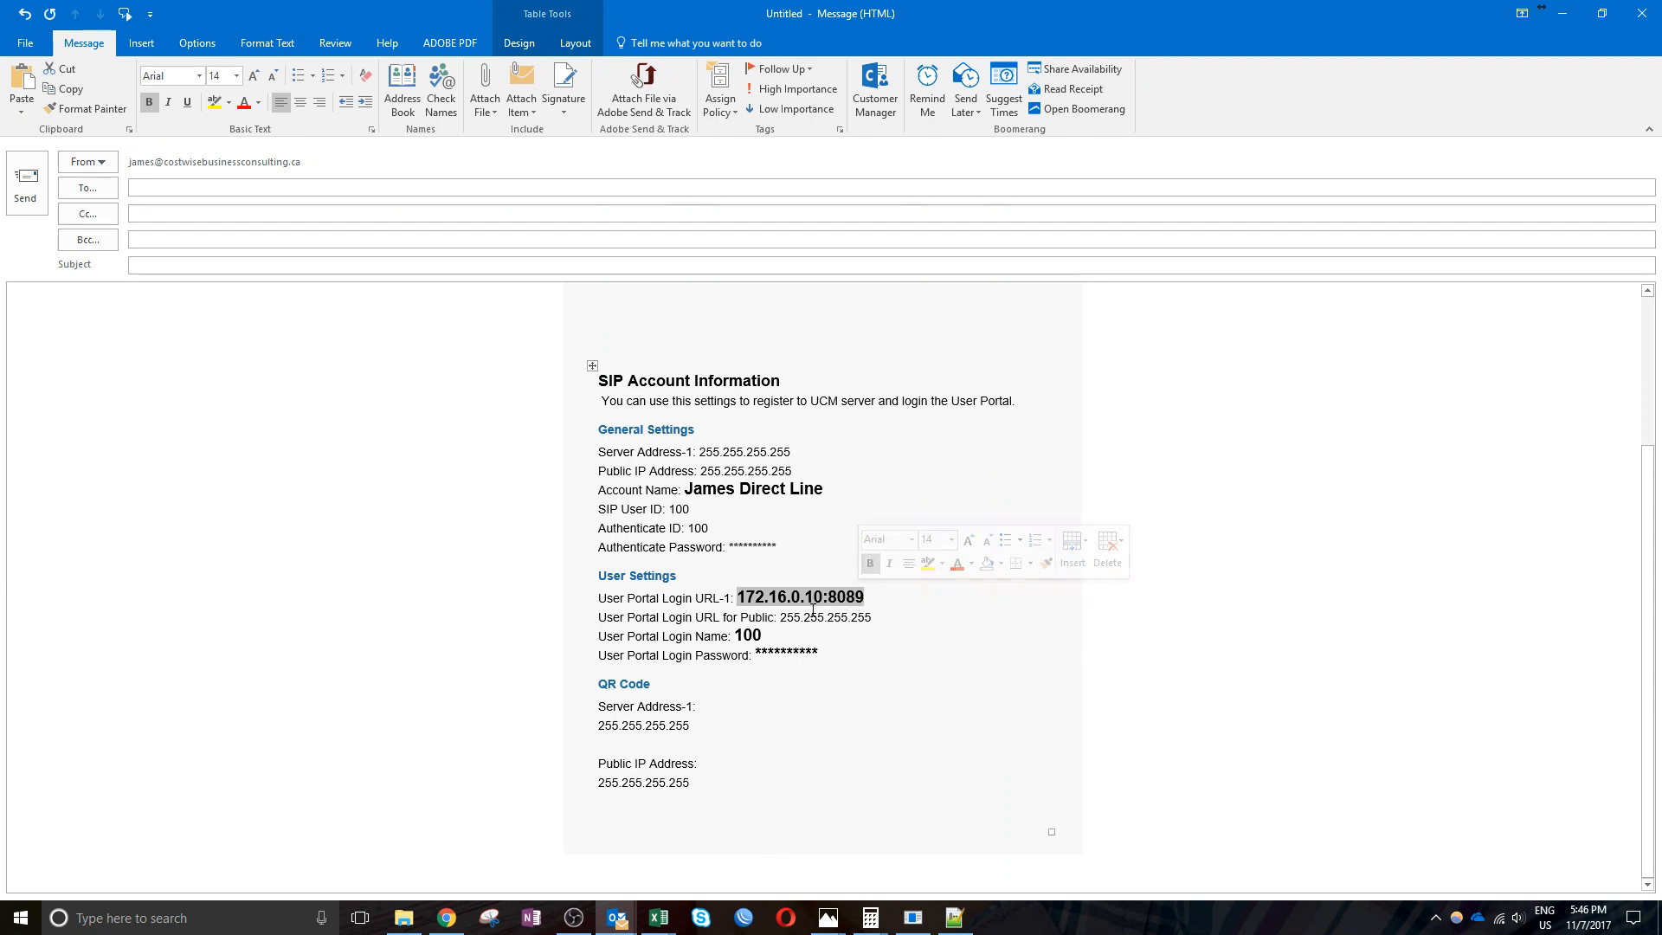
Highlight the portal login name 100, masked password and URL, then switch to the portal
left_click(741, 637)
double_click(746, 637)
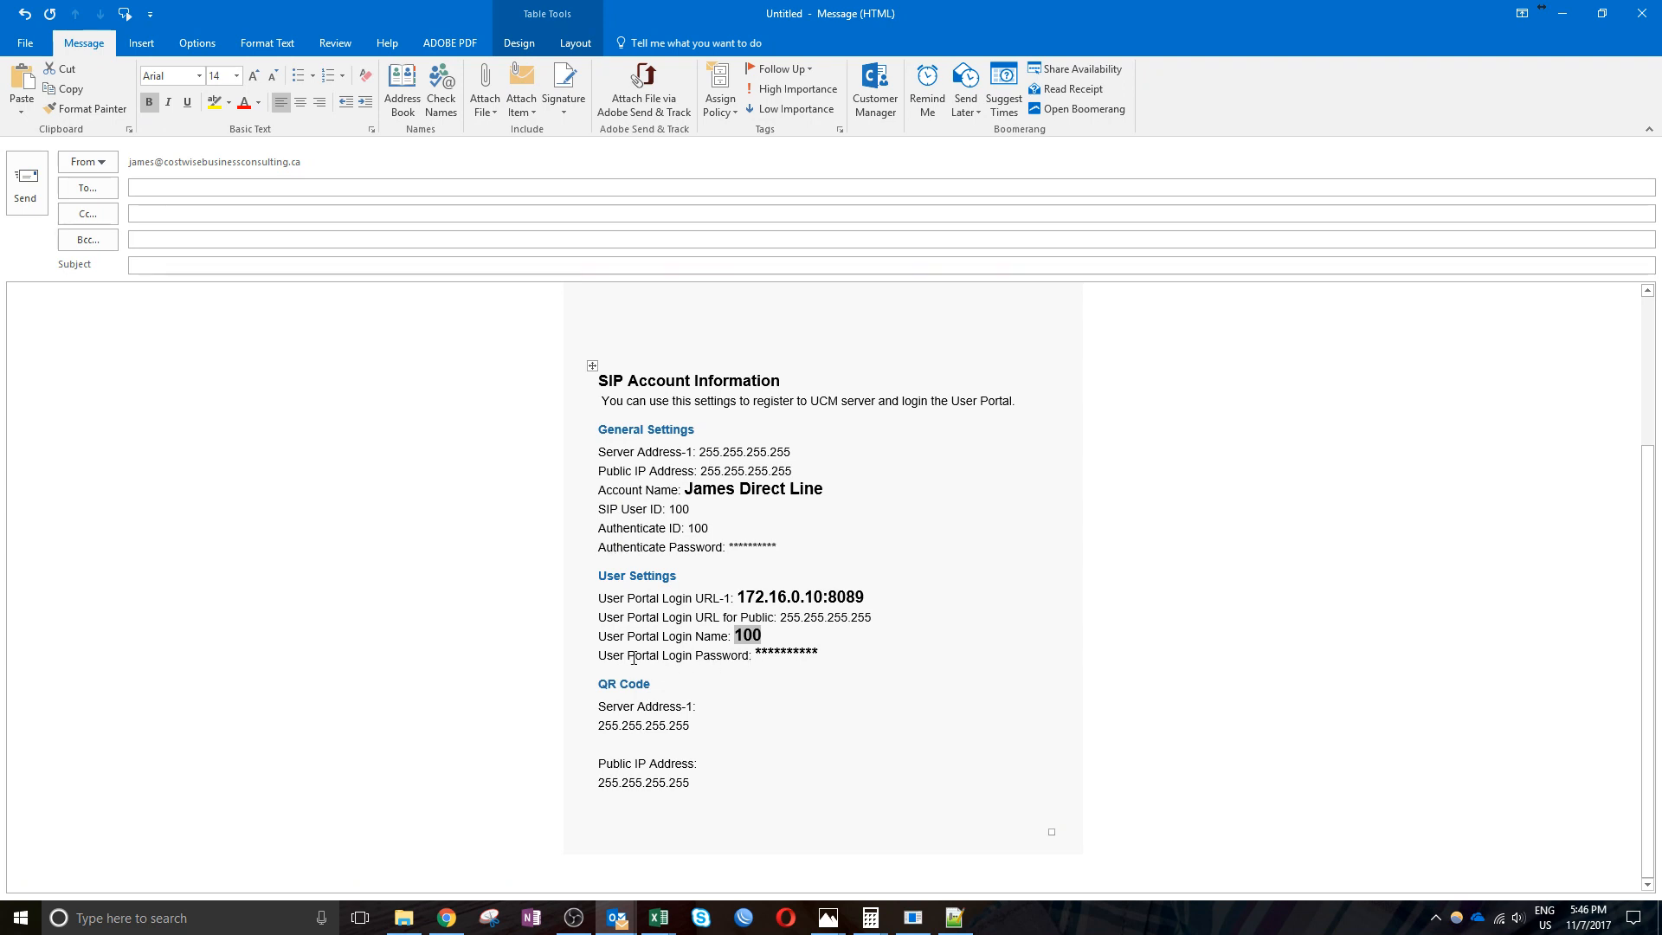
double_click(766, 653)
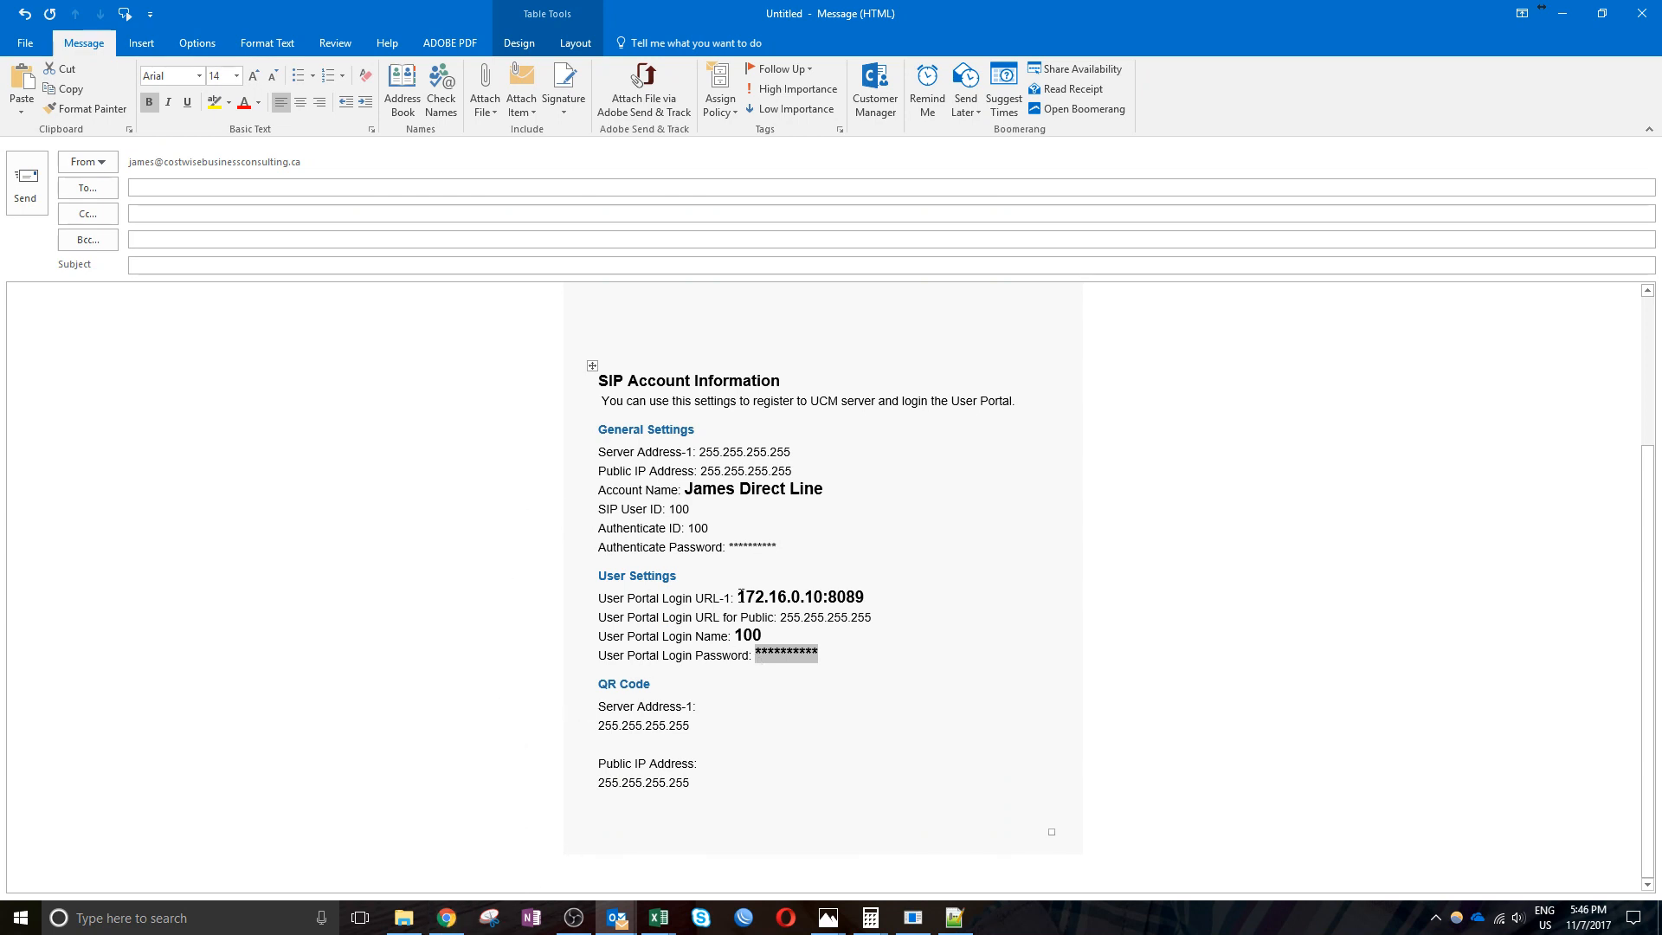
left_click_drag(737, 597, 865, 597)
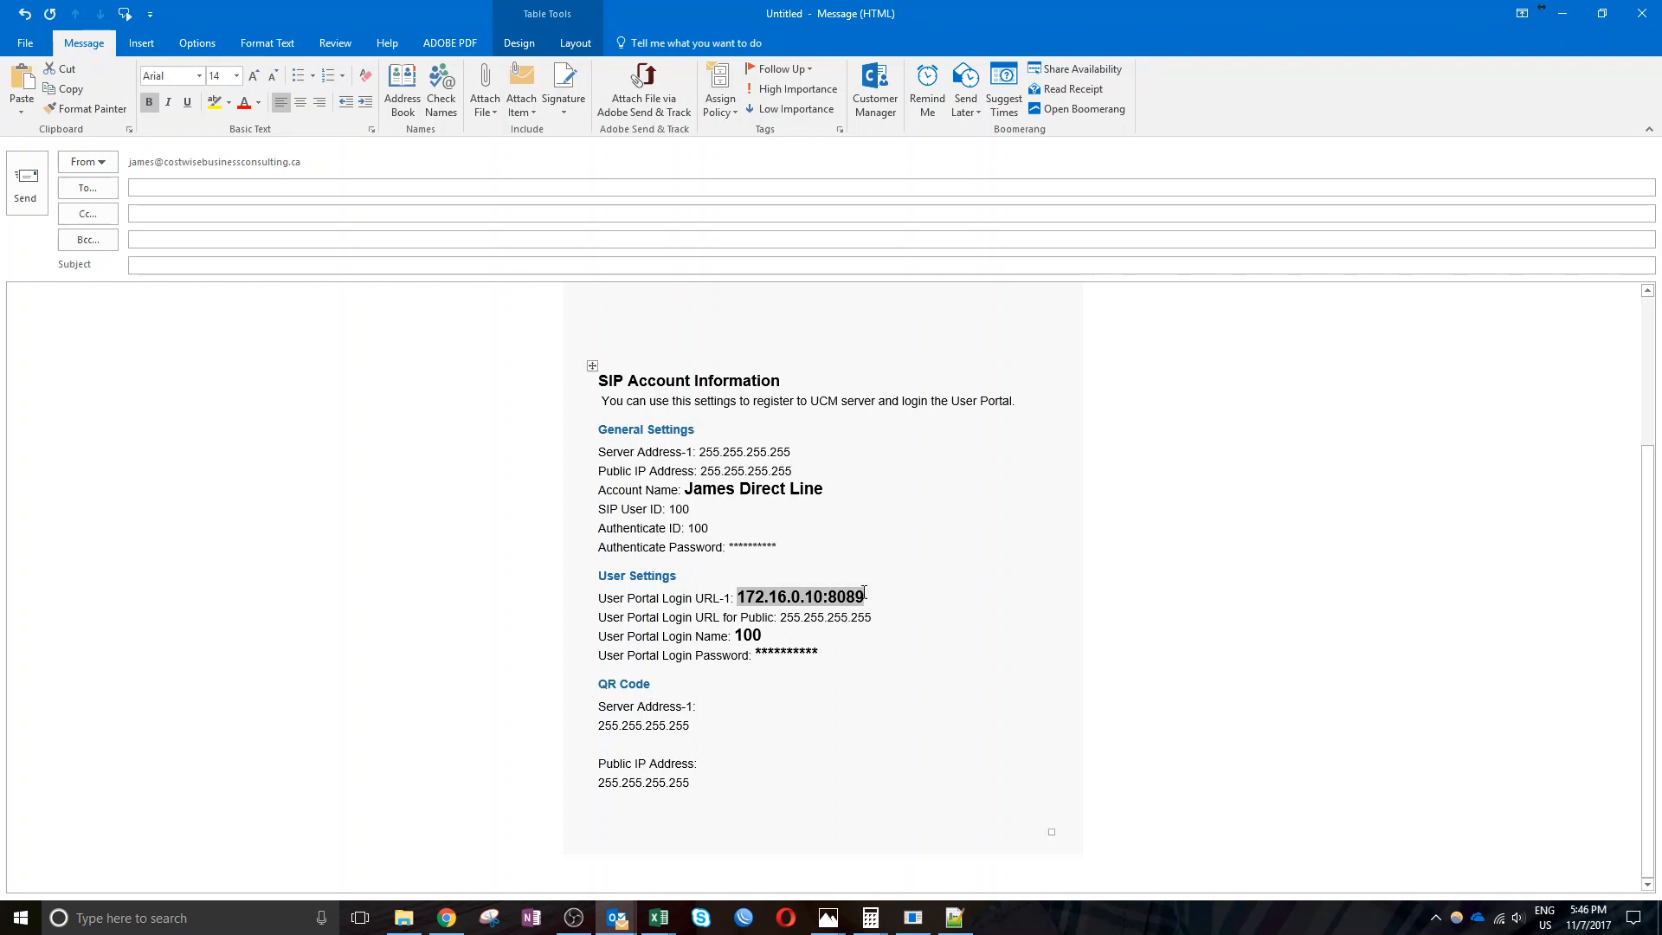
left_click(445, 916)
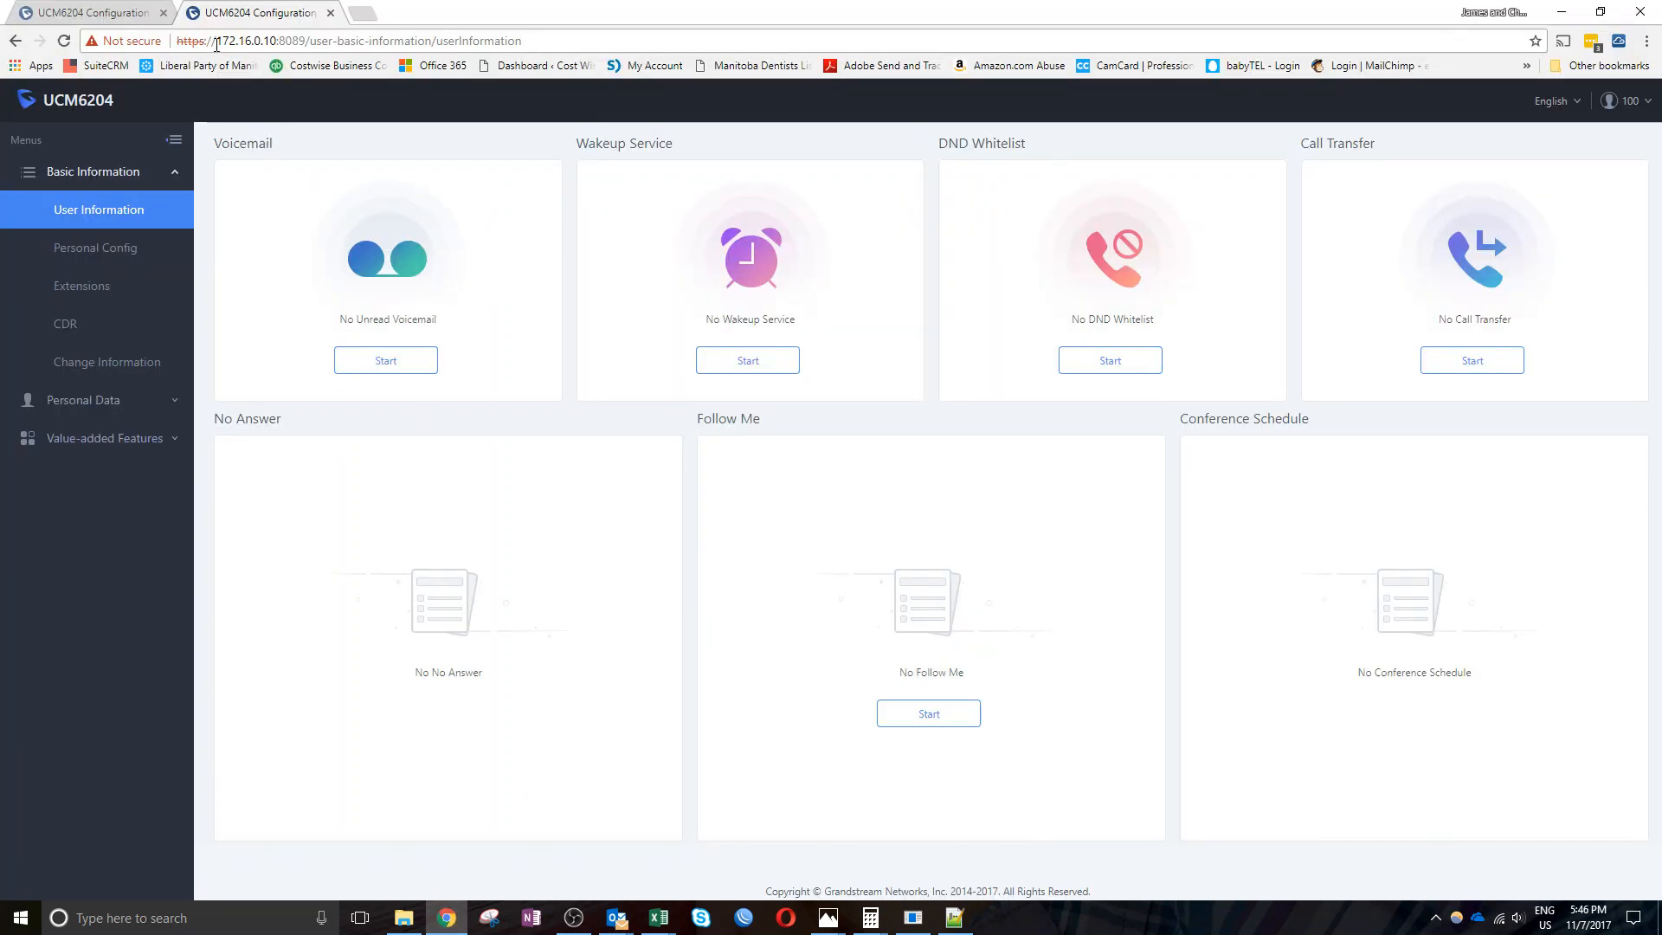
Log out of the portal at 172.16.0.10:8089 and sign back in as extension 100 with the saved LastPass login
left_click_drag(216, 42, 307, 41)
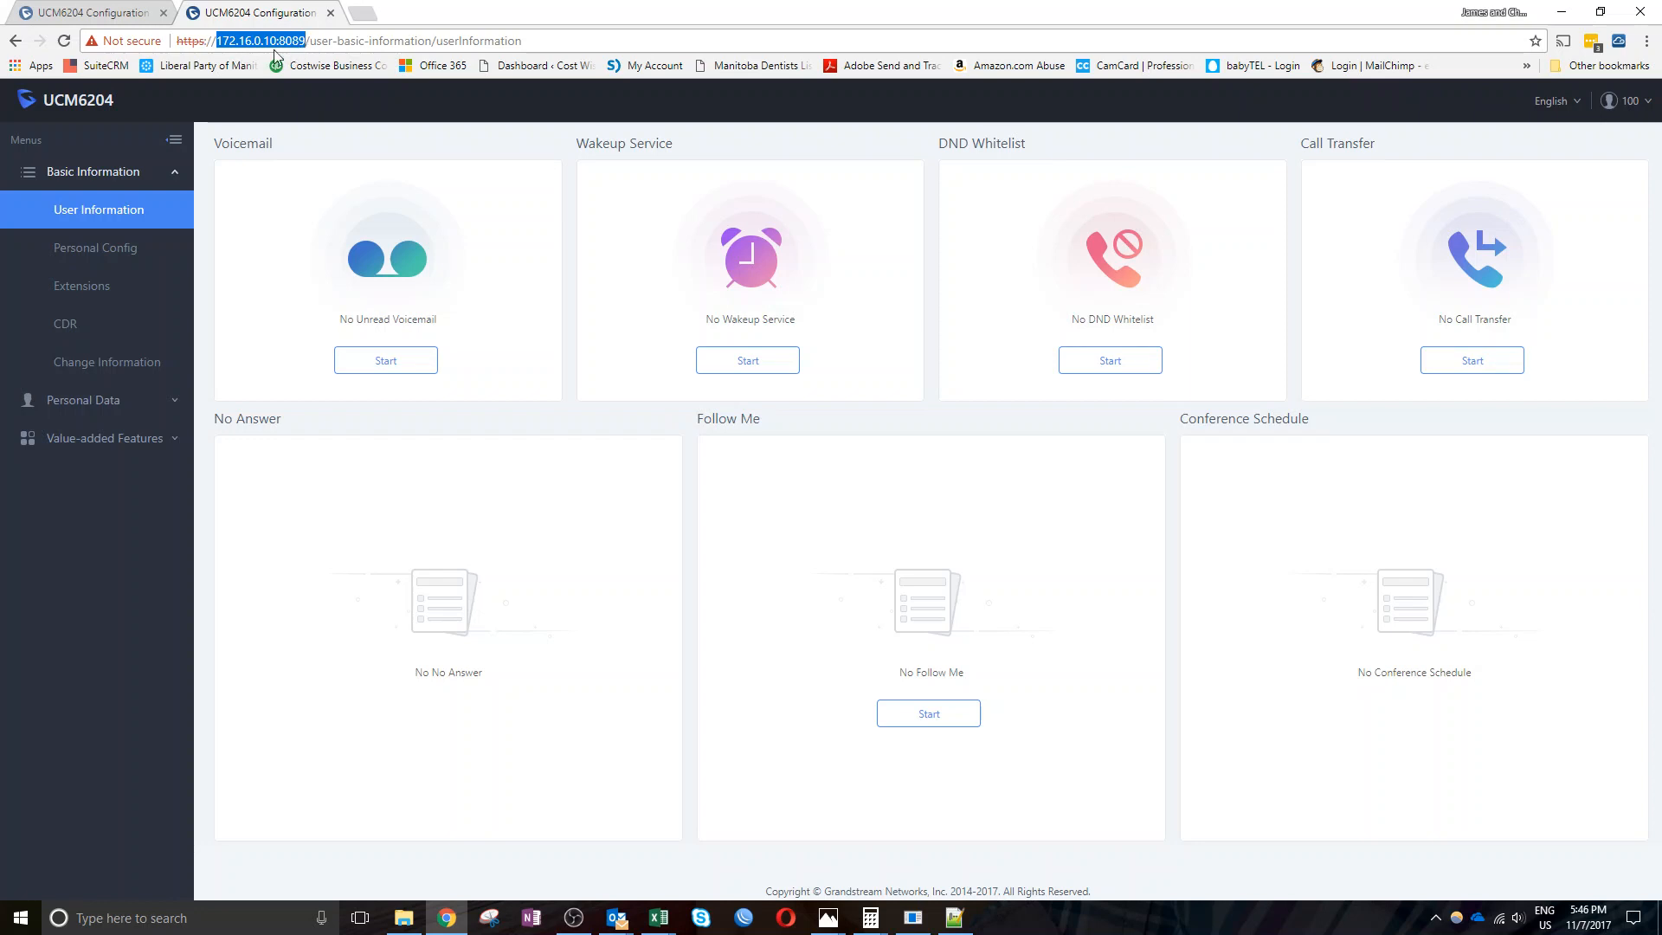
left_click(1647, 103)
left_click(1619, 142)
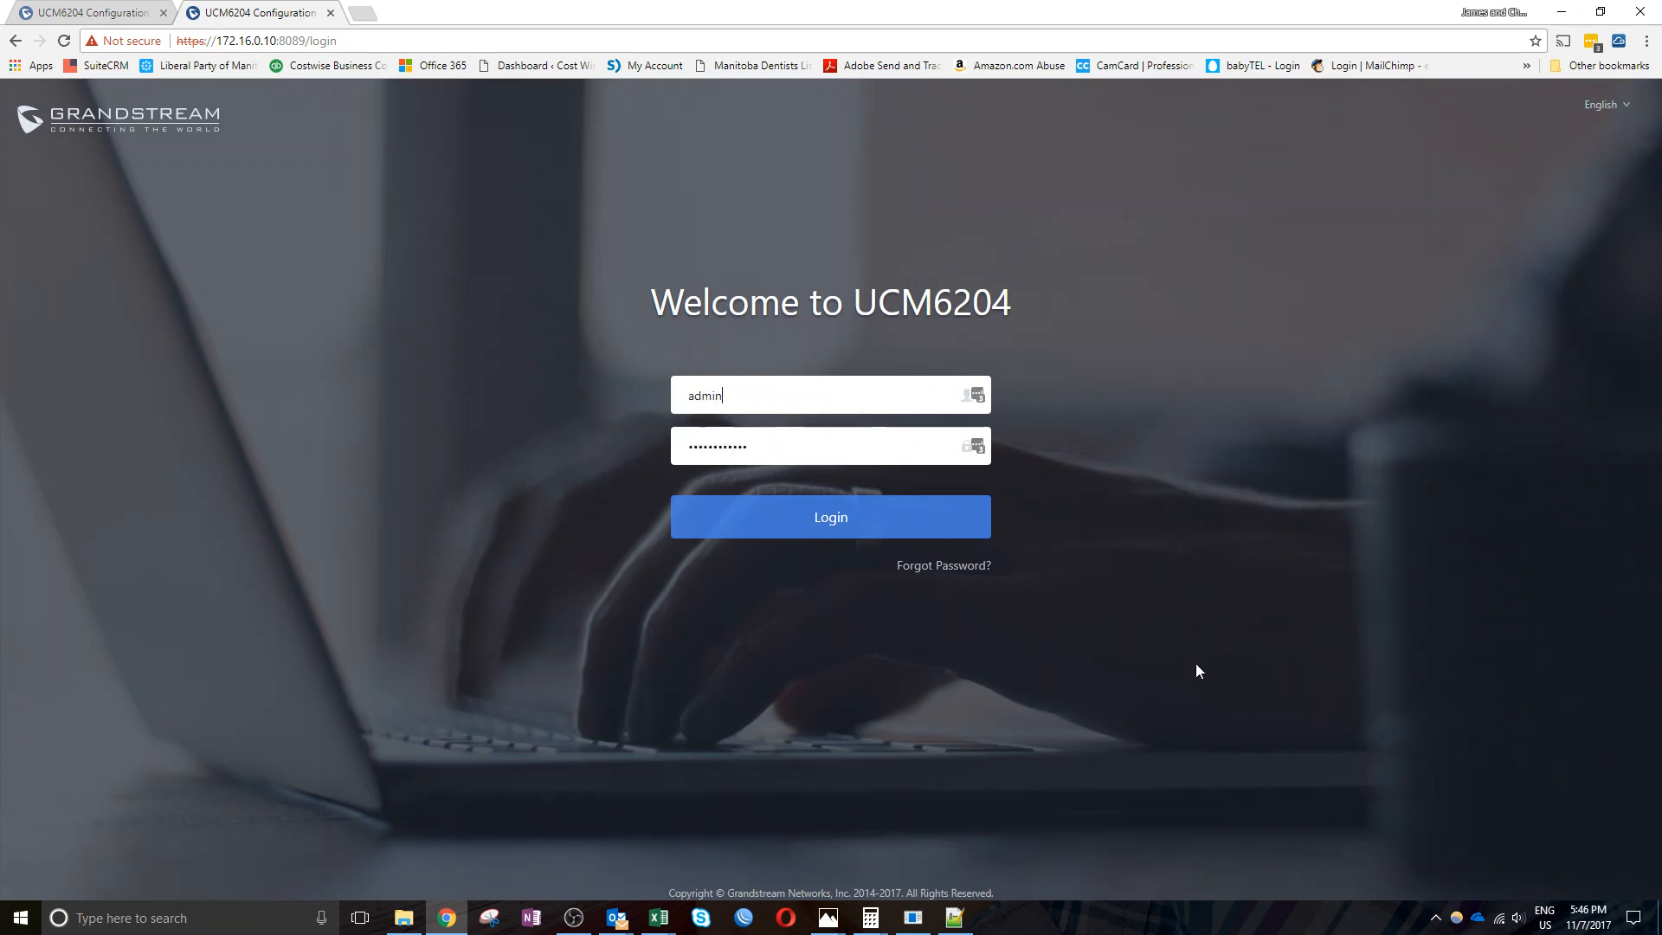
left_click(980, 395)
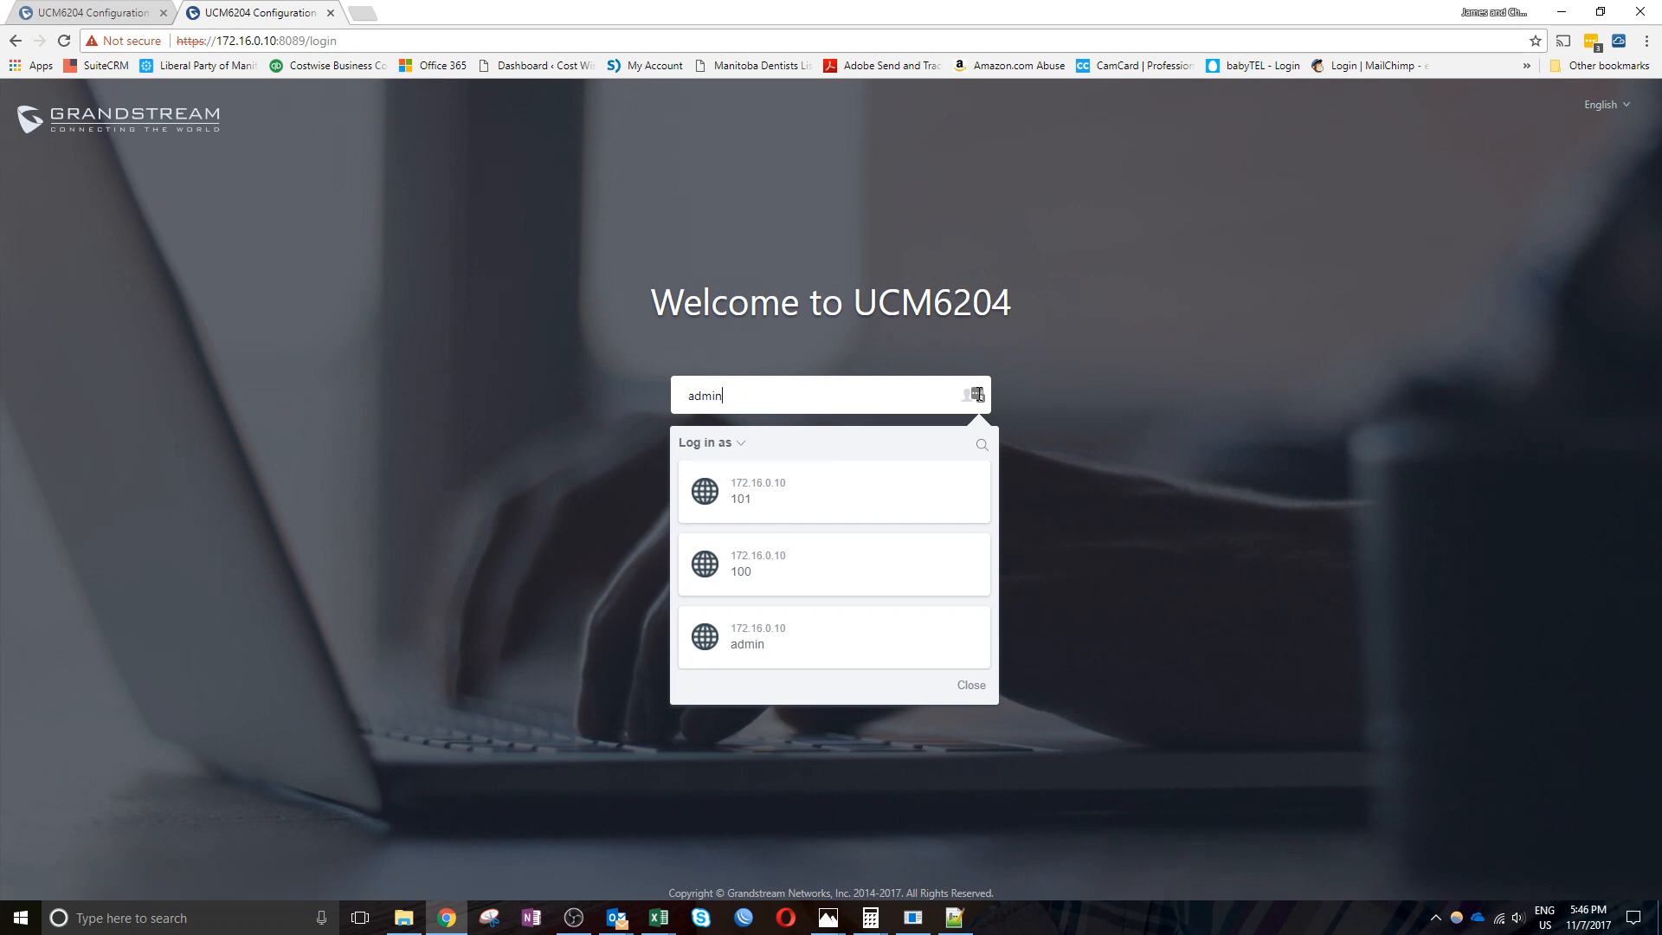
left_click(794, 565)
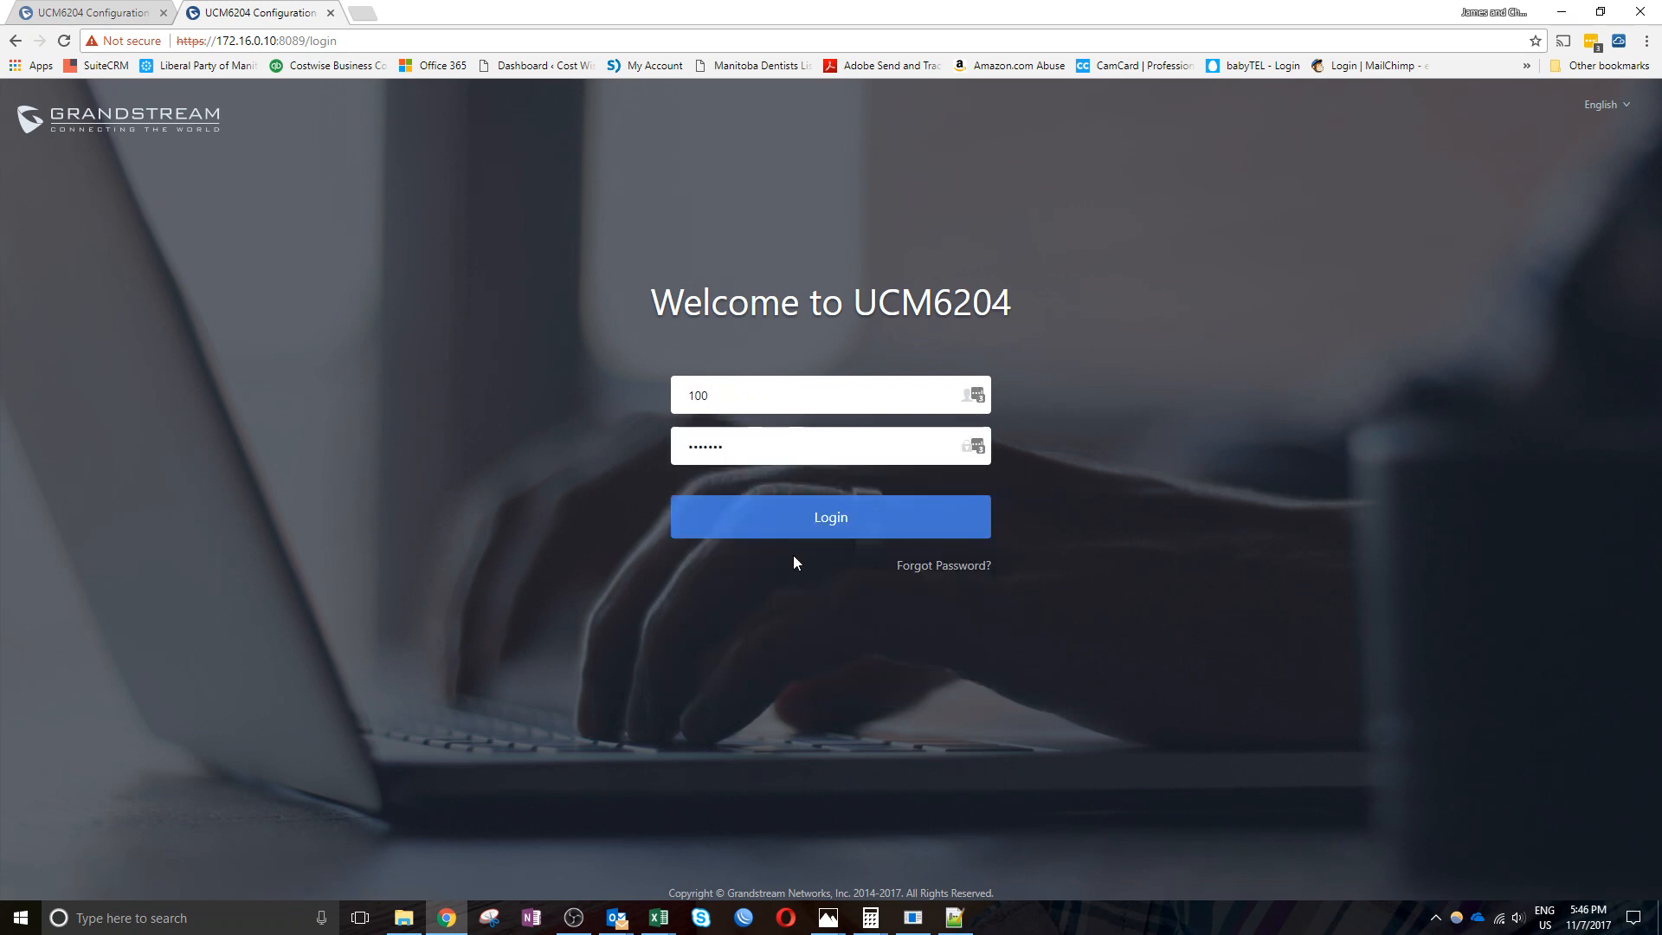
left_click(823, 519)
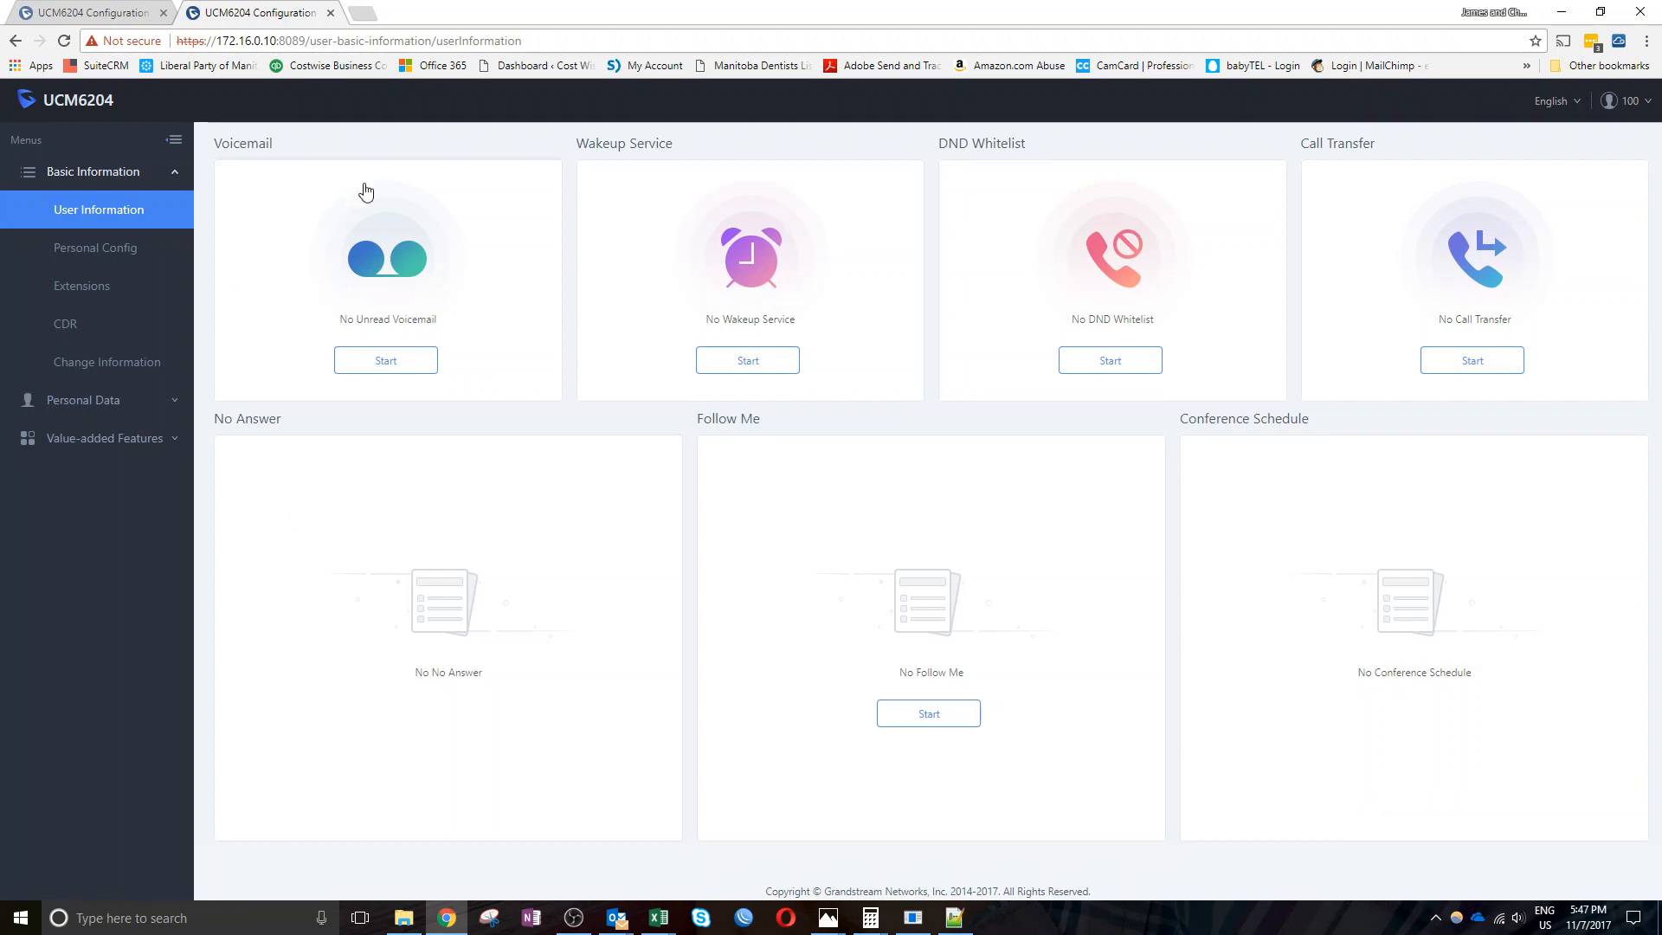
Open the Voicemail page from the User Information dashboard's Voicemail card
left_click(369, 370)
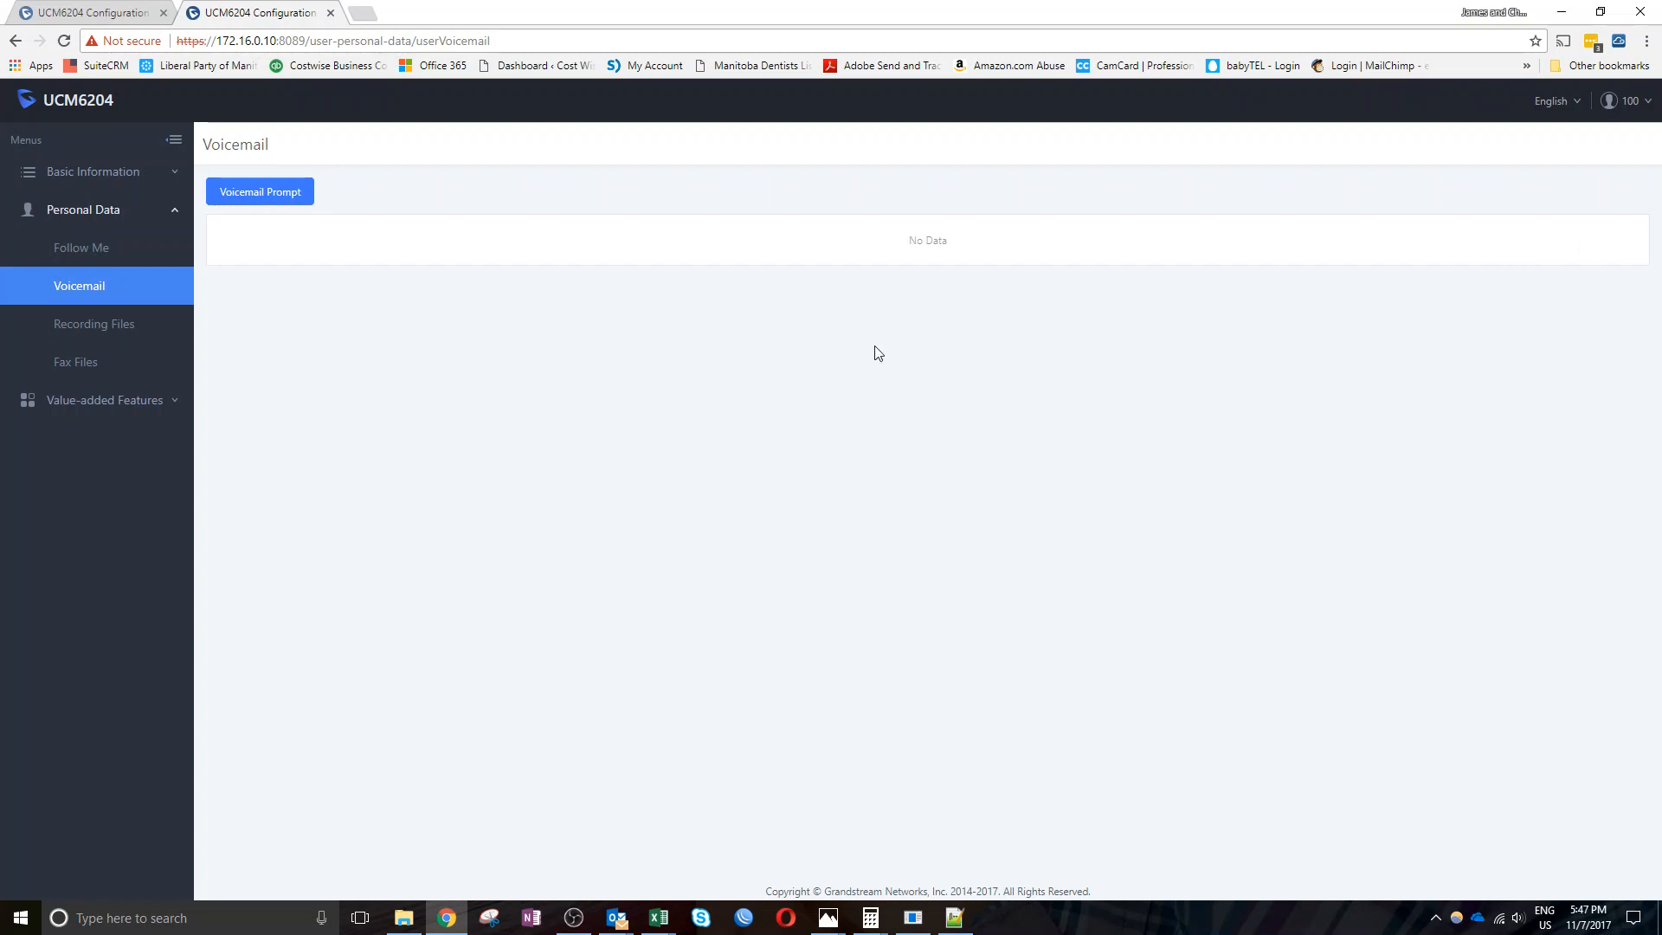
Open the Voicemail Prompt page listing Busy, Greet, Temp and Unavail, then expand Value-added Features
left_click(247, 198)
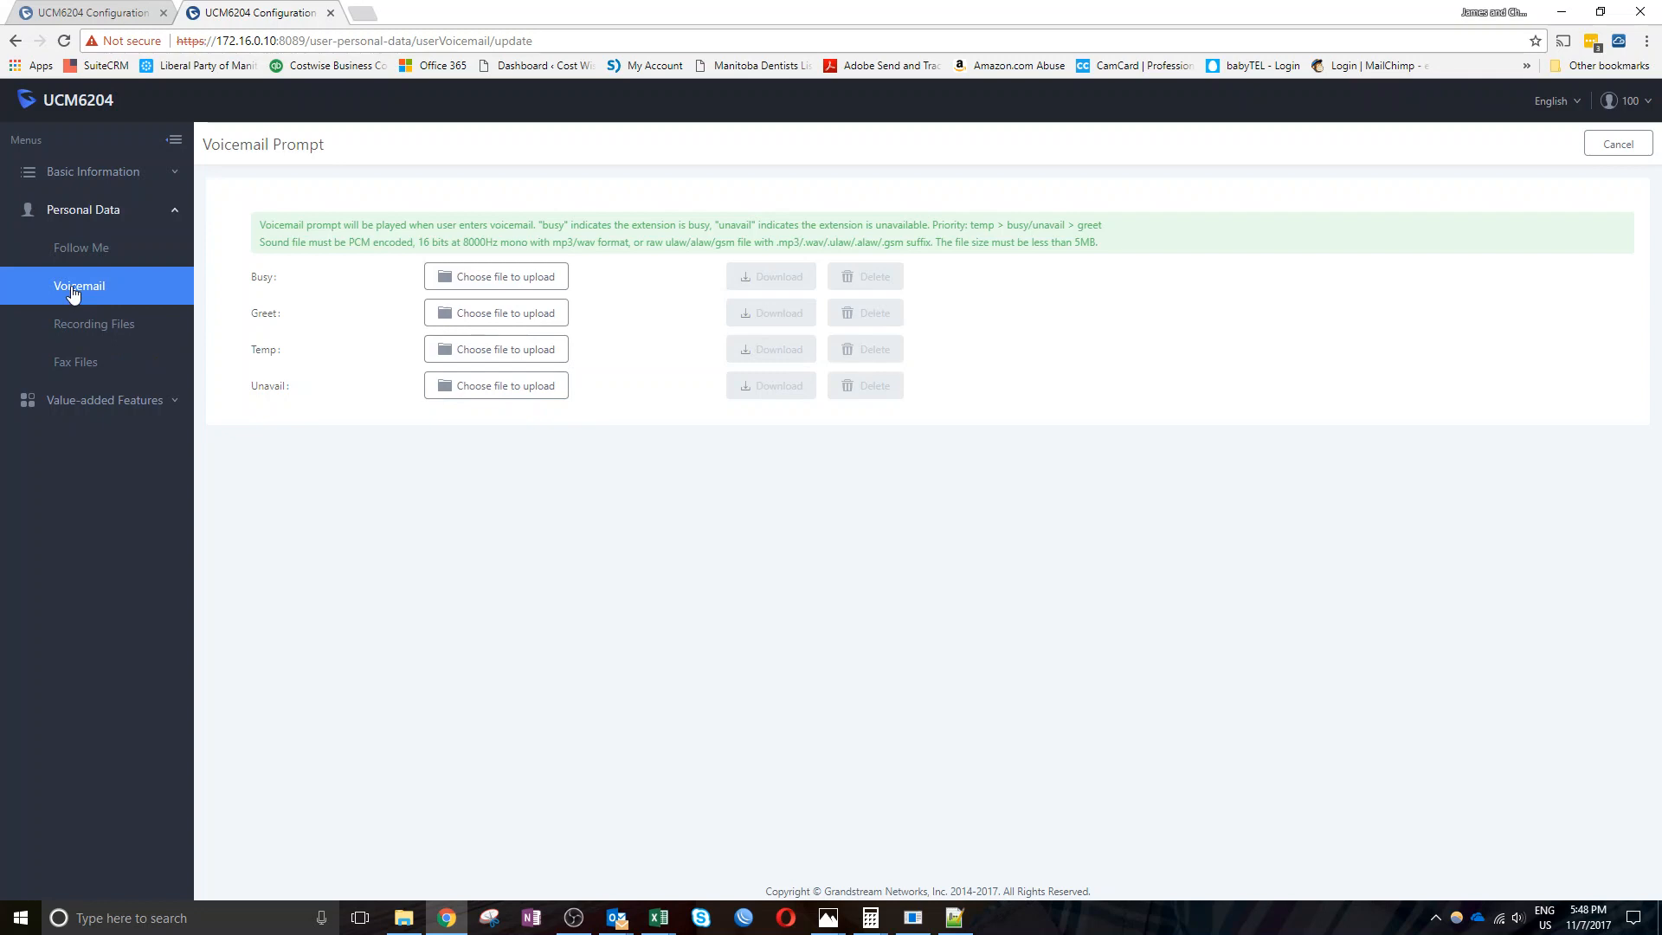
left_click(101, 399)
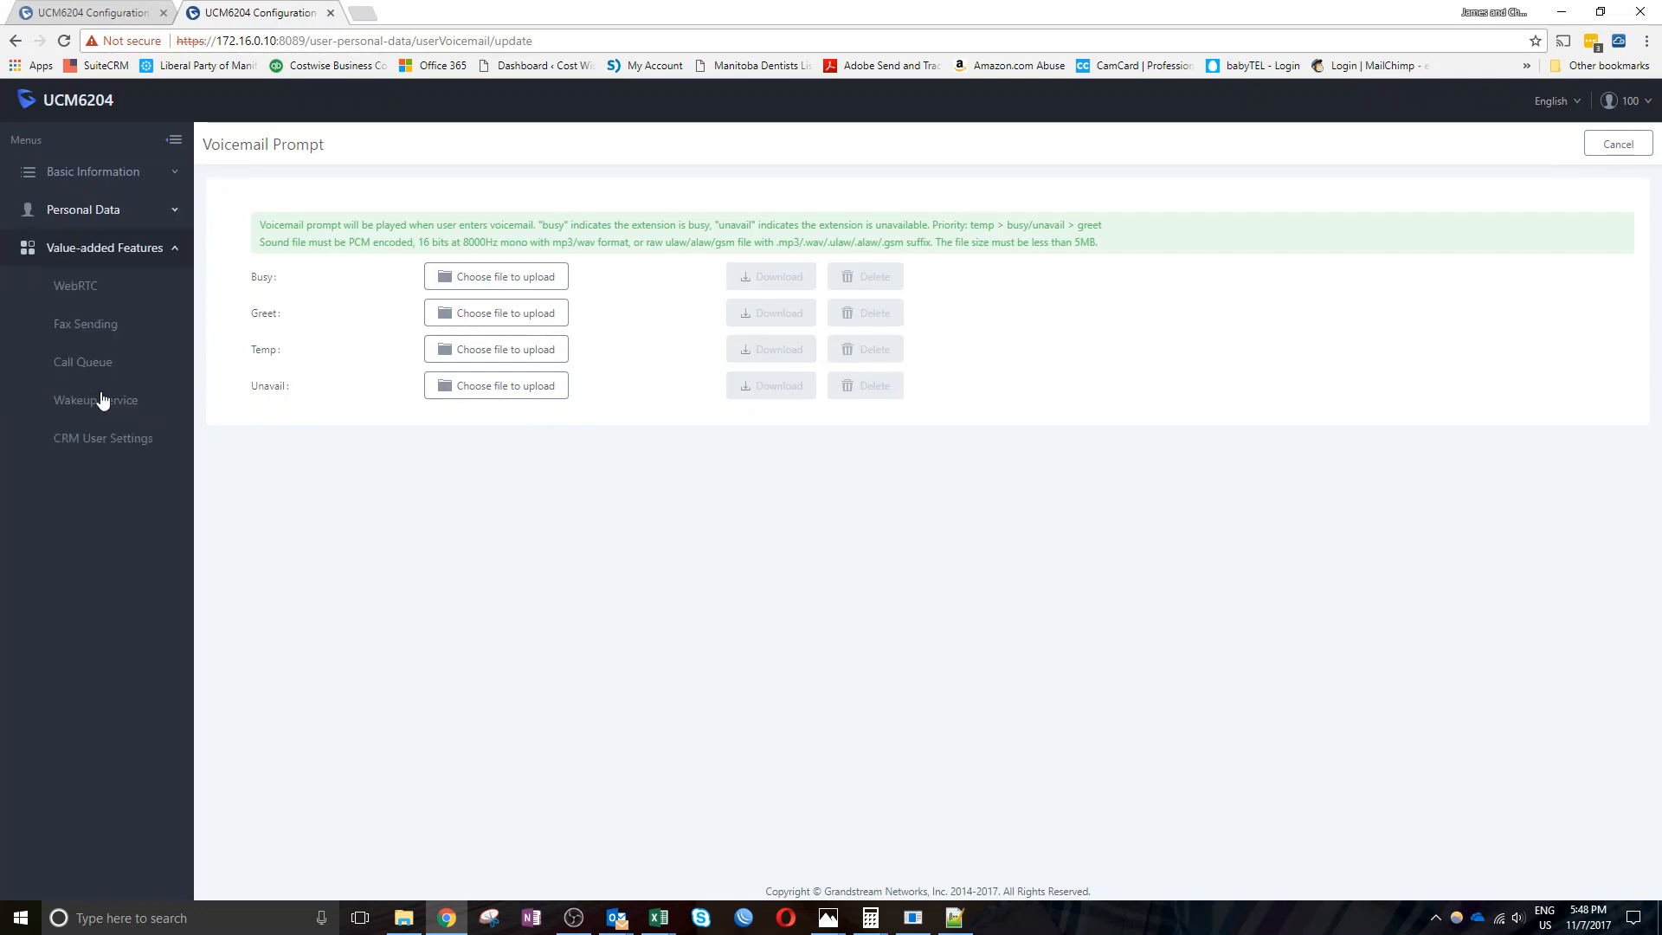
left_click(81, 322)
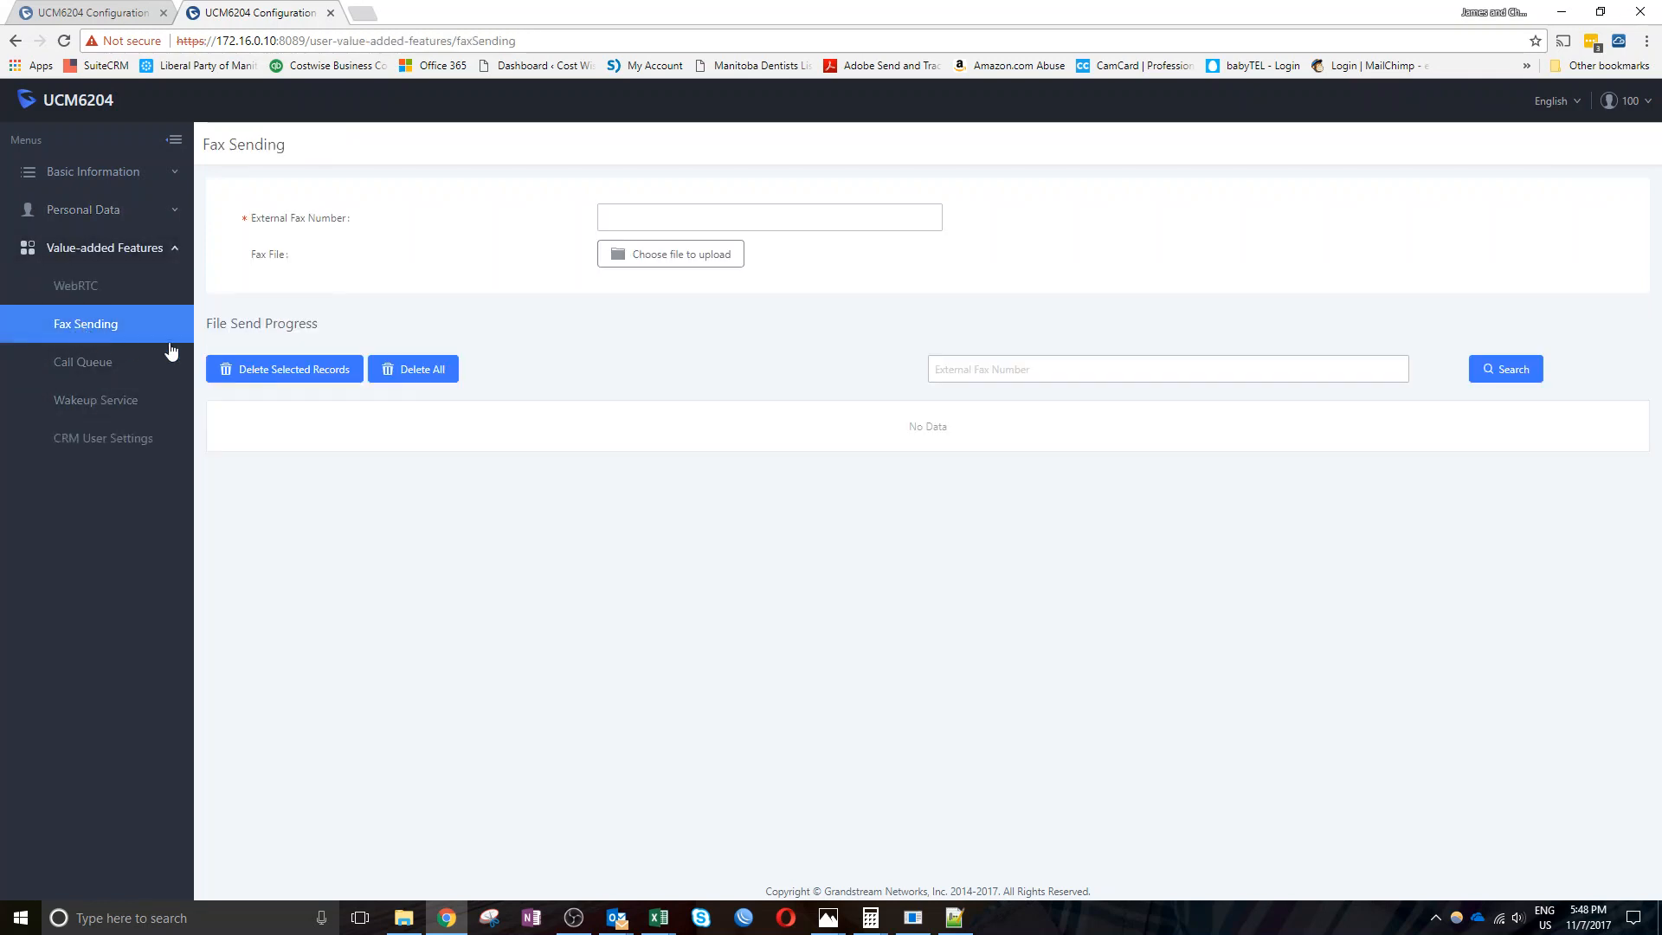
left_click(605, 221)
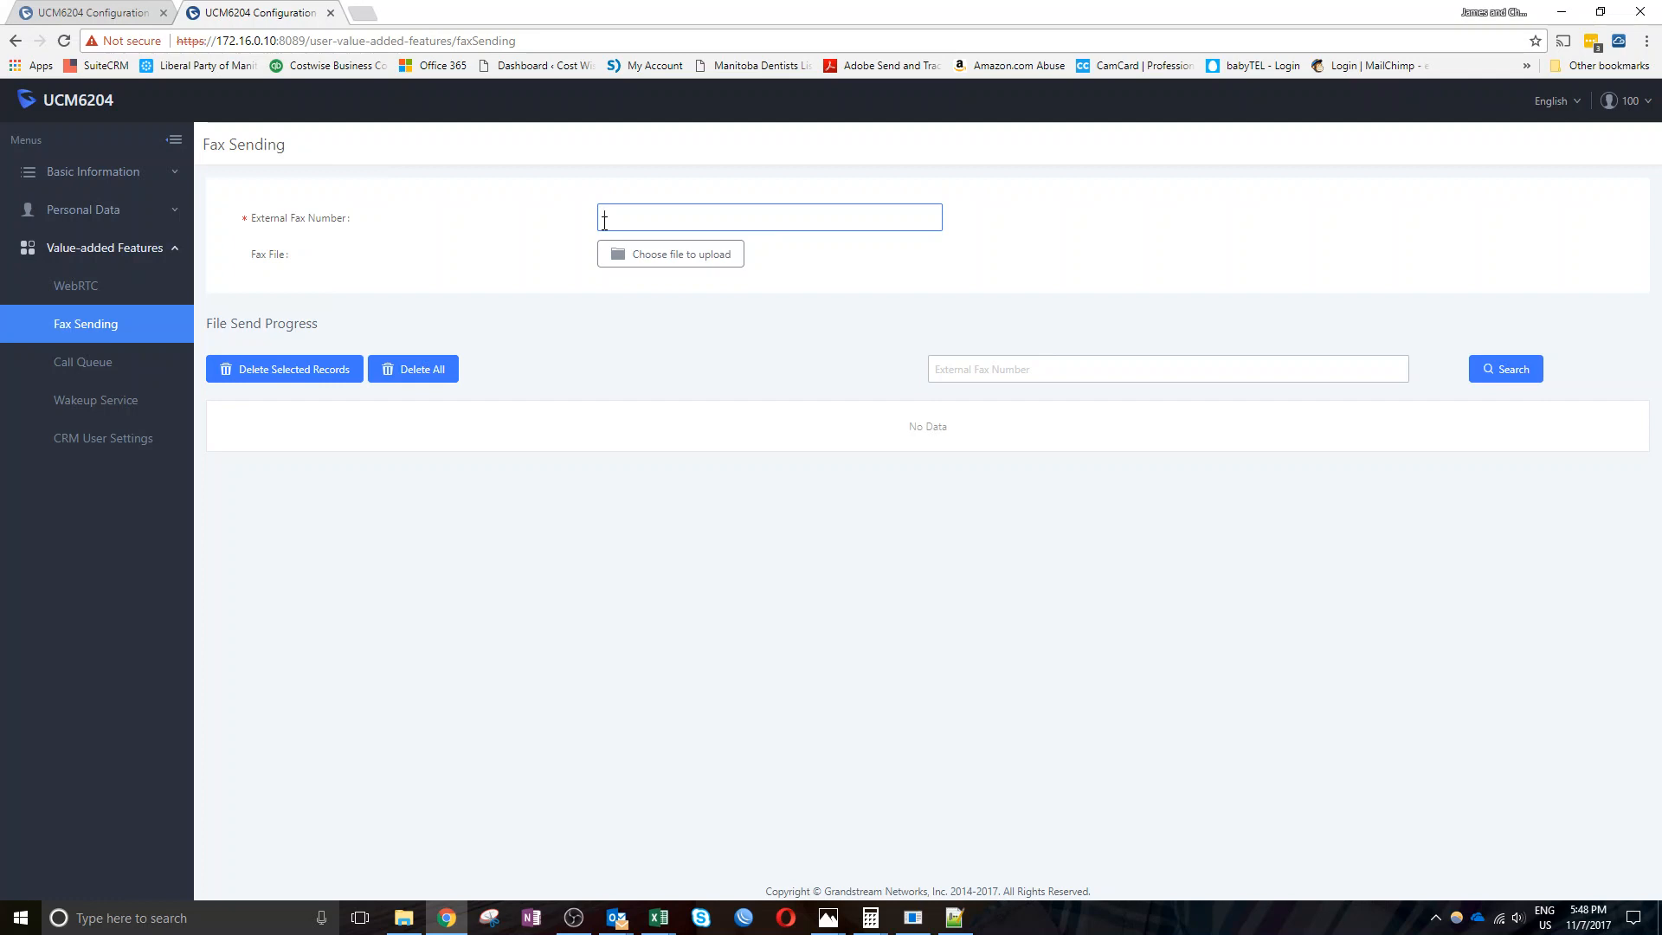
type("102")
key("BackSpace")
key("BackSpace")
left_click(661, 260)
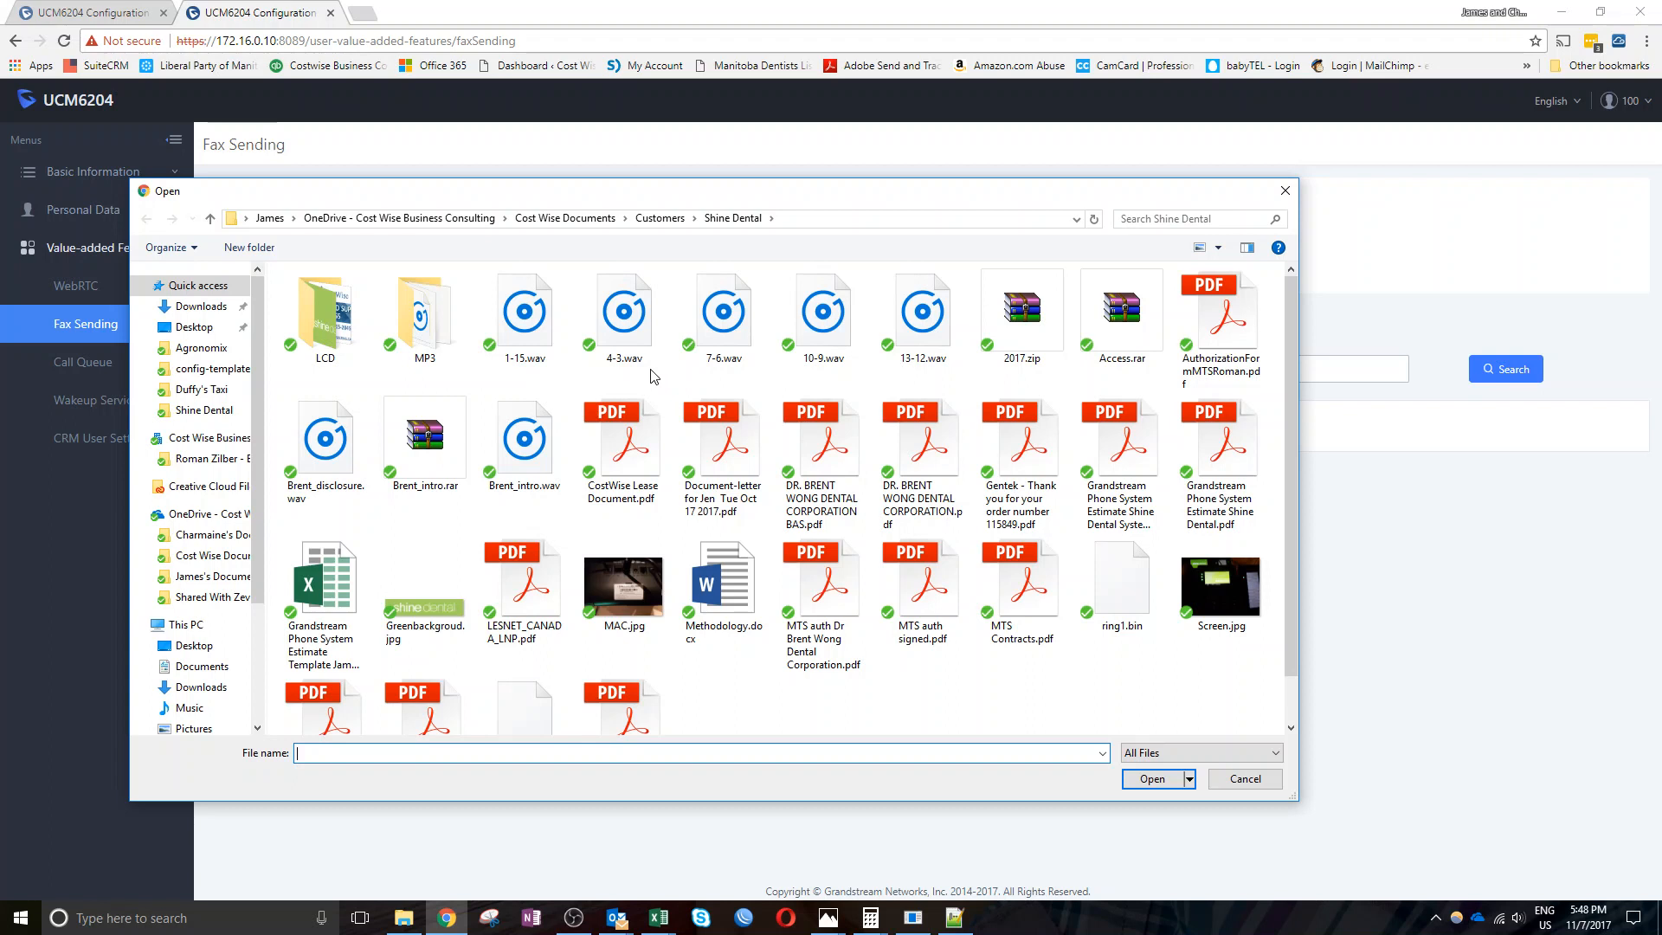
left_click(190, 327)
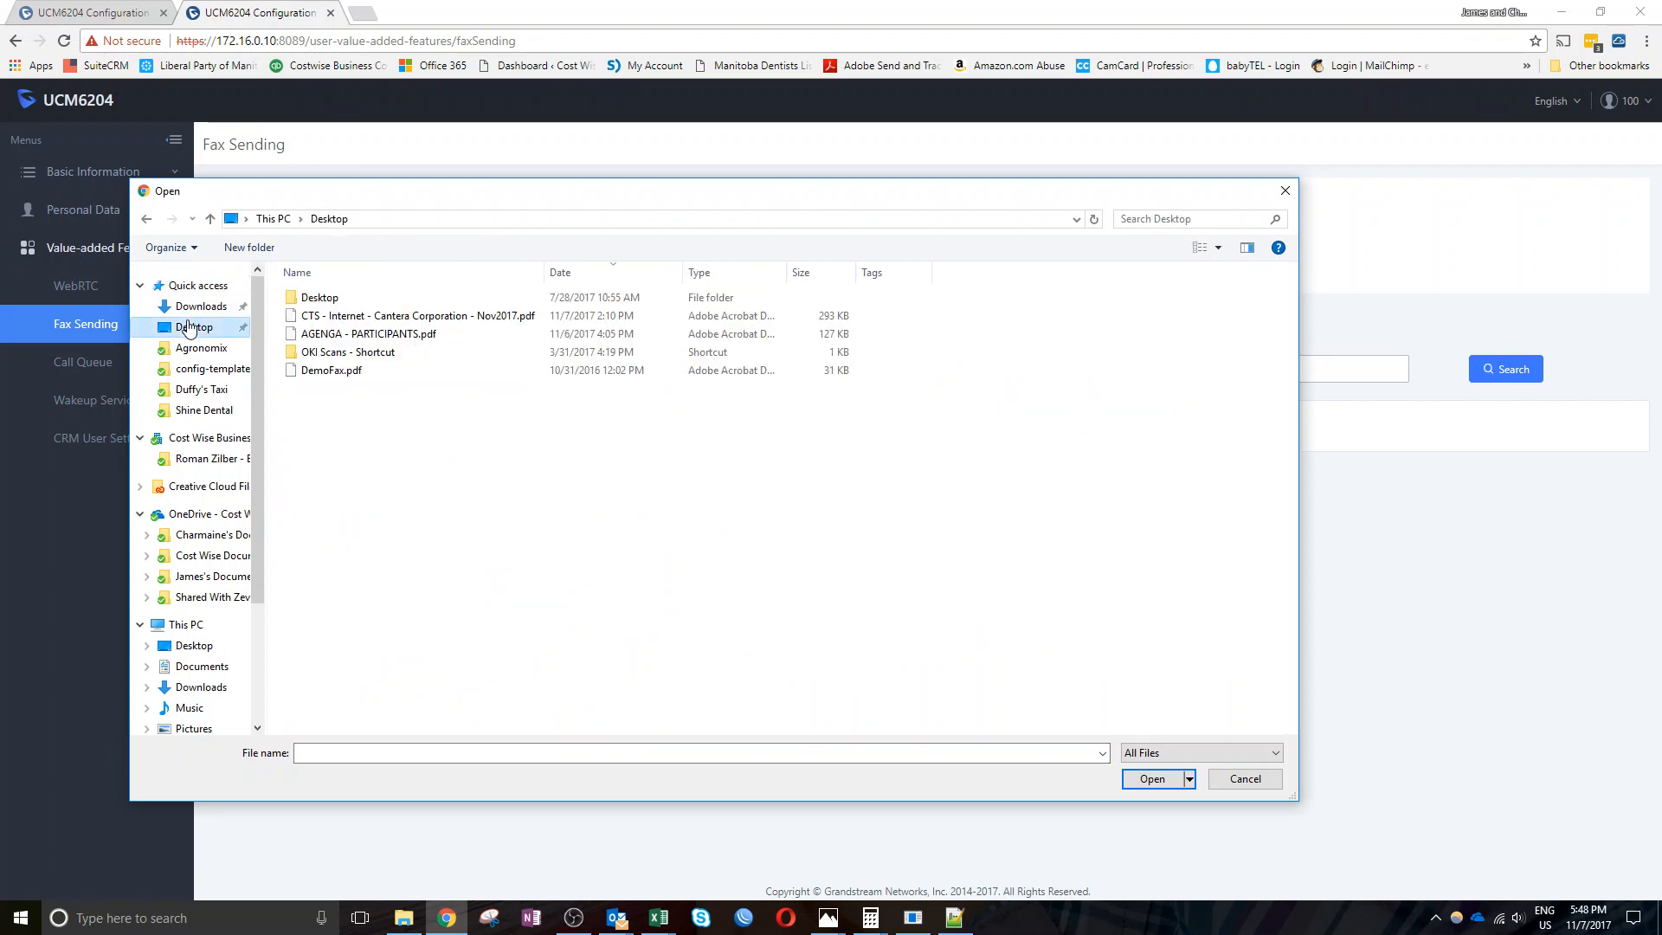
left_click(317, 372)
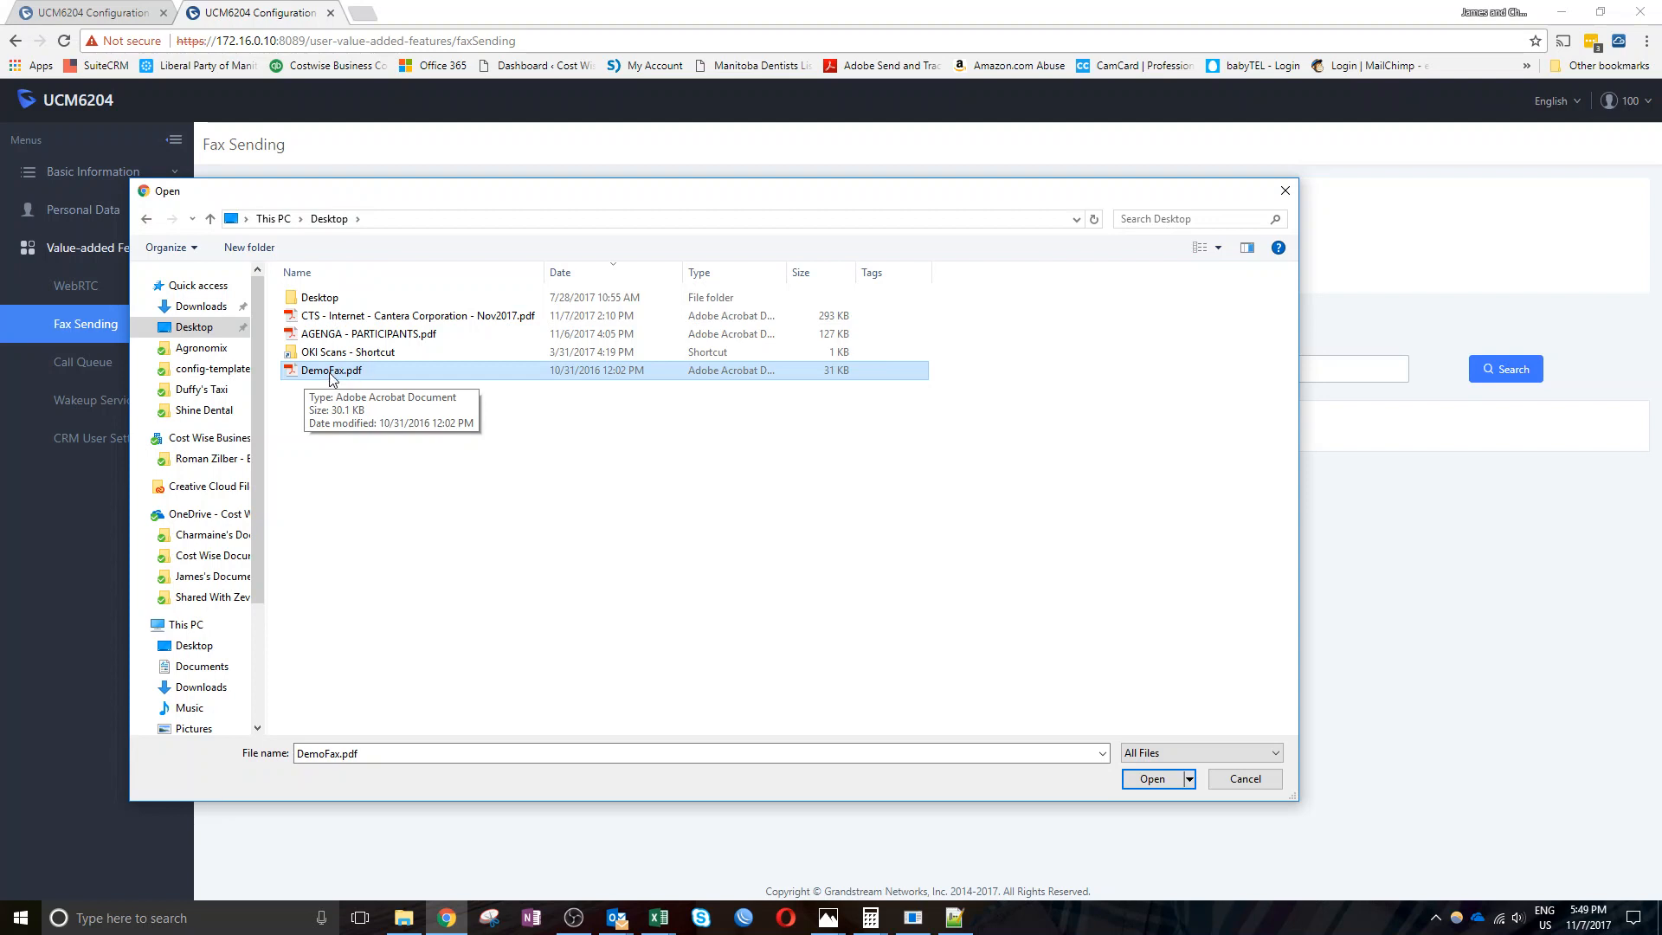
double_click(330, 371)
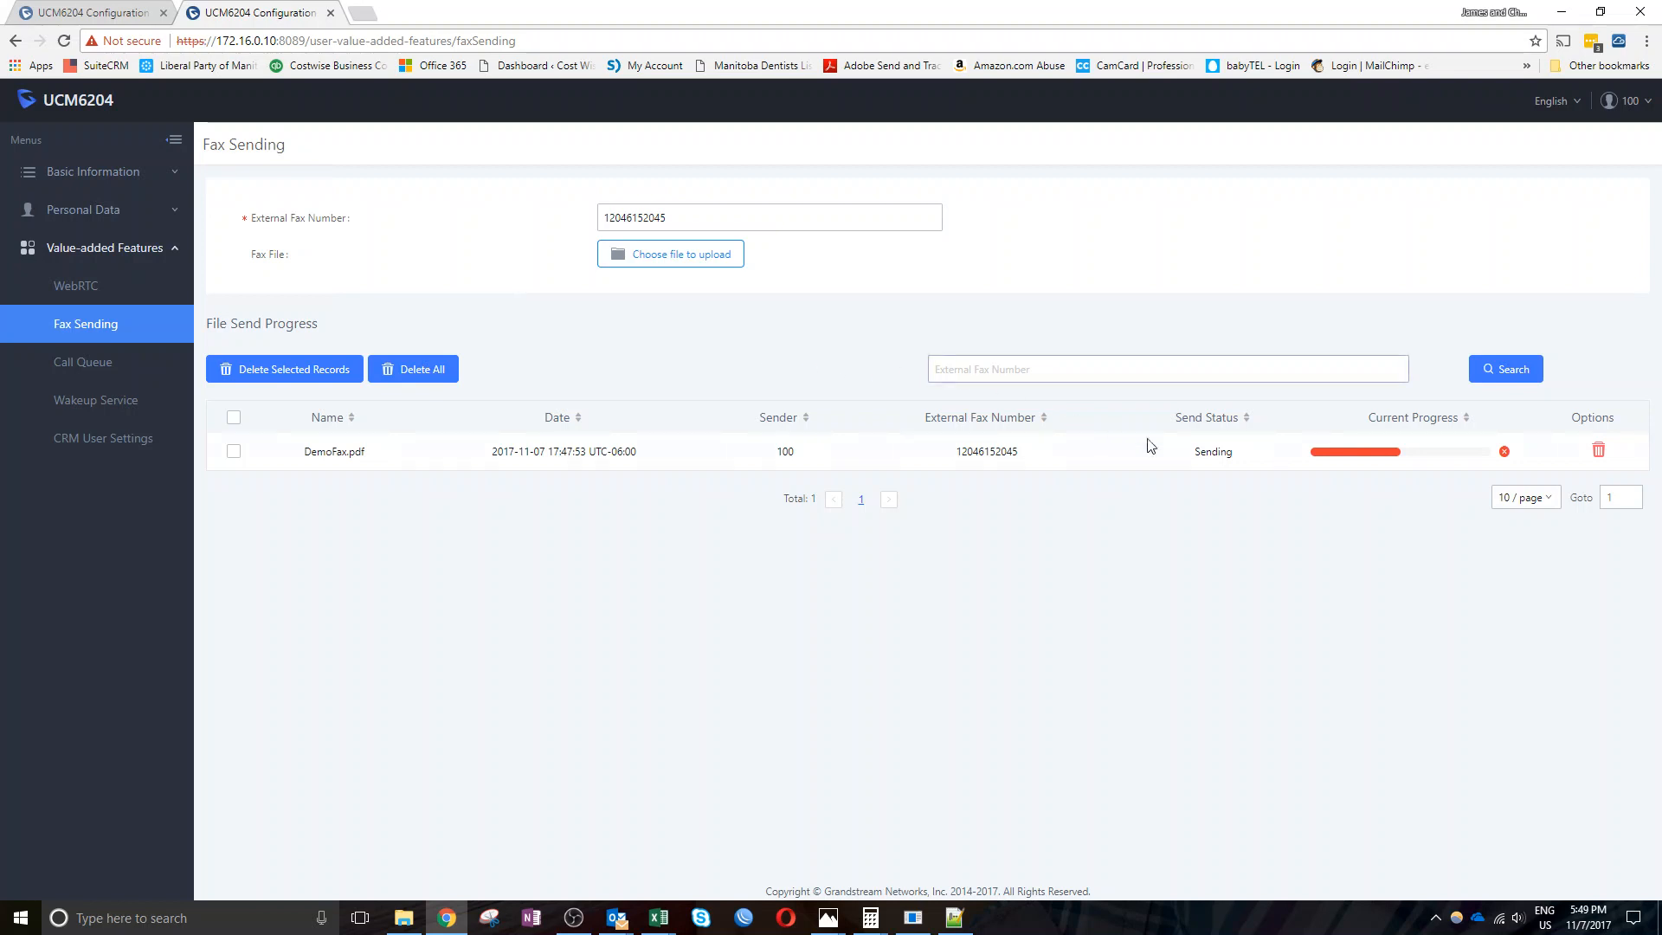
Confirm the first fax shows Sending, then change the fax number's last digits to 65
left_click_drag(1195, 452, 1241, 456)
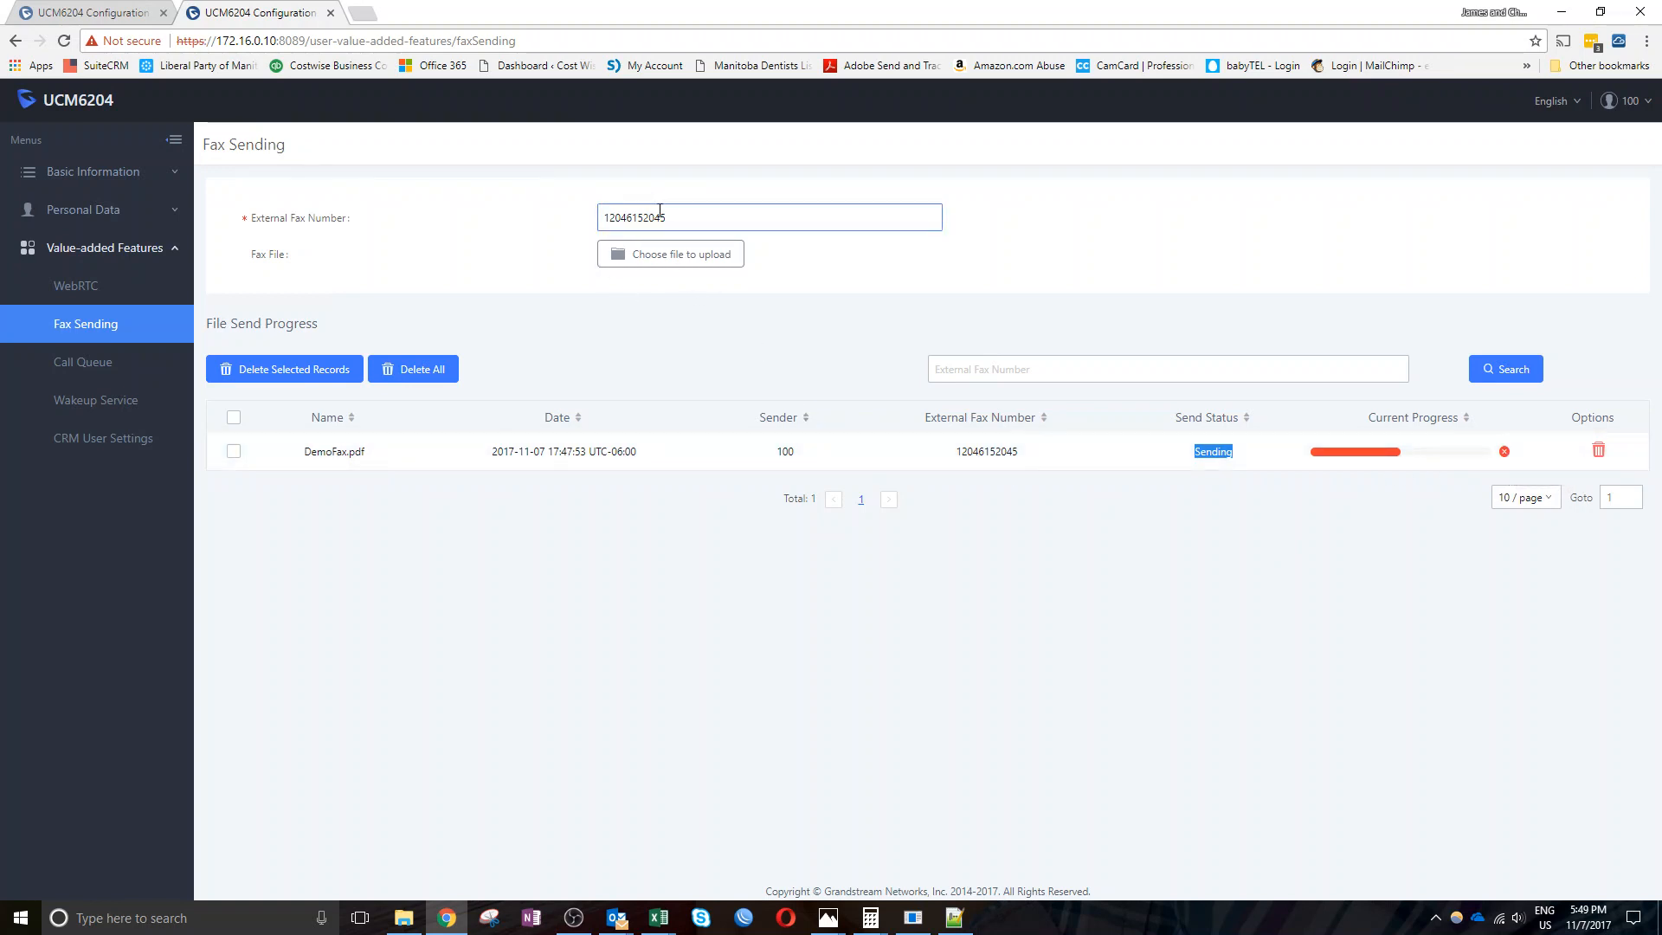
left_click_drag(655, 217, 680, 217)
type("65")
left_click(677, 254)
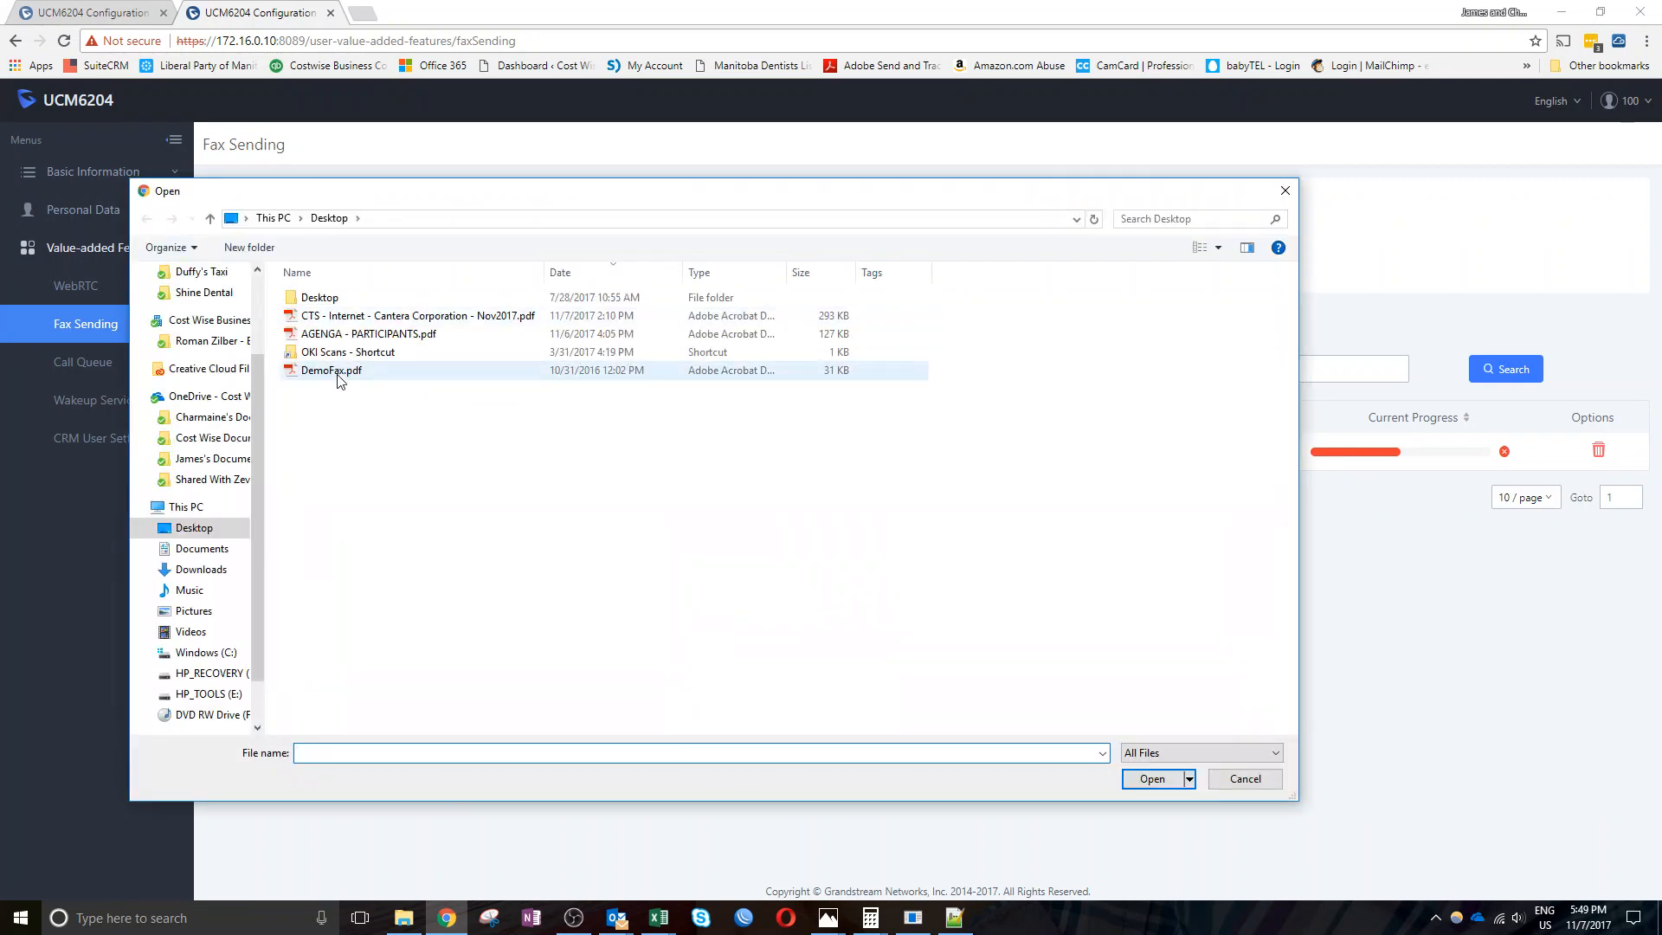
double_click(338, 374)
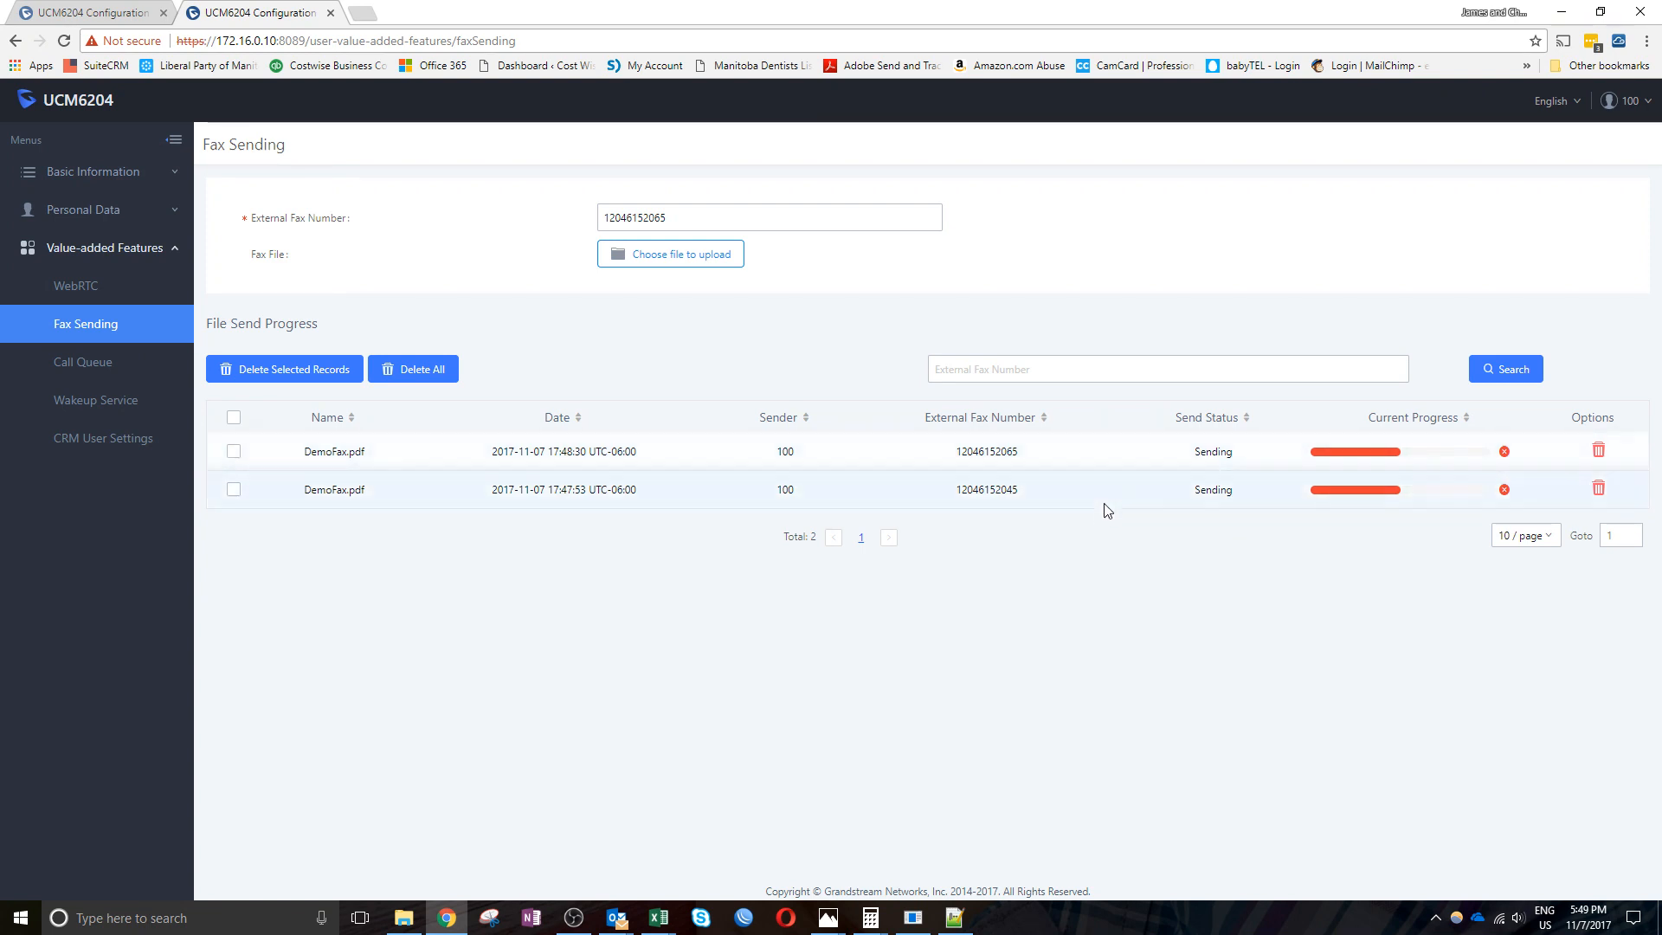
left_click_drag(1191, 492, 1236, 492)
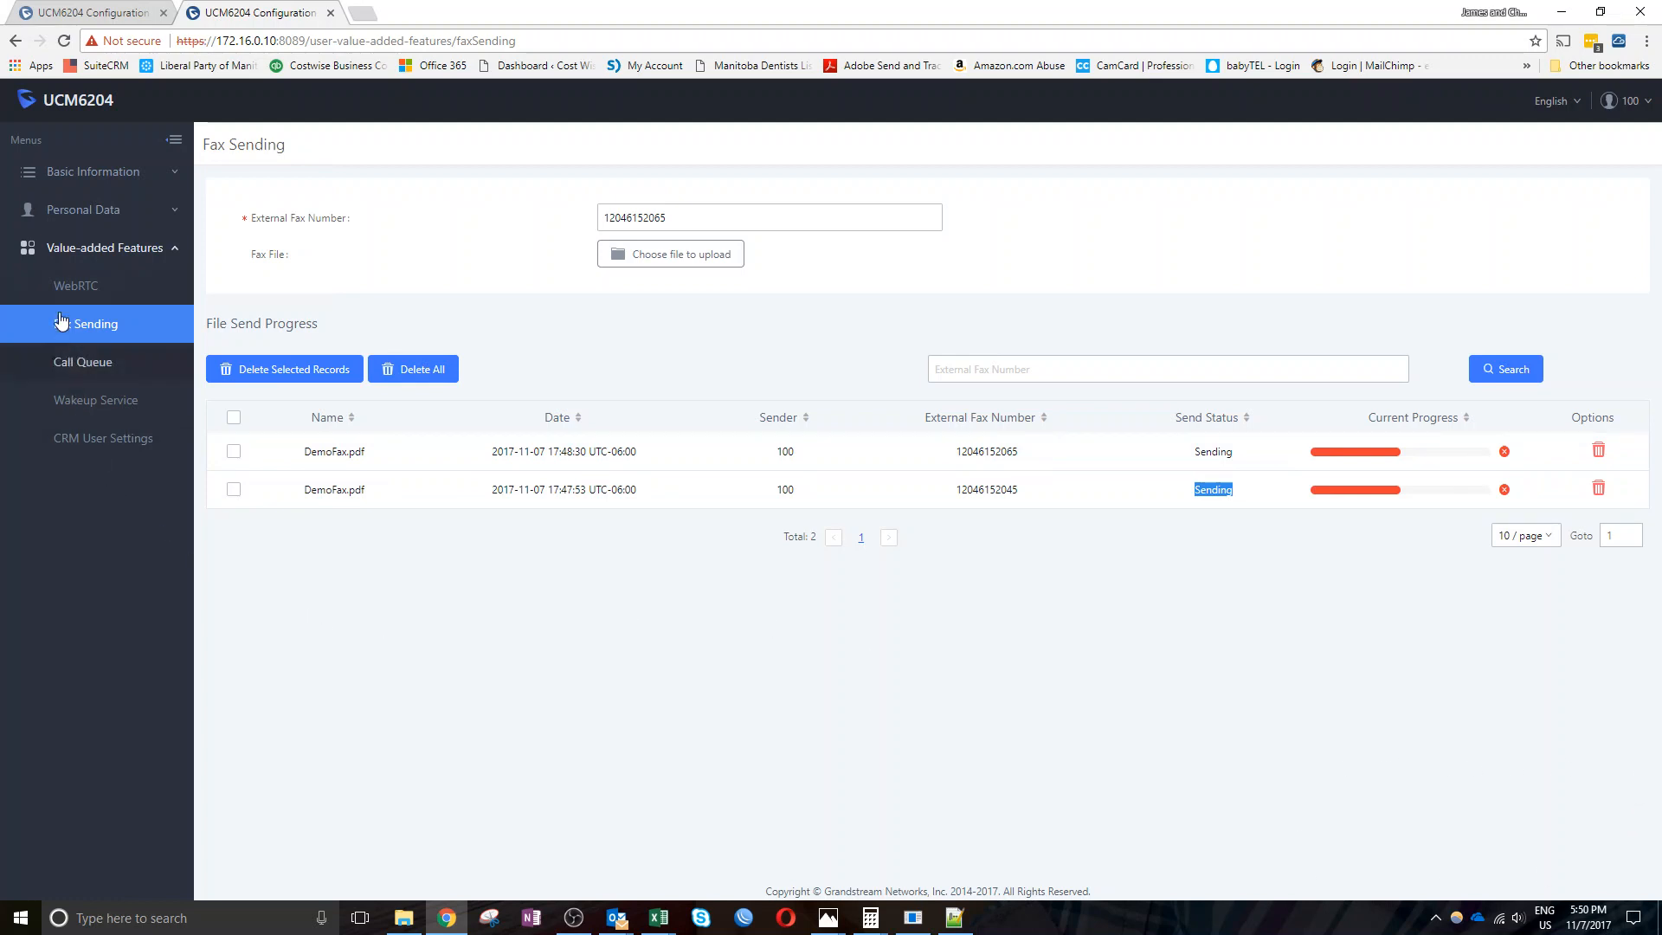
left_click(63, 173)
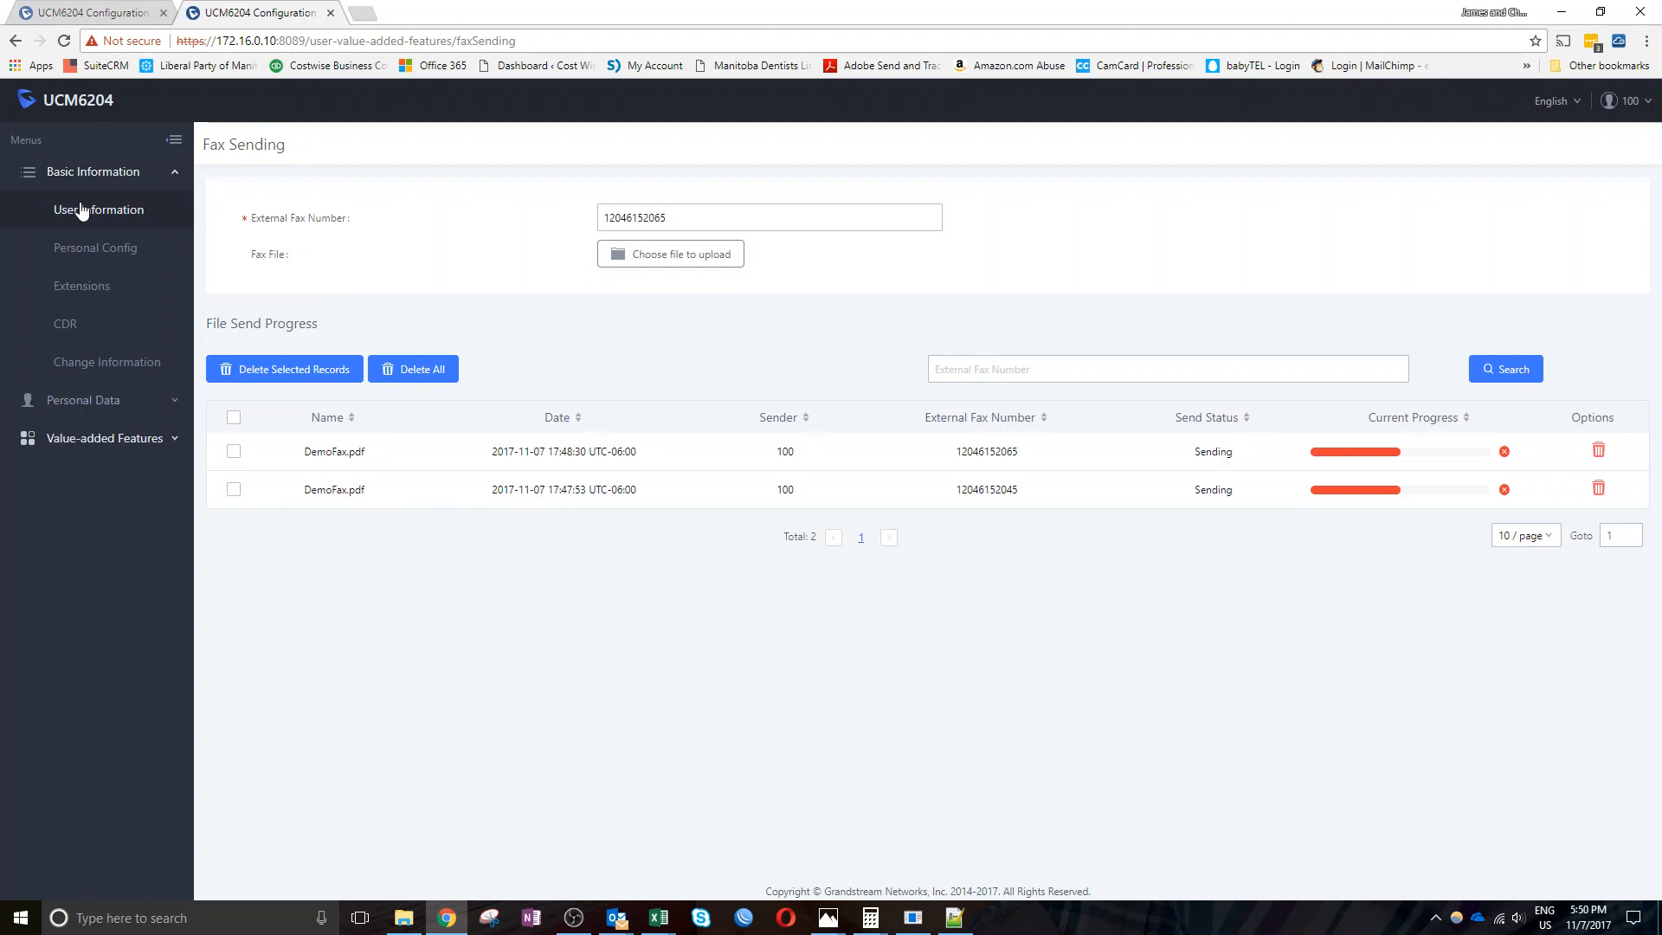
left_click(82, 210)
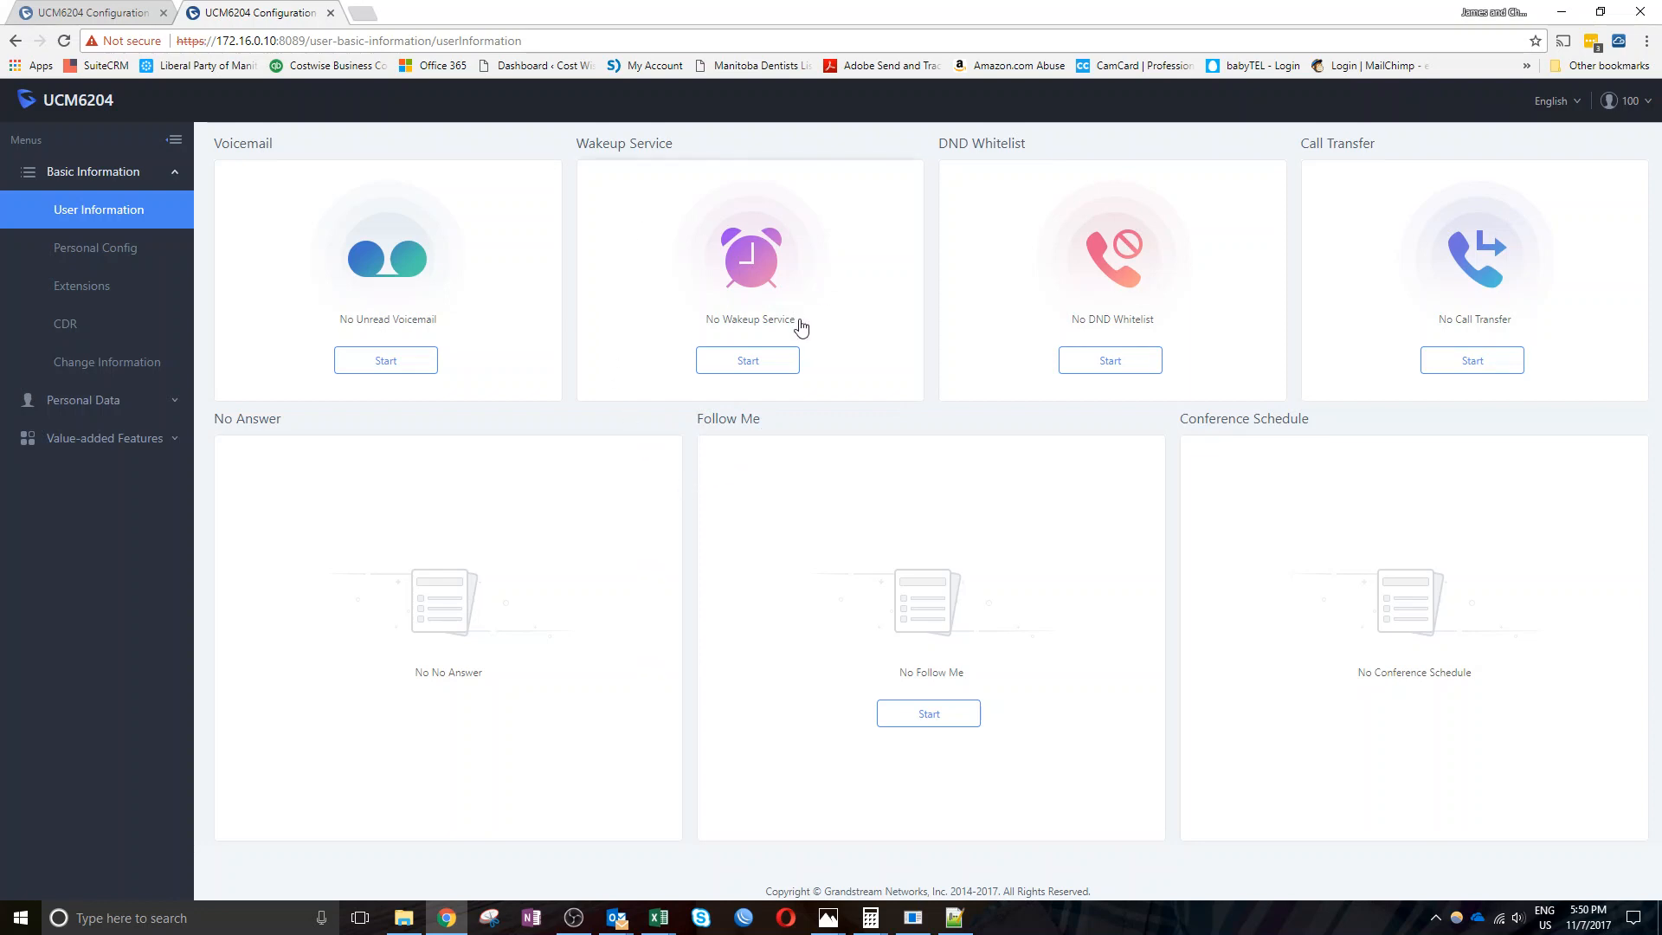
From the Wakeup Service card, begin a new wakeup service for extension 100
left_click(750, 362)
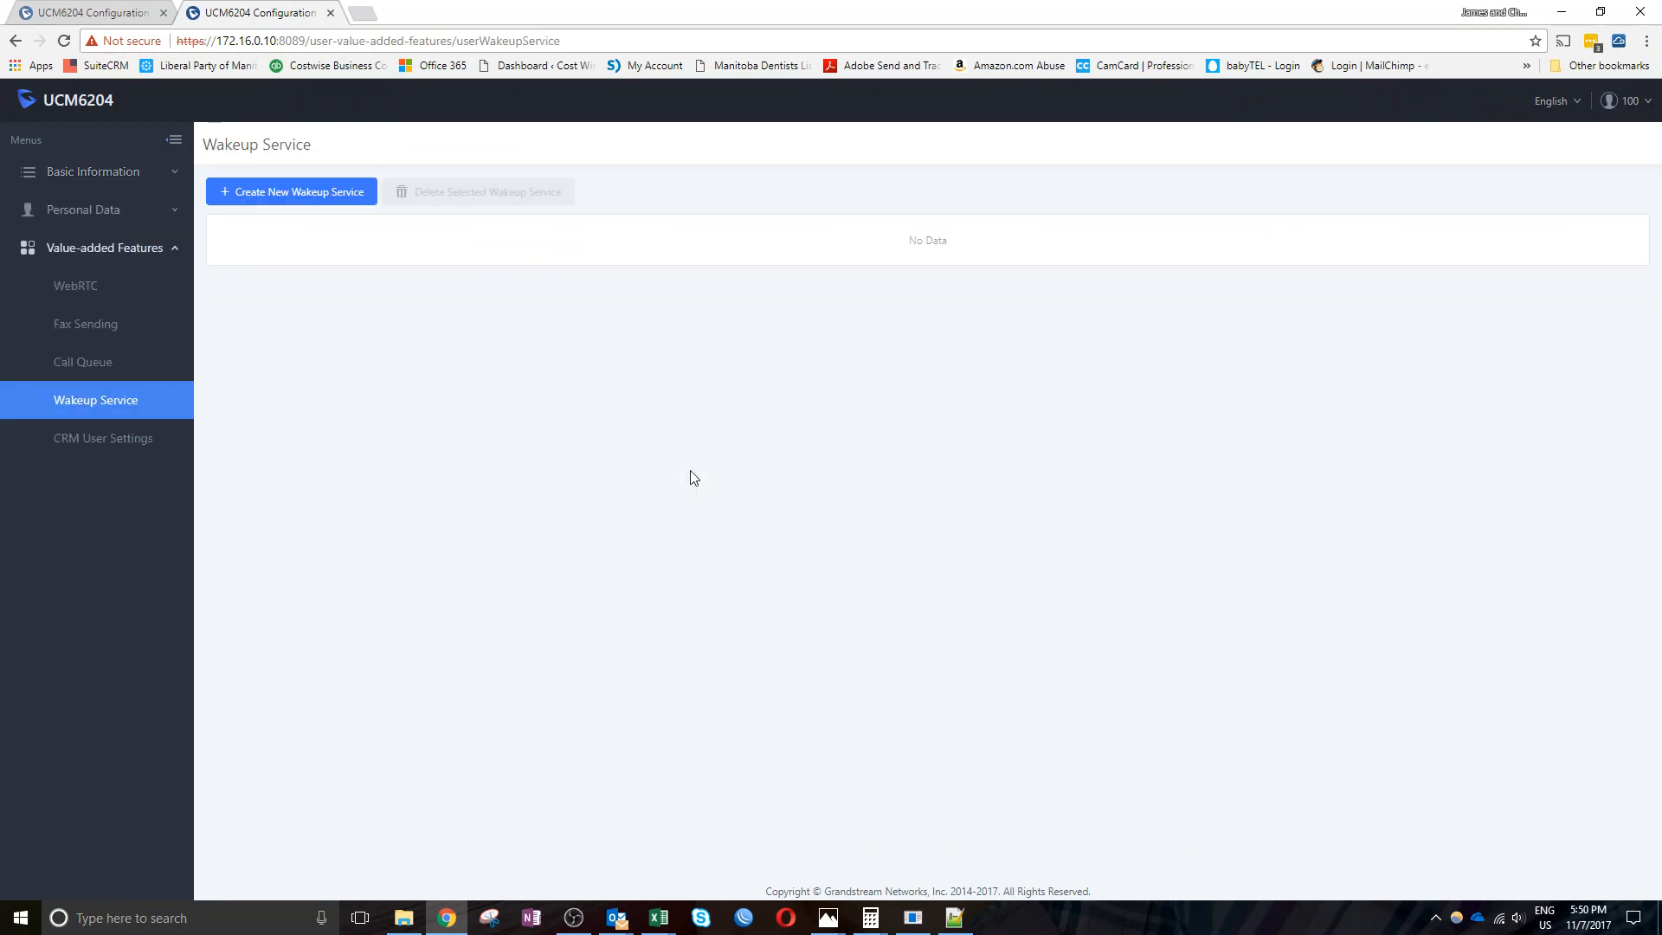
left_click(315, 204)
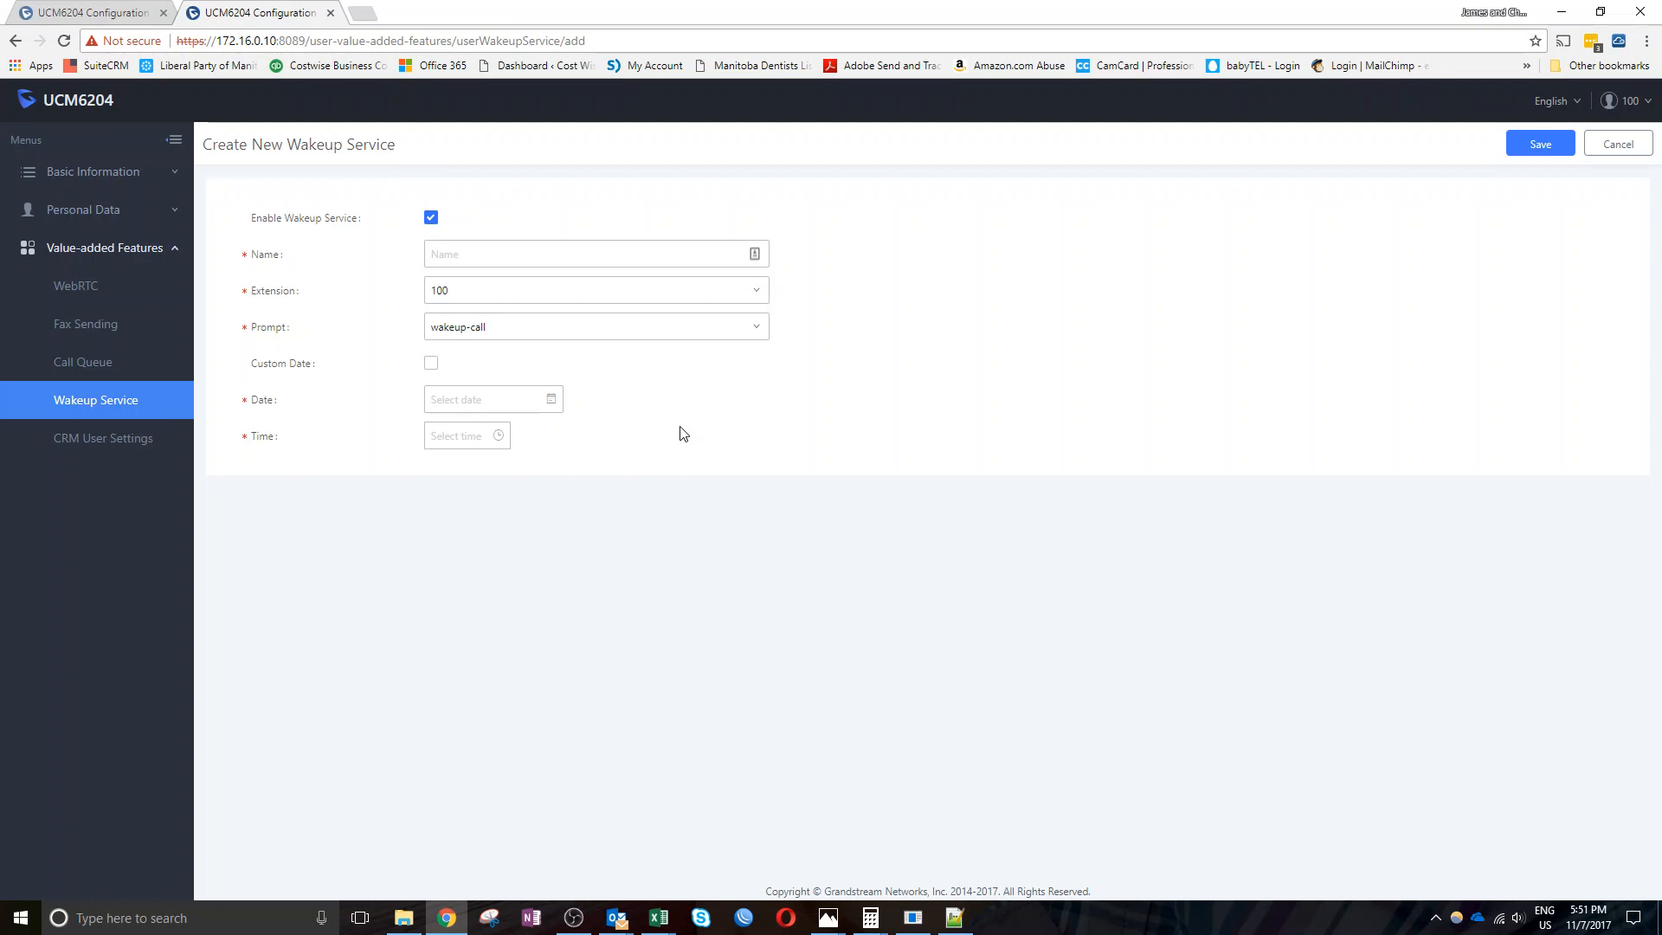
Name the wakeup service 'lk', keeping extension 100 and the wakeup-call prompt
left_click(570, 254)
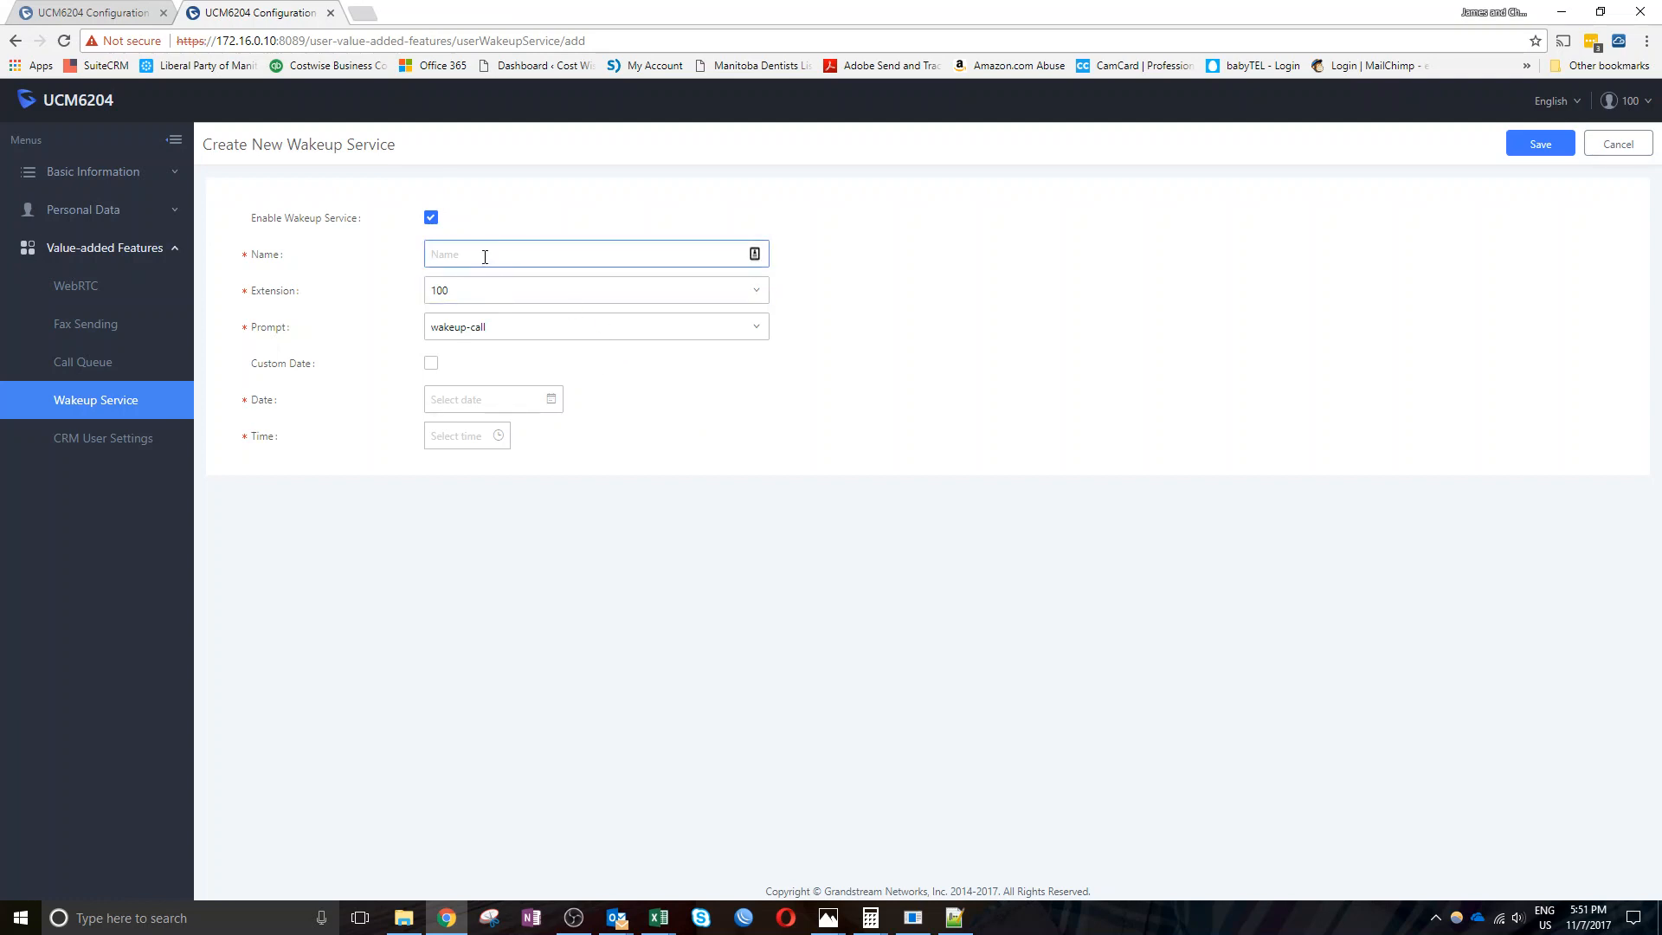
type("lkj")
left_click(496, 294)
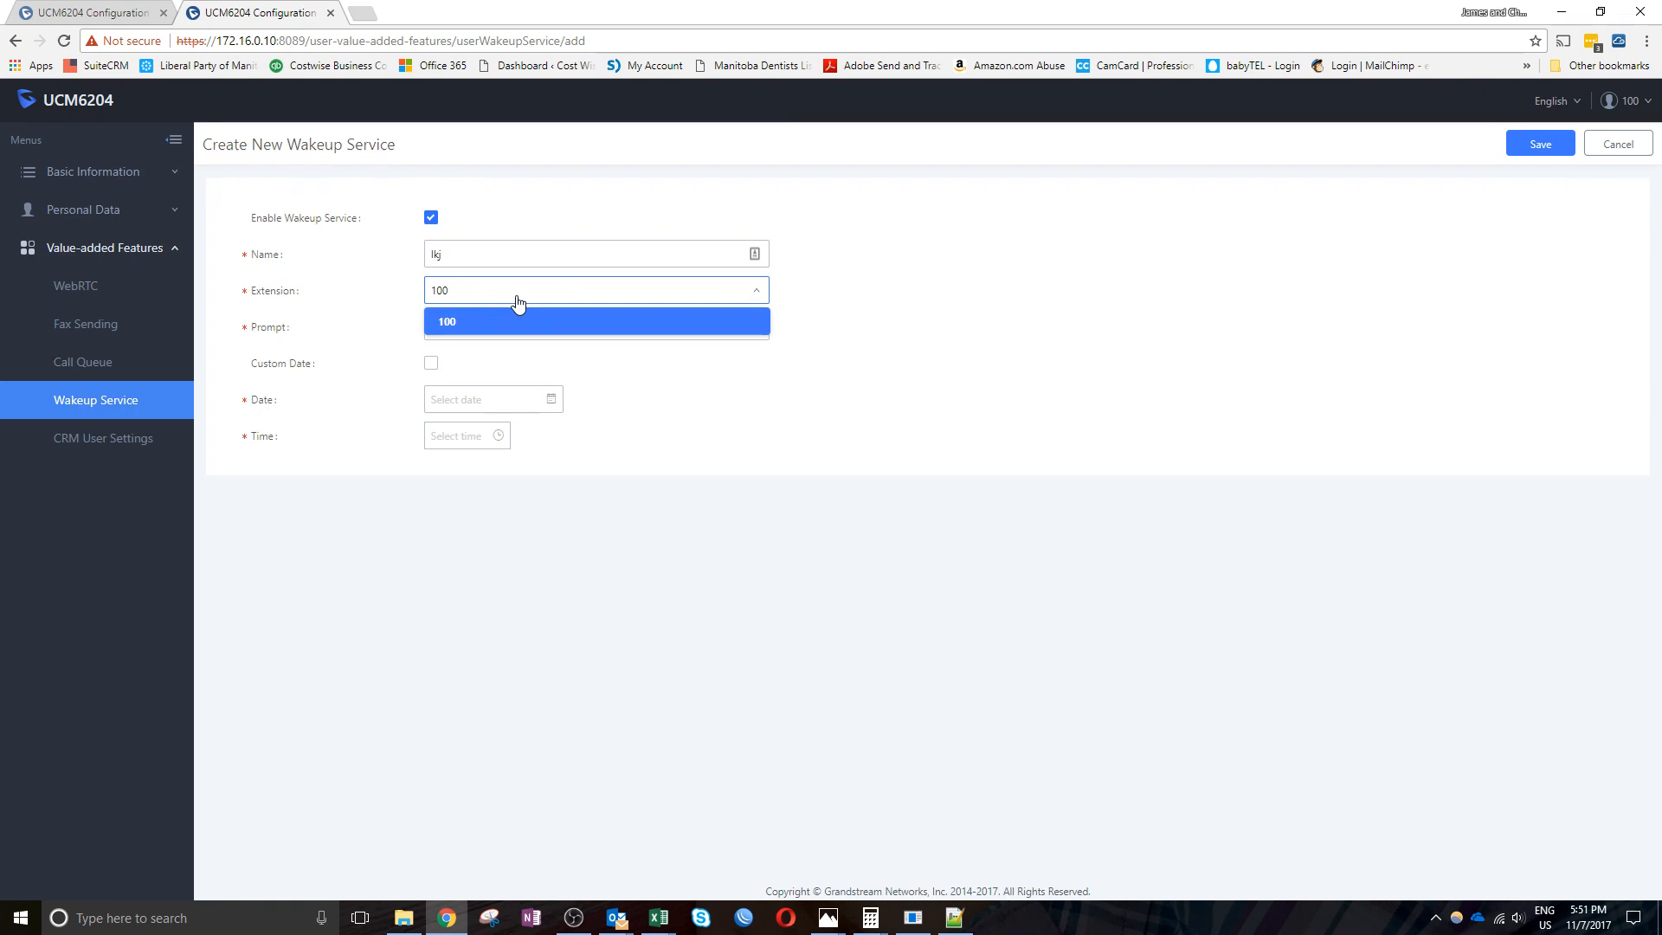
left_click(517, 302)
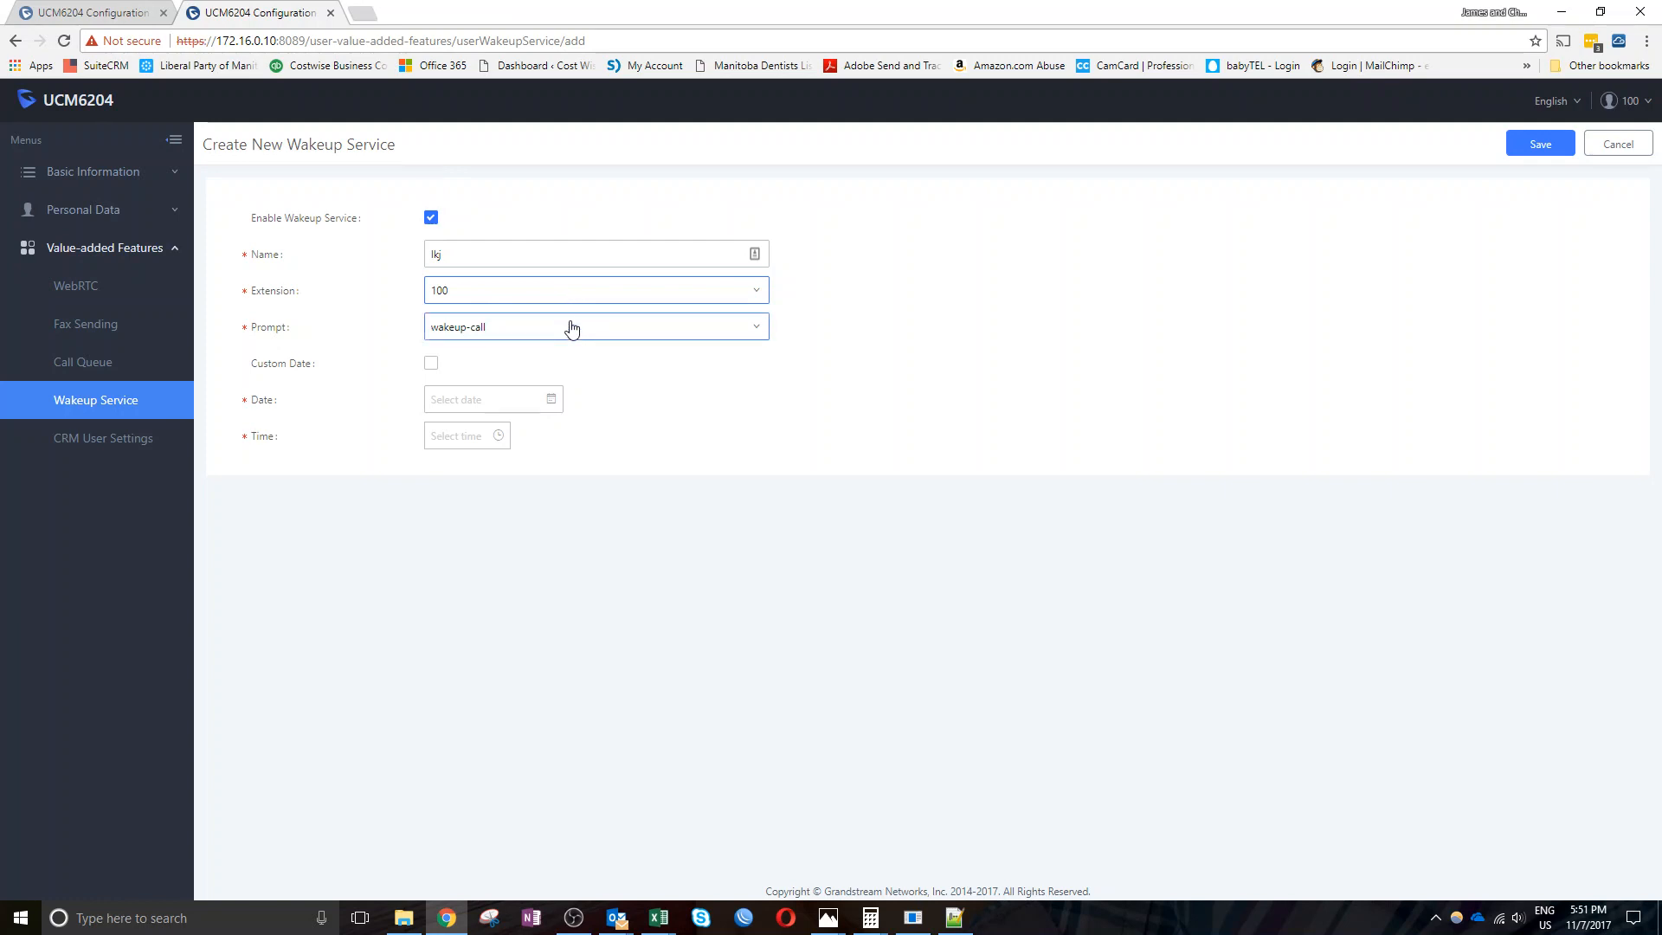
left_click(571, 326)
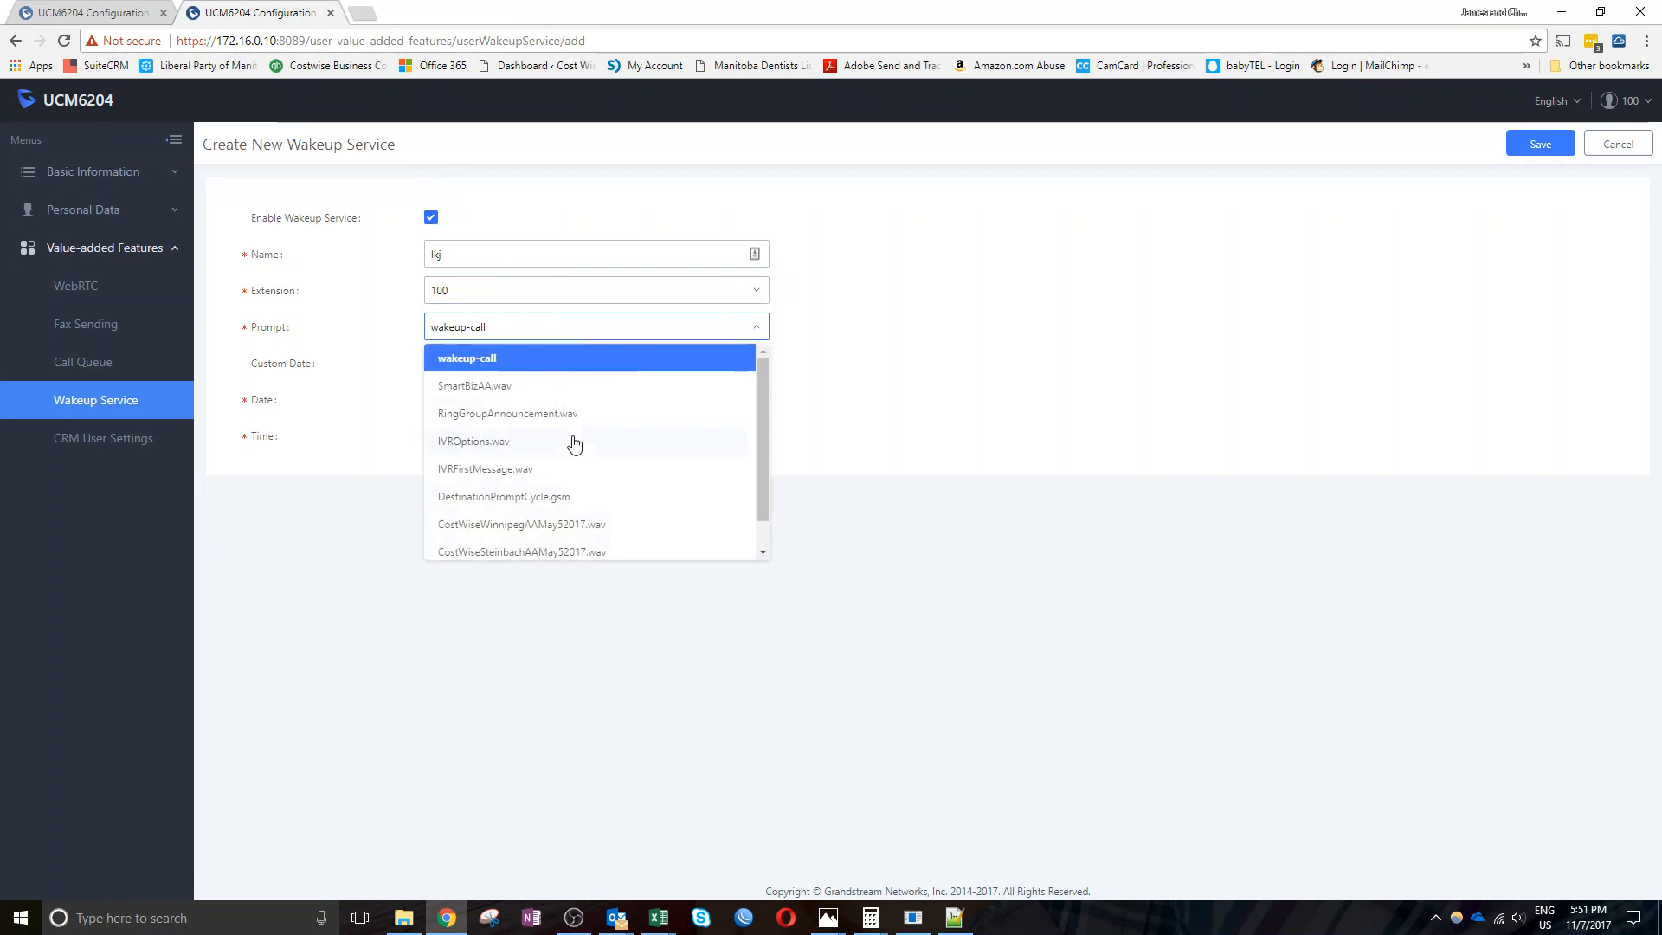
scroll(571, 442, "down", 2)
scroll(537, 389, "up", 2)
left_click(534, 366)
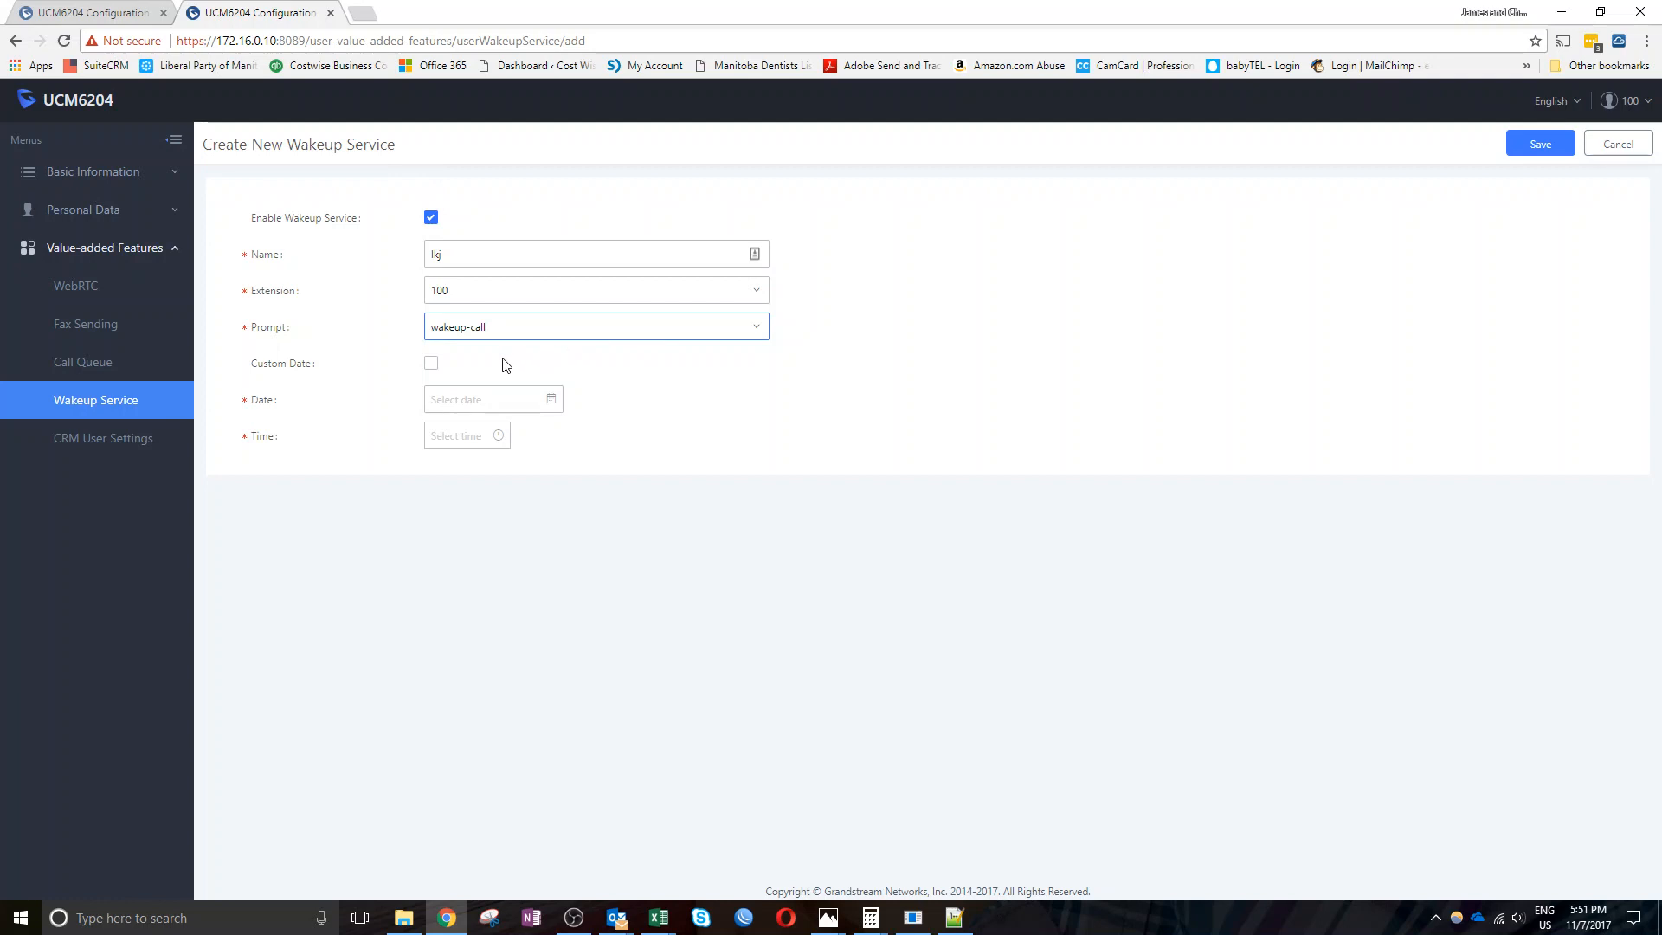
Turn on Custom Date and choose Tuesday, leaving the wakeup time unset
left_click(431, 365)
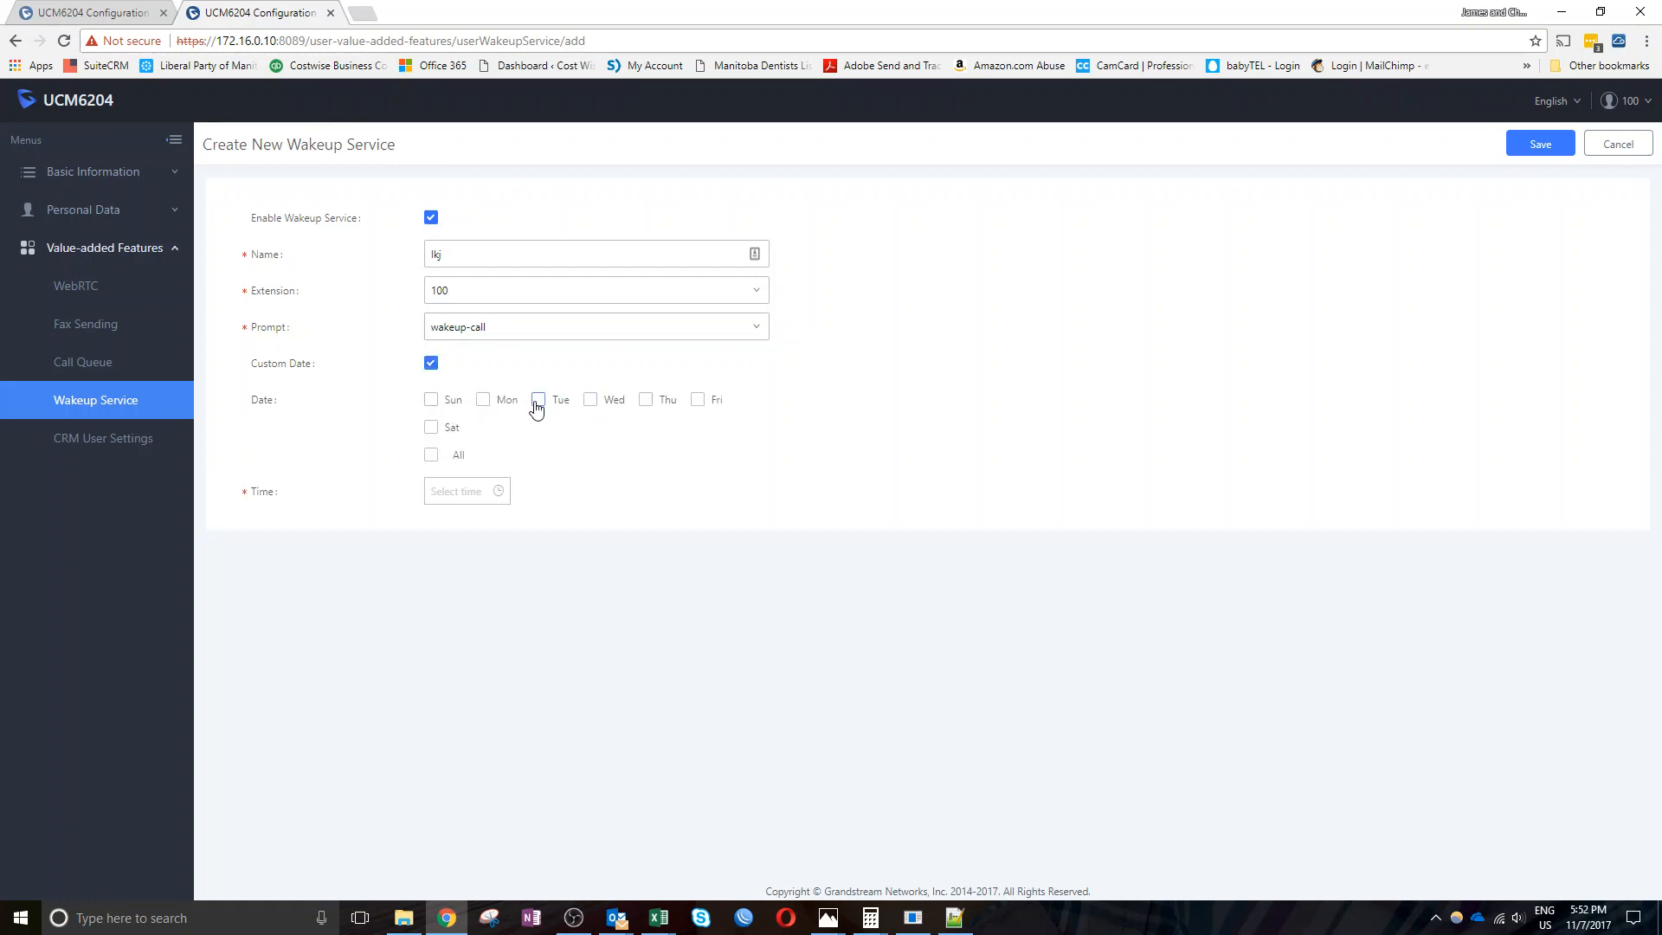
left_click(538, 401)
left_click(459, 491)
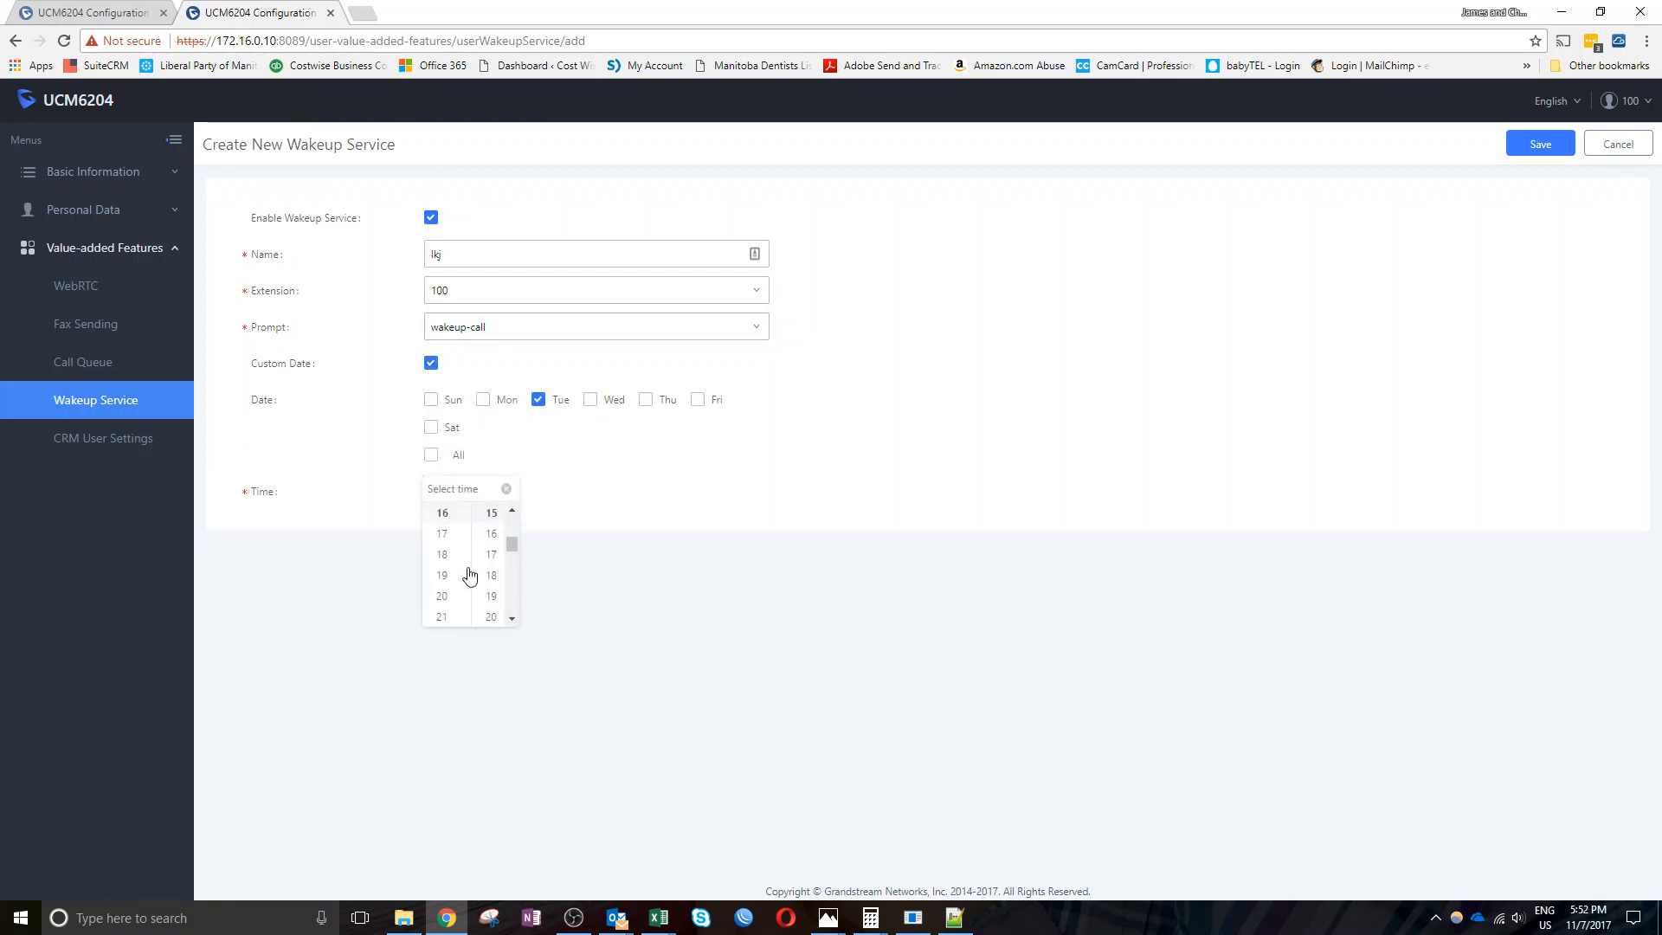
left_click(639, 498)
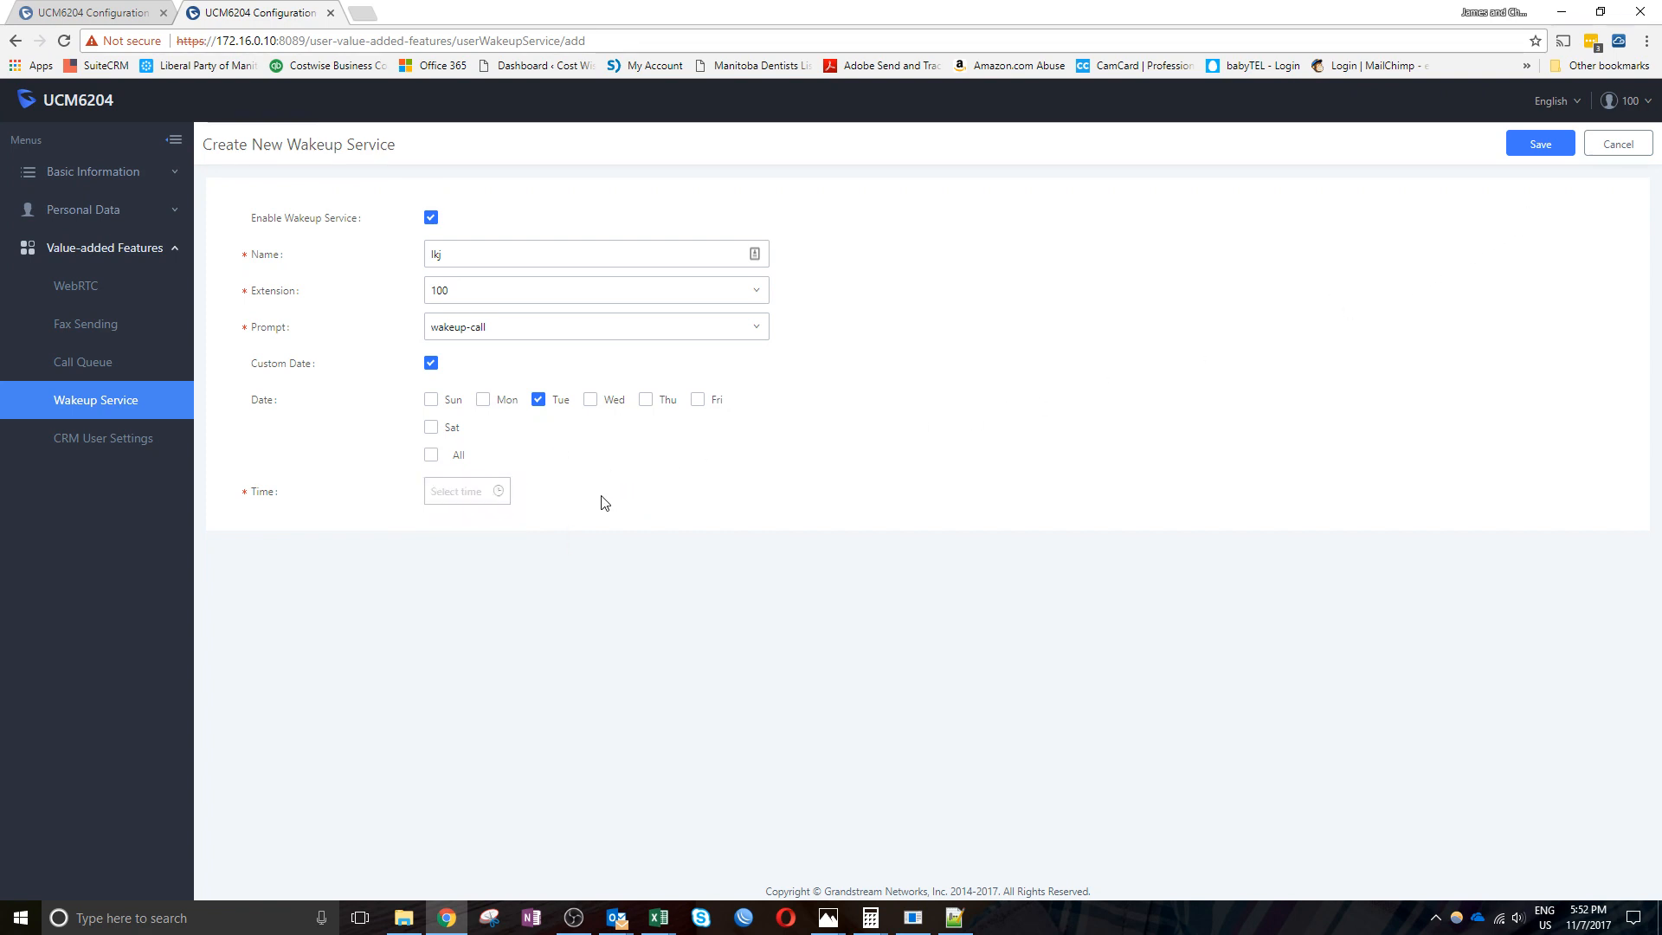
Discard the wakeup service form, then start DND Whitelist setup from the User Information dashboard
left_click(1612, 147)
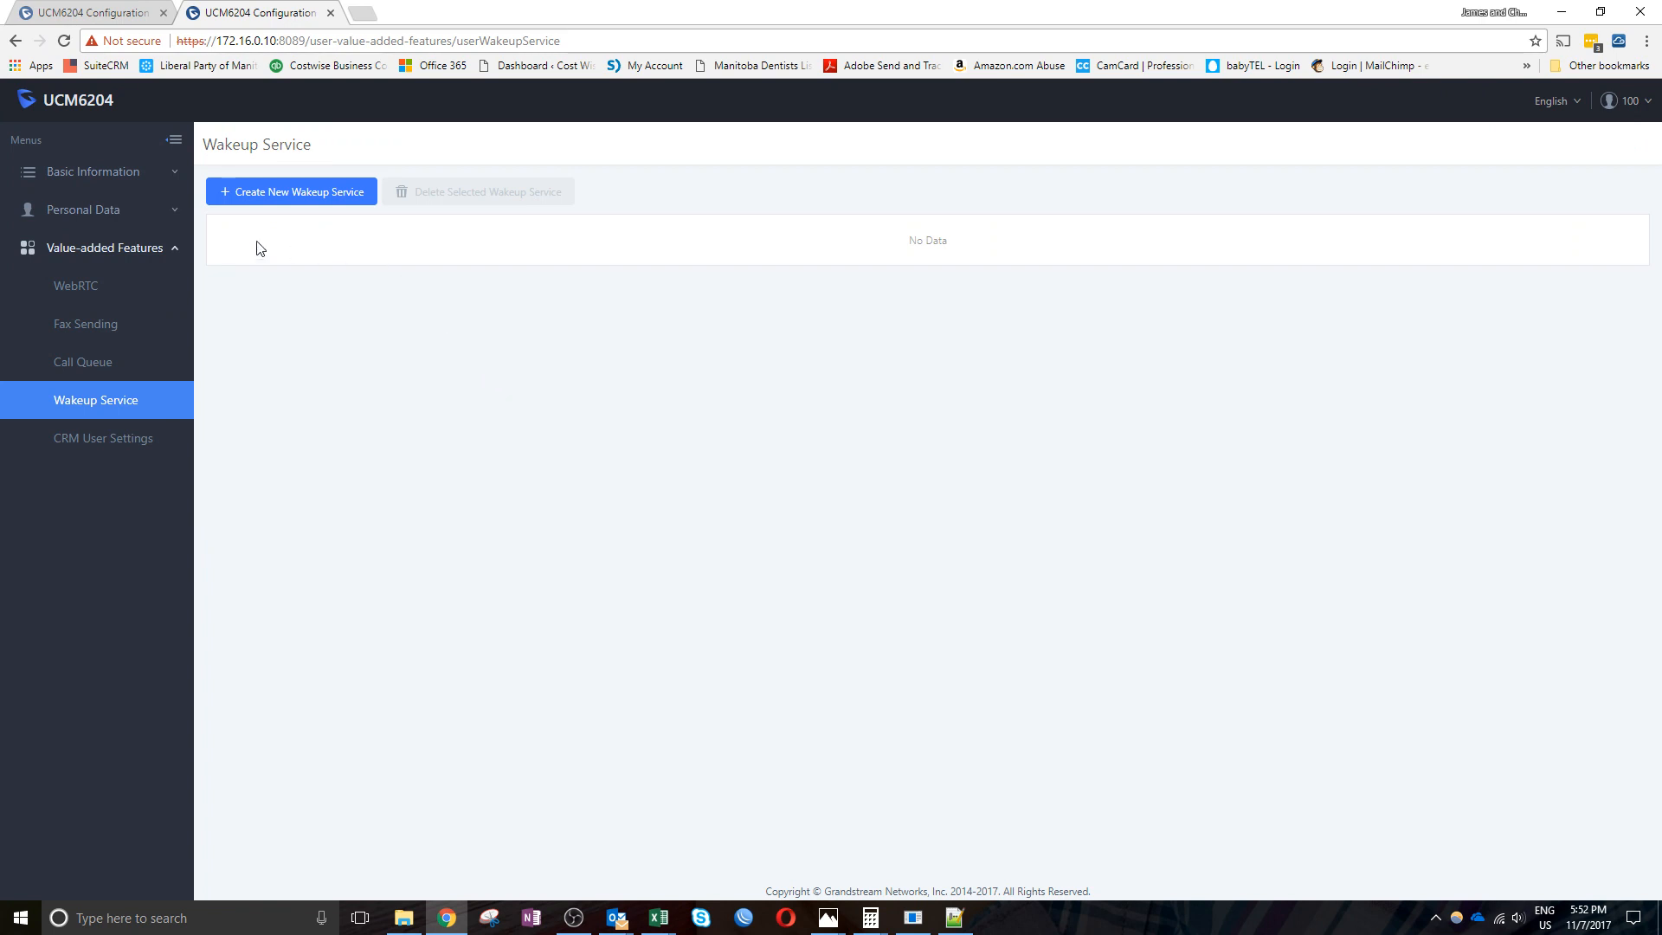
left_click(78, 173)
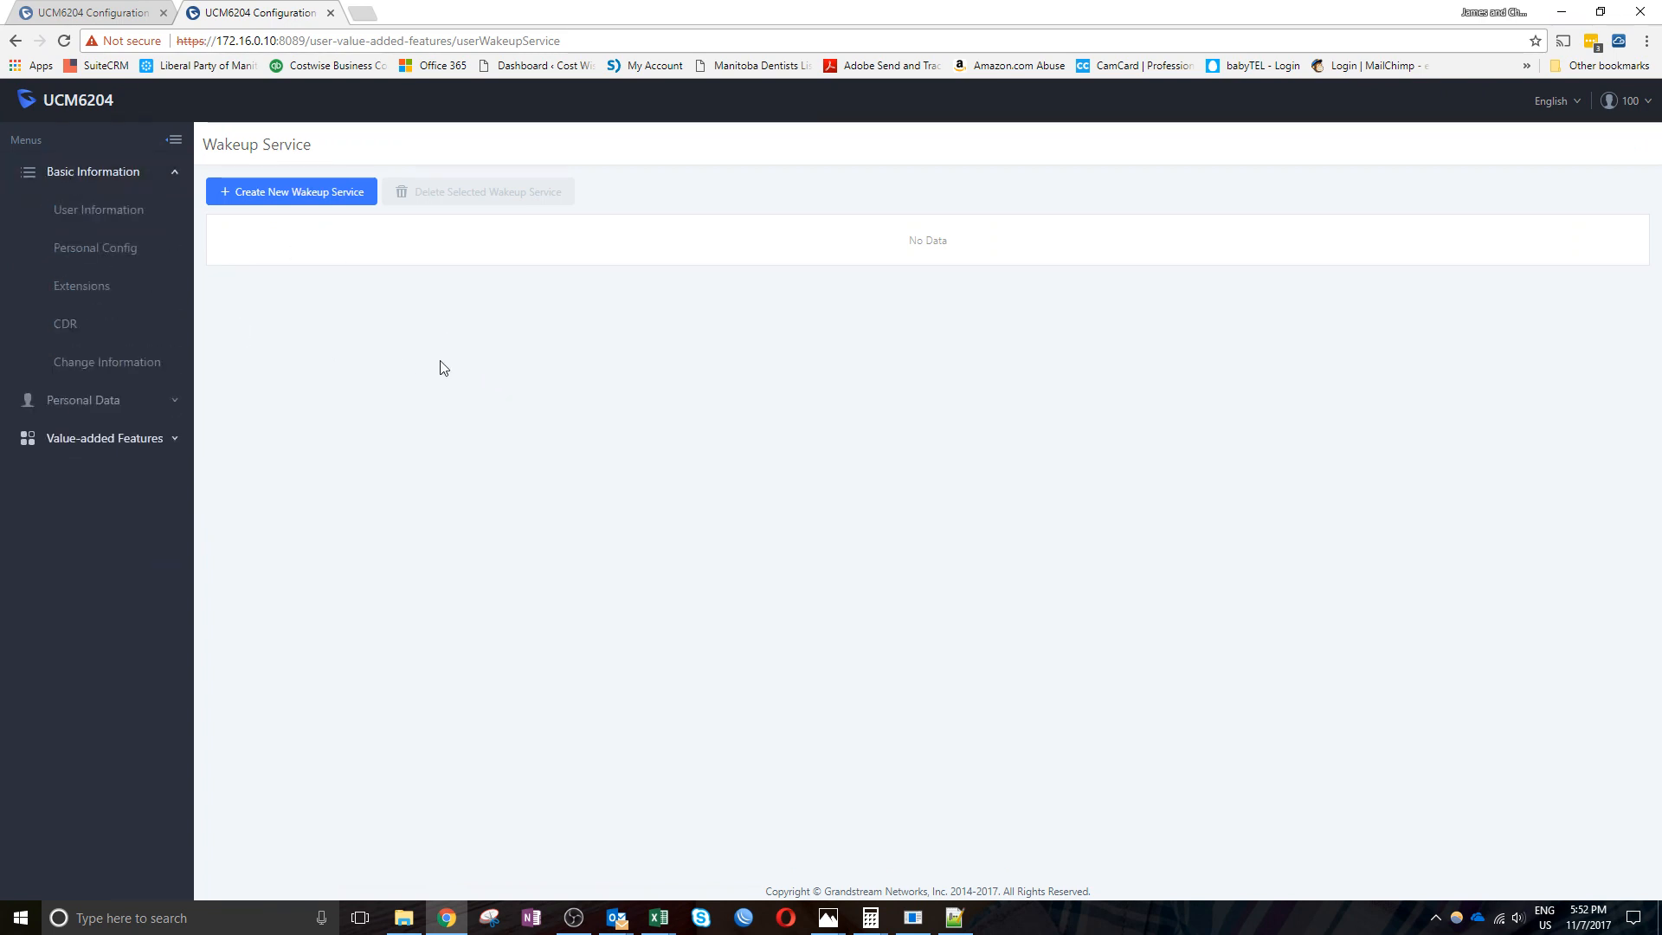
left_click(83, 217)
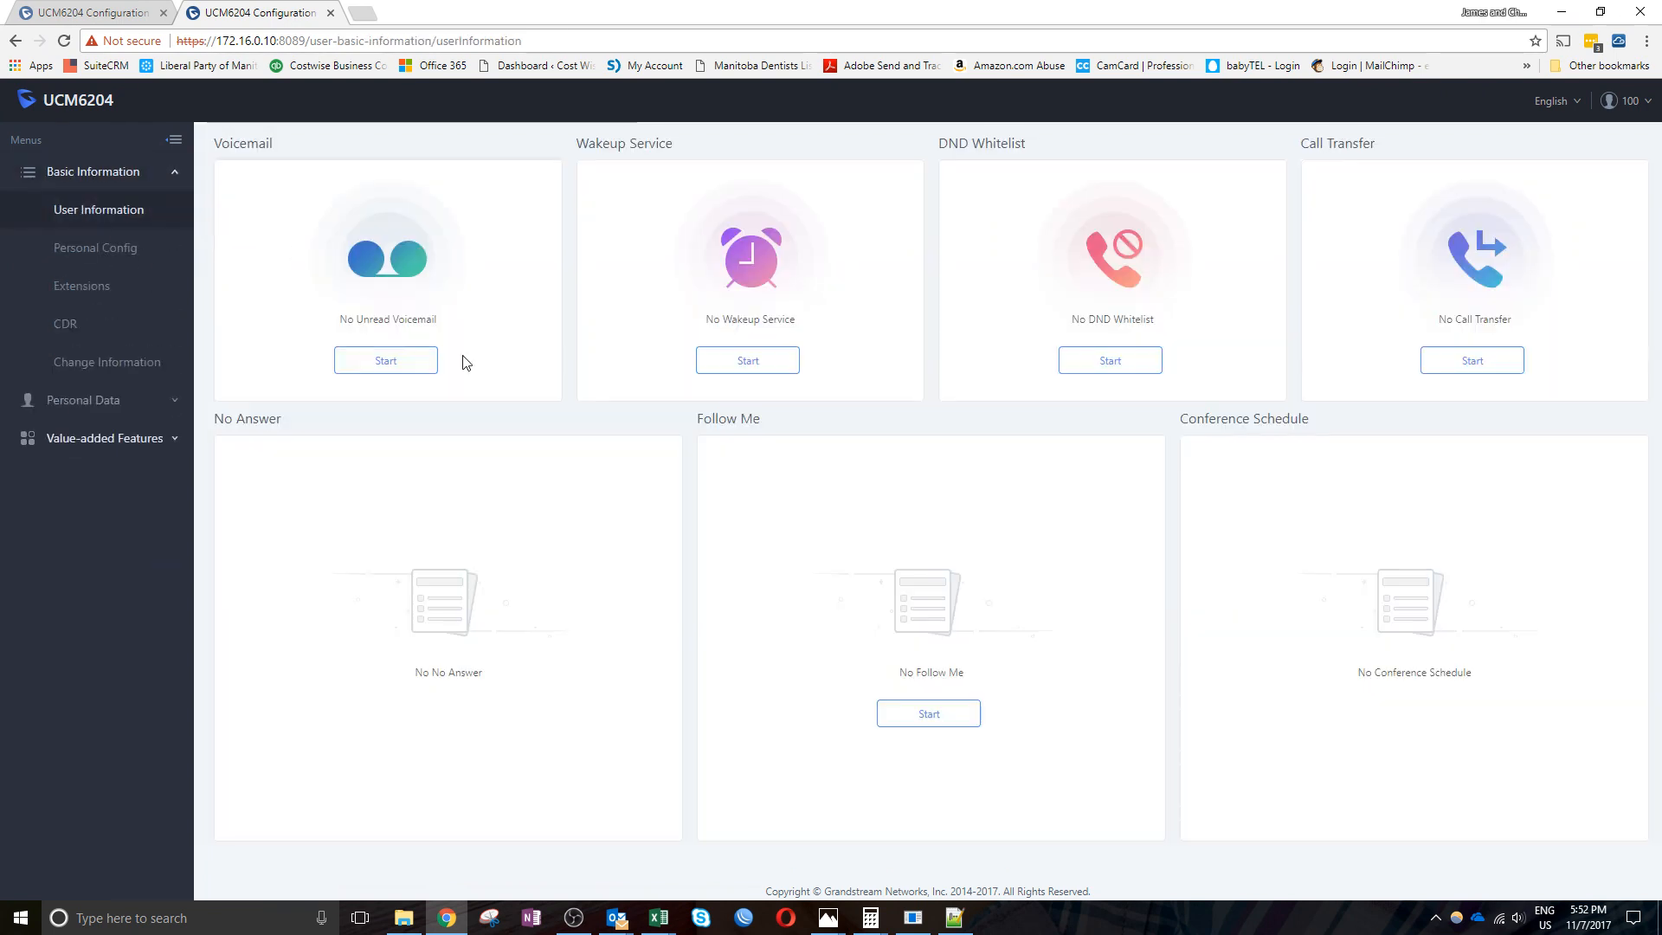
left_click(1104, 361)
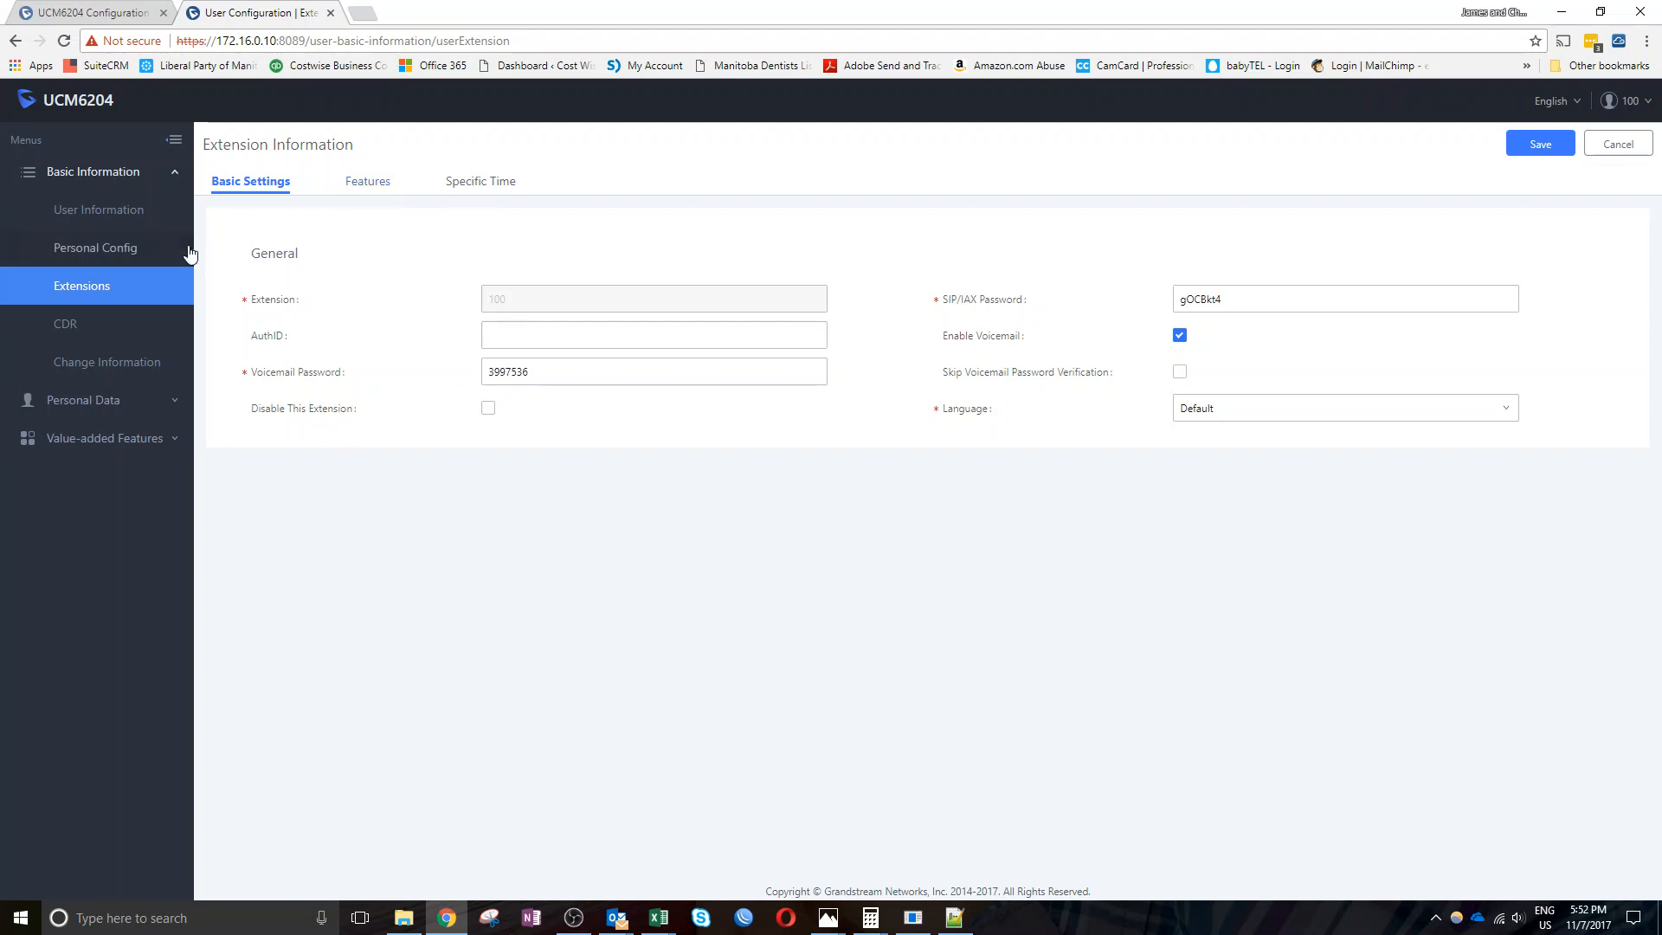
left_click(357, 183)
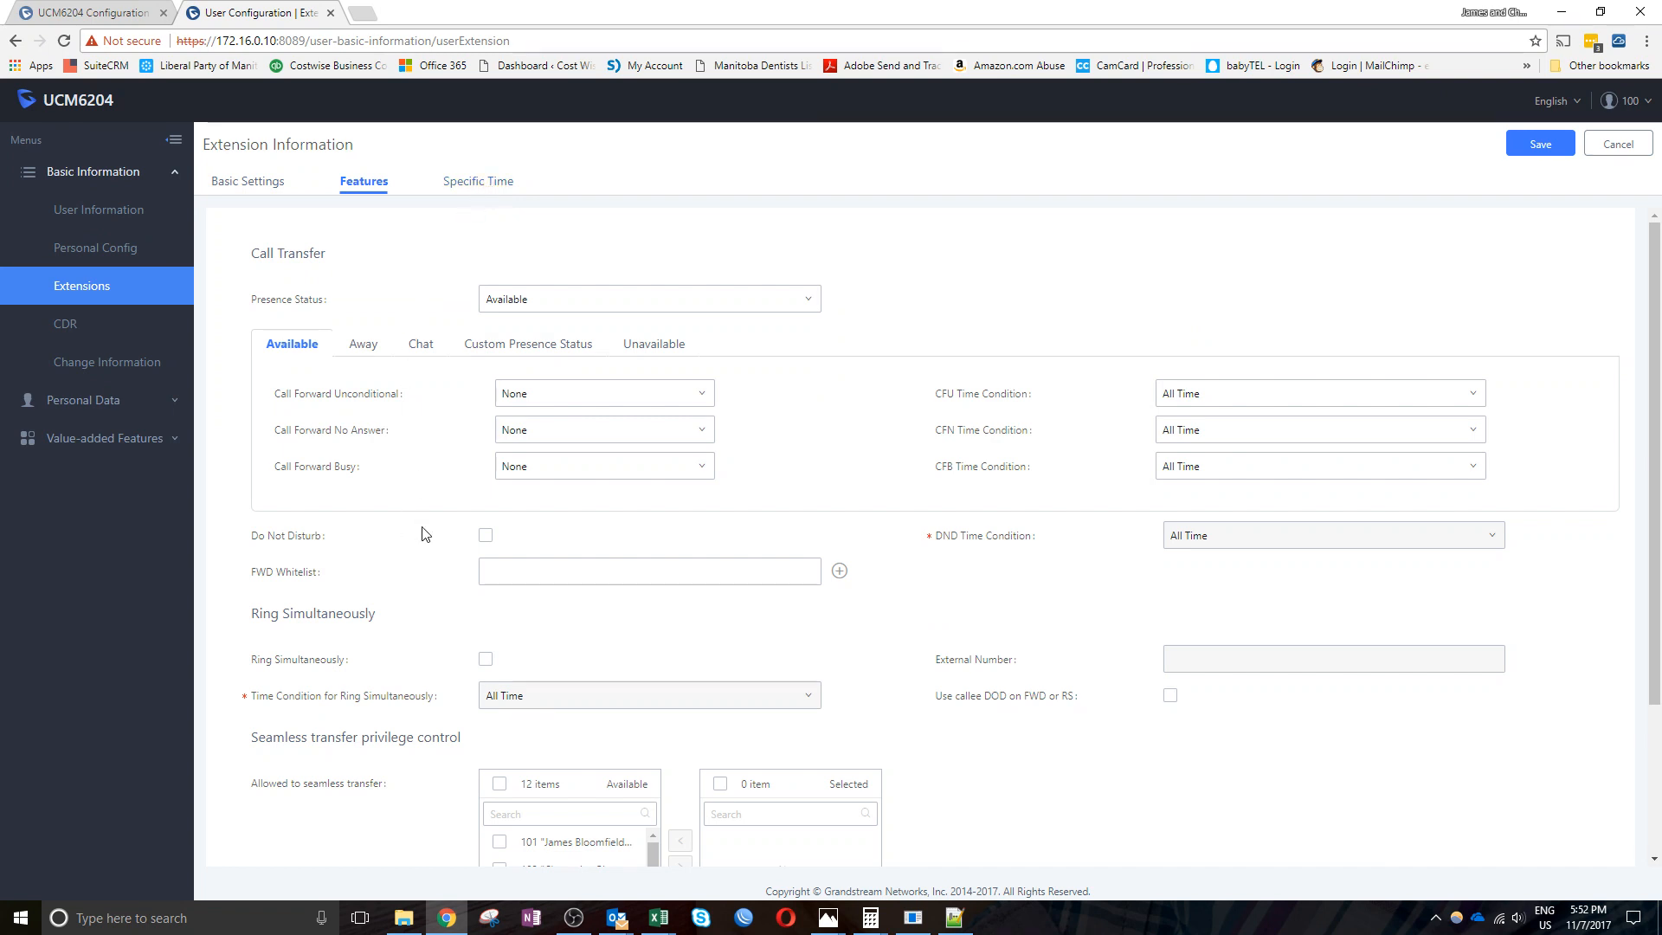
left_click(486, 536)
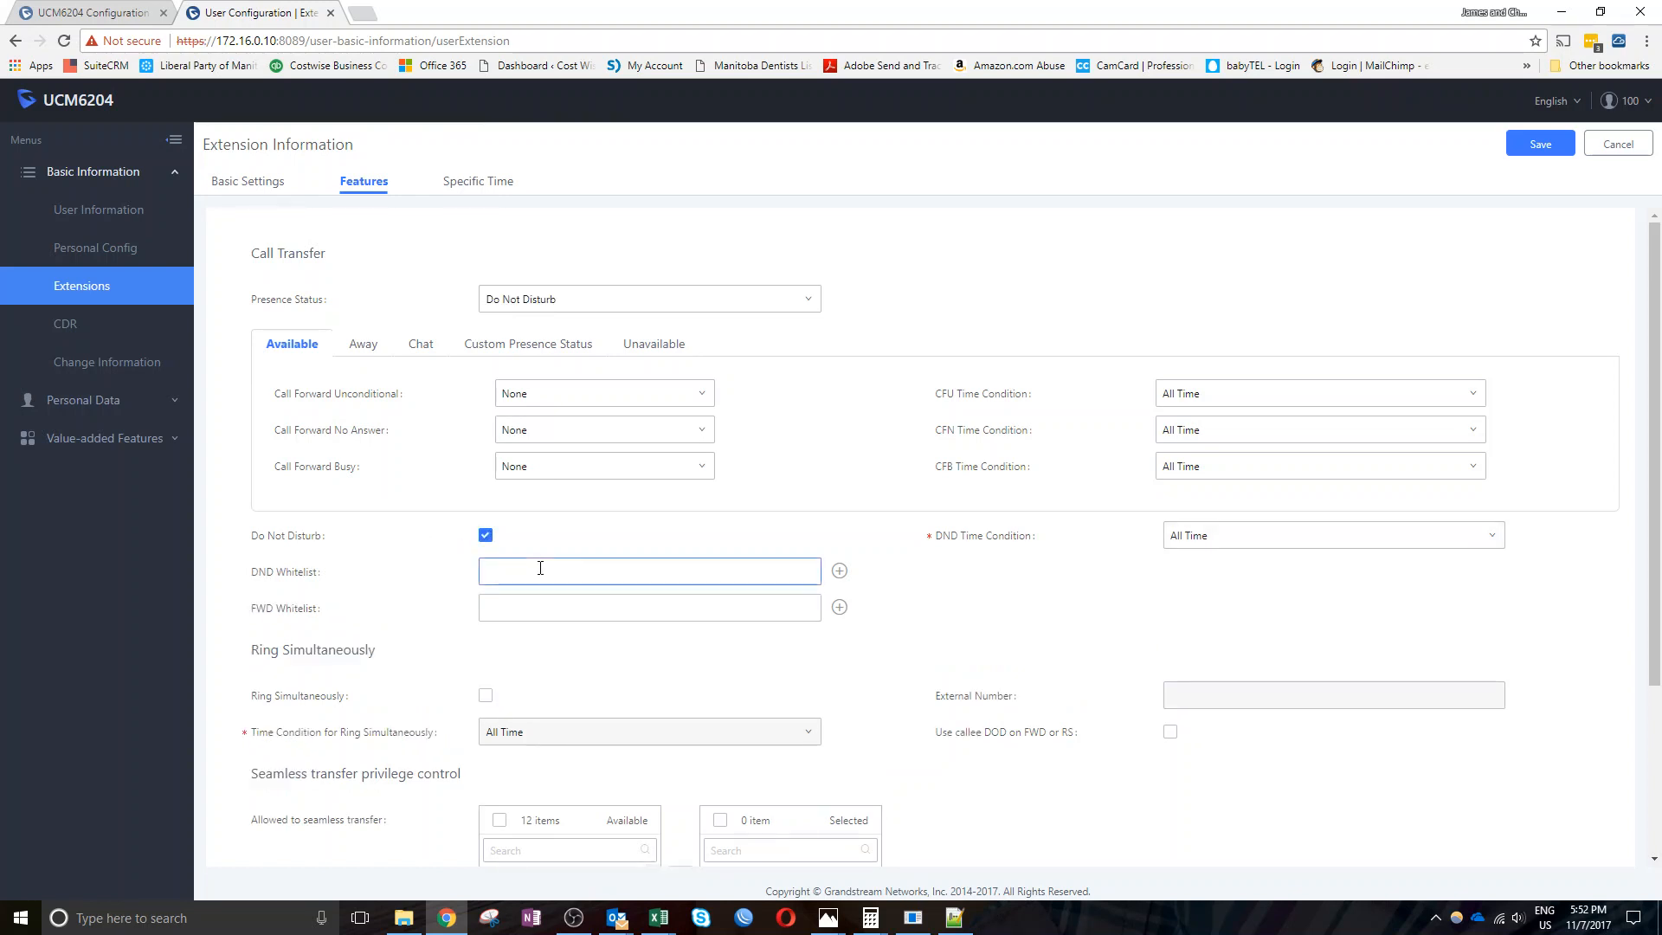
left_click(498, 574)
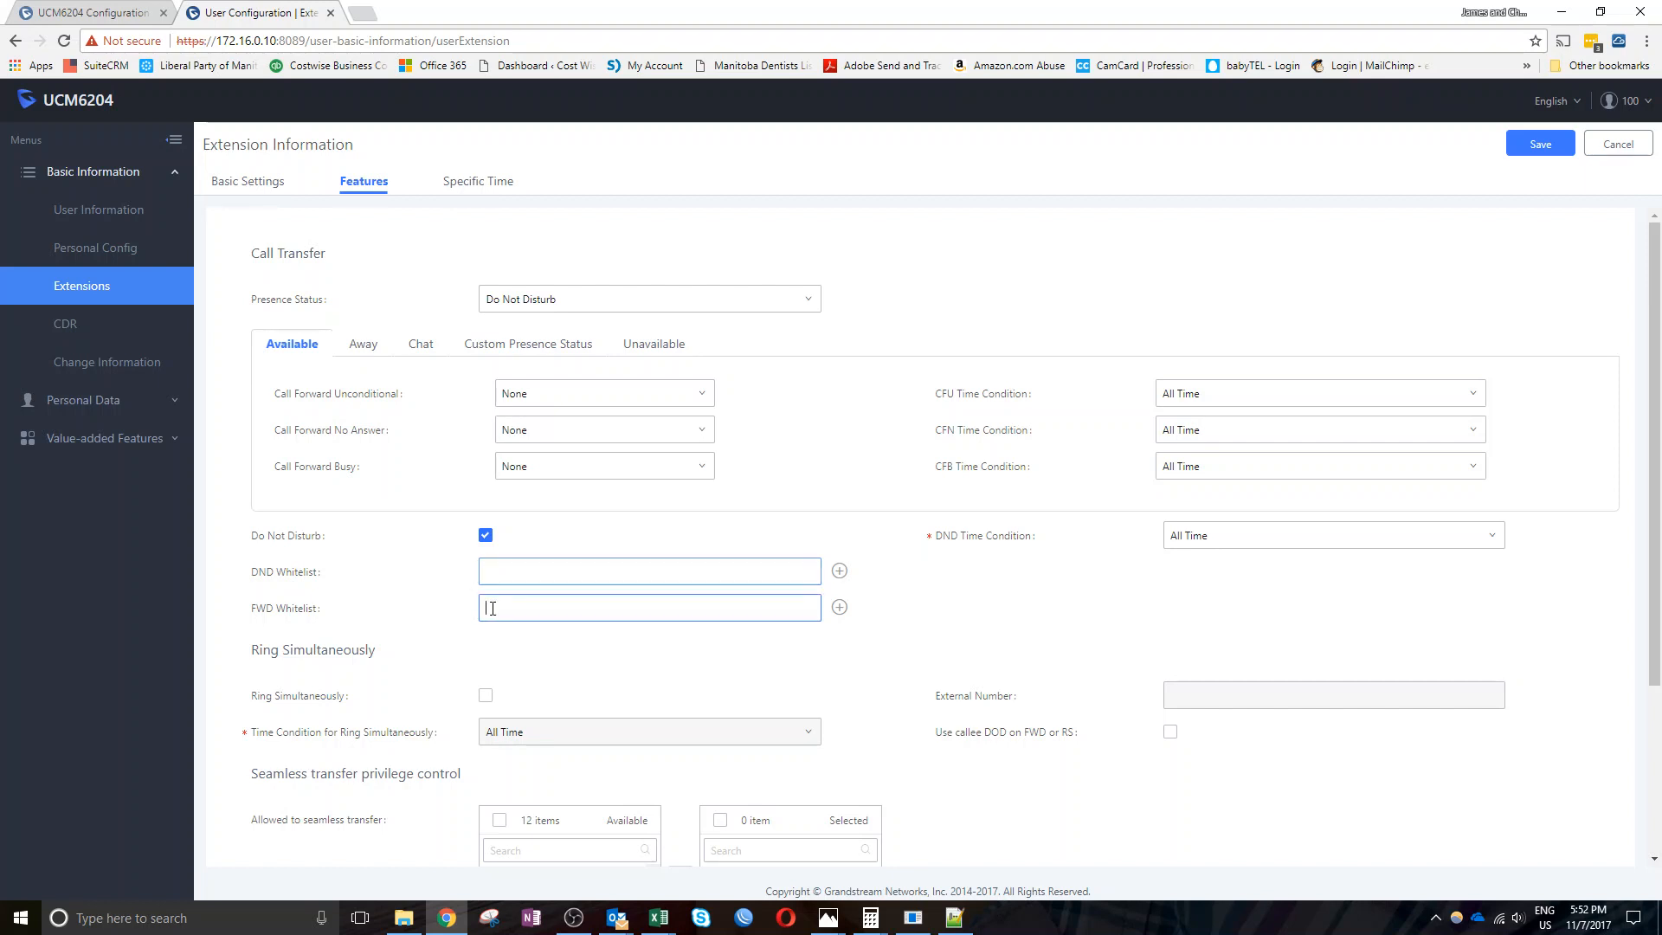
left_click(492, 607)
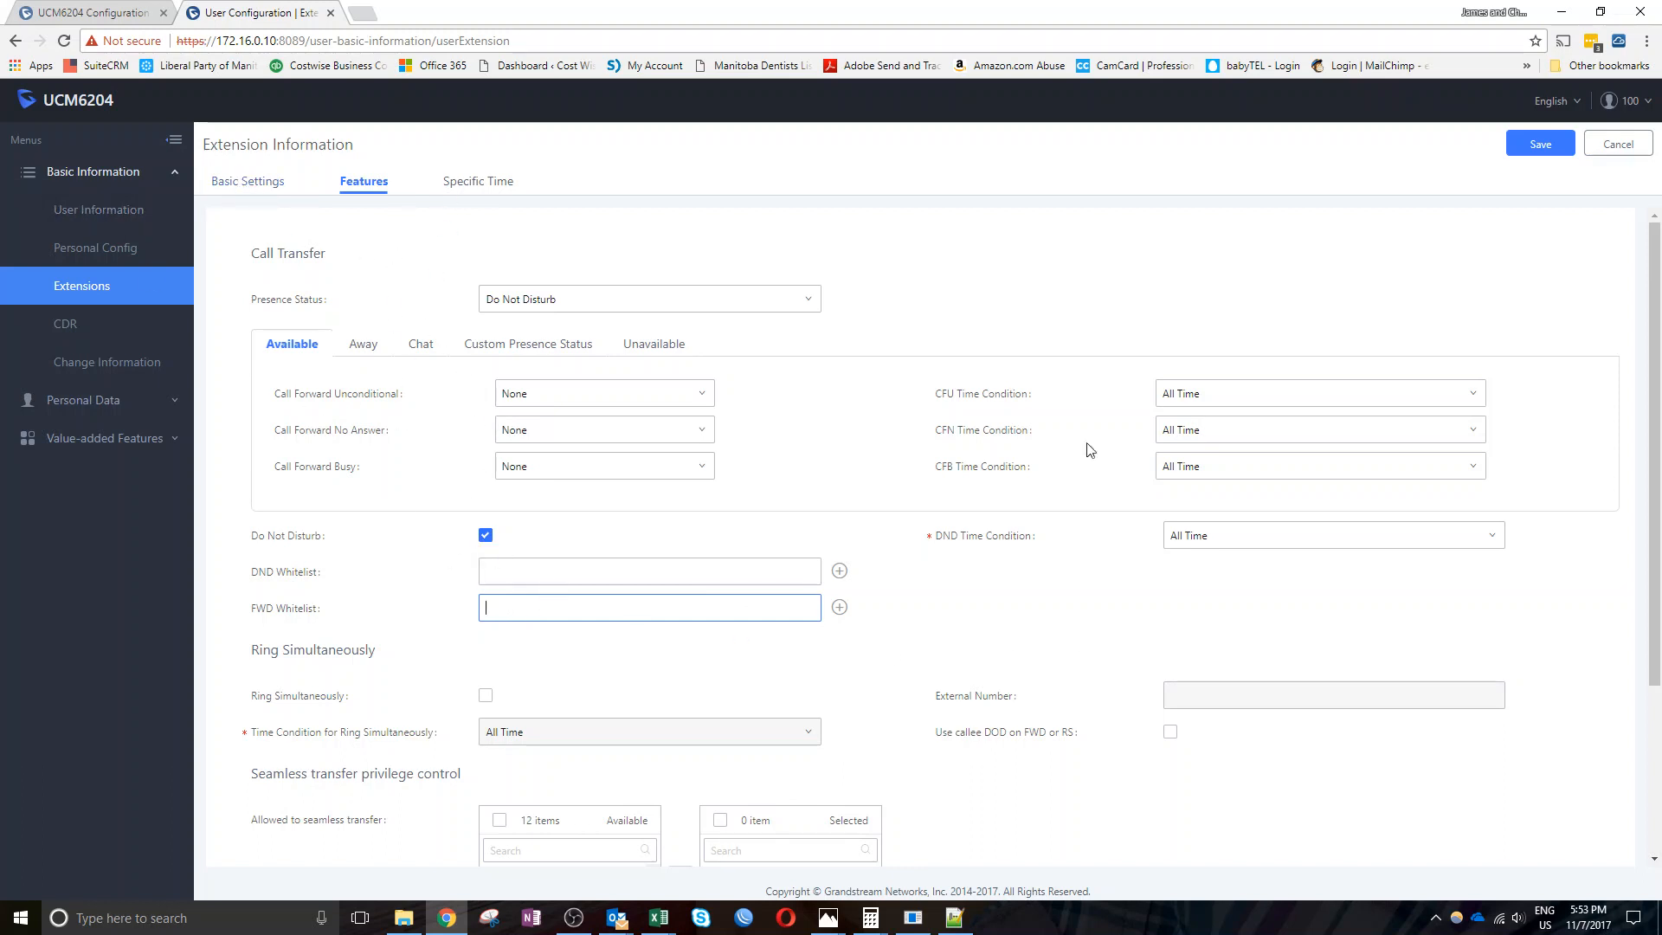
left_click(69, 202)
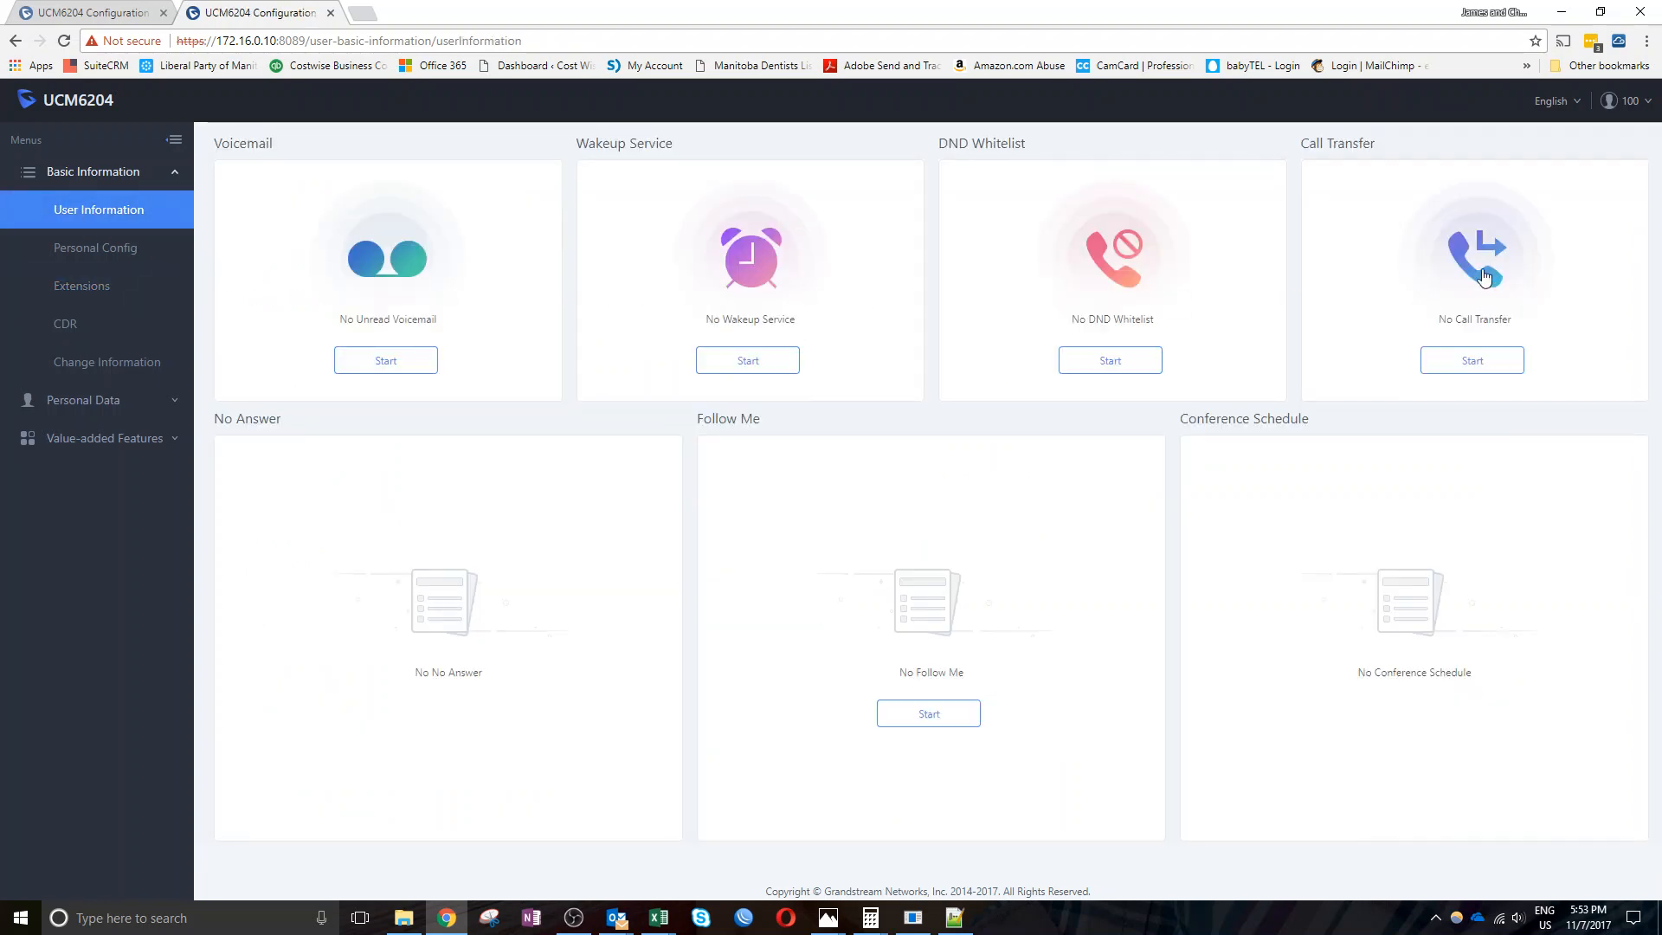
left_click(1475, 362)
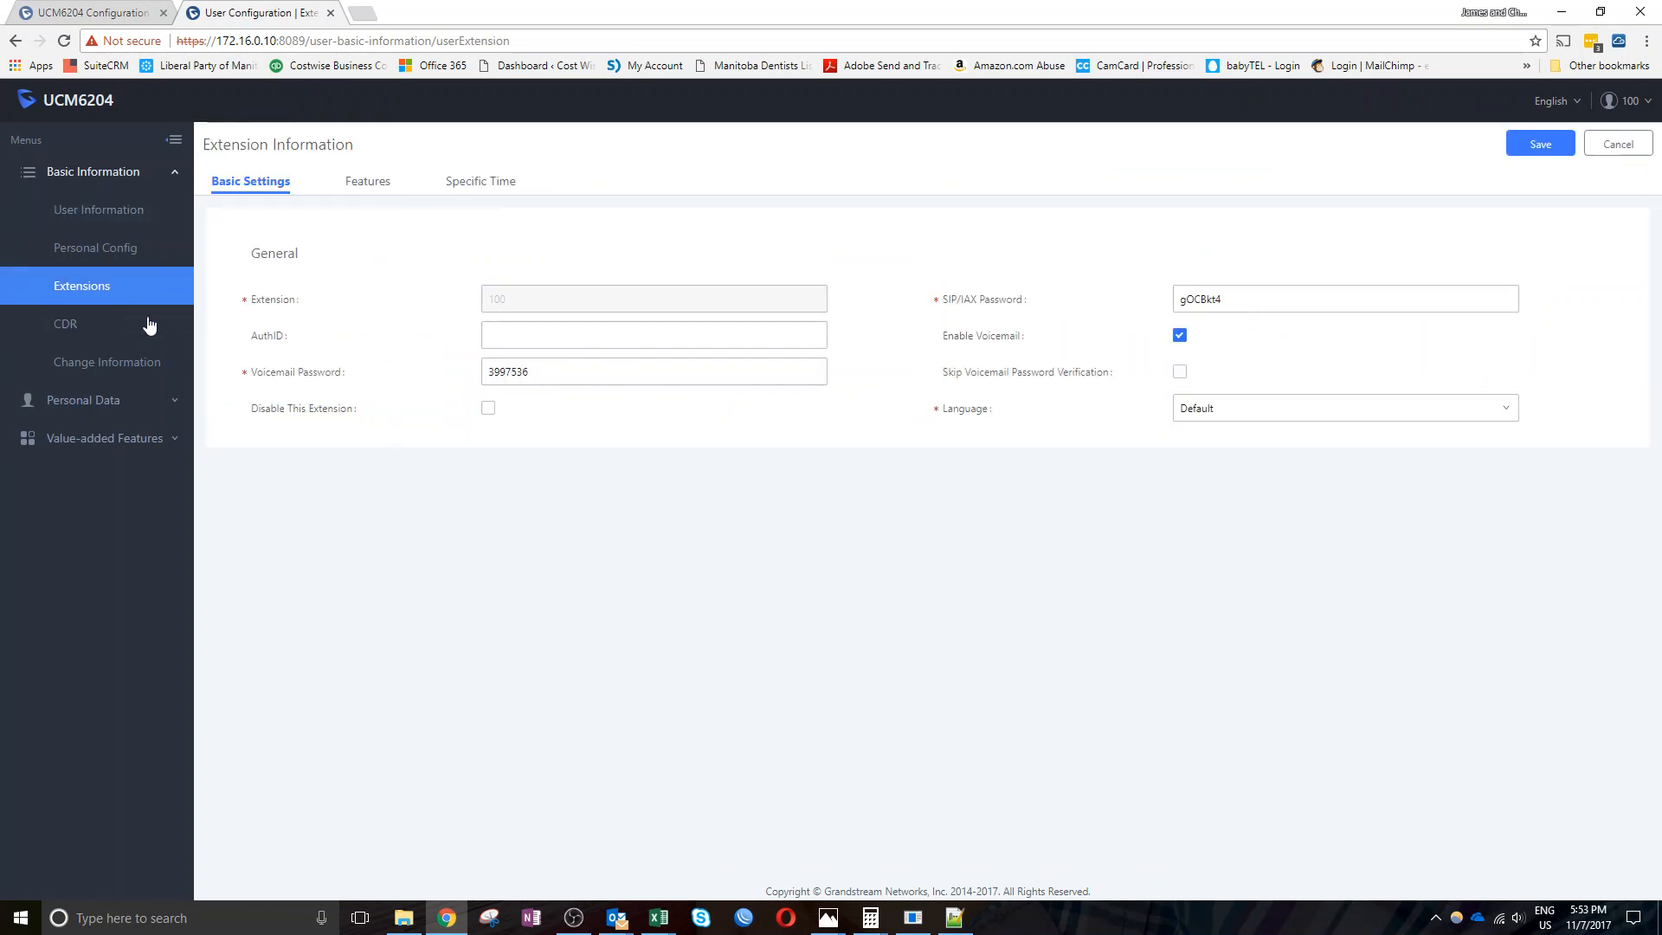
Set Call Forward Unconditional to extension 103 with CFU Time Condition Specific Time
left_click(374, 185)
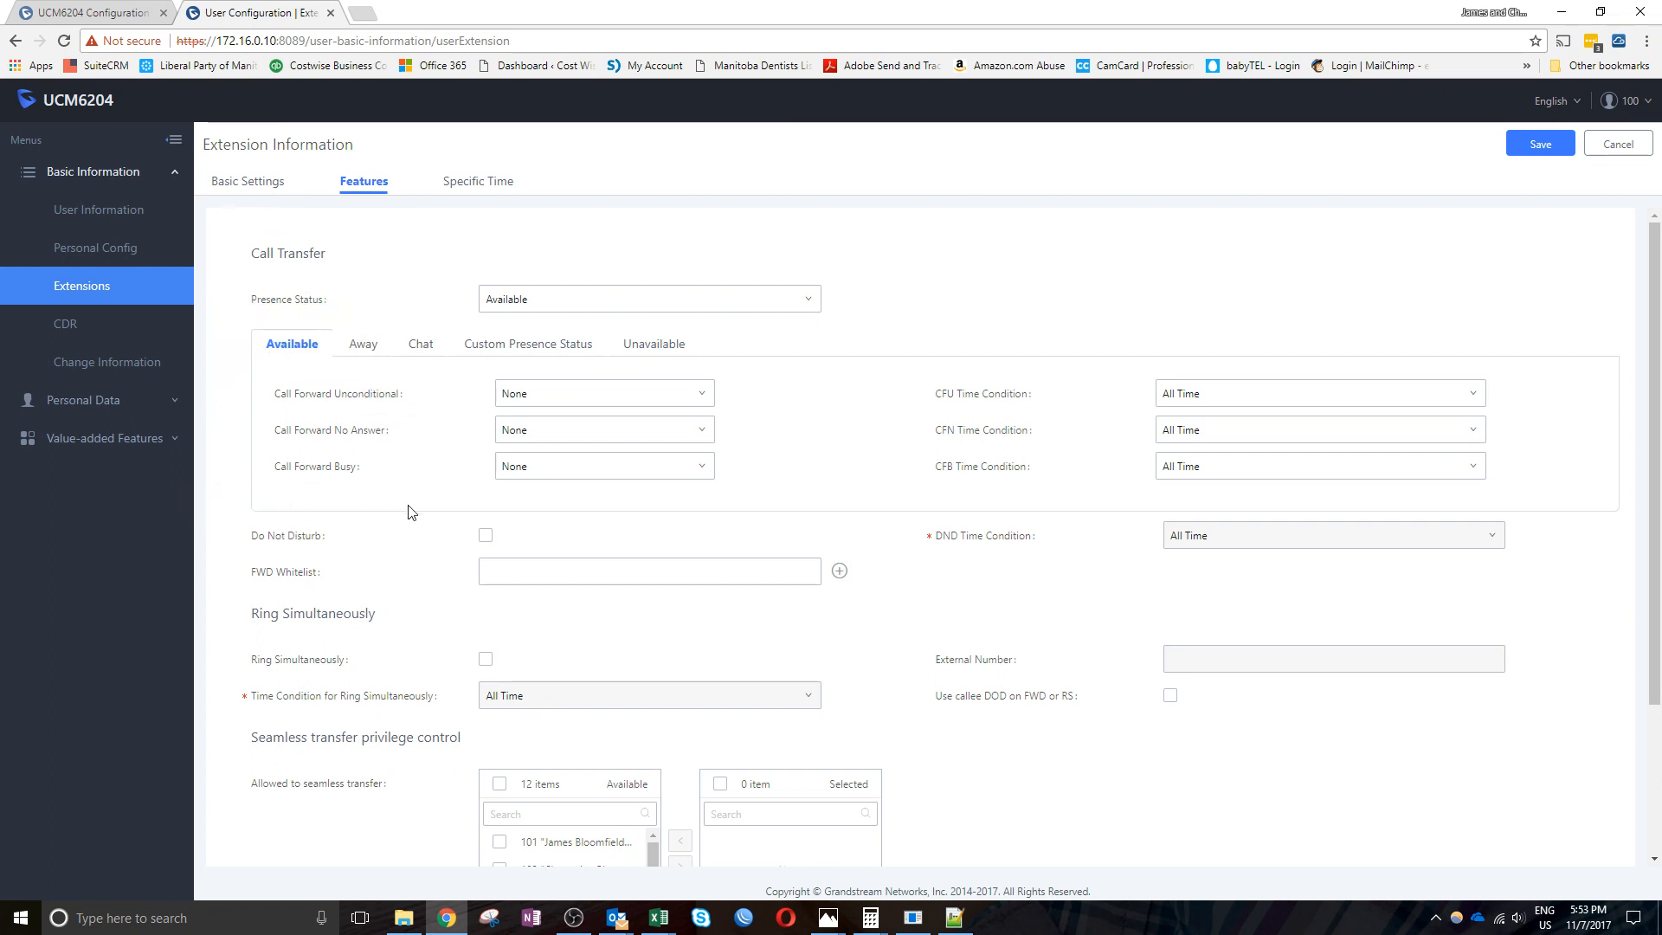
left_click(665, 400)
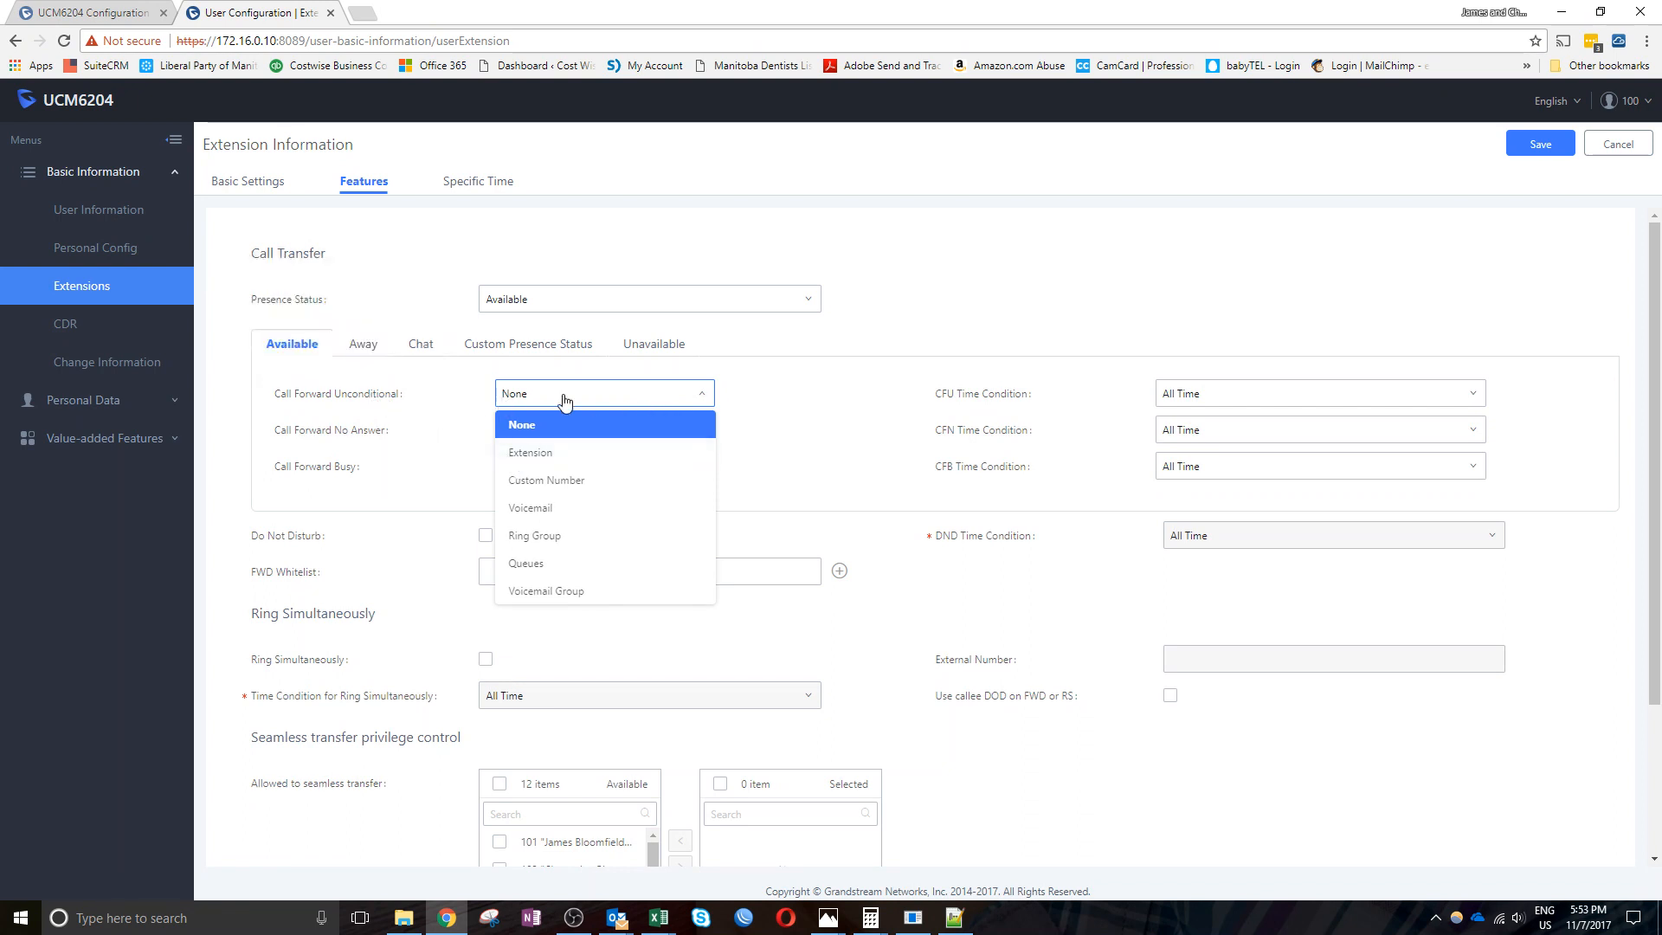
left_click(528, 453)
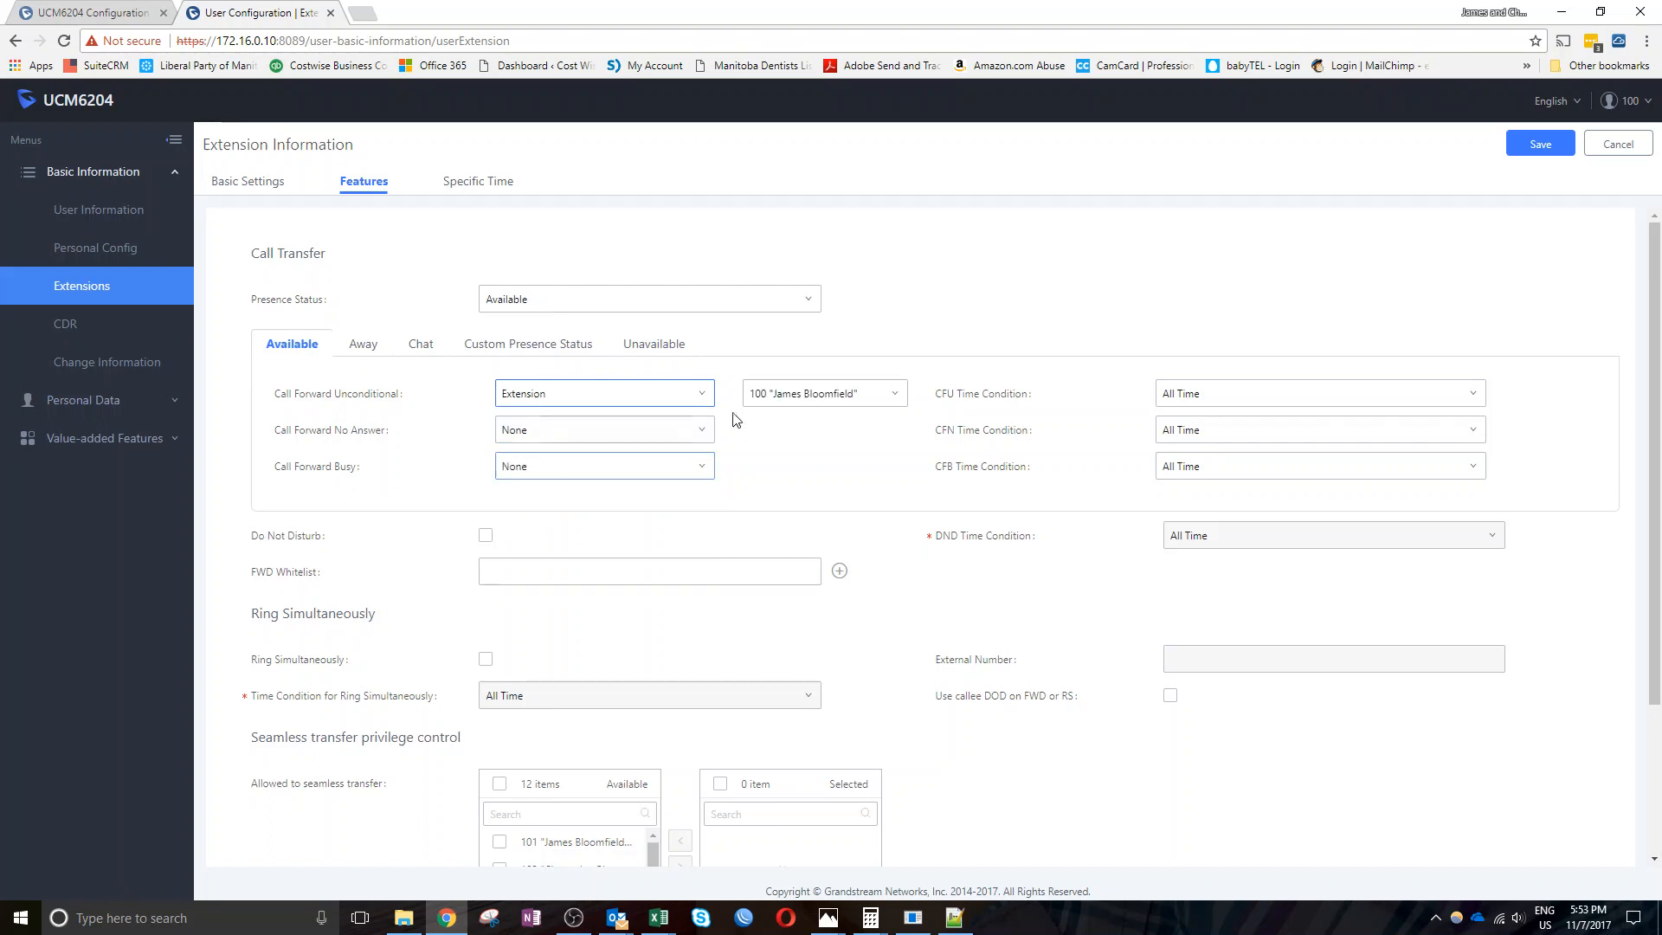
left_click(805, 397)
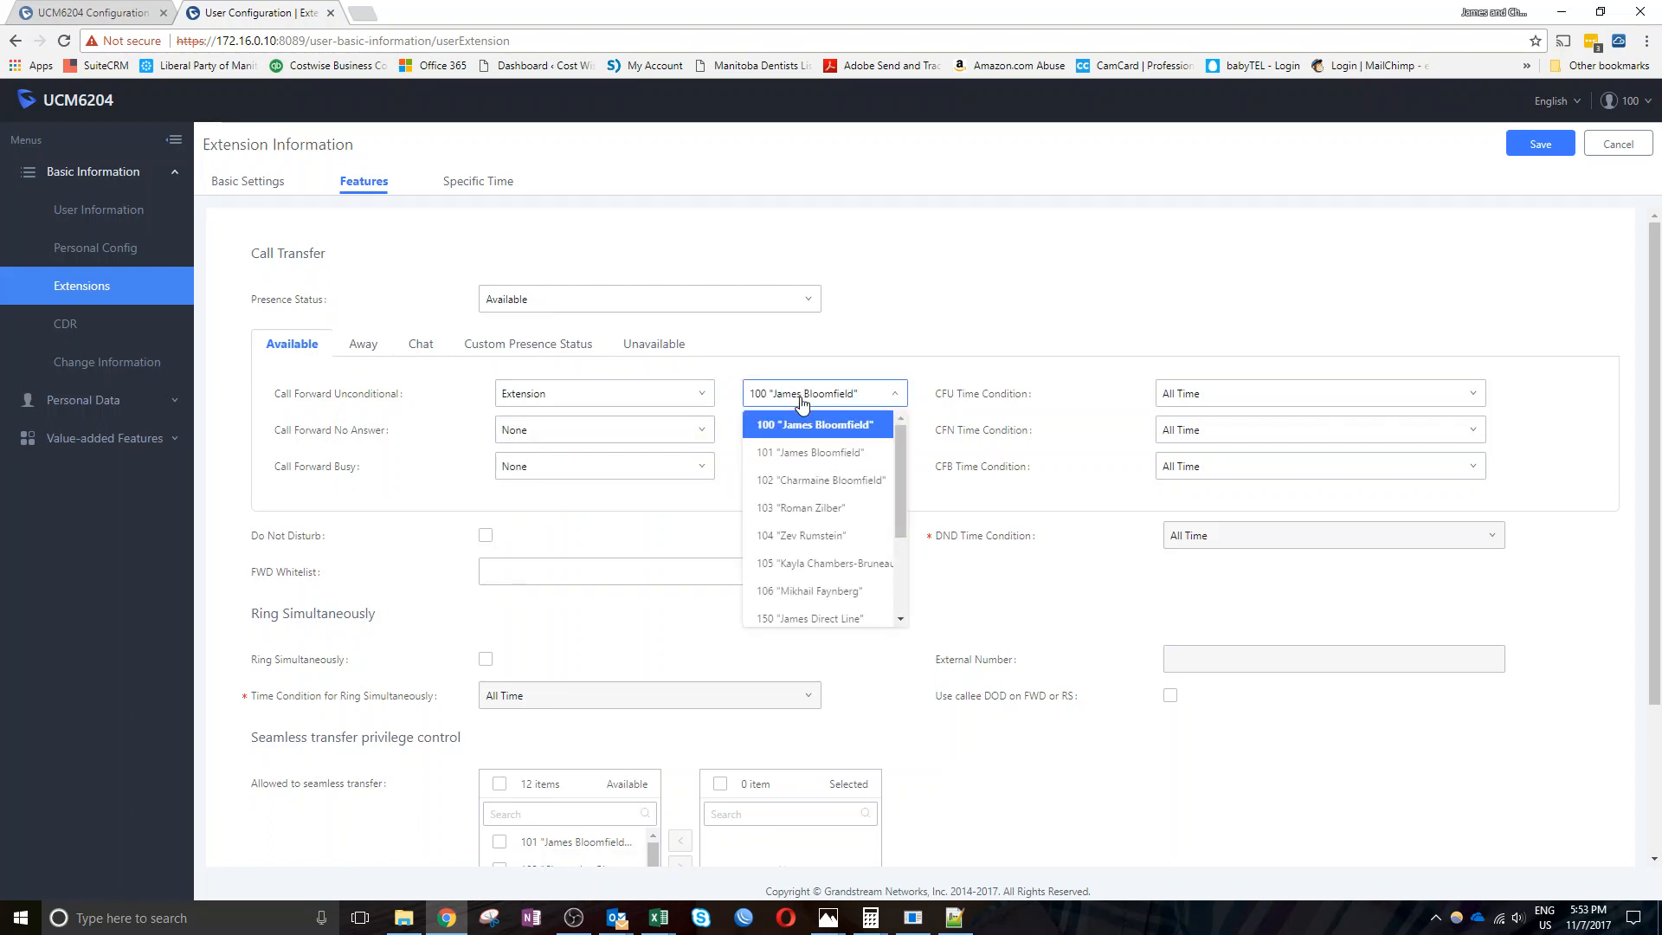
left_click(803, 509)
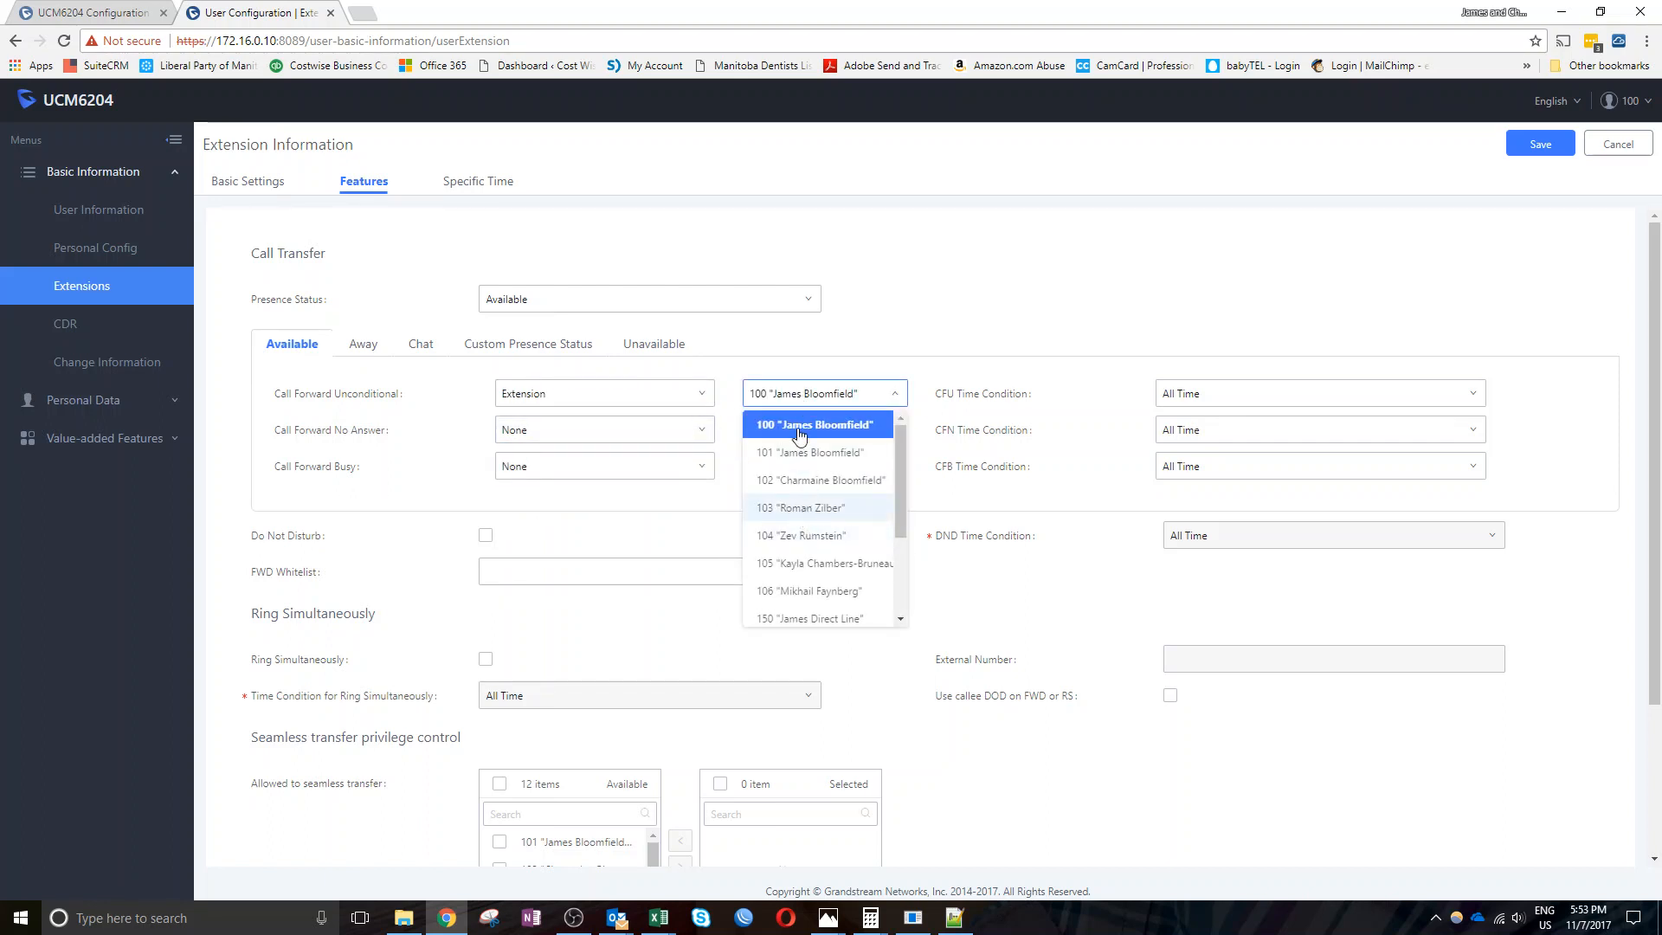
left_click(1260, 395)
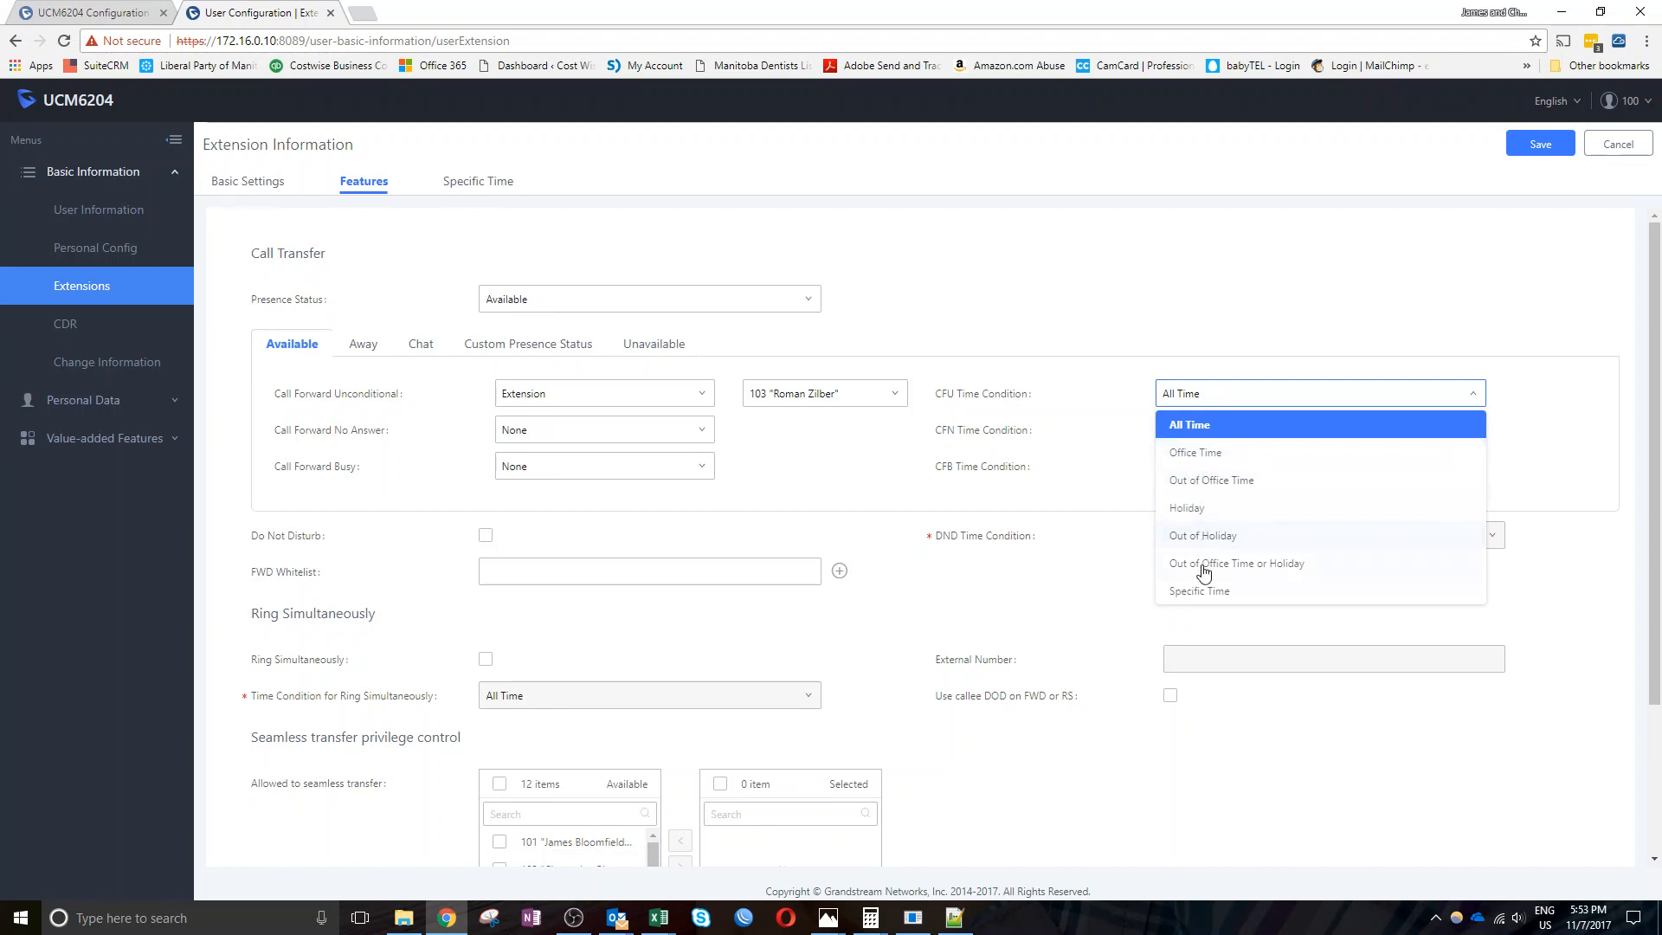
left_click(1115, 408)
left_click(1202, 400)
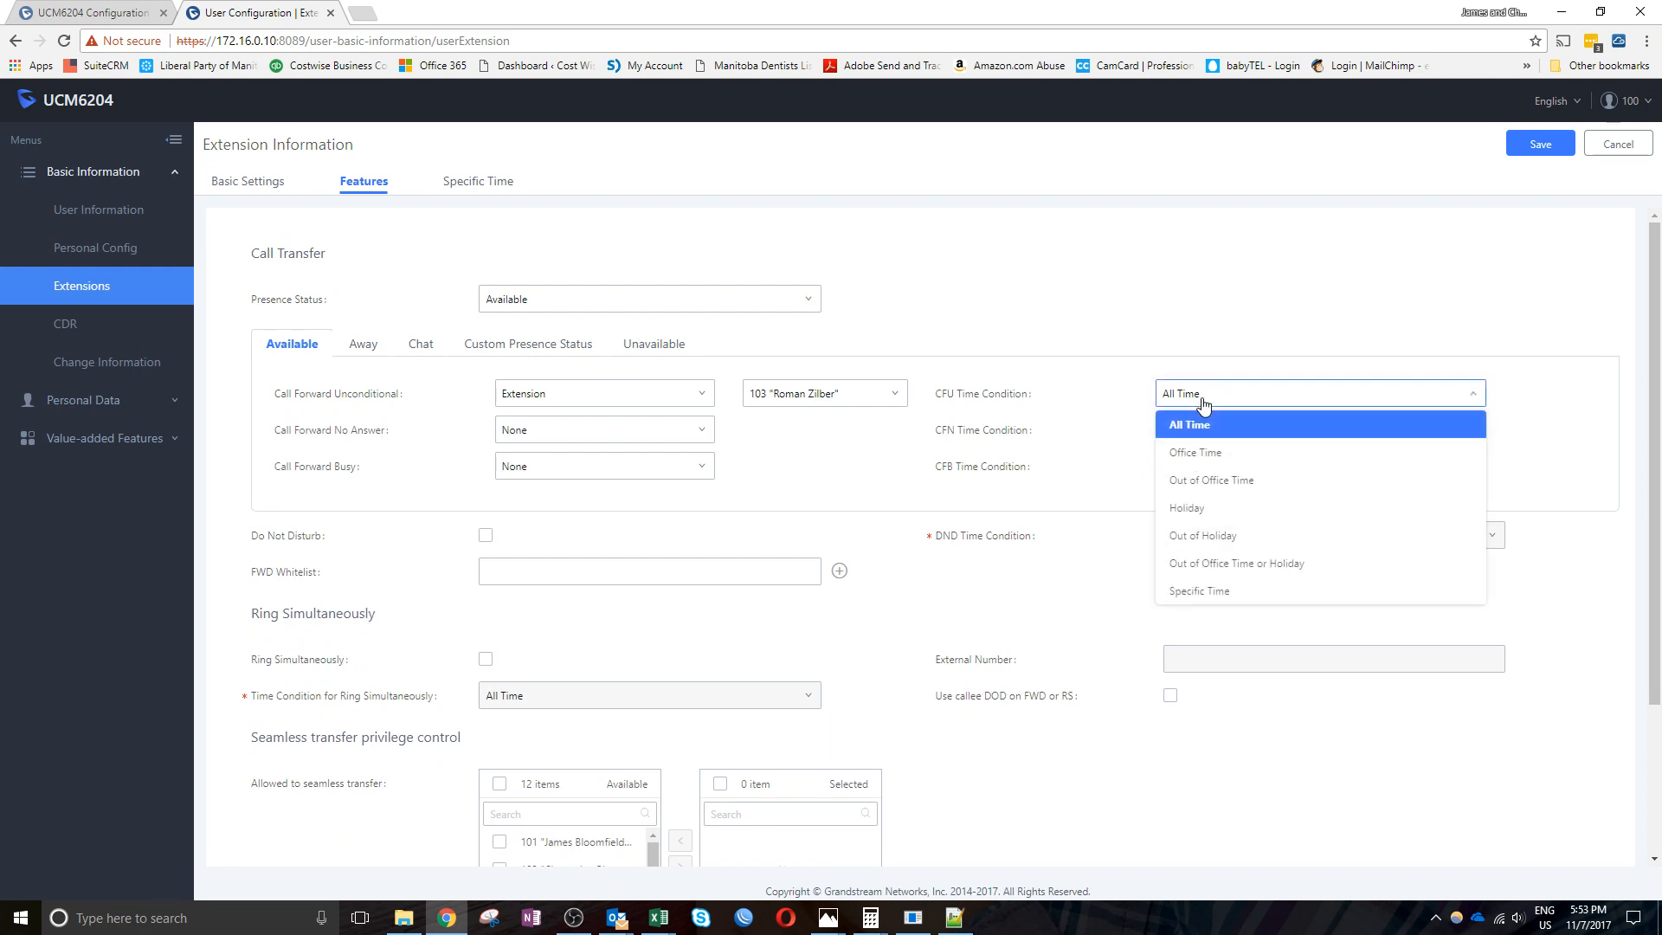
left_click(1216, 597)
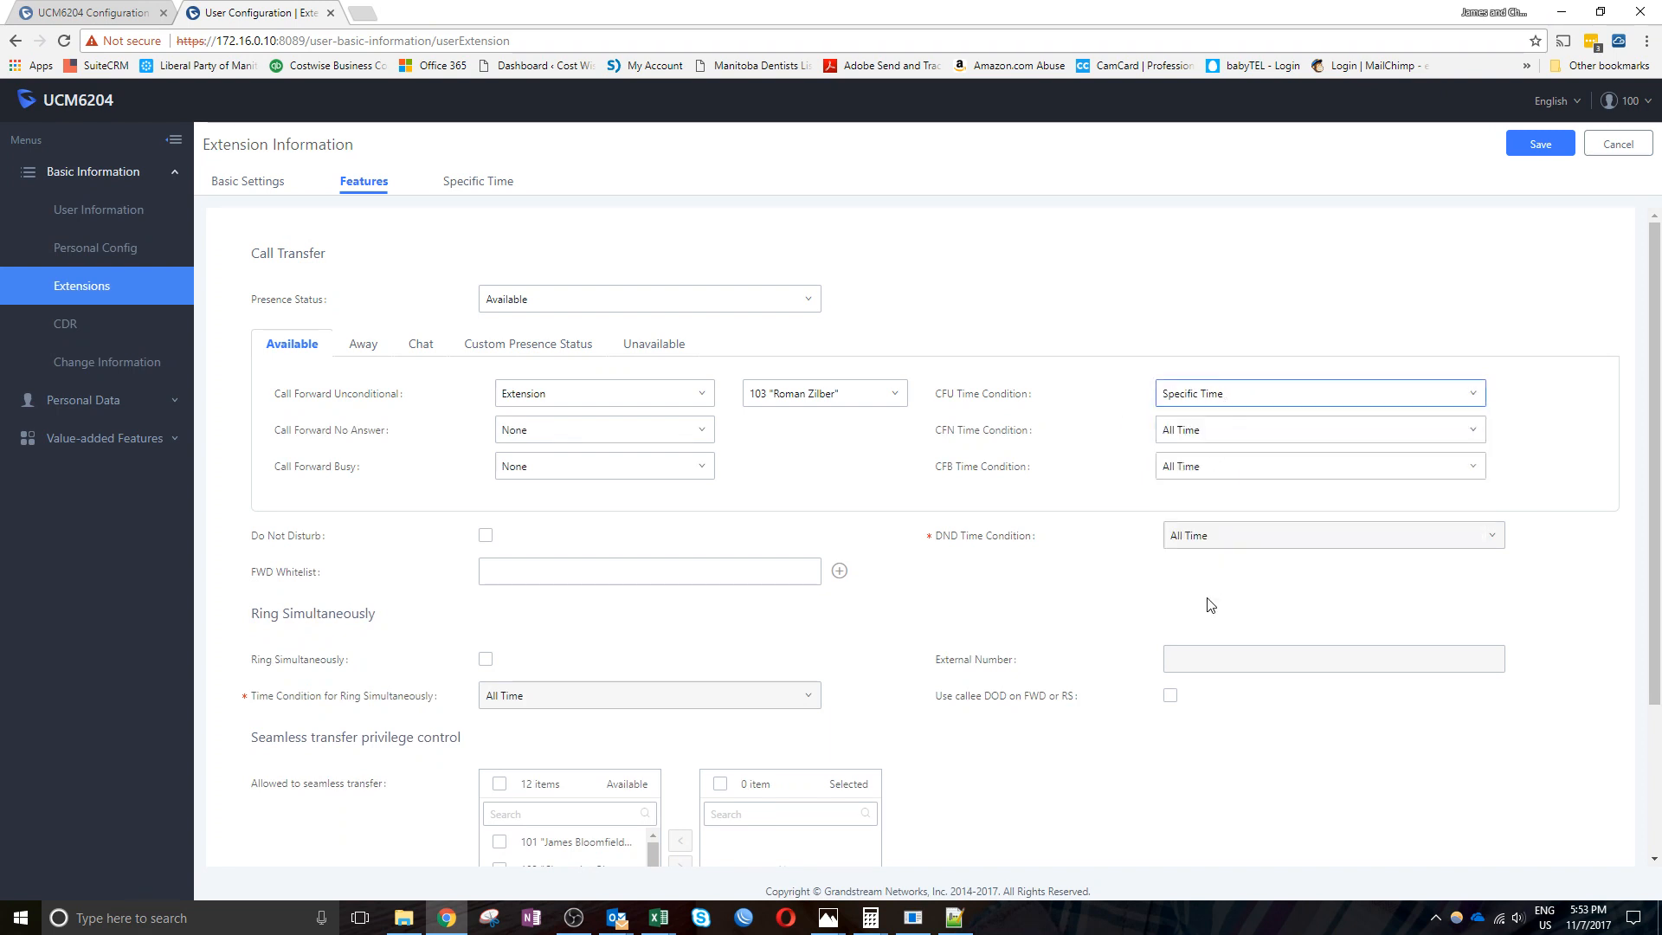
View the Specific Time and Basic Settings tabs, then return to User Information unsaved
left_click(470, 187)
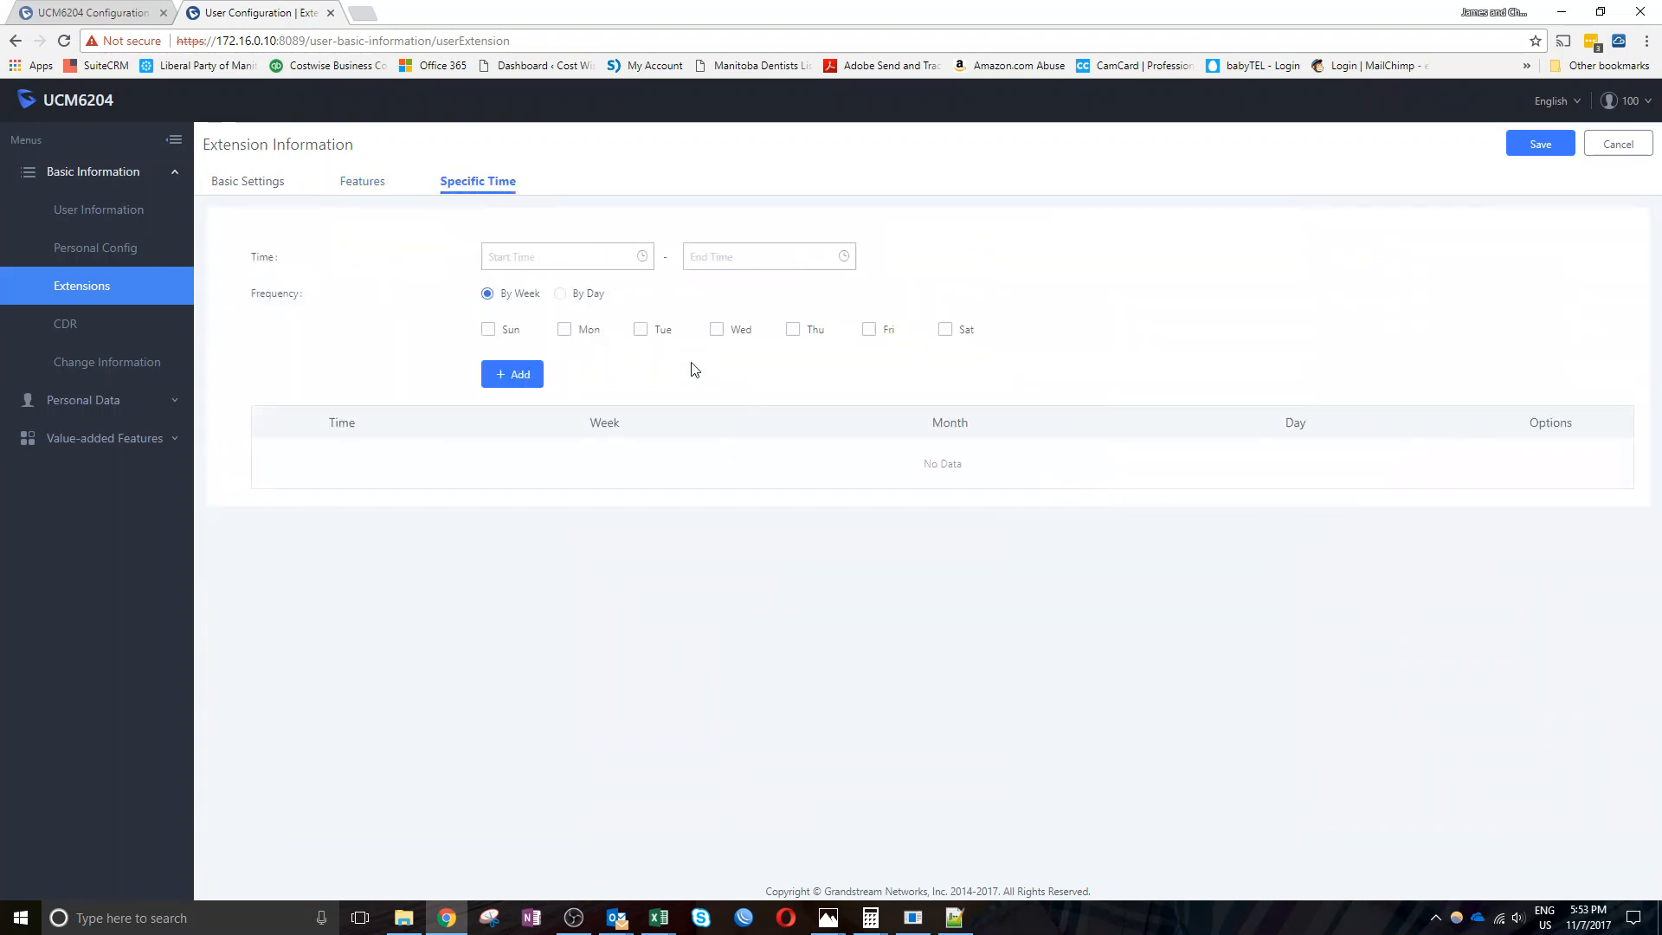
left_click(263, 183)
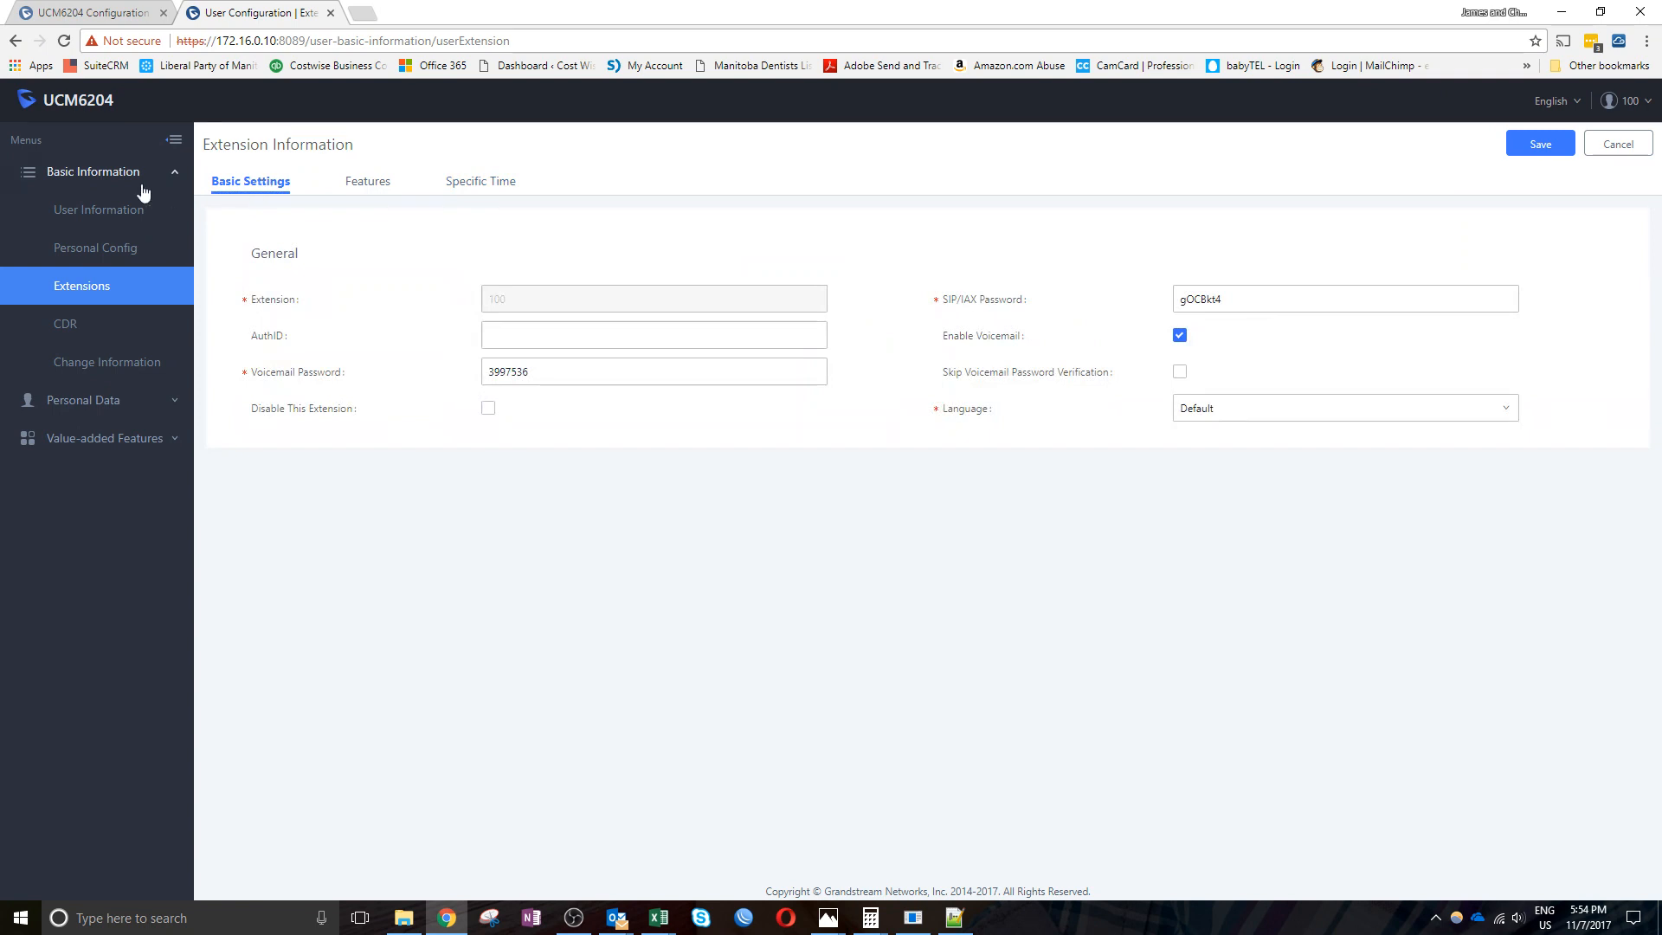
left_click(93, 221)
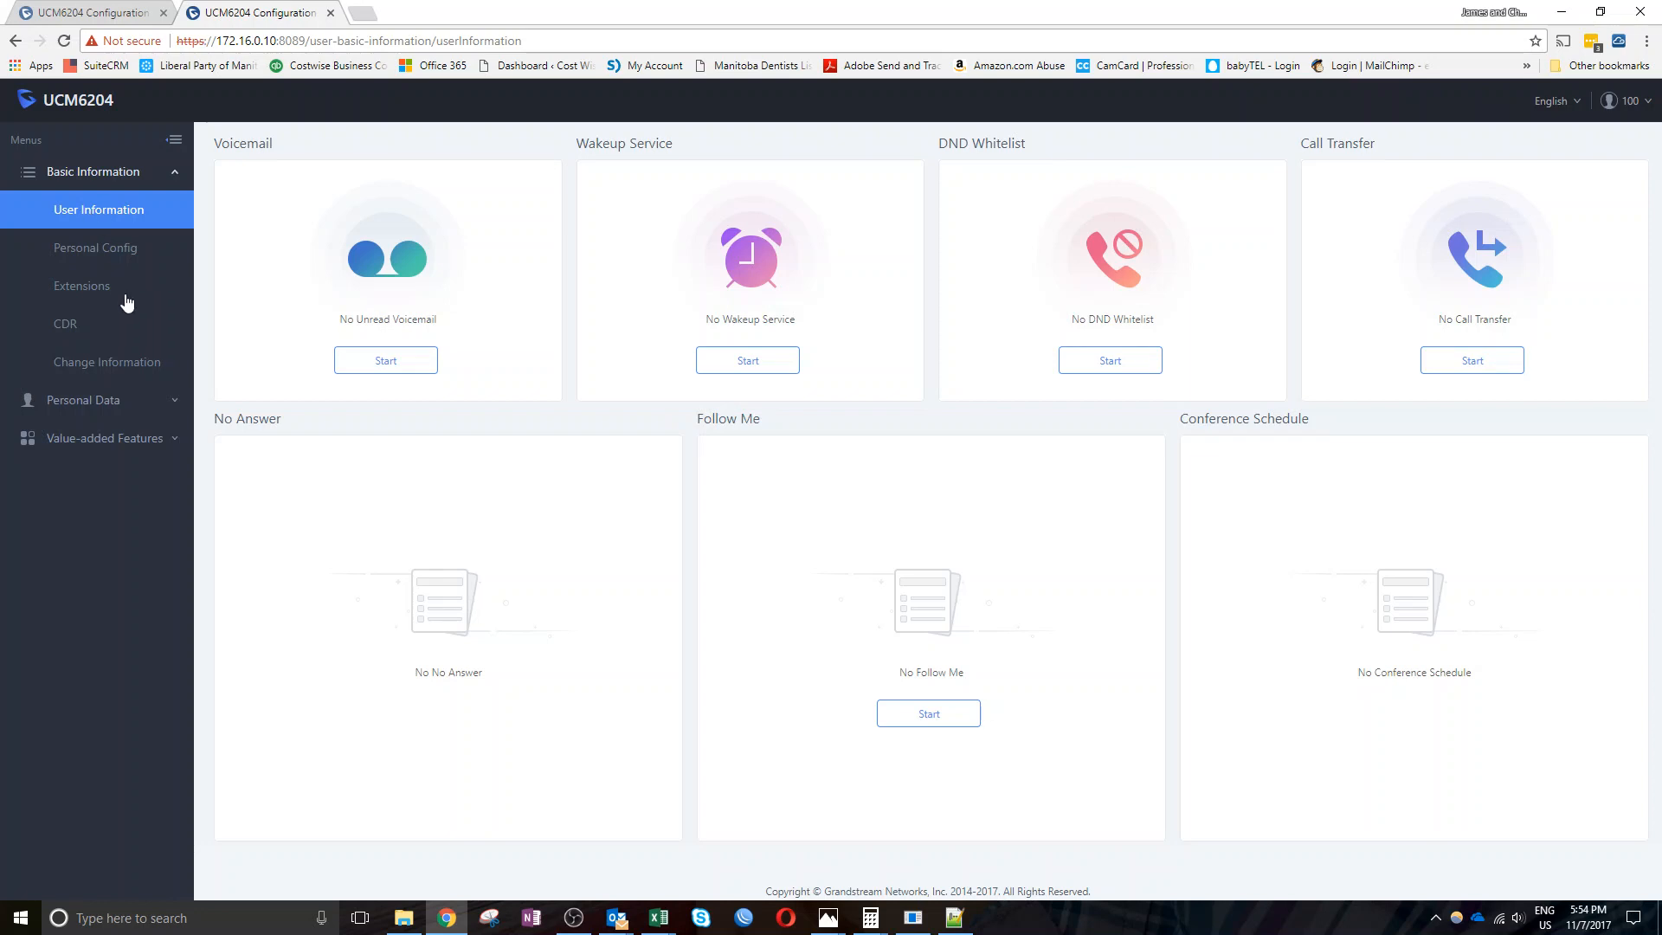
Point out the No Answer and Follow Me cards and start the Follow Me setup
left_click_drag(214, 419, 295, 475)
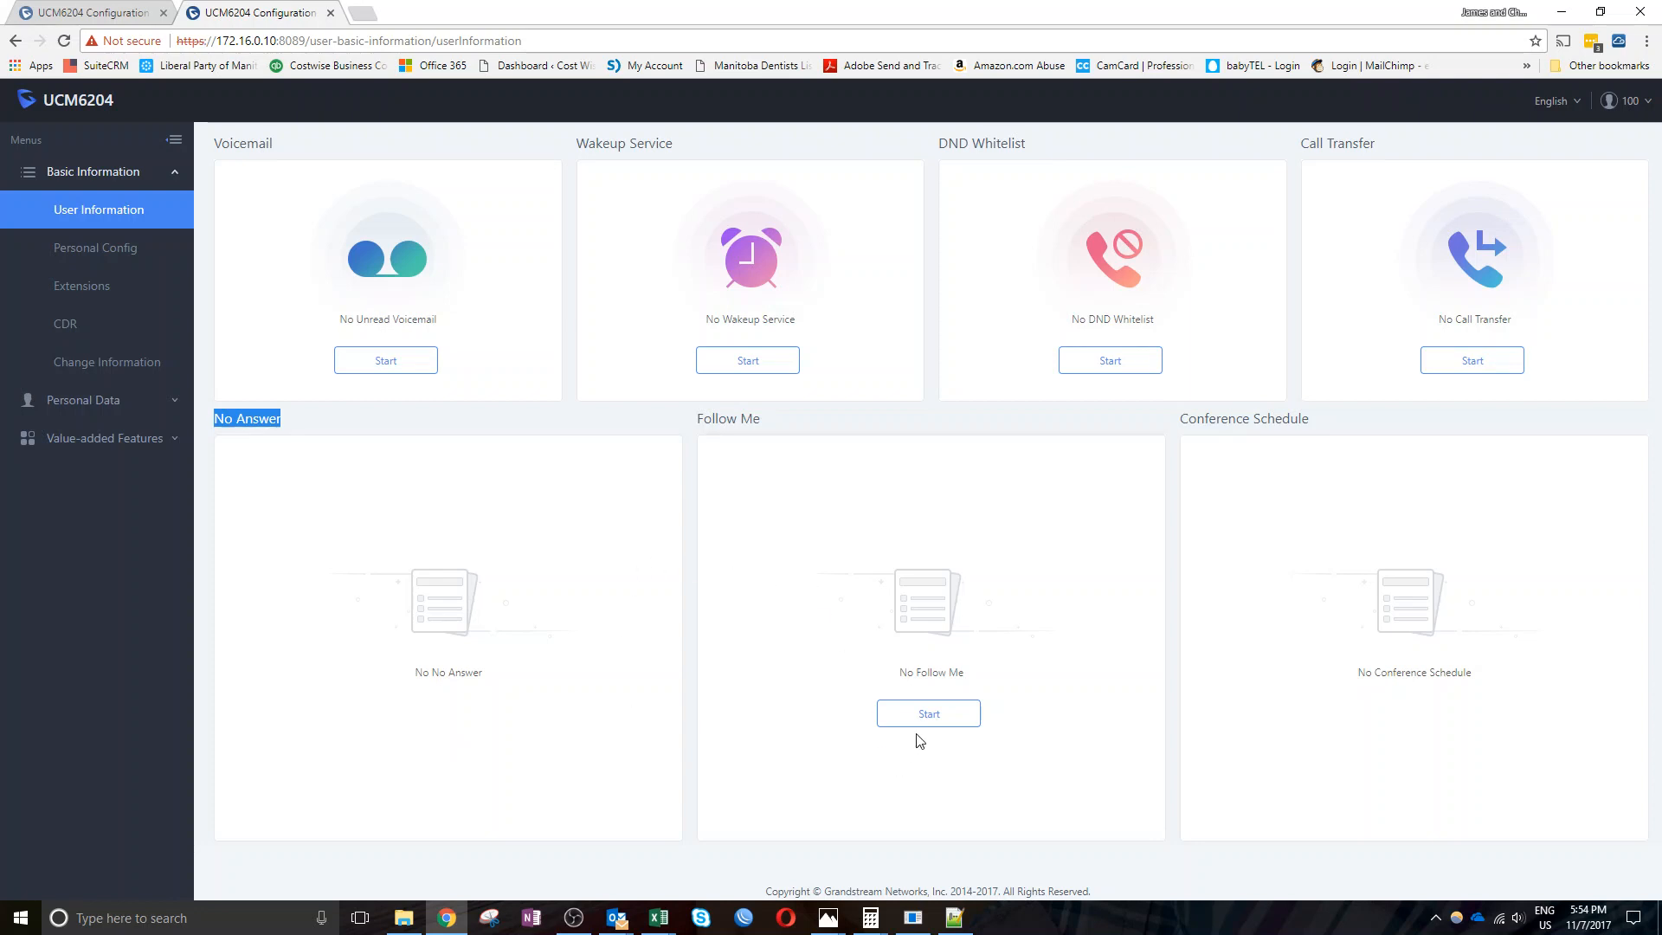
left_click_drag(700, 419, 769, 422)
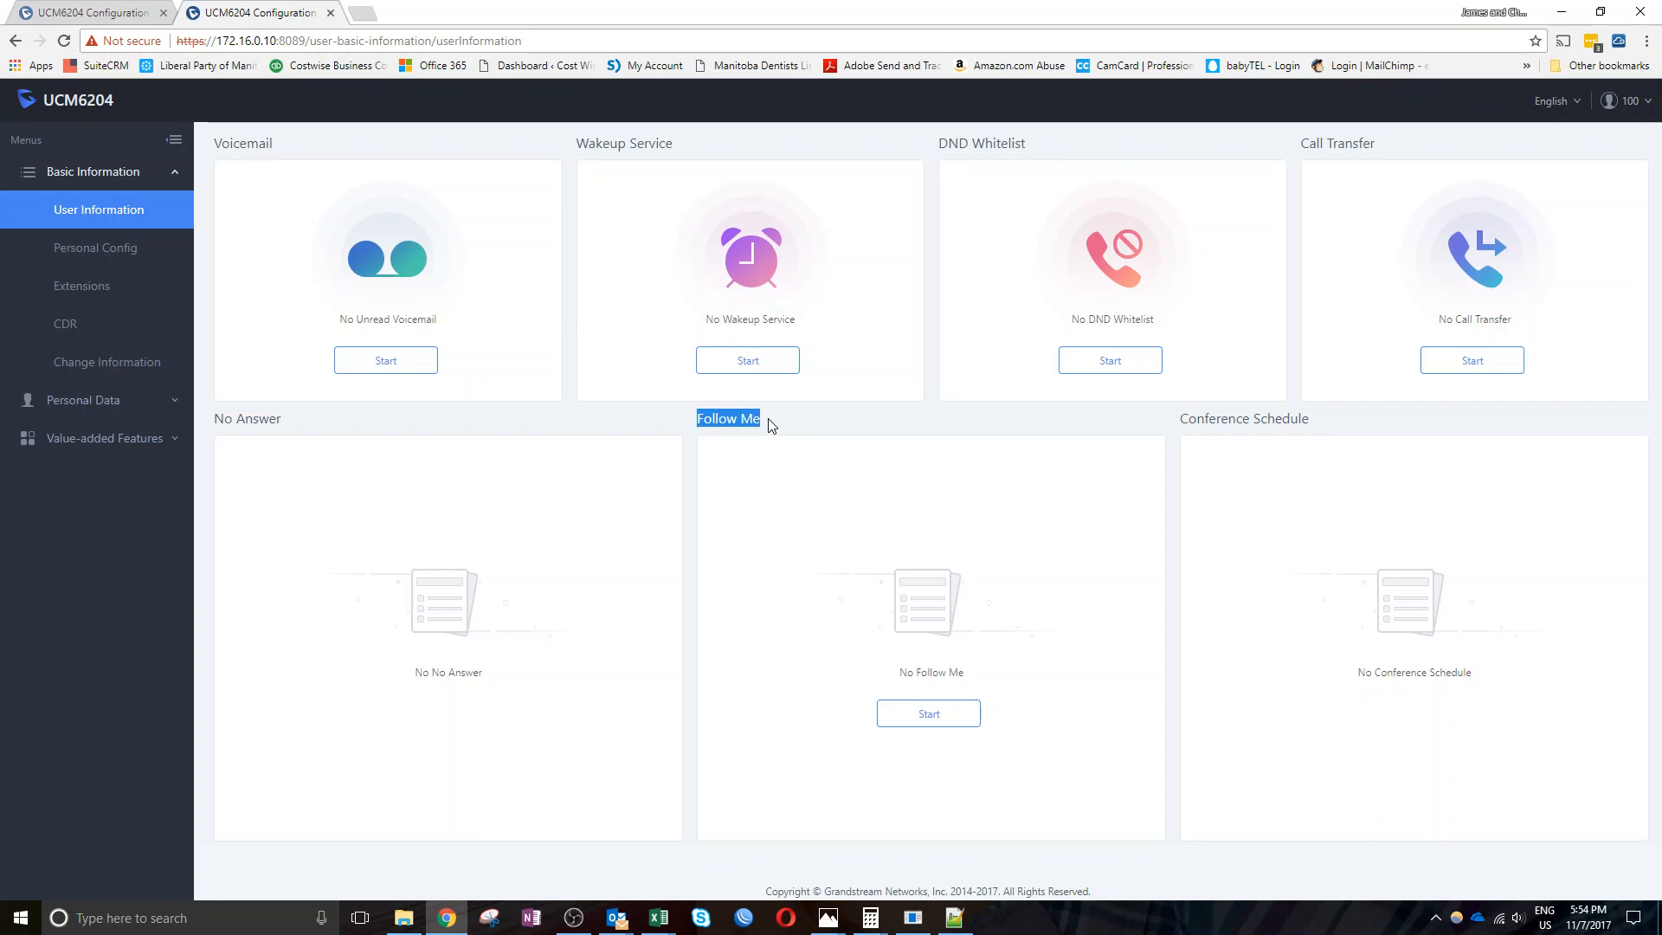
left_click(912, 723)
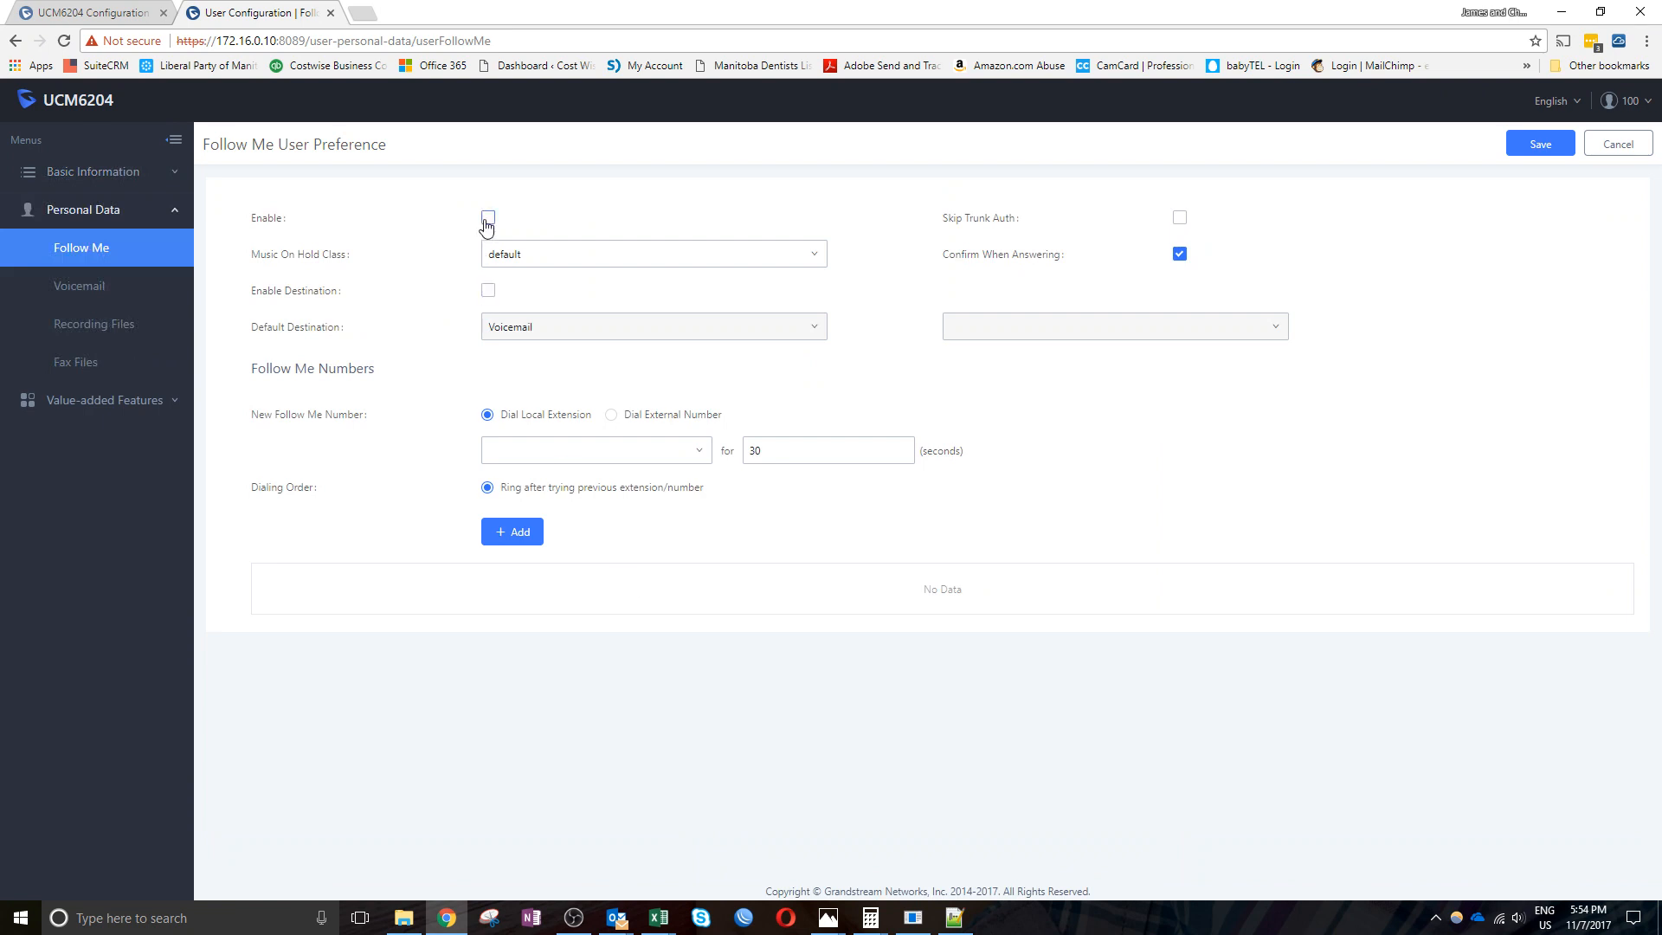
Enable Follow Me and set its Music On Hold Class to ringbacktone_default
left_click(486, 222)
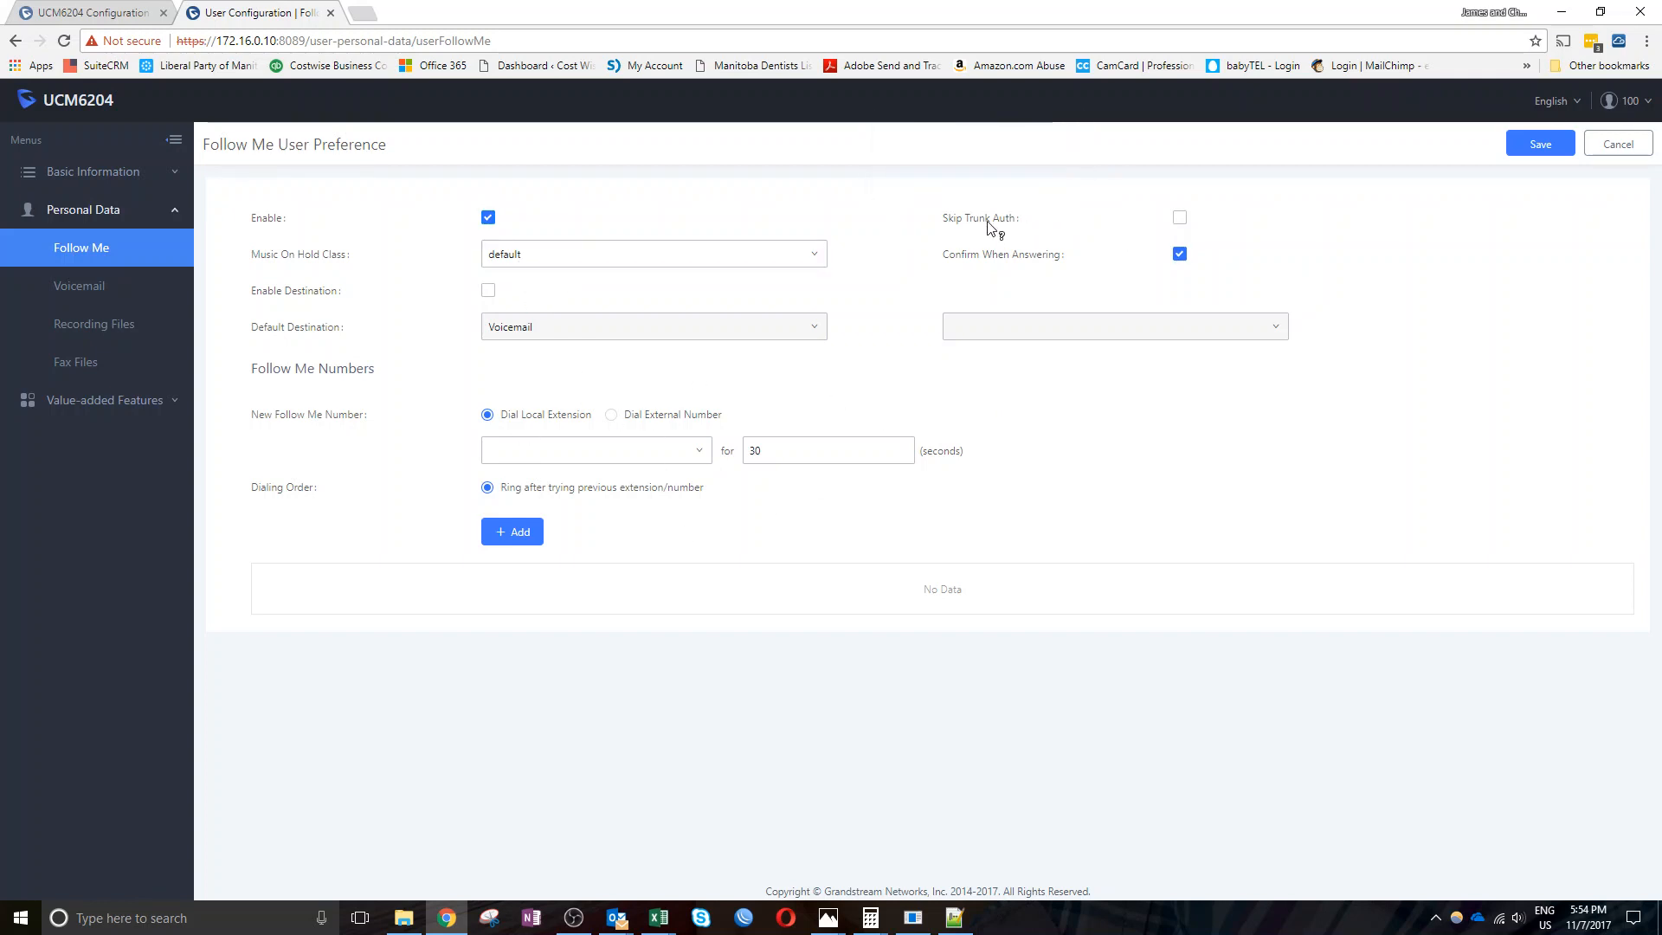
mouse_move(990, 226)
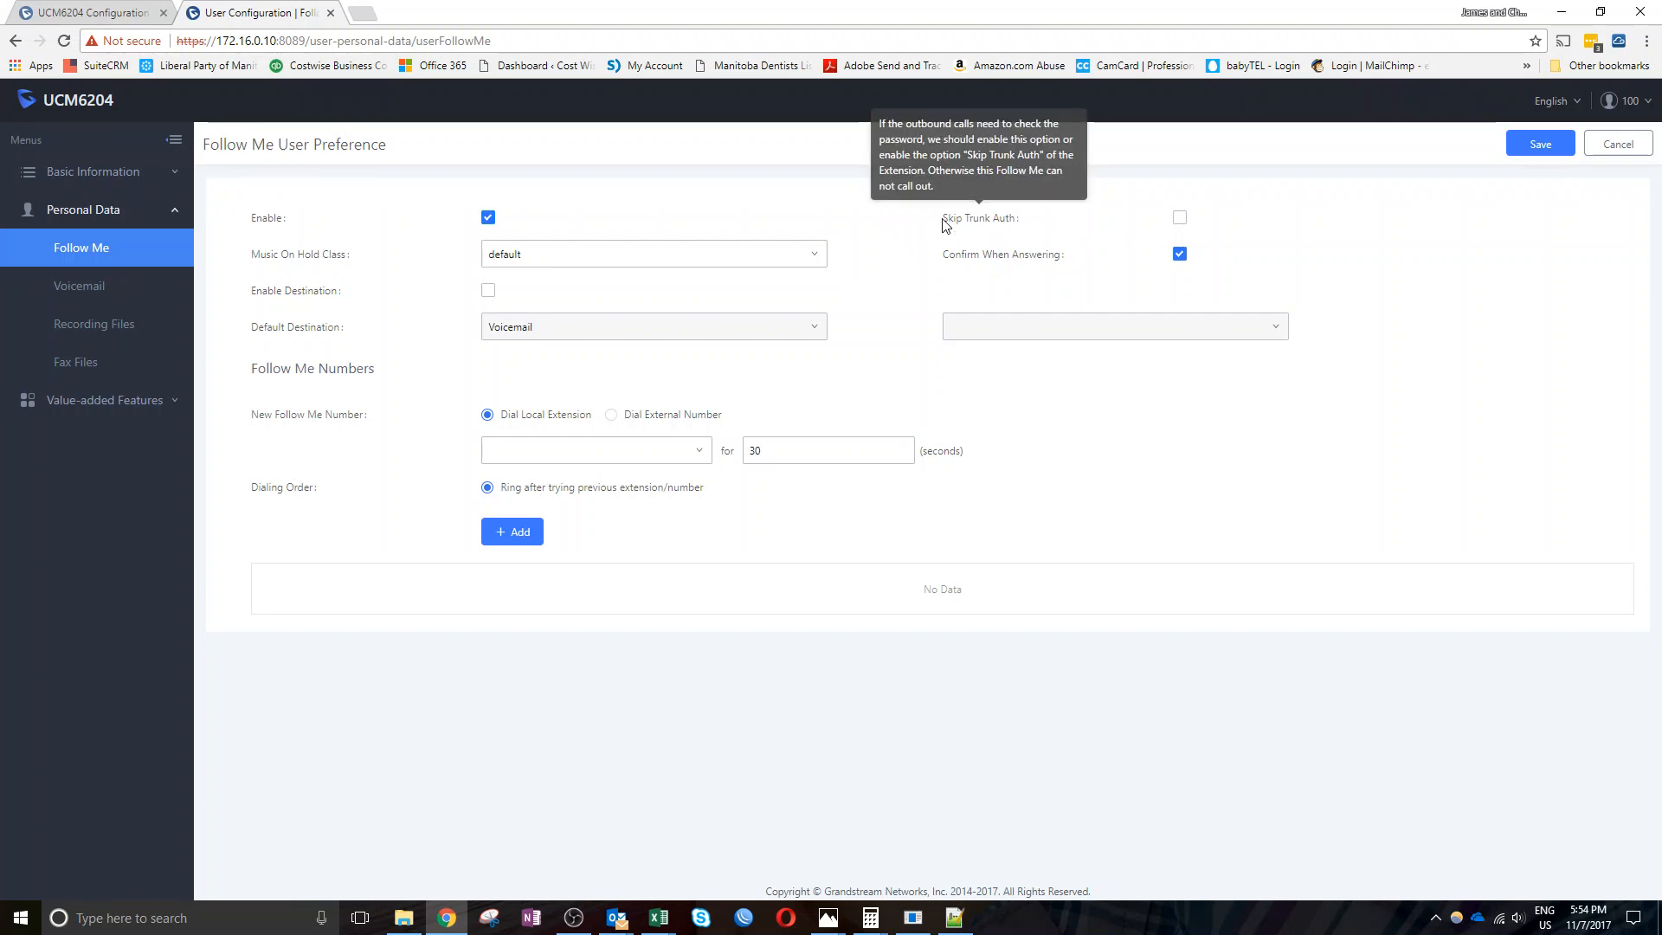
left_click_drag(941, 223, 1041, 226)
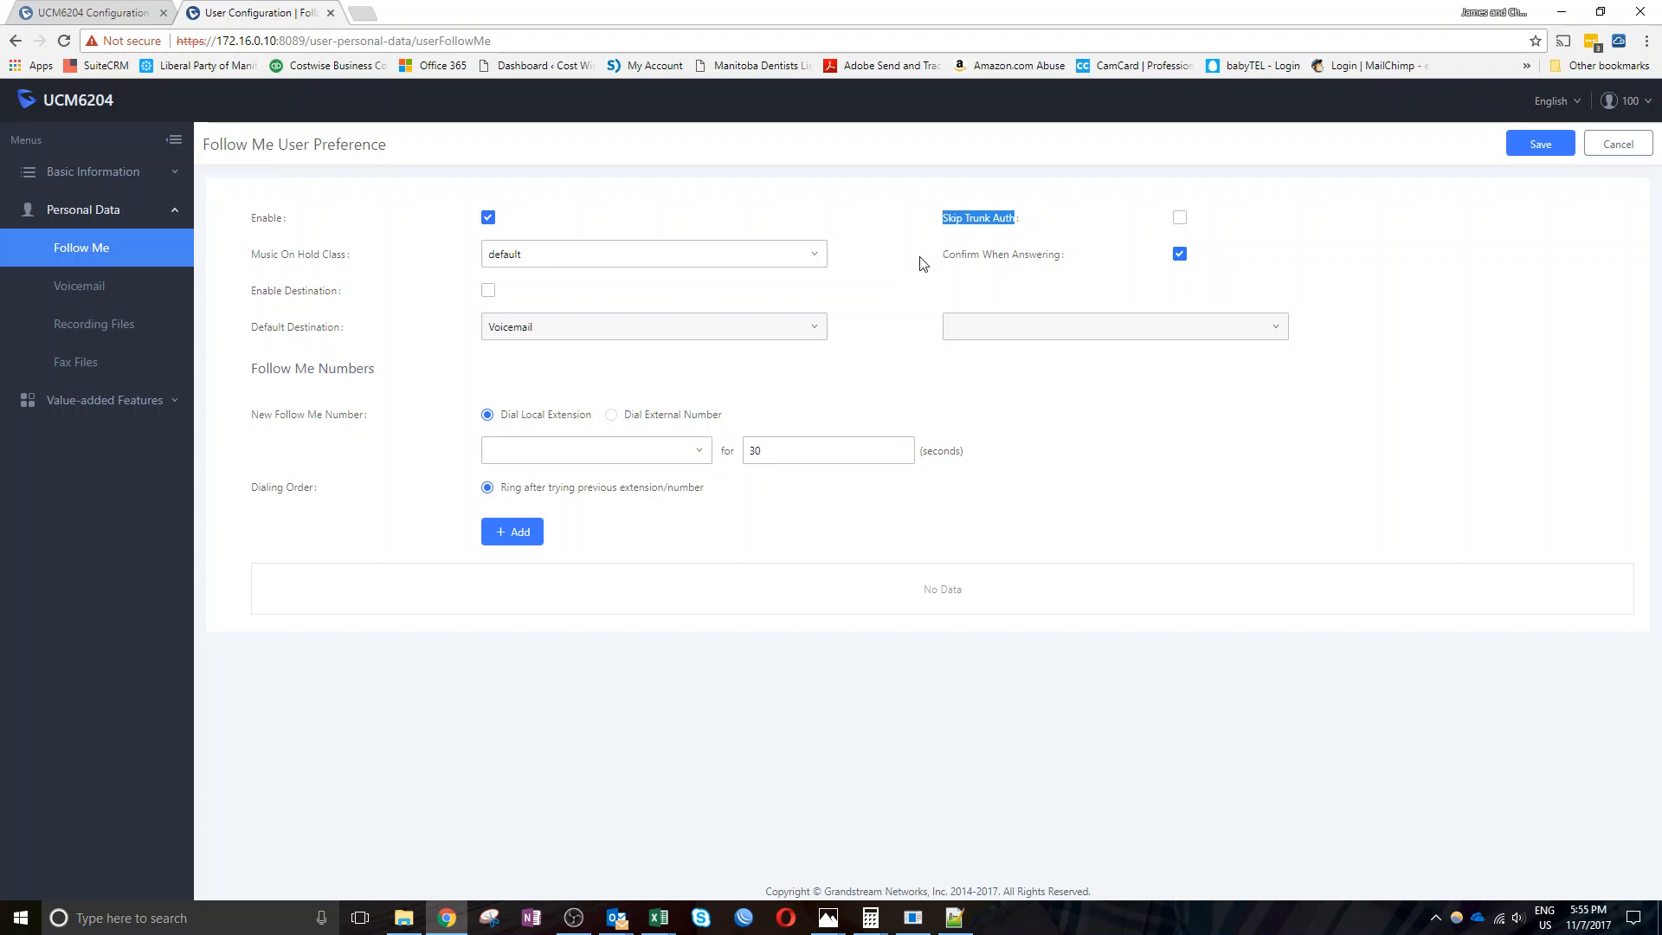
left_click(258, 260)
left_click_drag(258, 259, 378, 256)
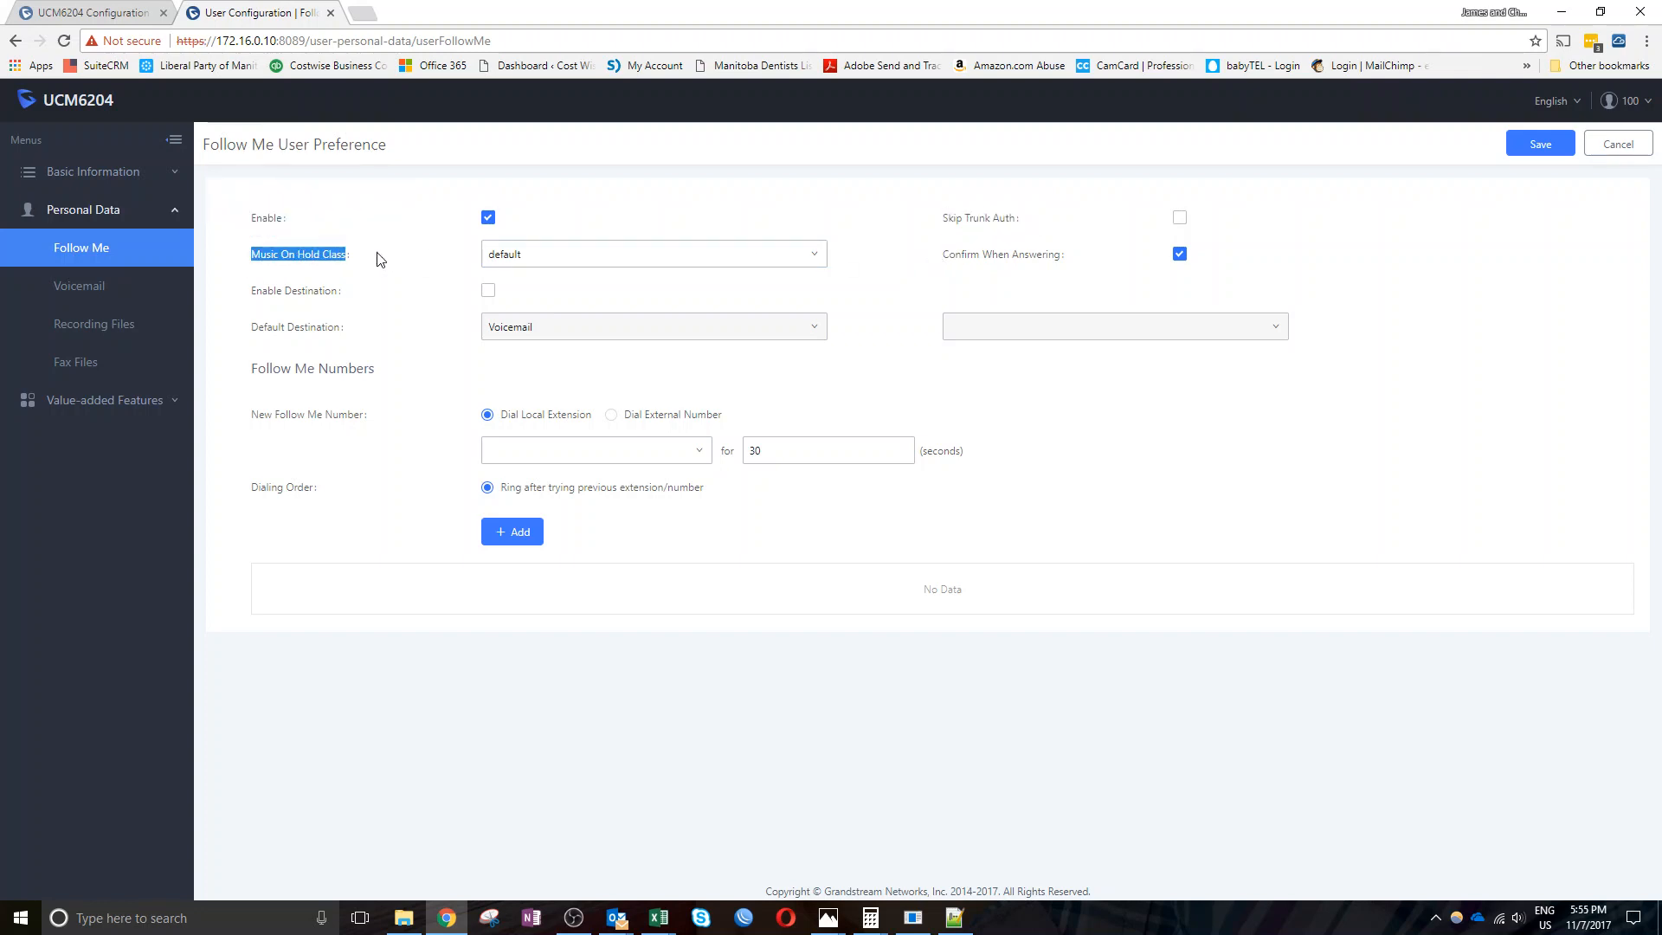
left_click(605, 261)
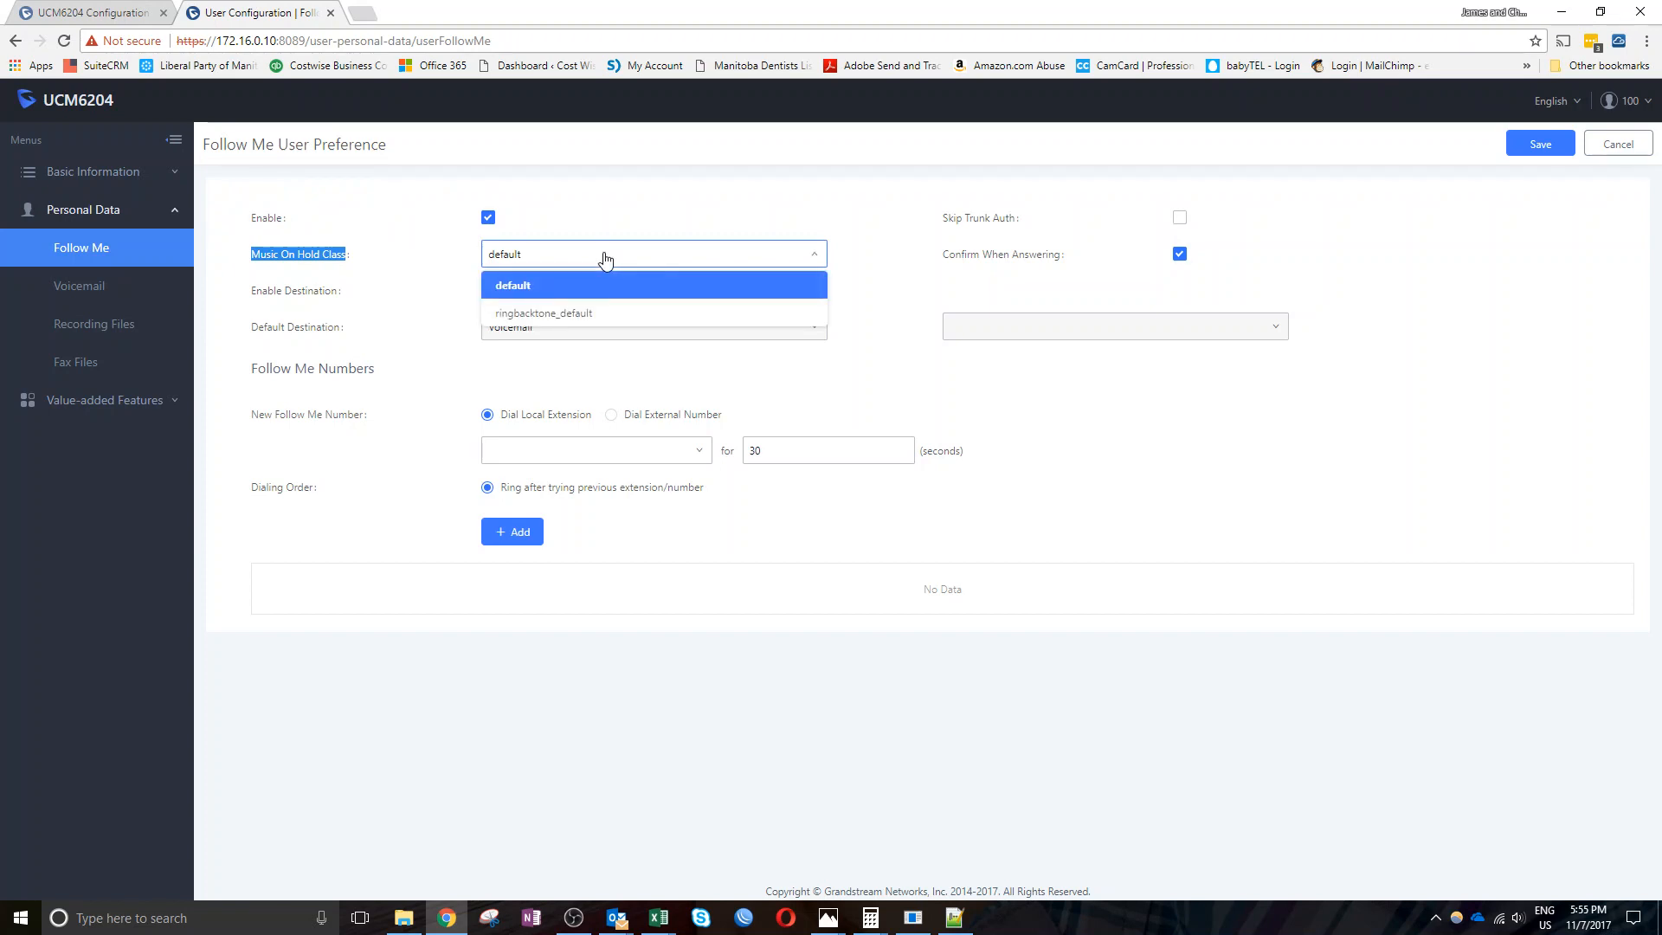
left_click(595, 314)
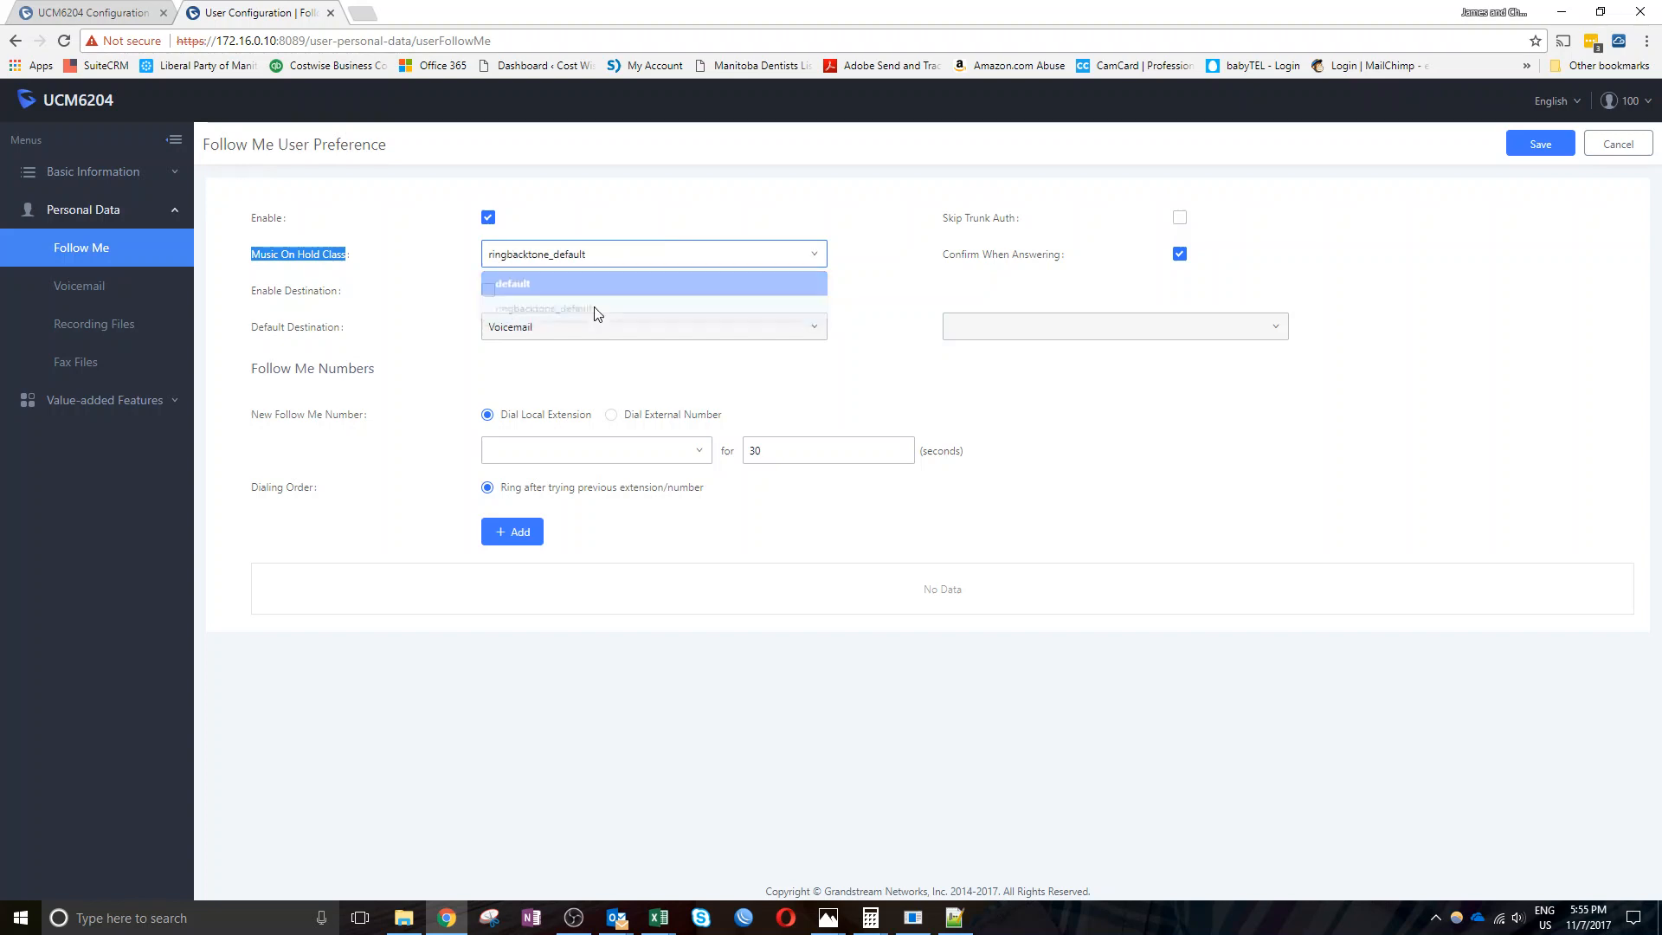
Switch the Follow Me Music On Hold Class back to default and check Confirm When Answering's tooltip
left_click(610, 263)
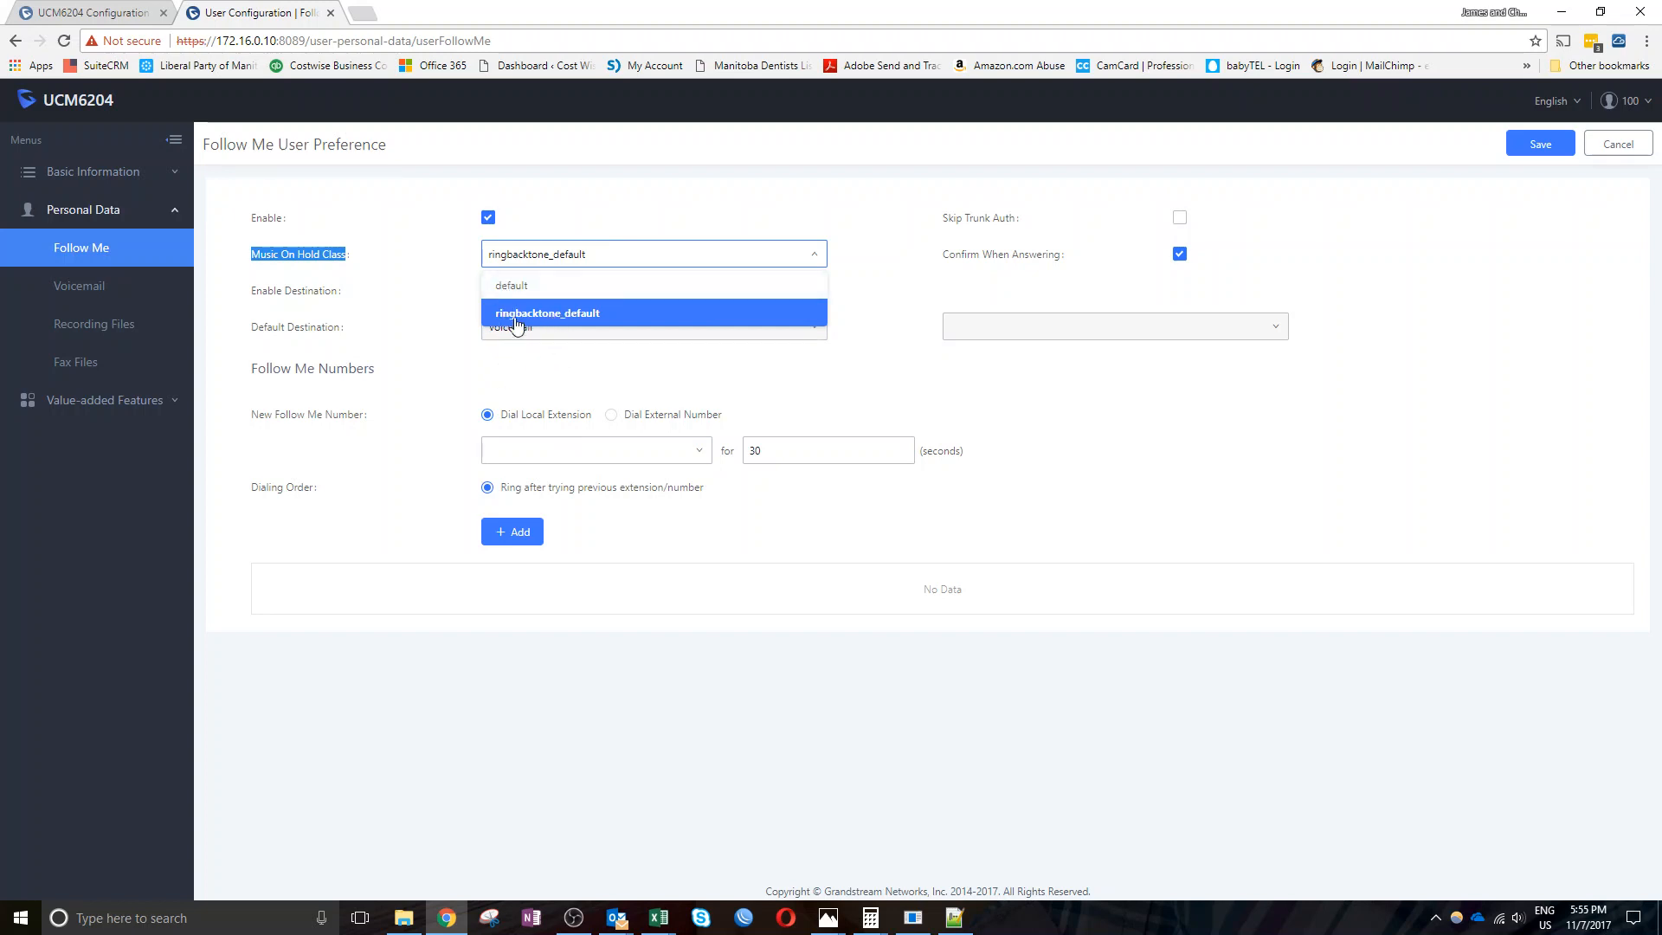
left_click(512, 285)
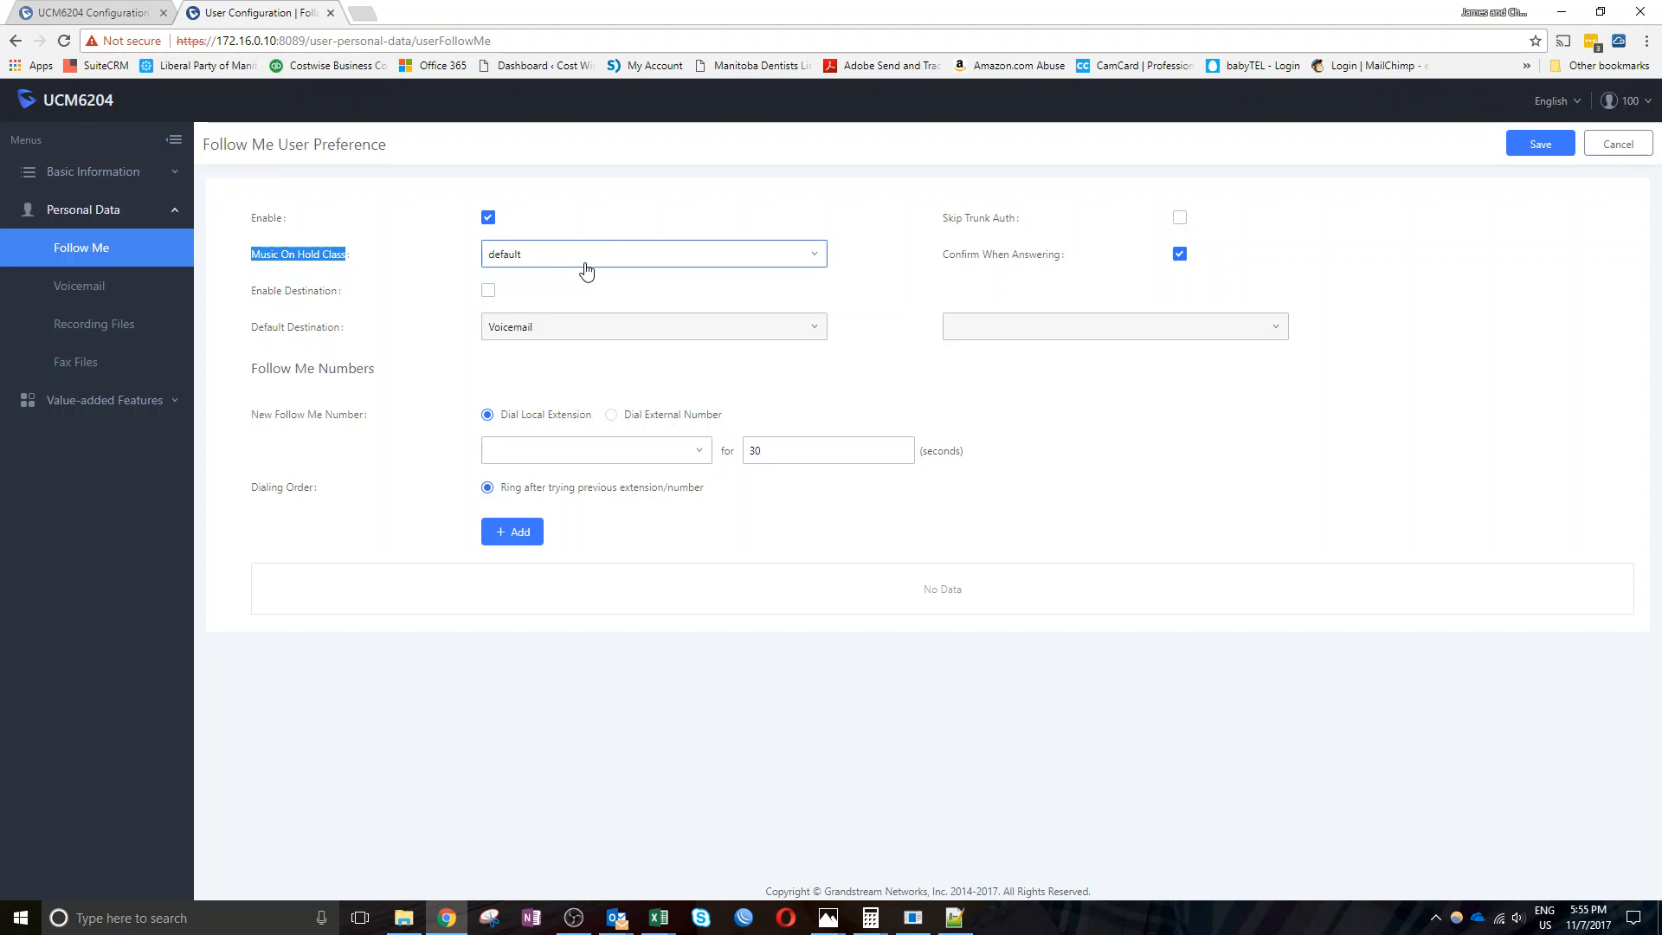
mouse_move(1023, 262)
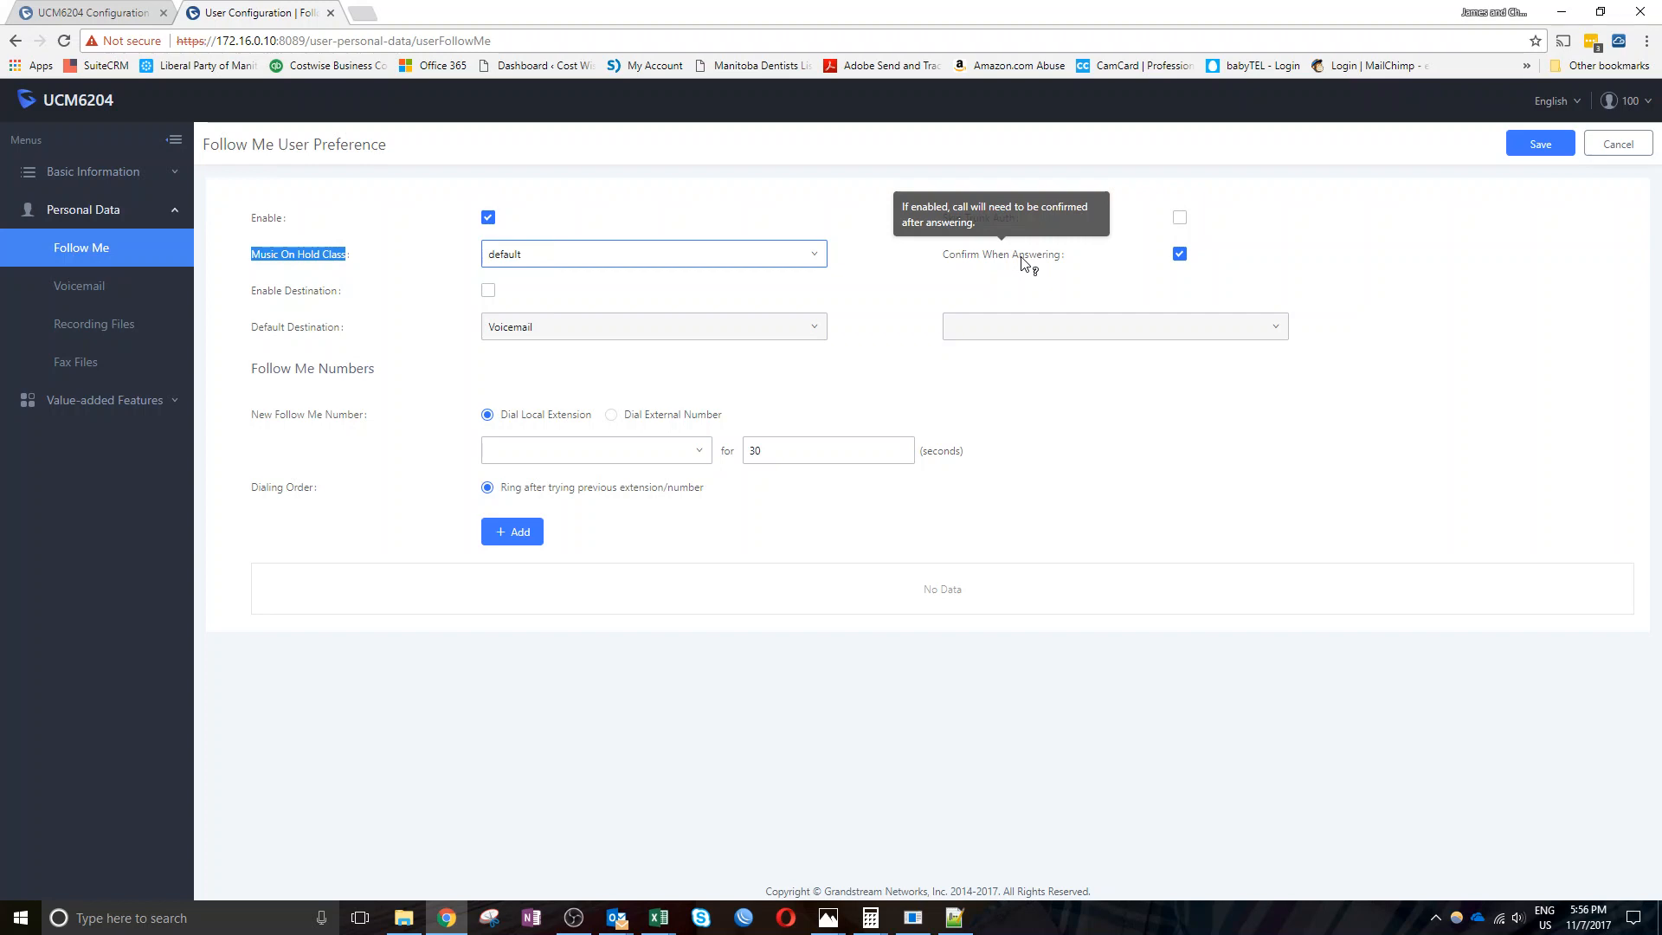
Turn on Enable Destination and try Extension 105 as the default destination
left_click(488, 294)
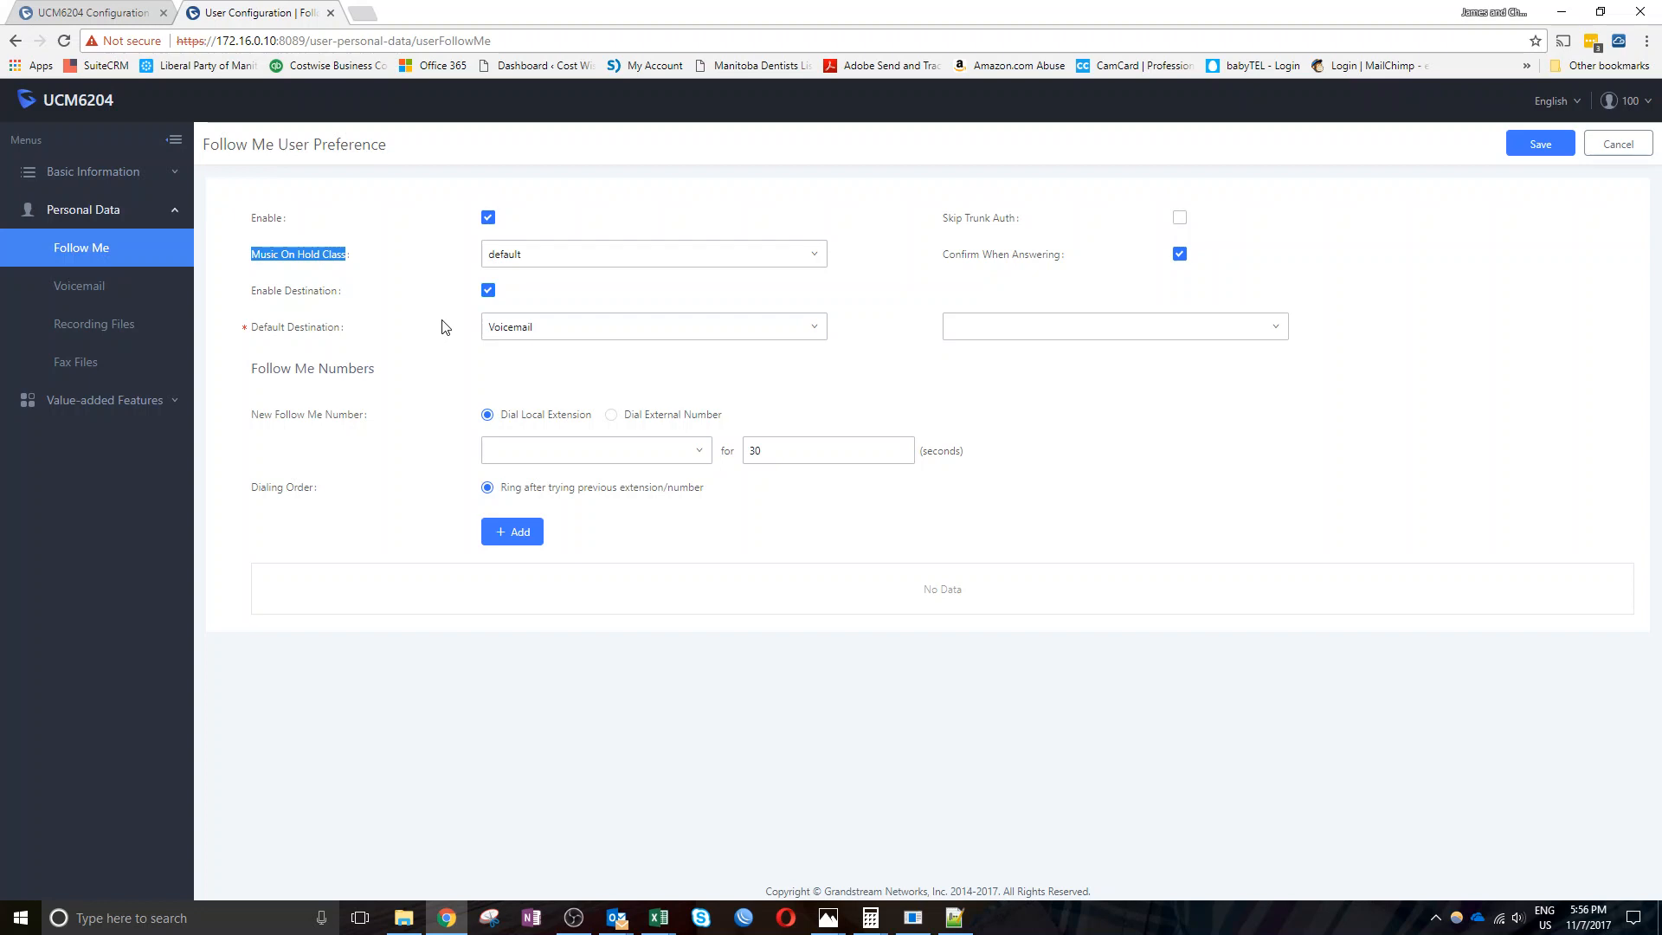
left_click(1014, 333)
left_click(1002, 361)
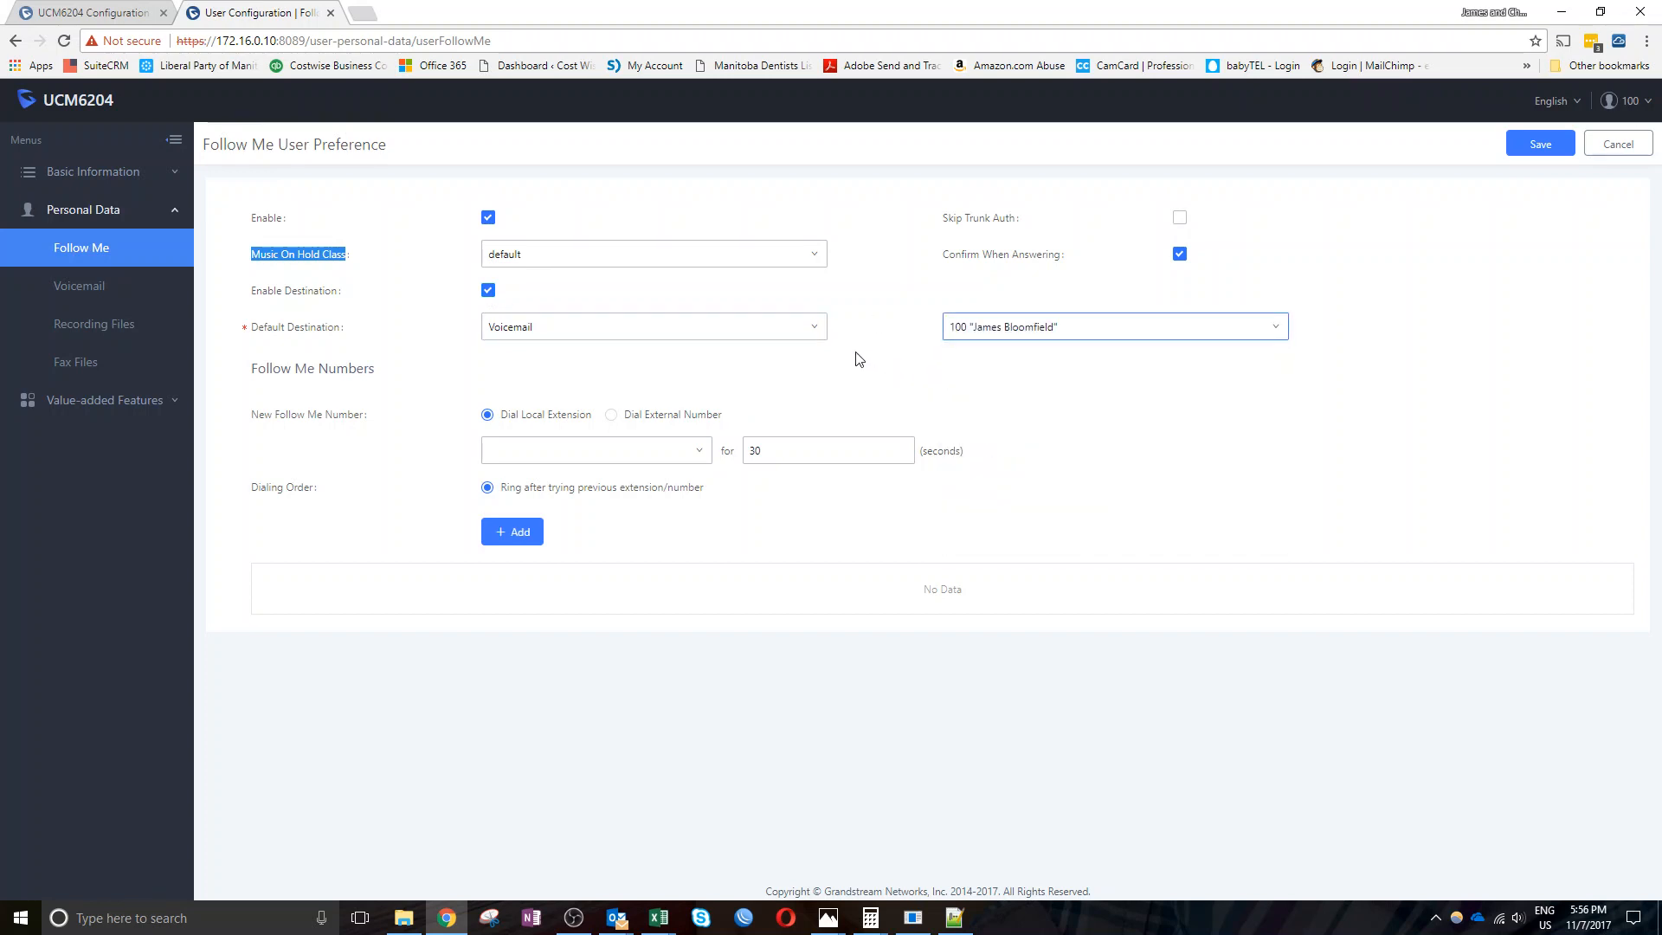
left_click(810, 336)
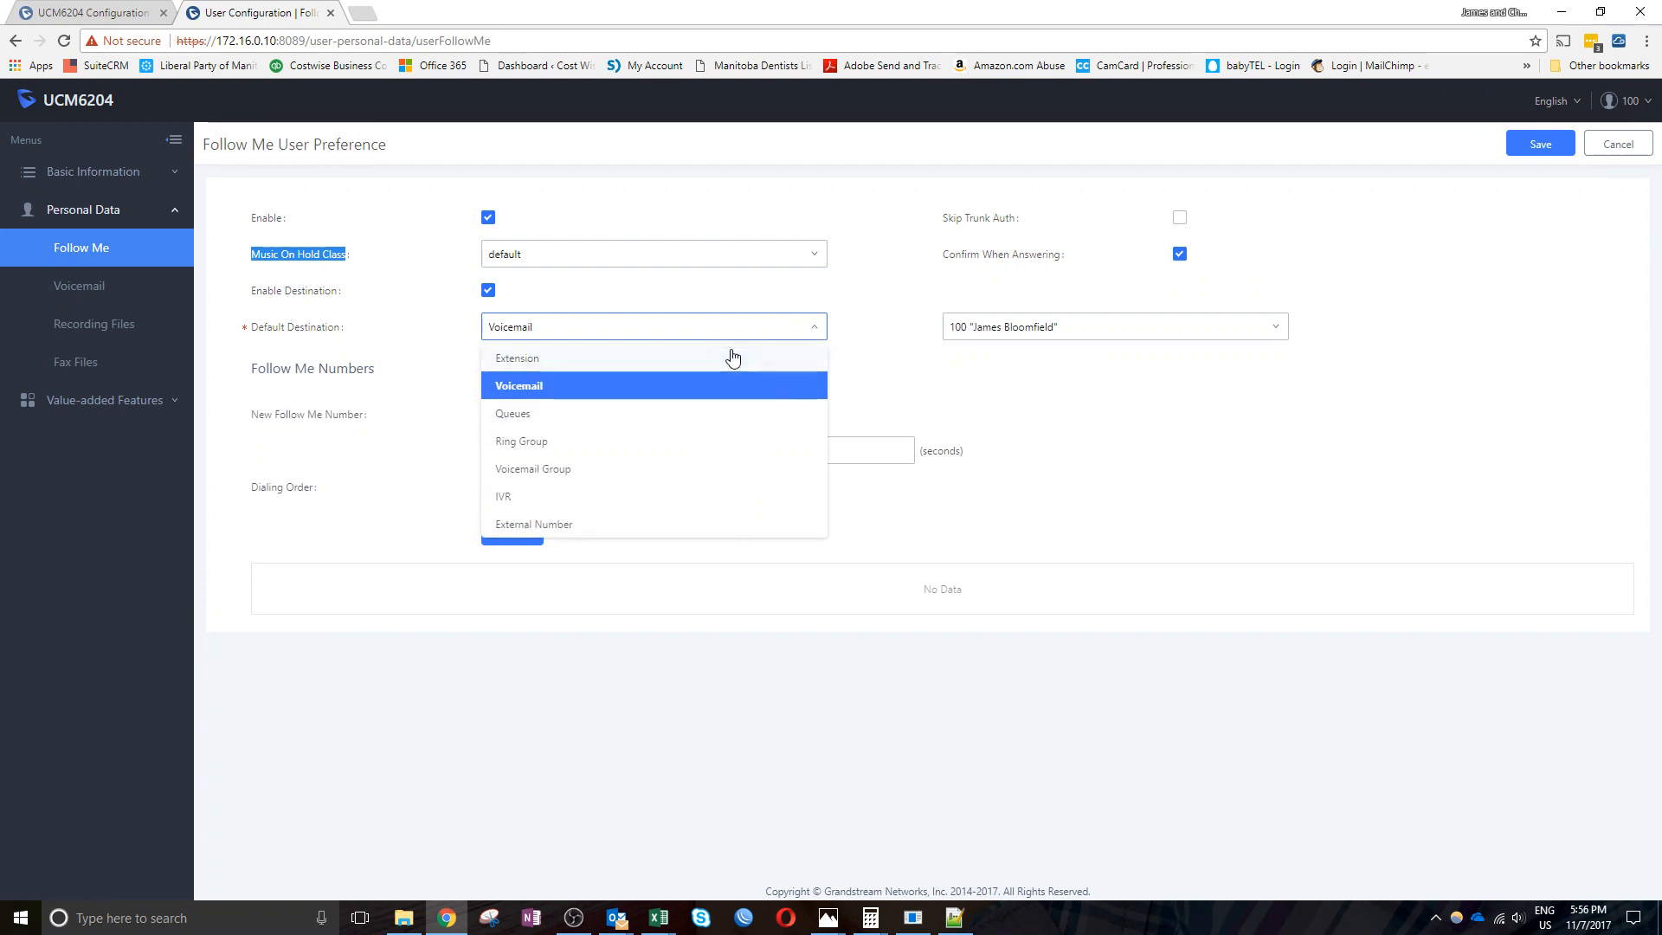
left_click(706, 362)
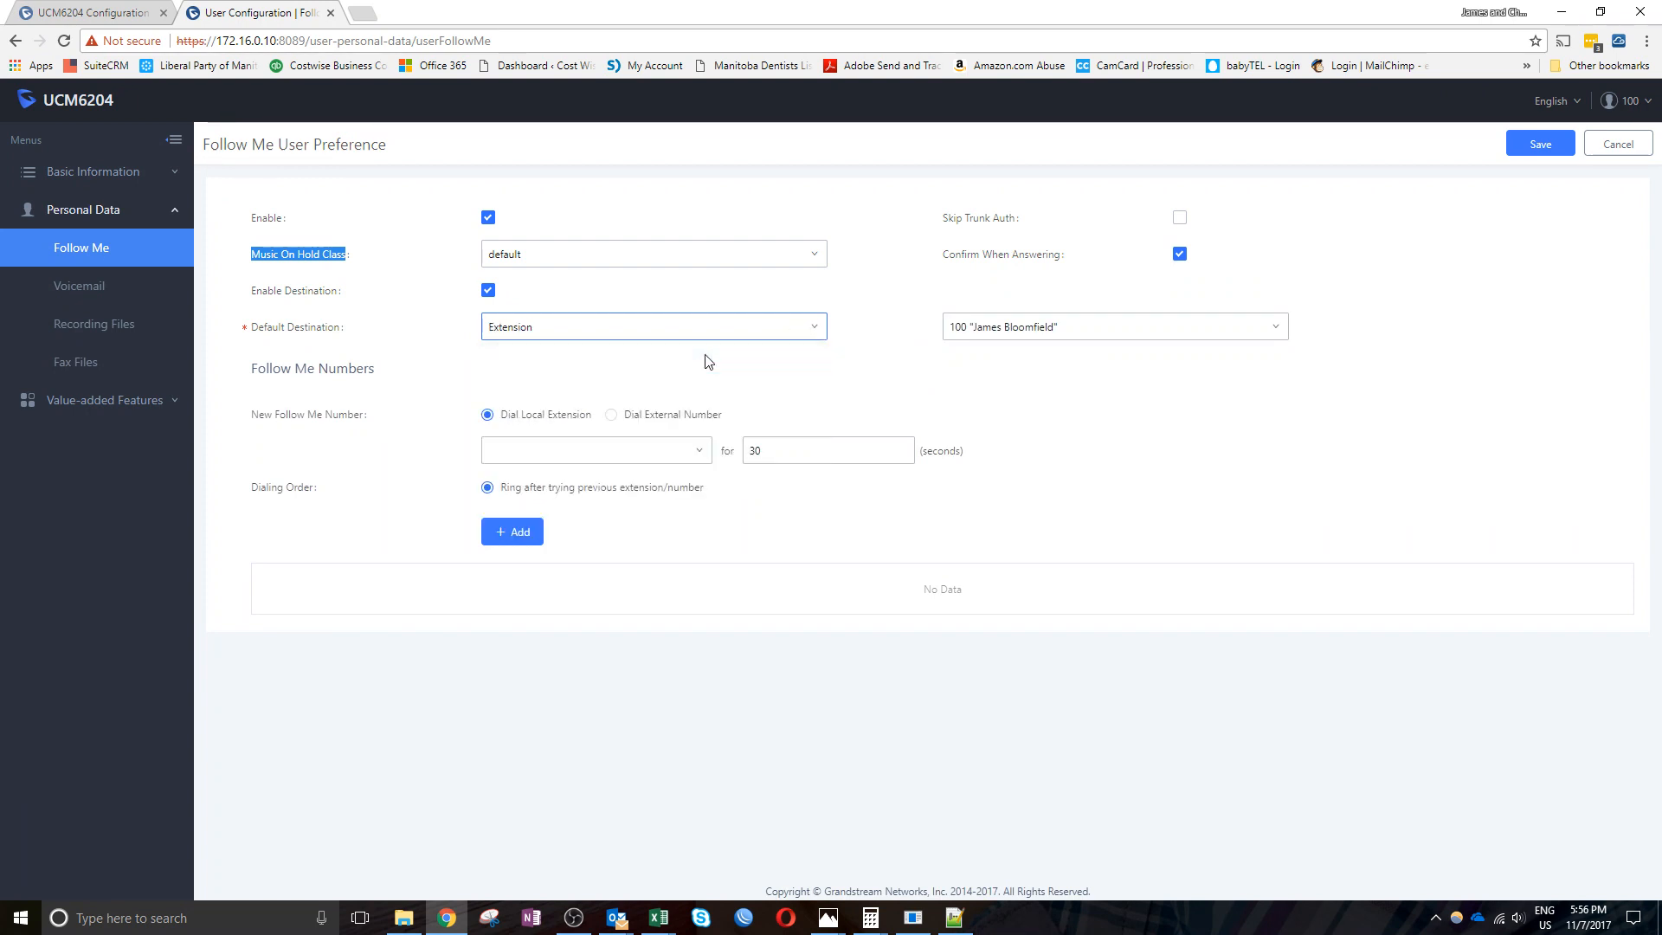
left_click(982, 334)
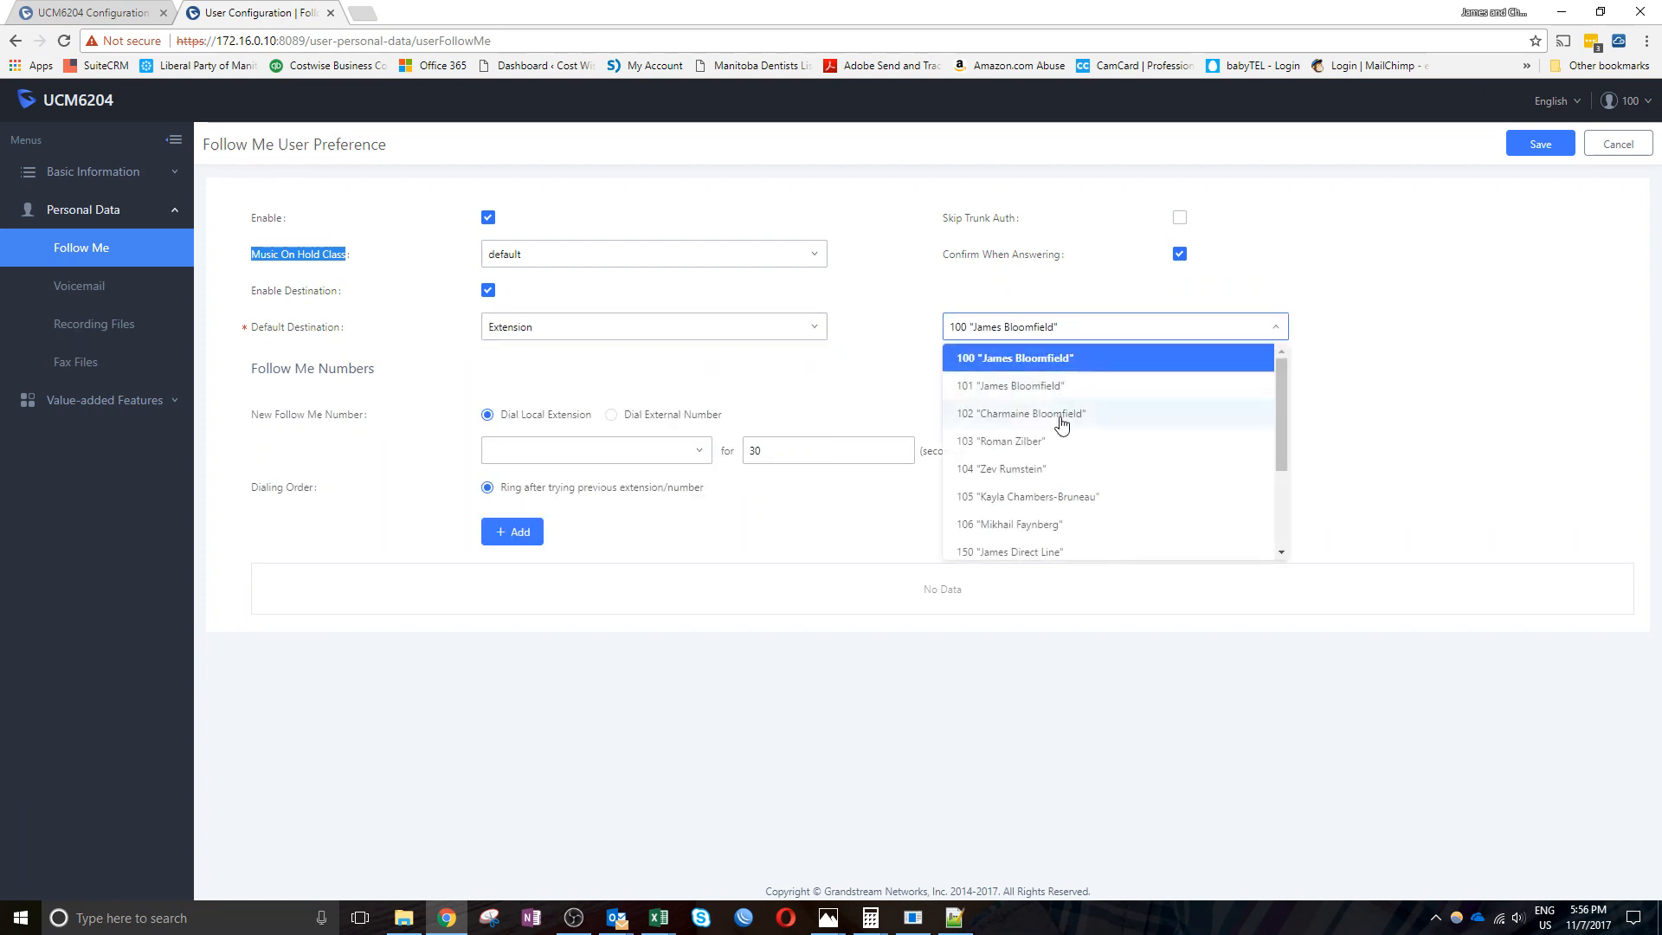
left_click(1043, 497)
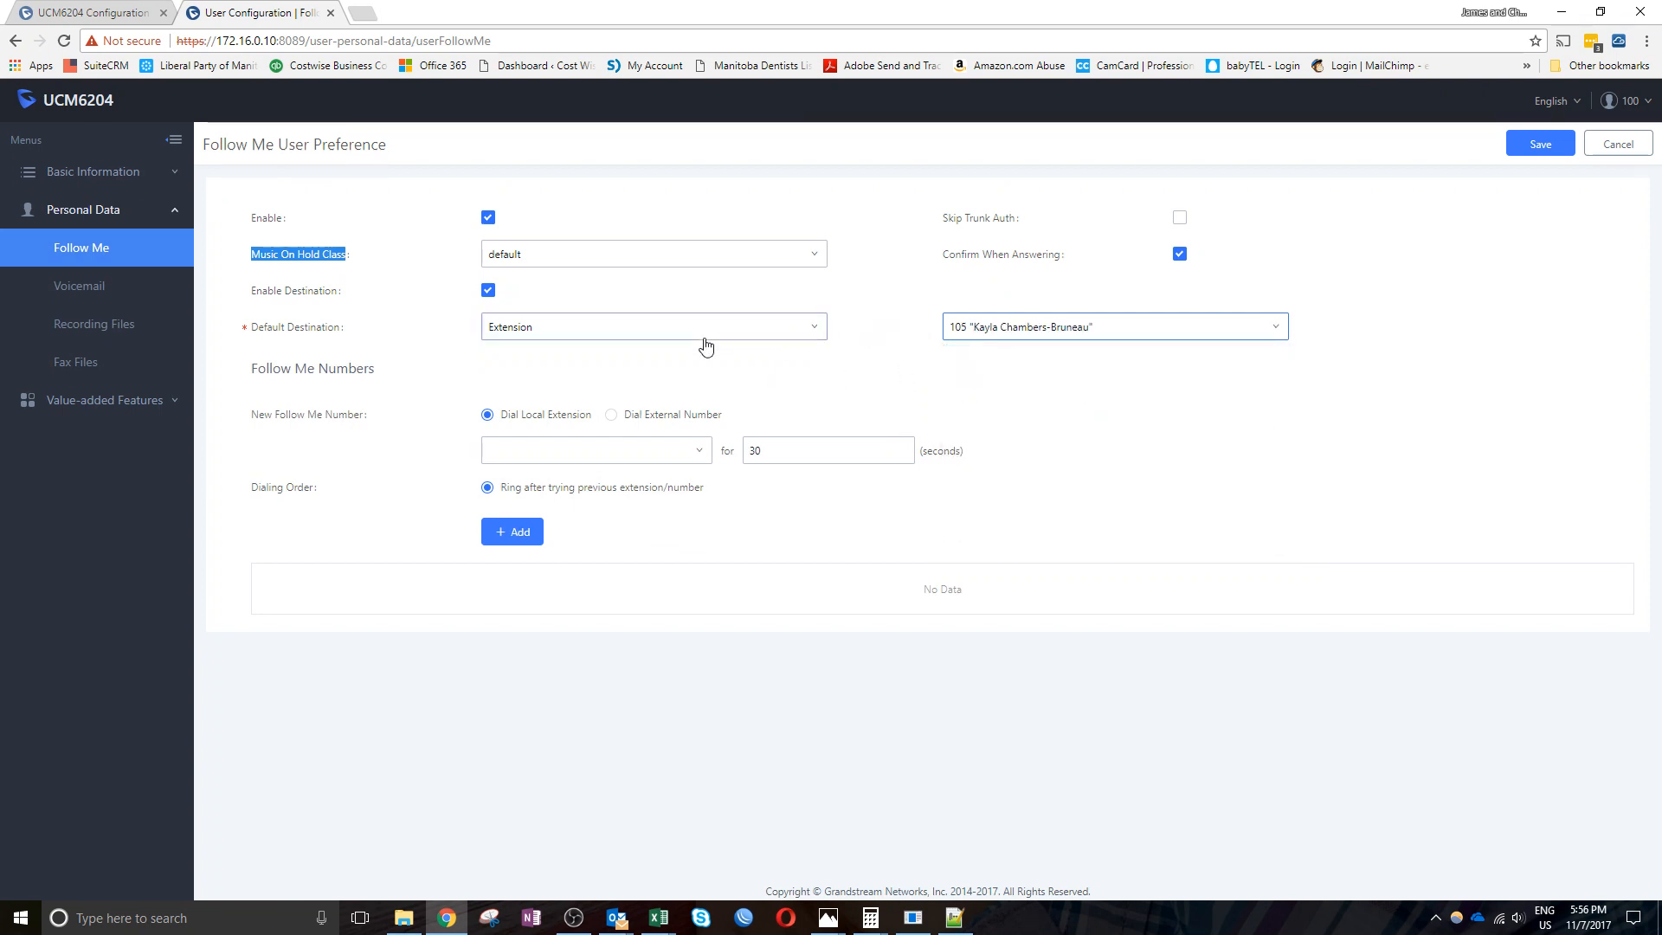
Try Ring Group WPG-All as destination, then set the default destination back to Voicemail
left_click(991, 334)
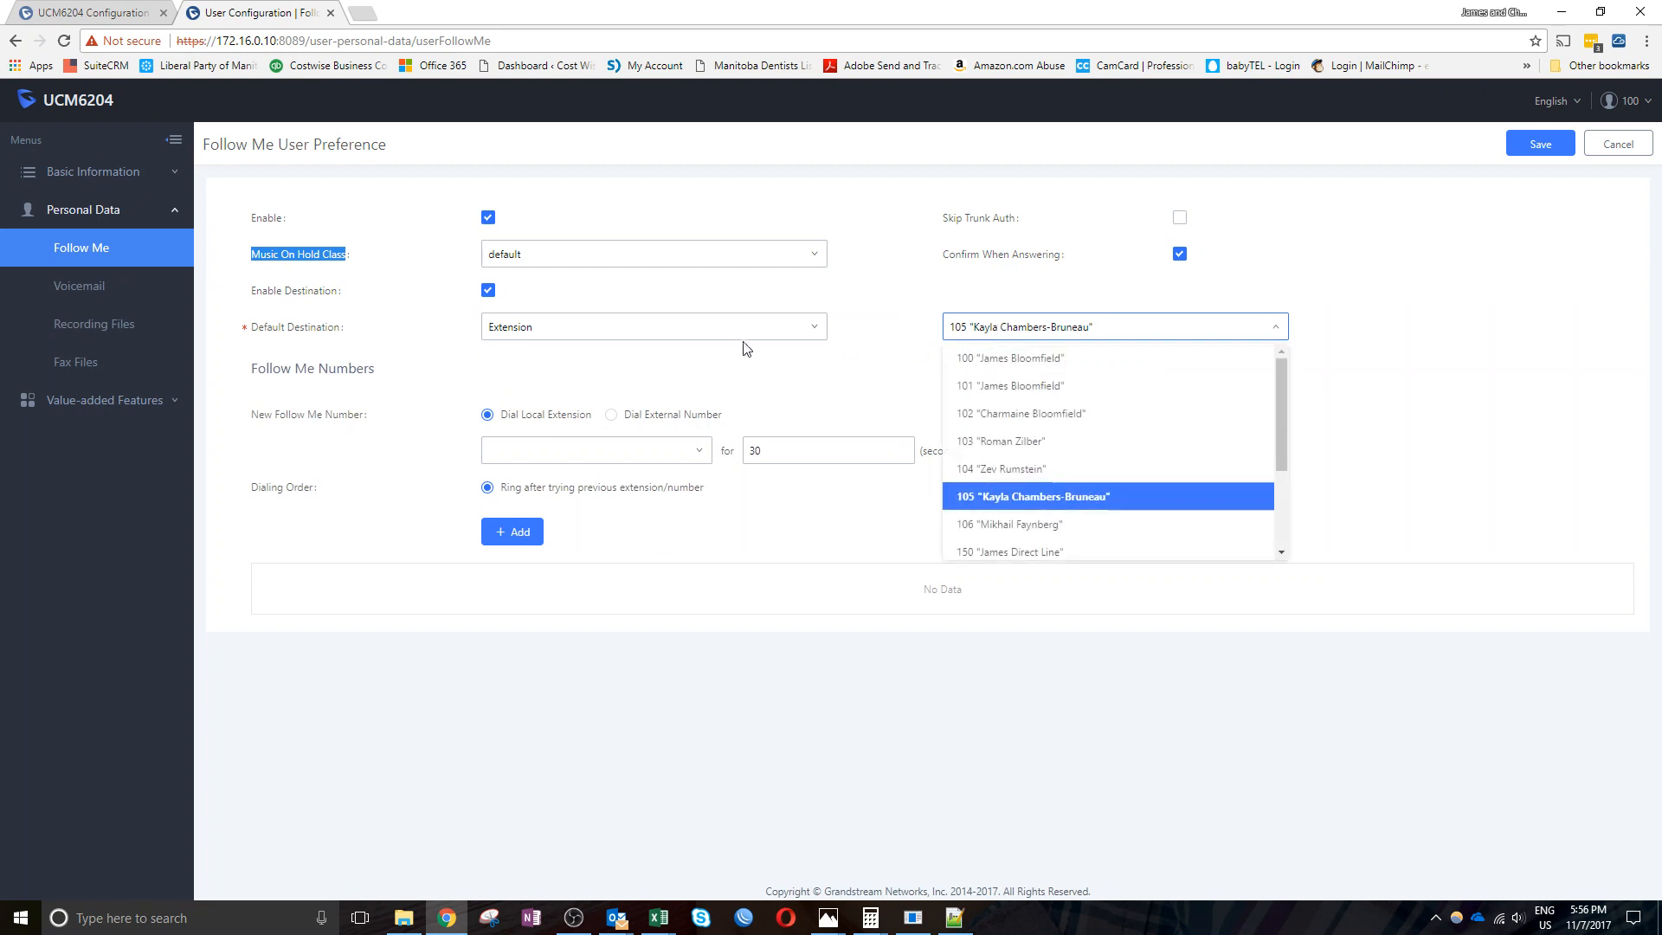
left_click(715, 331)
left_click(592, 444)
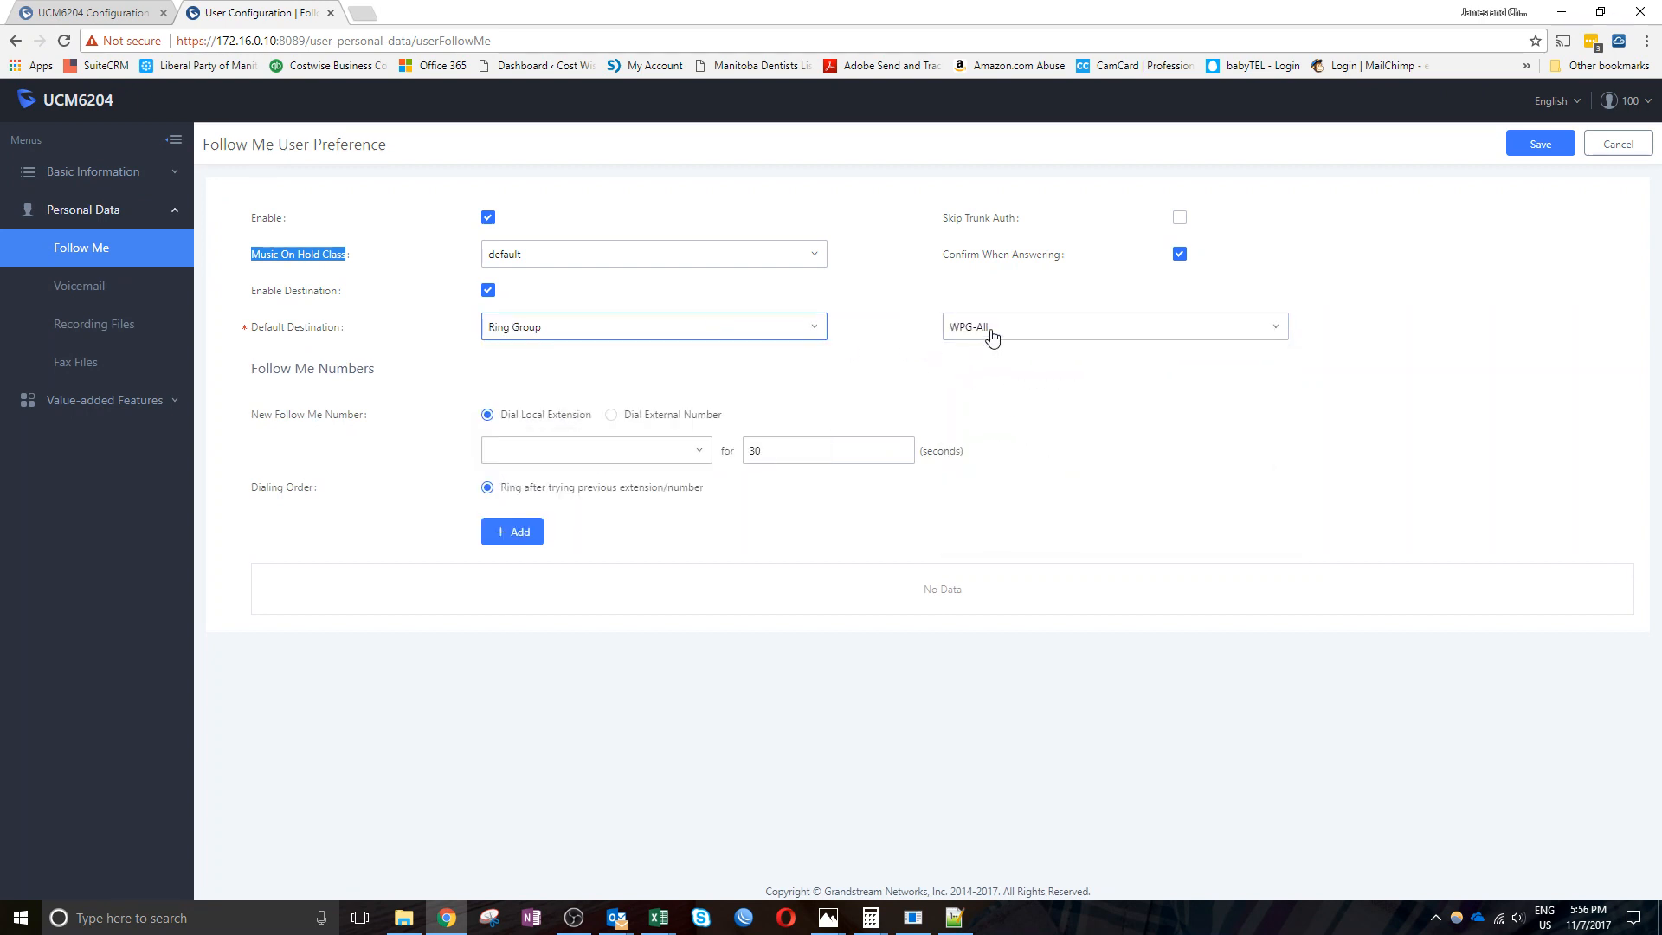
left_click(1002, 333)
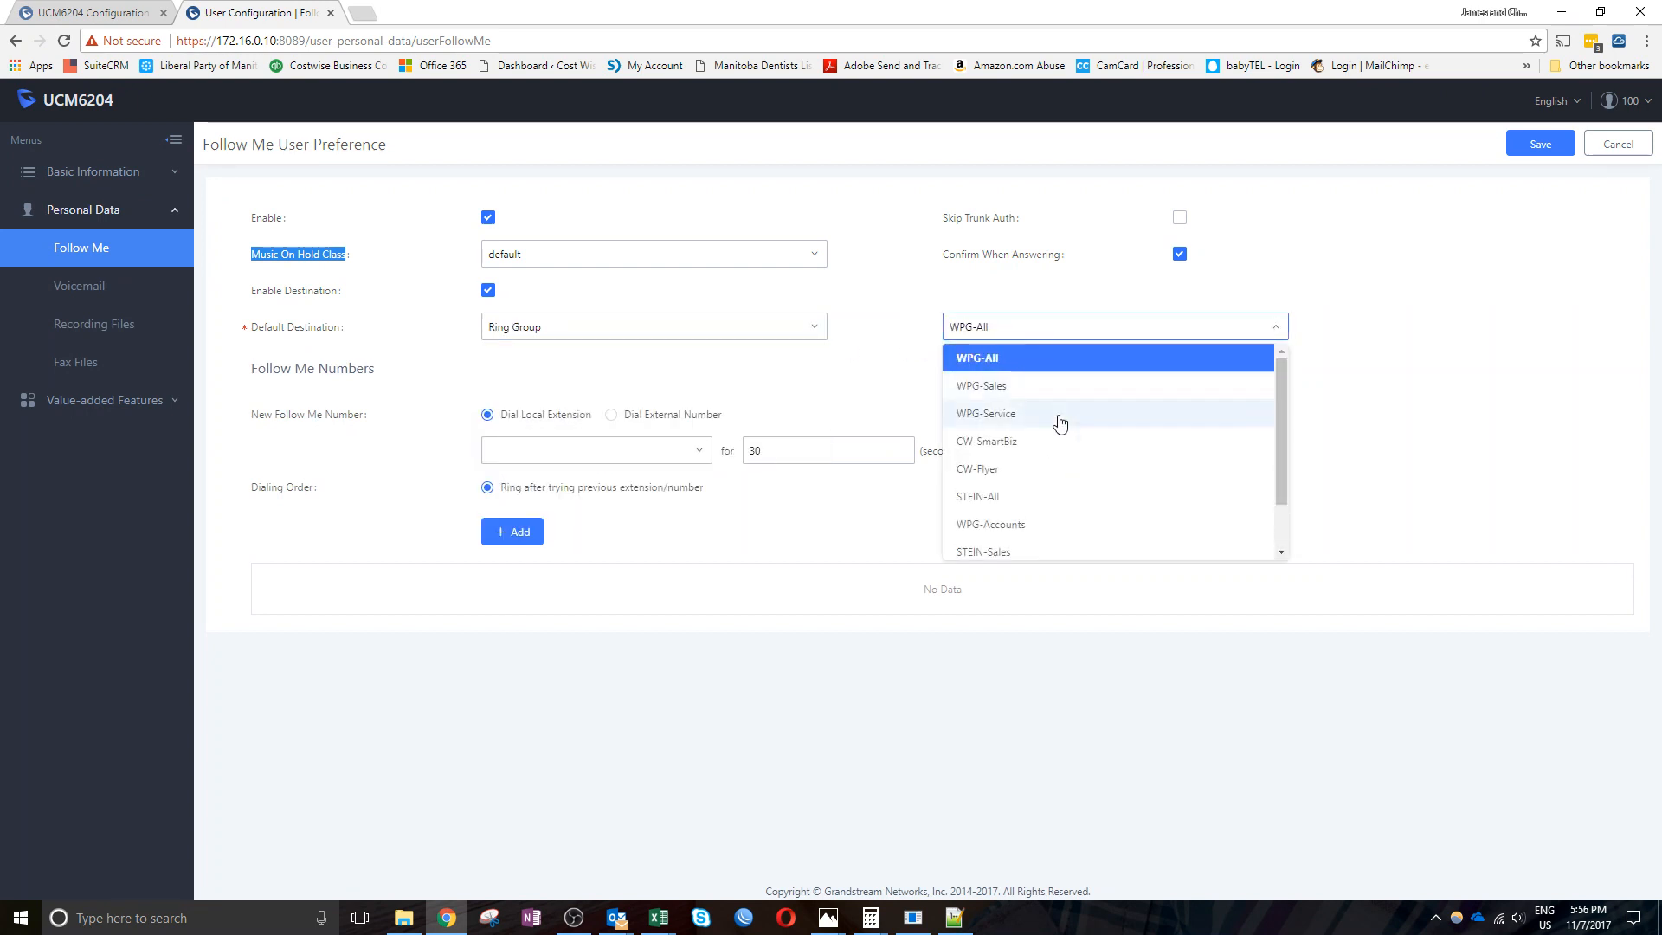
left_click(783, 334)
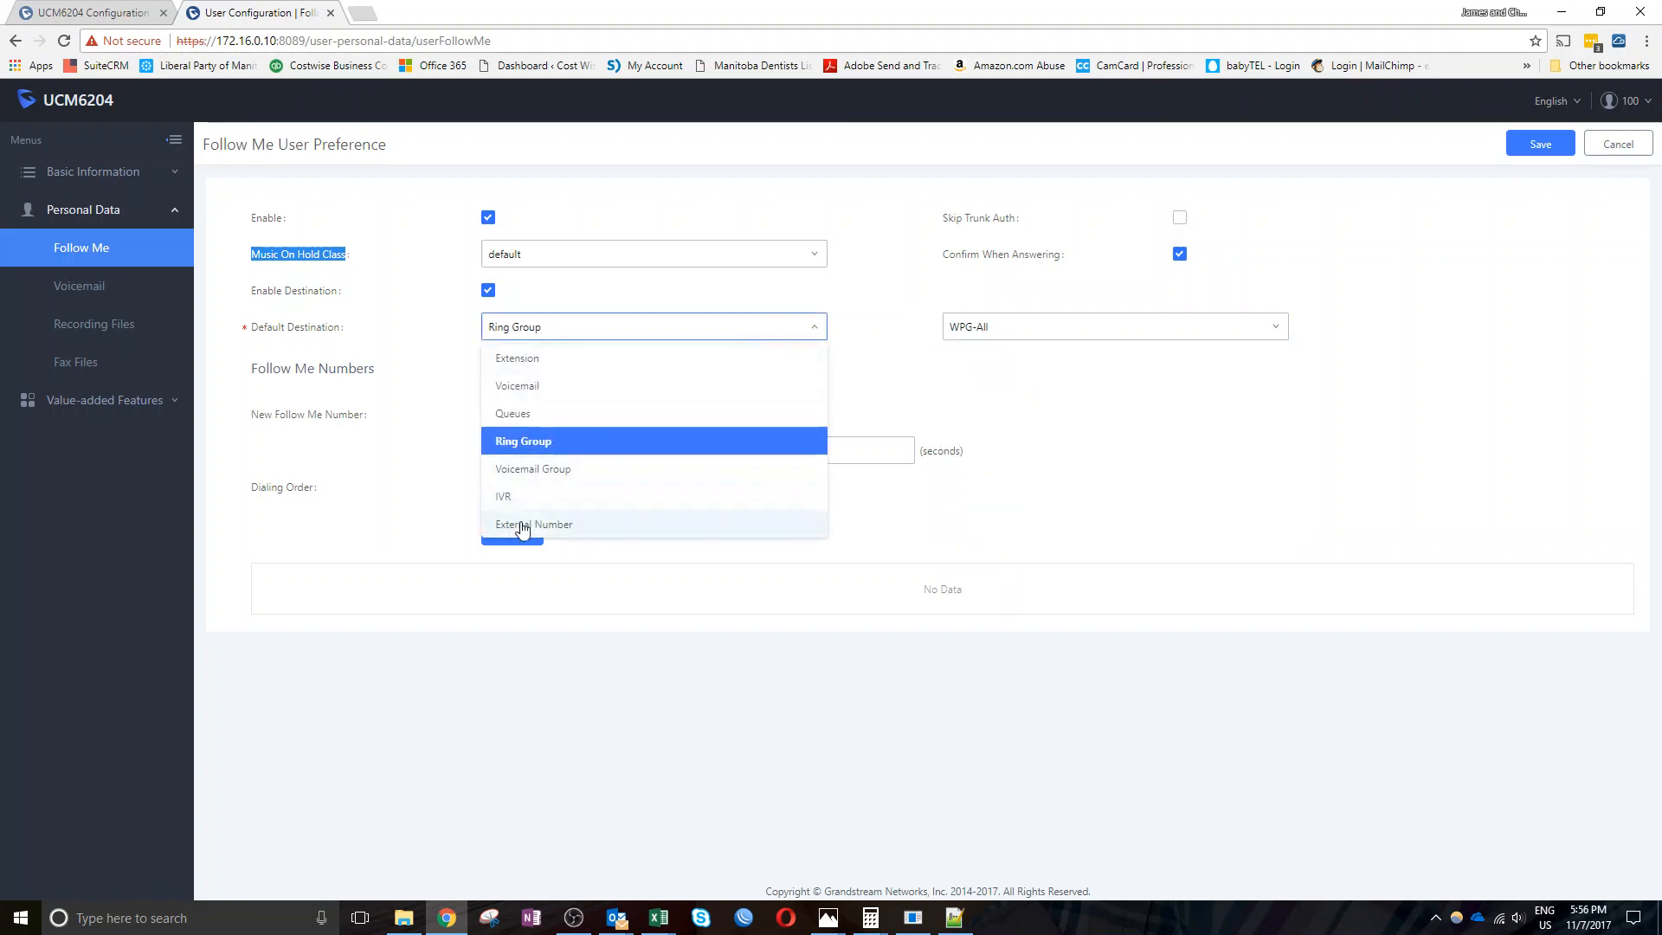
left_click(541, 360)
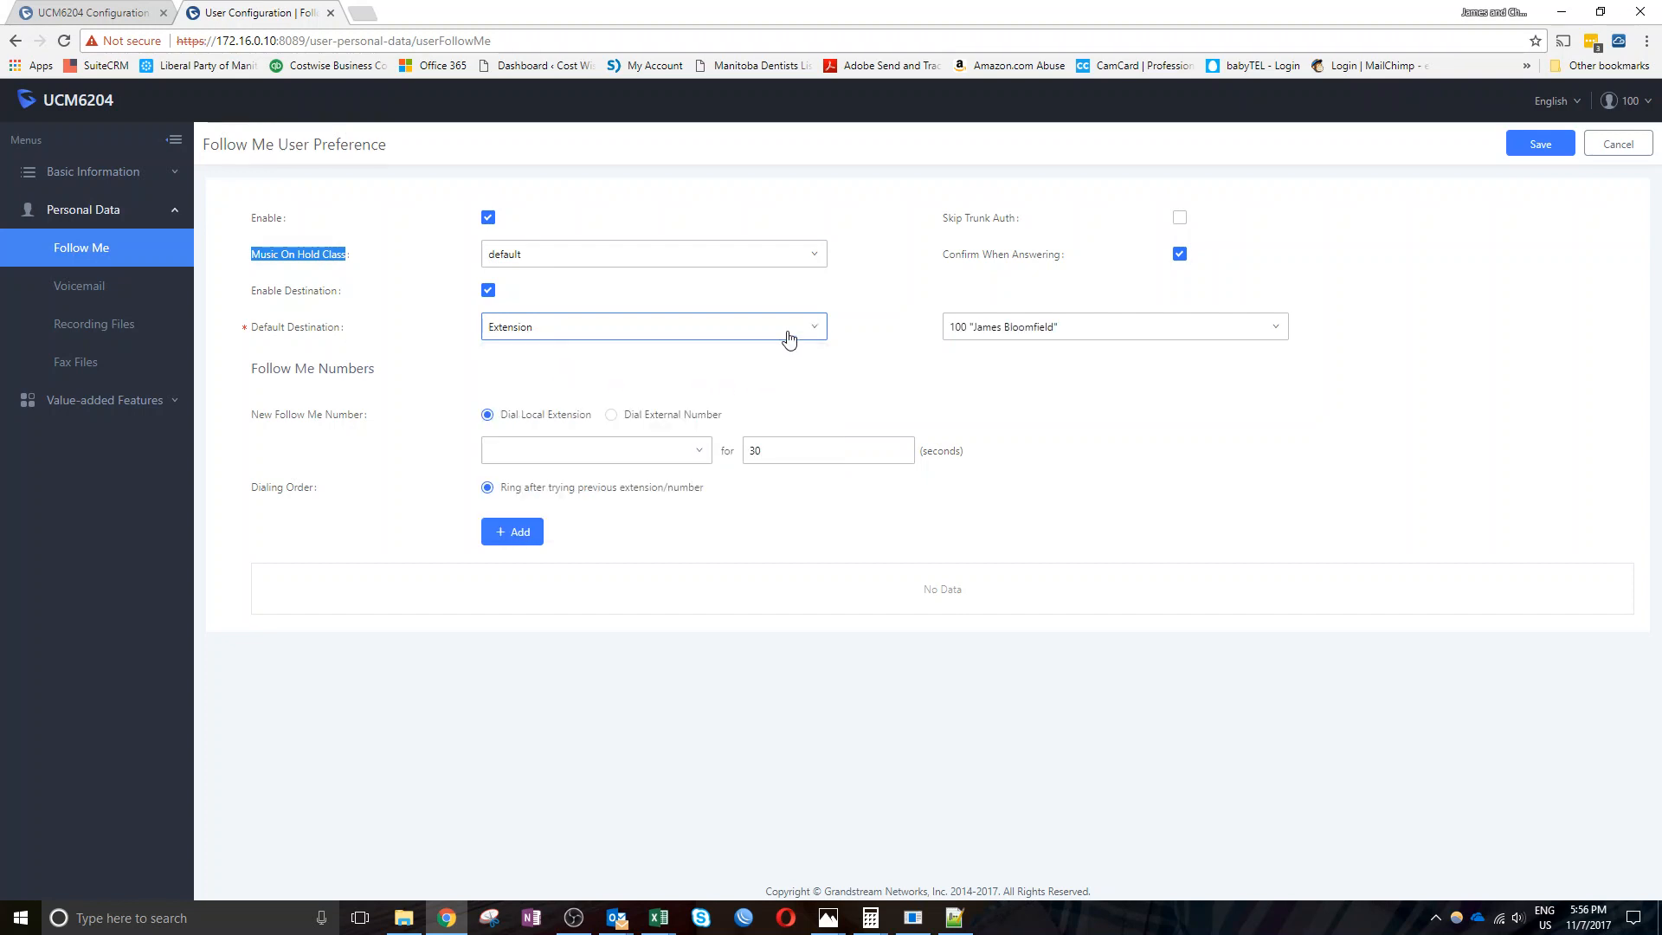
left_click(787, 337)
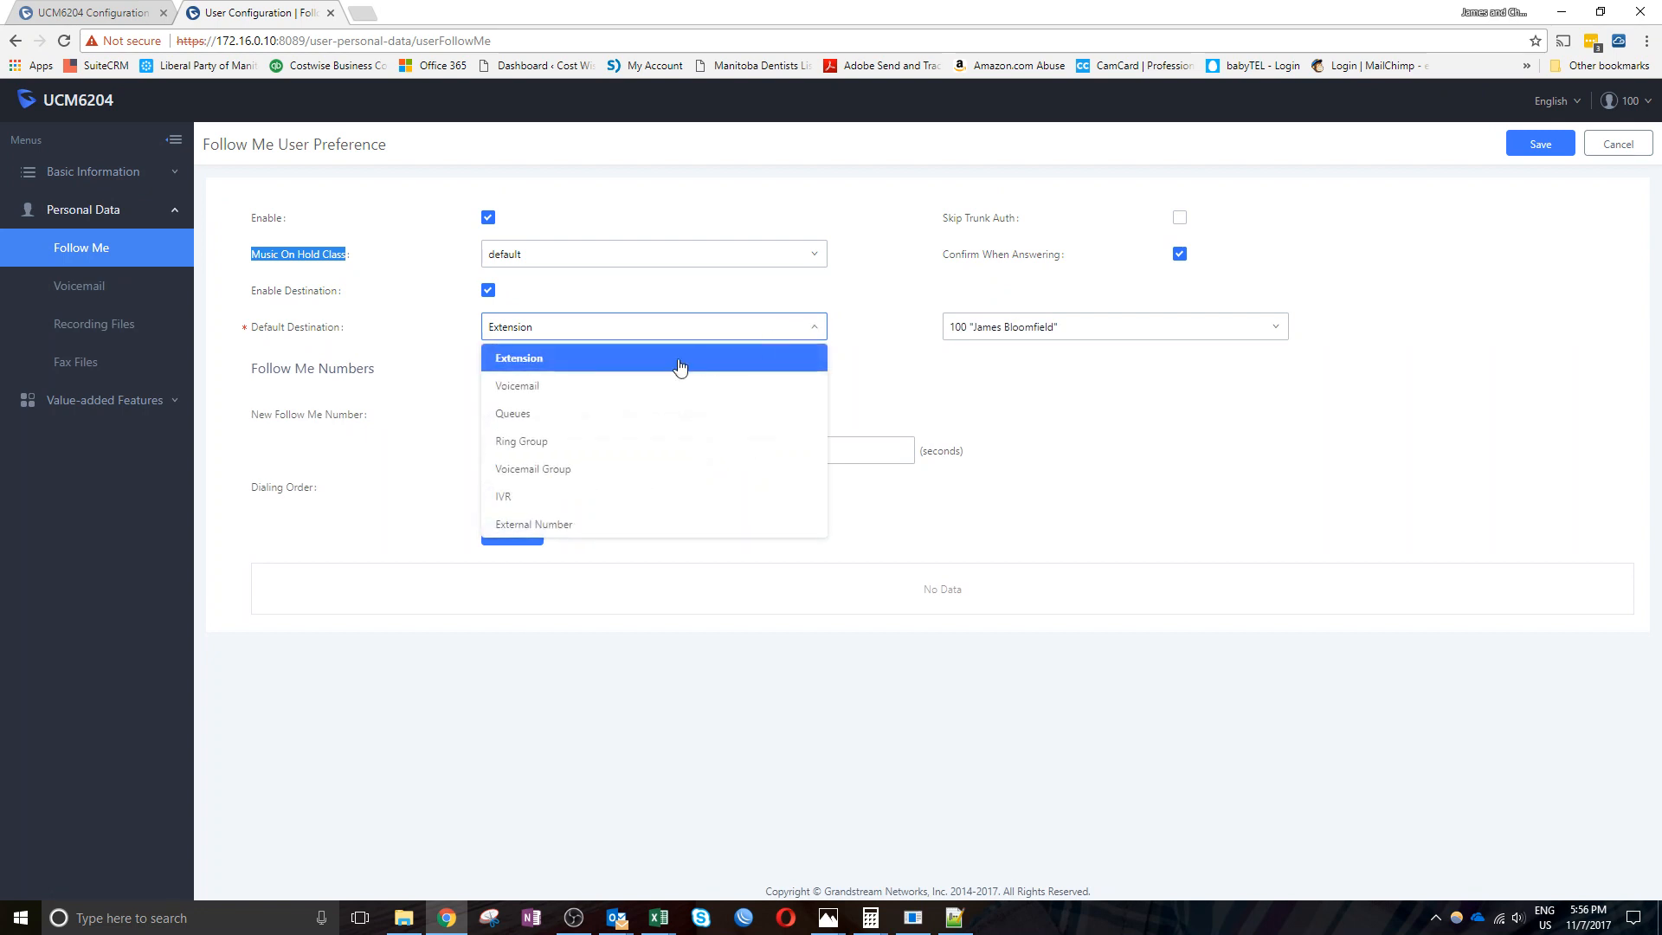
left_click(511, 391)
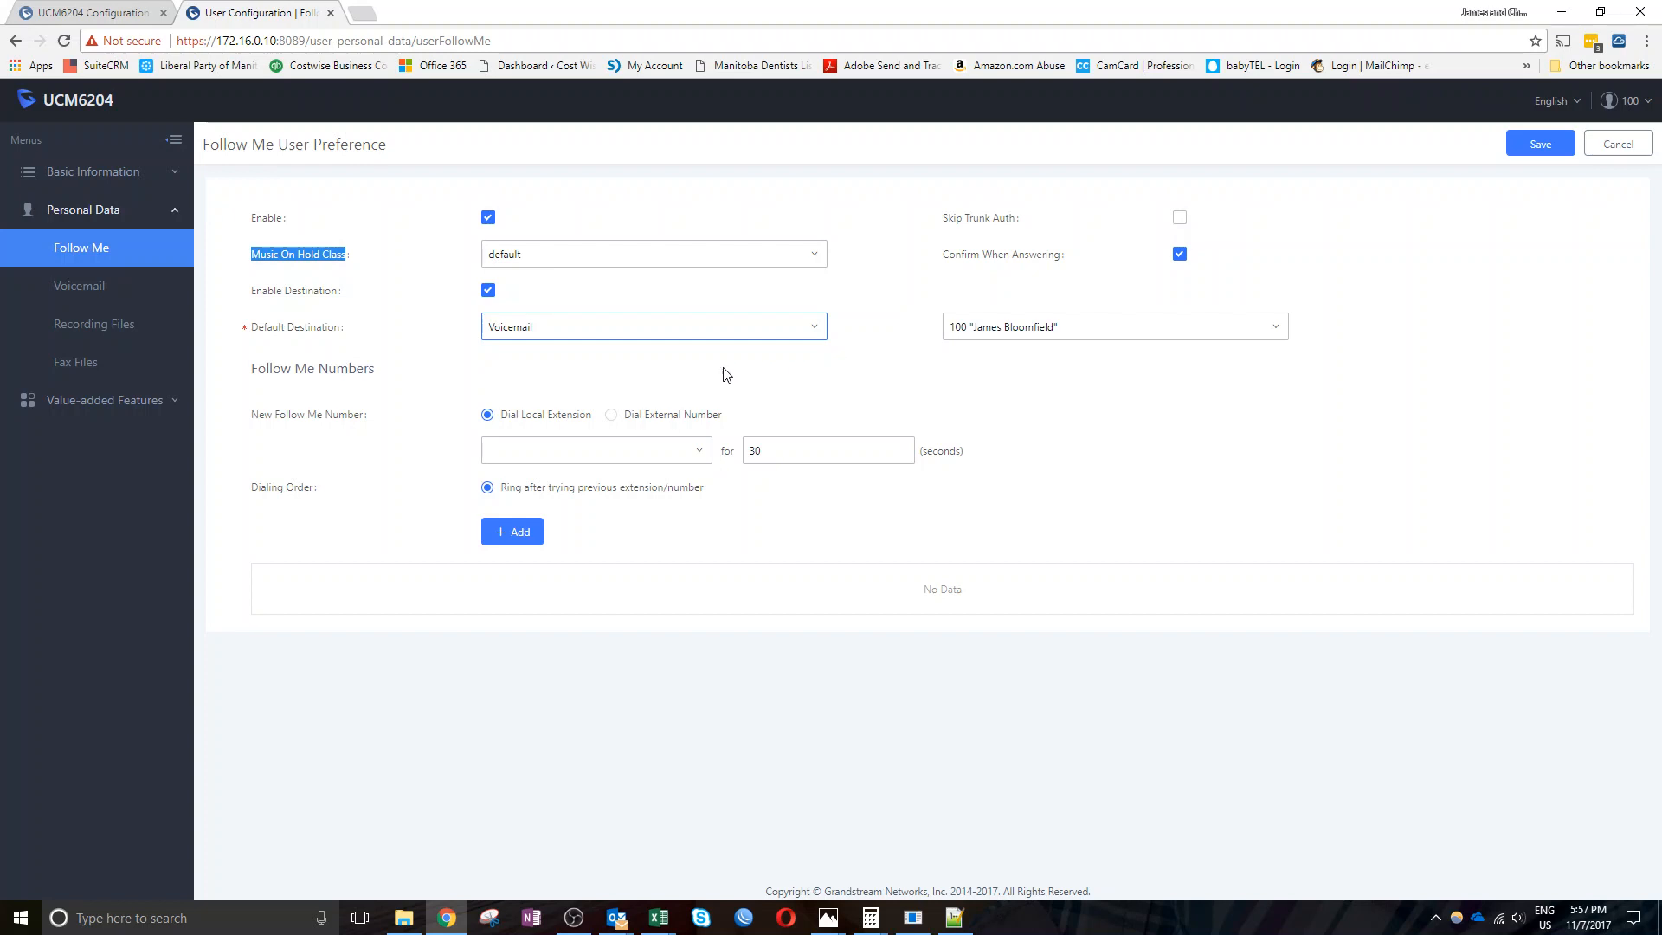
Add an external phone number with a 10-second ring time to the Follow Me list
left_click(613, 416)
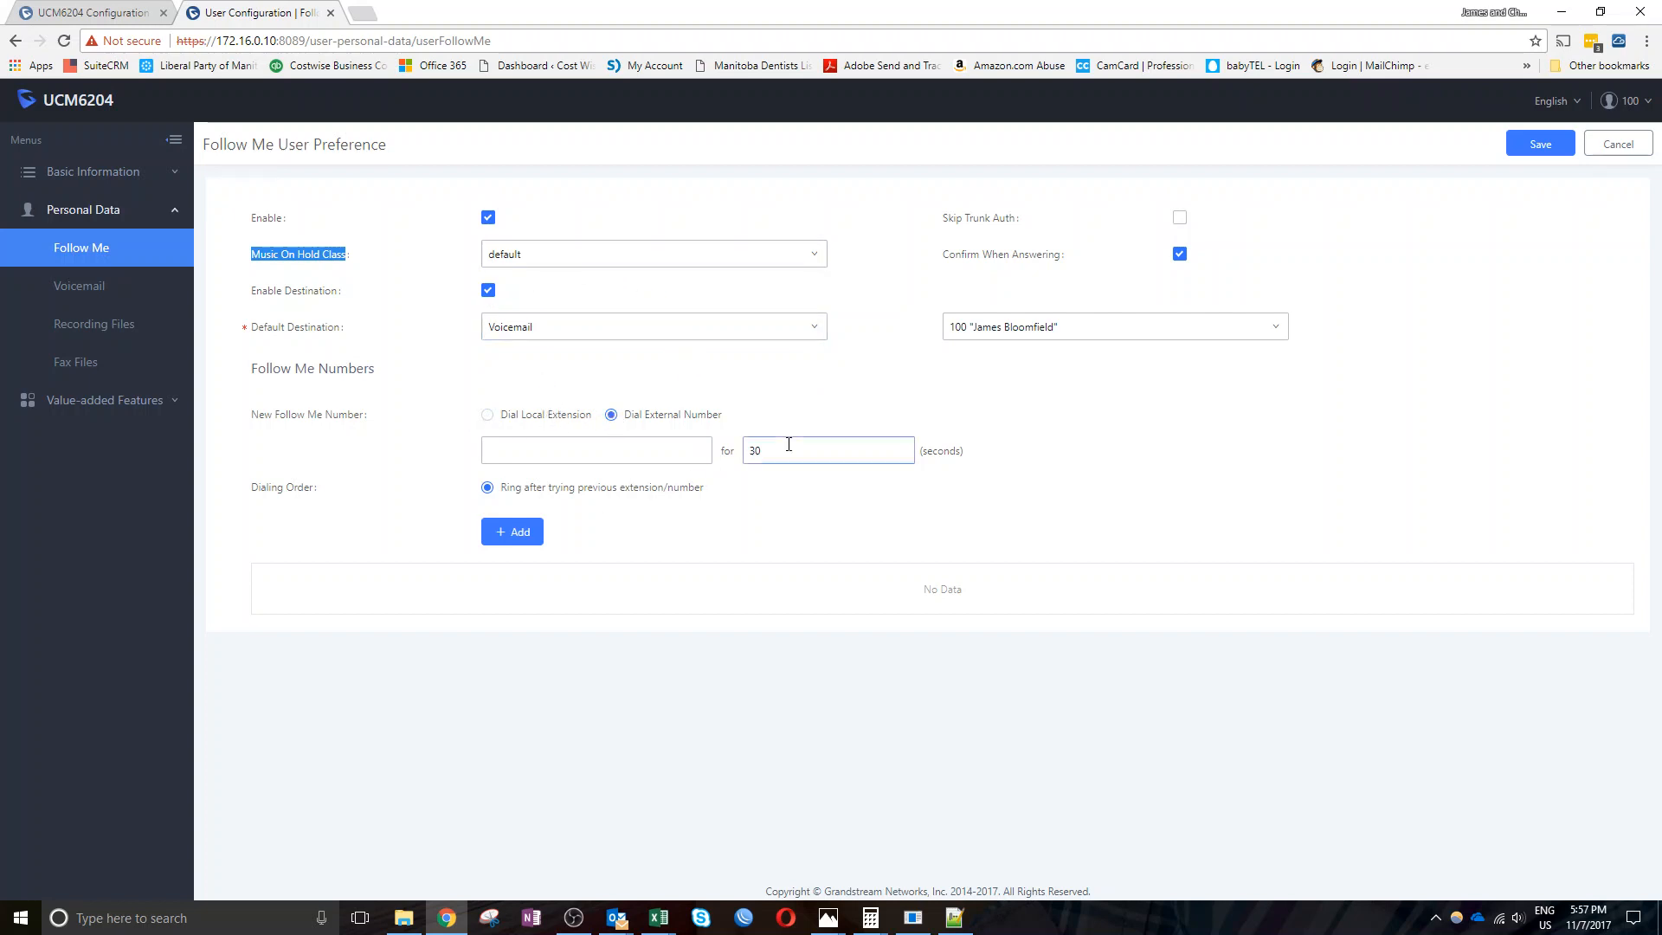
left_click_drag(786, 443, 732, 453)
type("10")
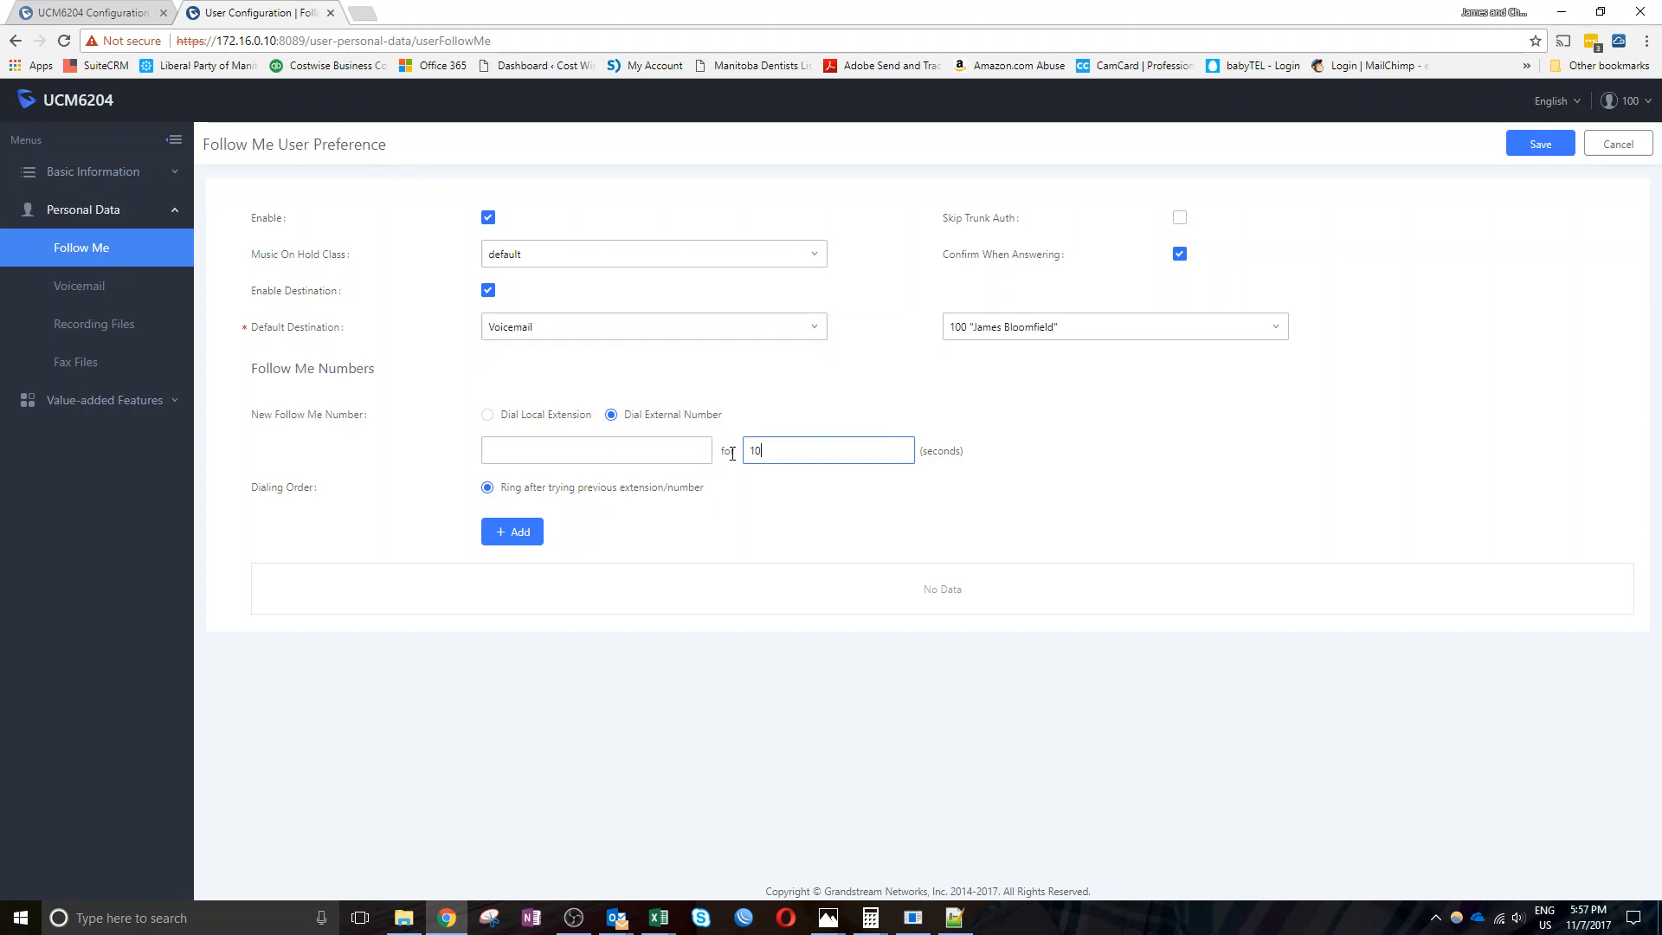
left_click(658, 456)
type("2")
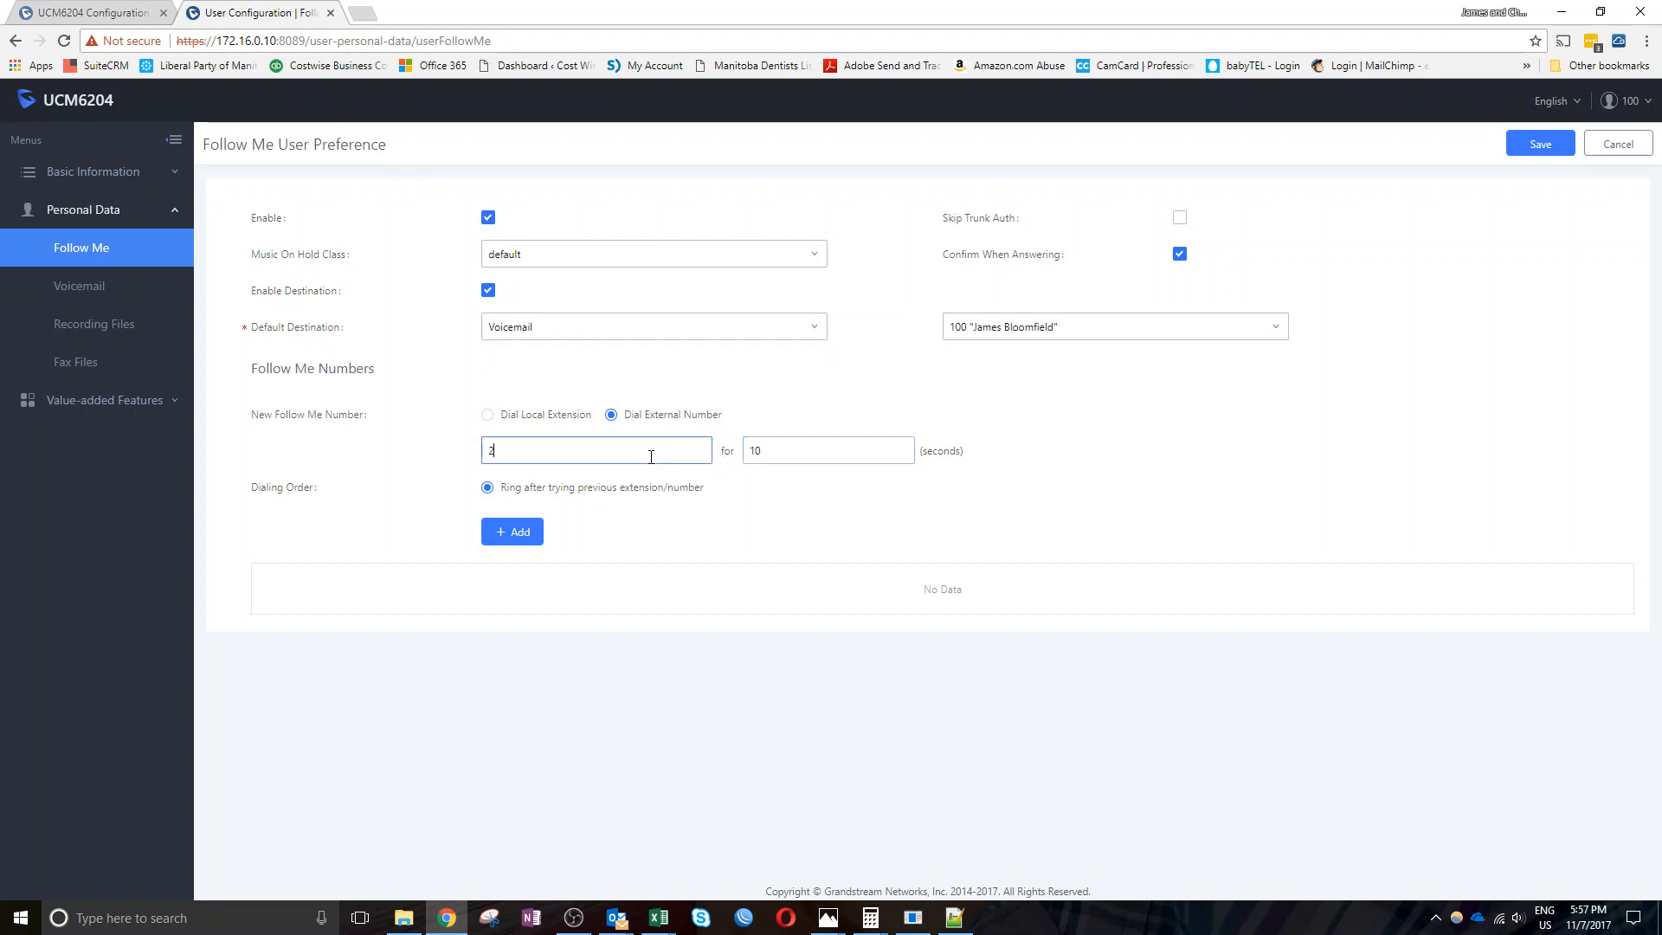
type("045551212")
key("Tab")
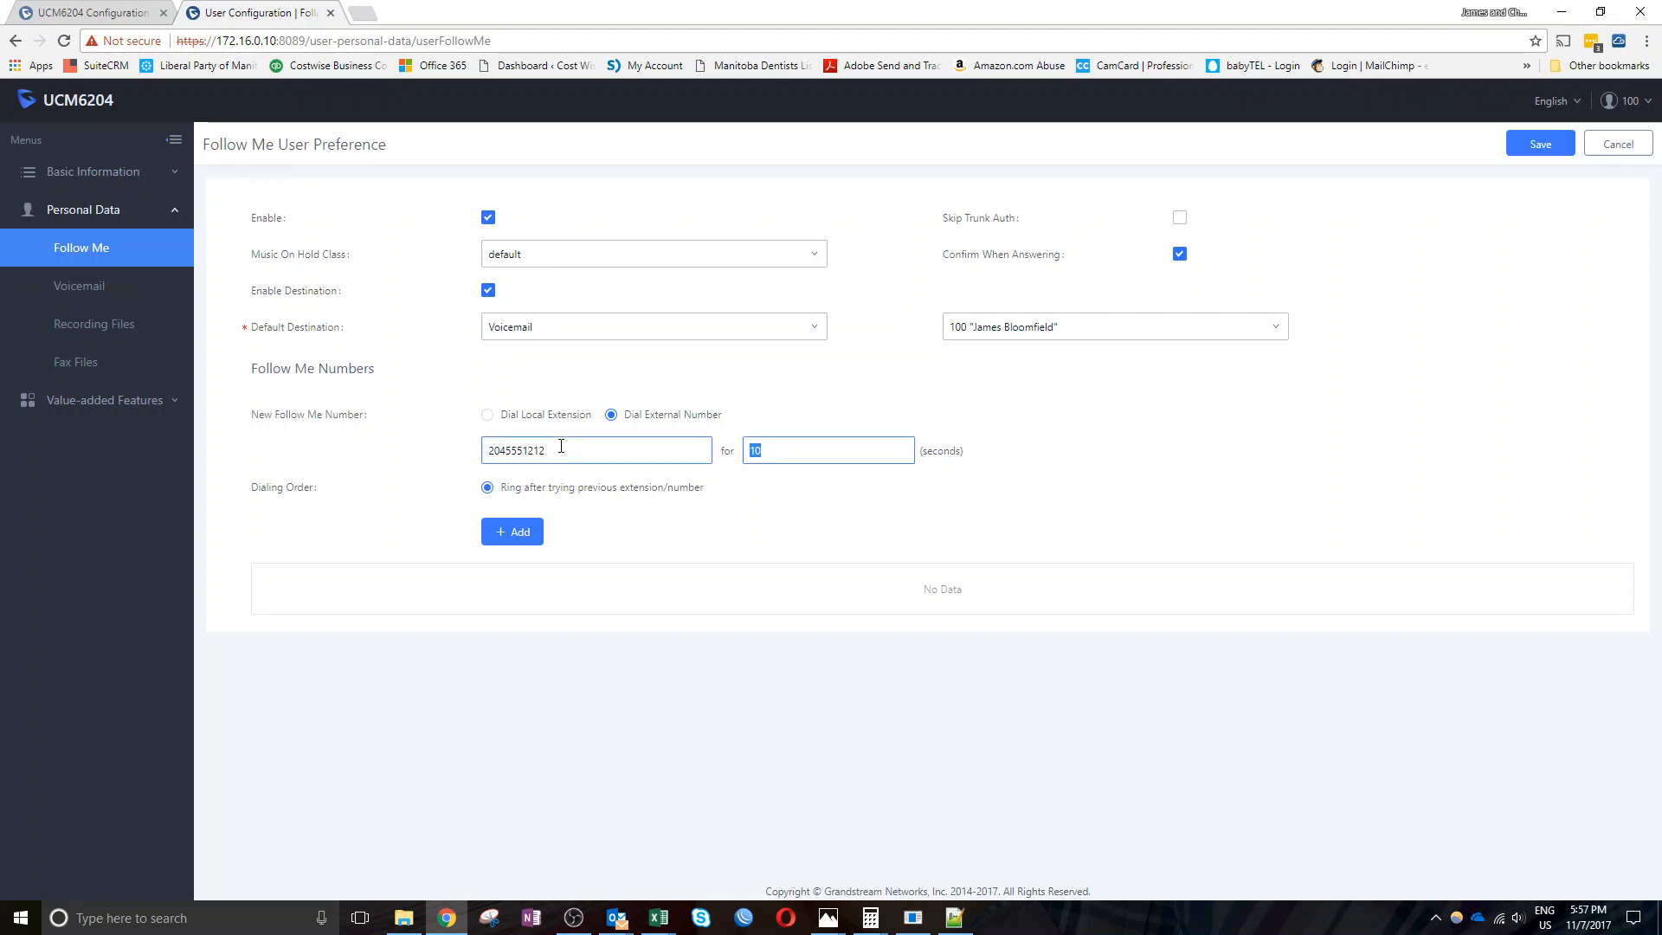
left_click_drag(560, 449, 455, 445)
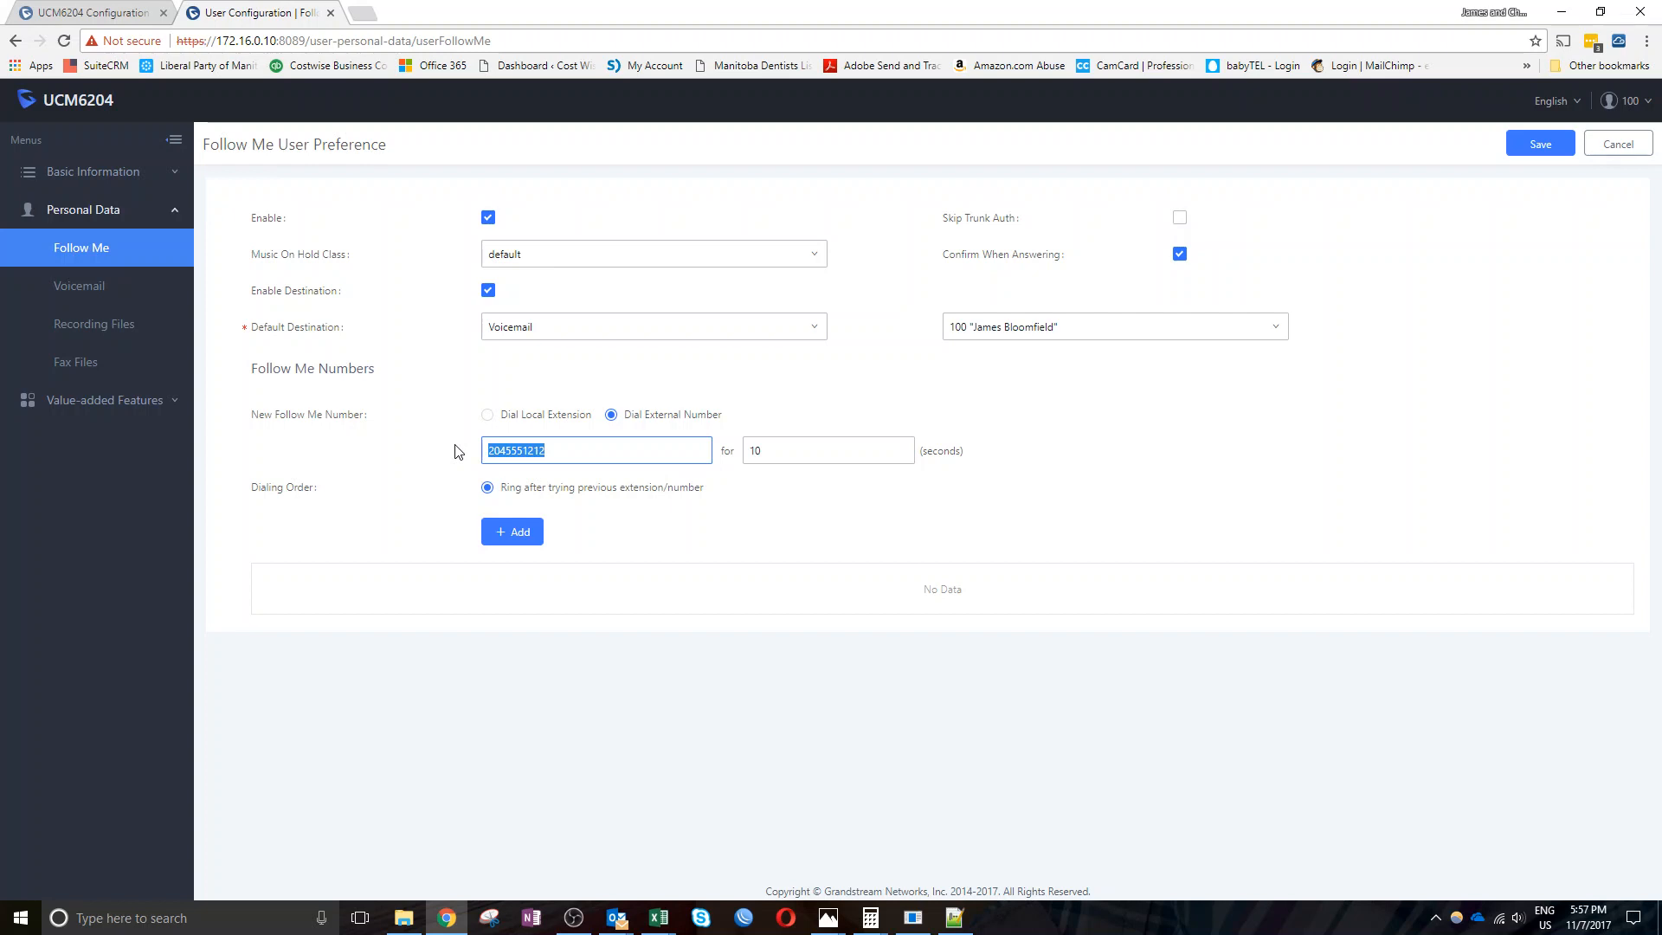
left_click(517, 542)
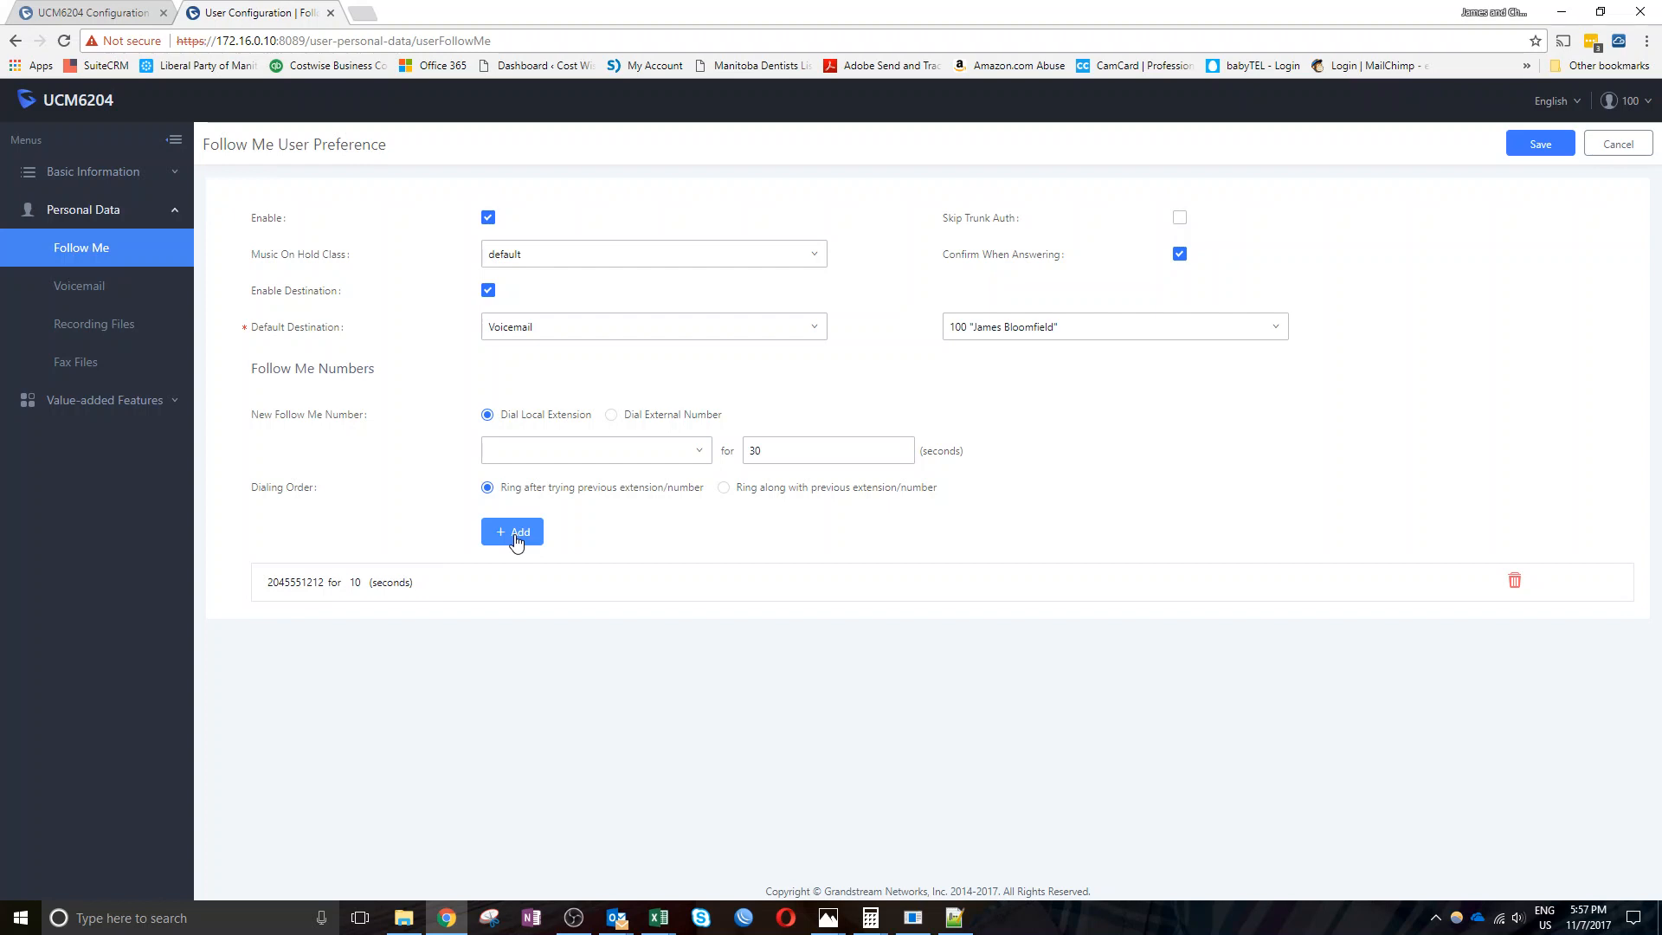
Make the next follow-me number ring along with the previous one and browse the local extensions
left_click(723, 490)
left_click(590, 459)
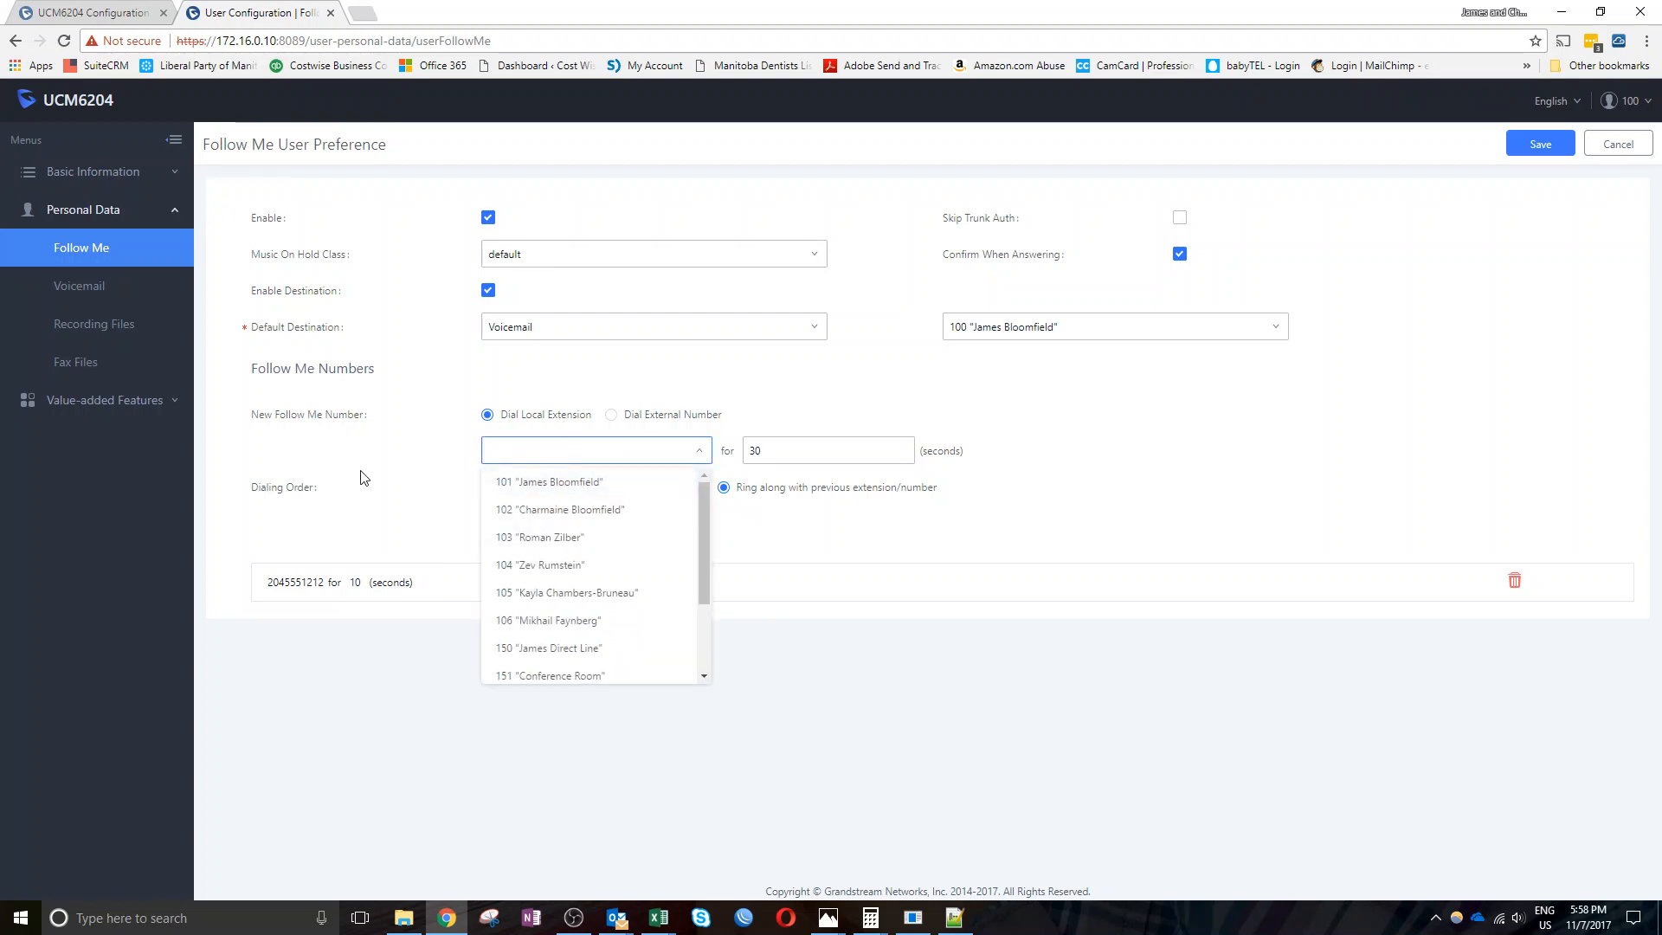
left_click(476, 474)
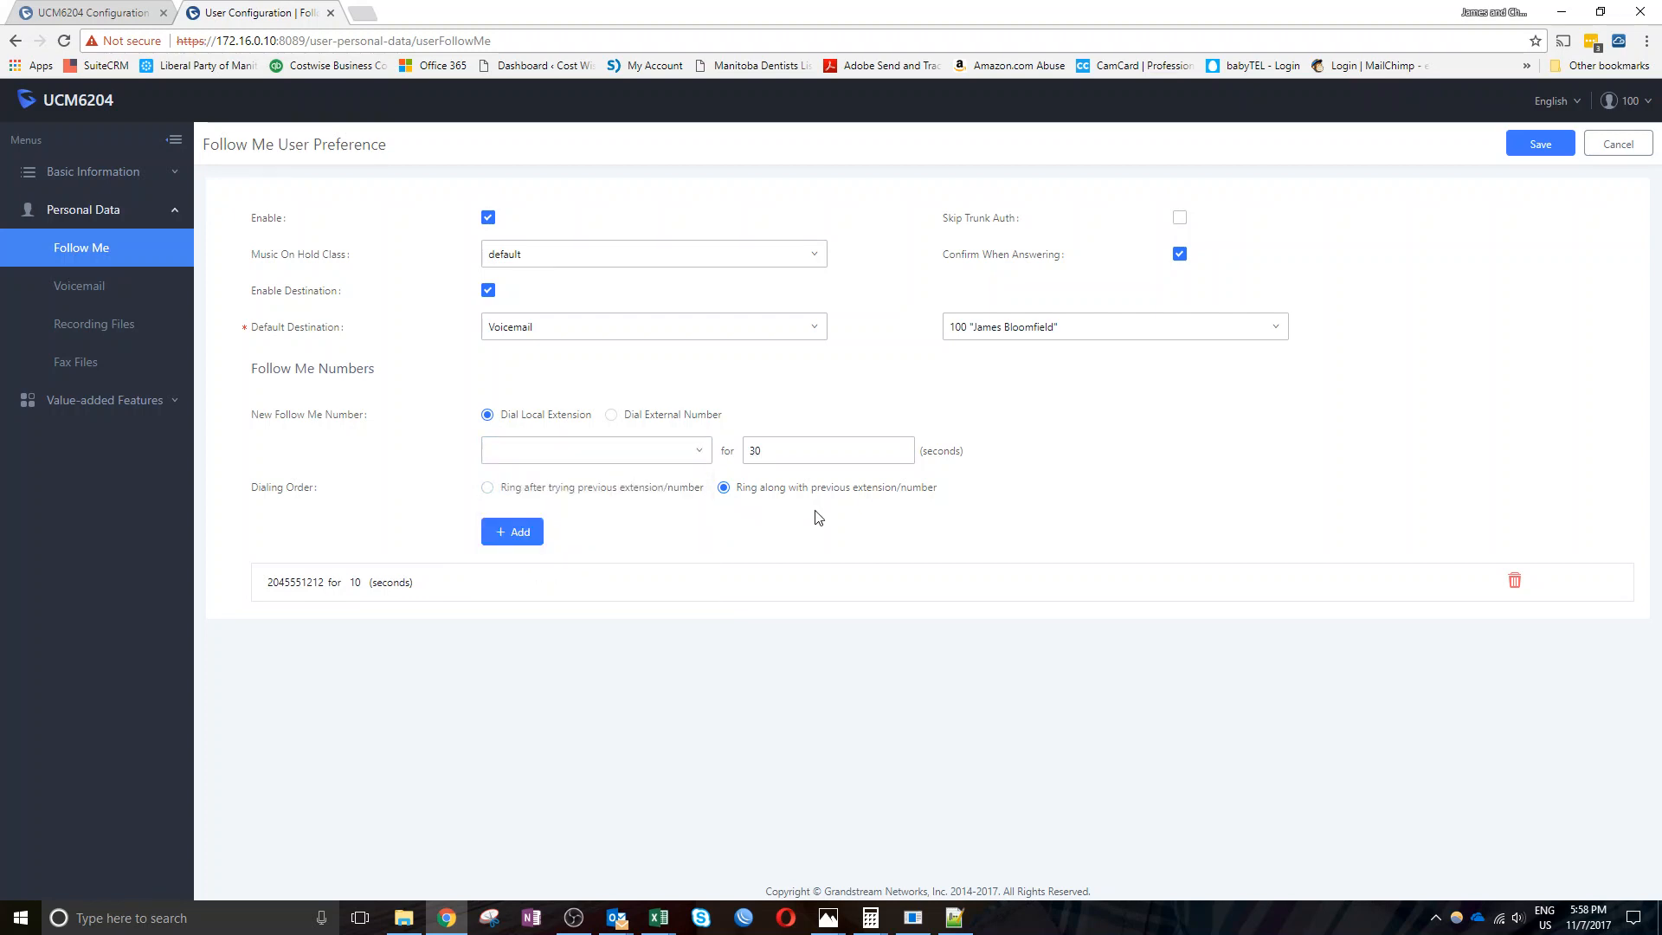
left_click(602, 453)
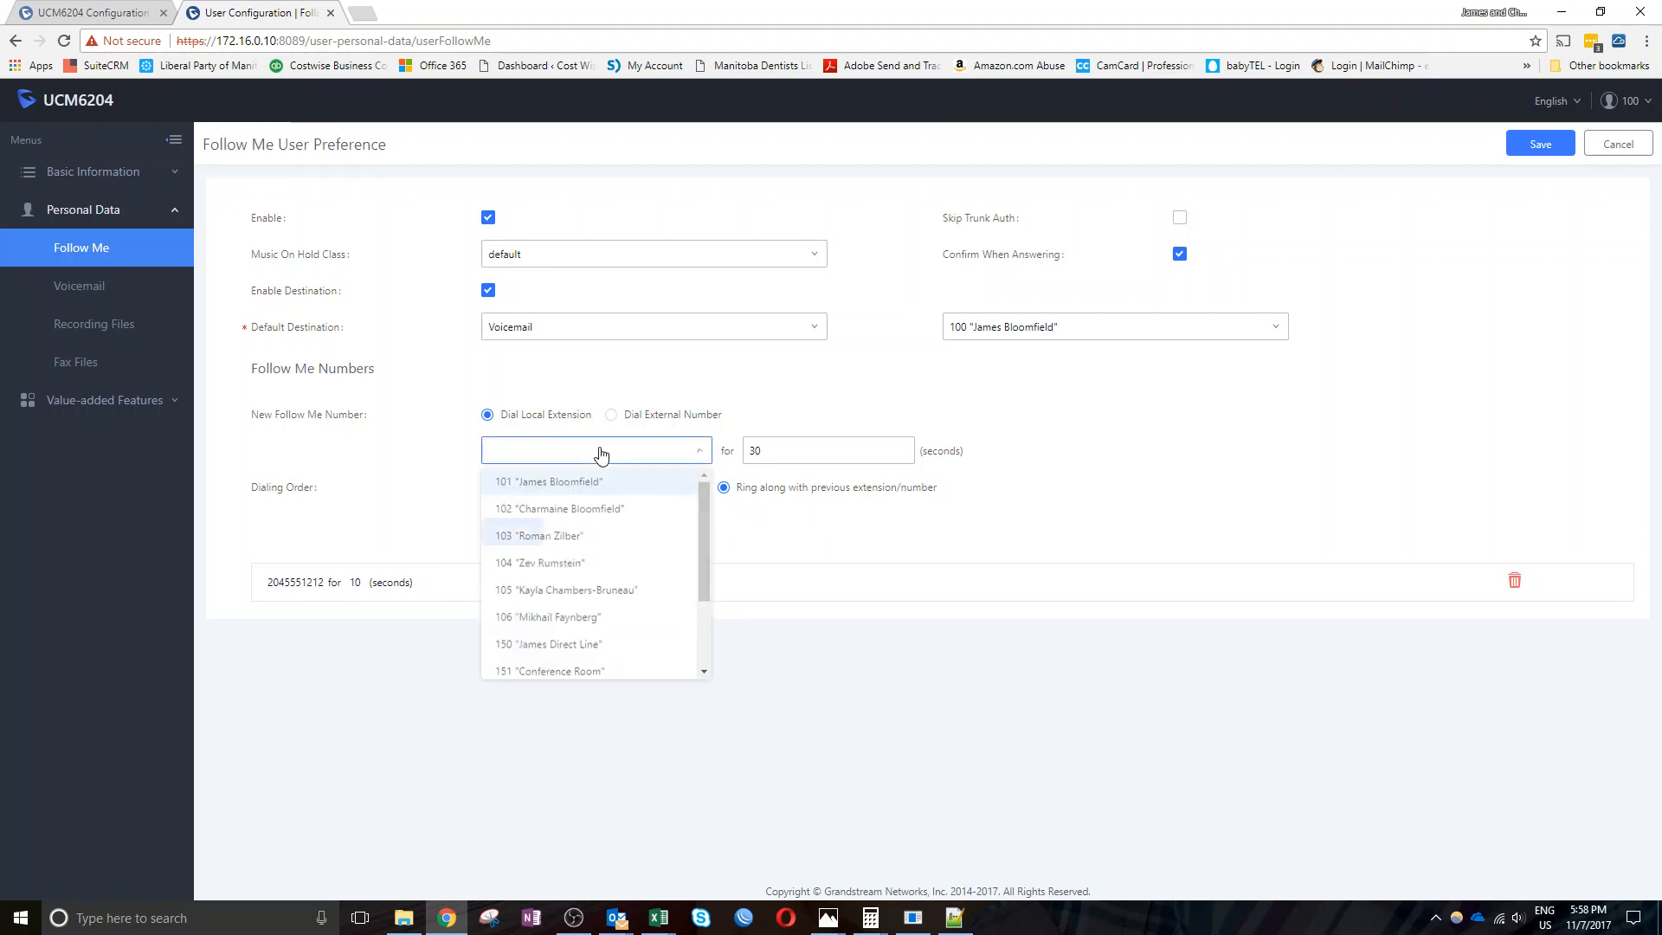
left_click(437, 460)
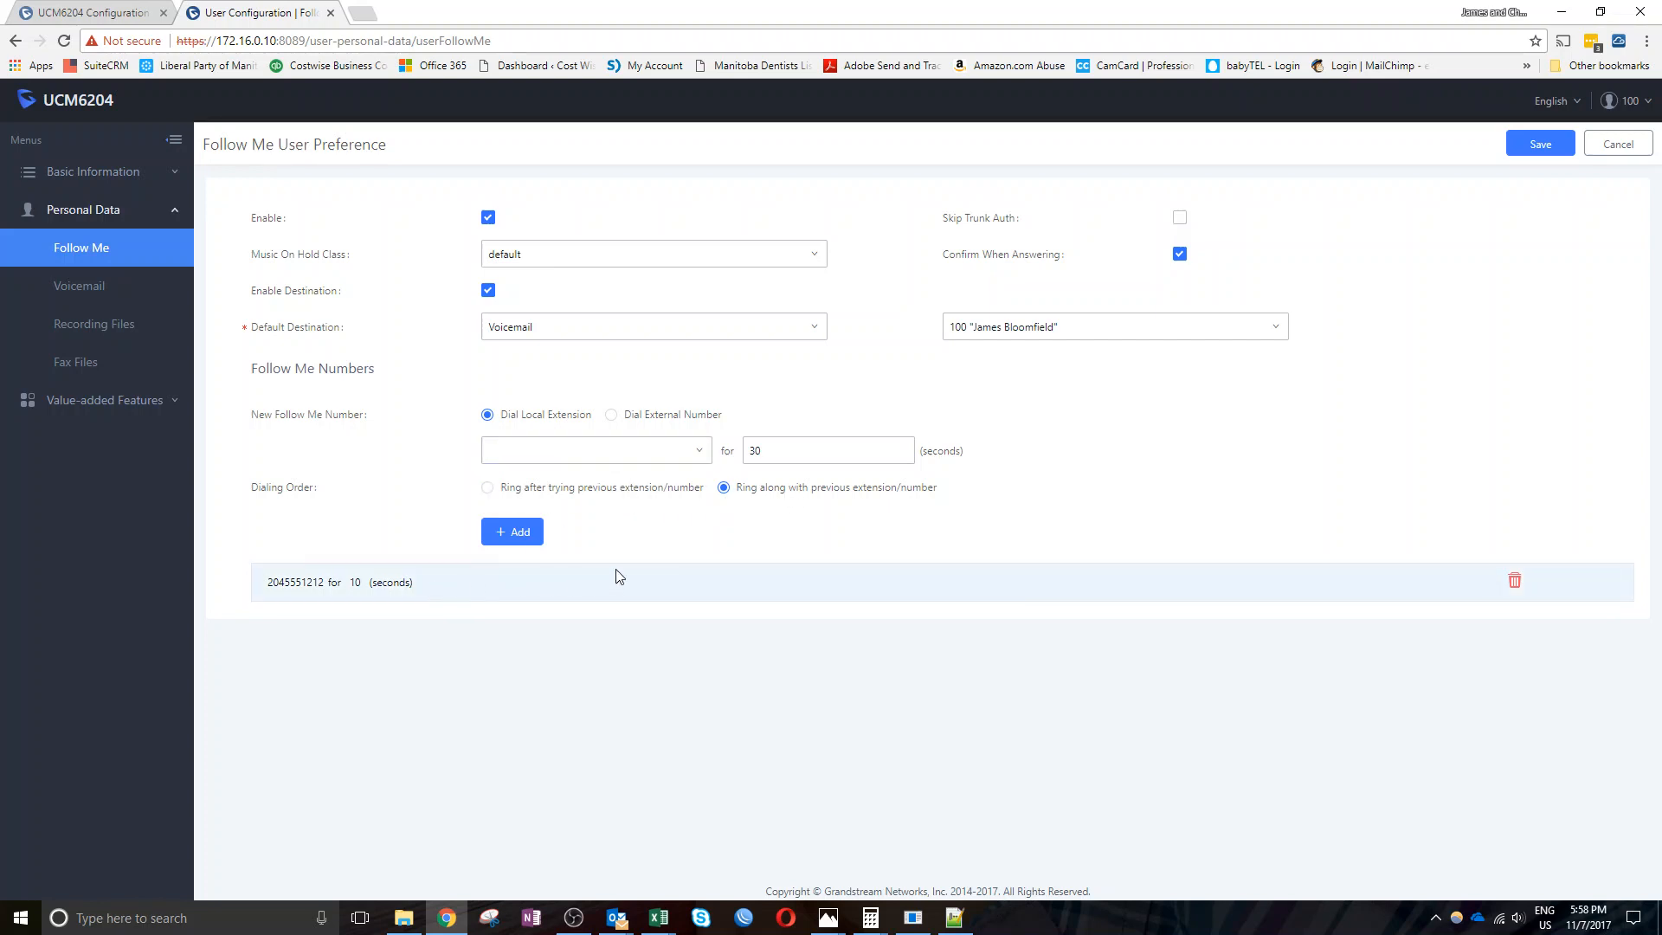
left_click(586, 460)
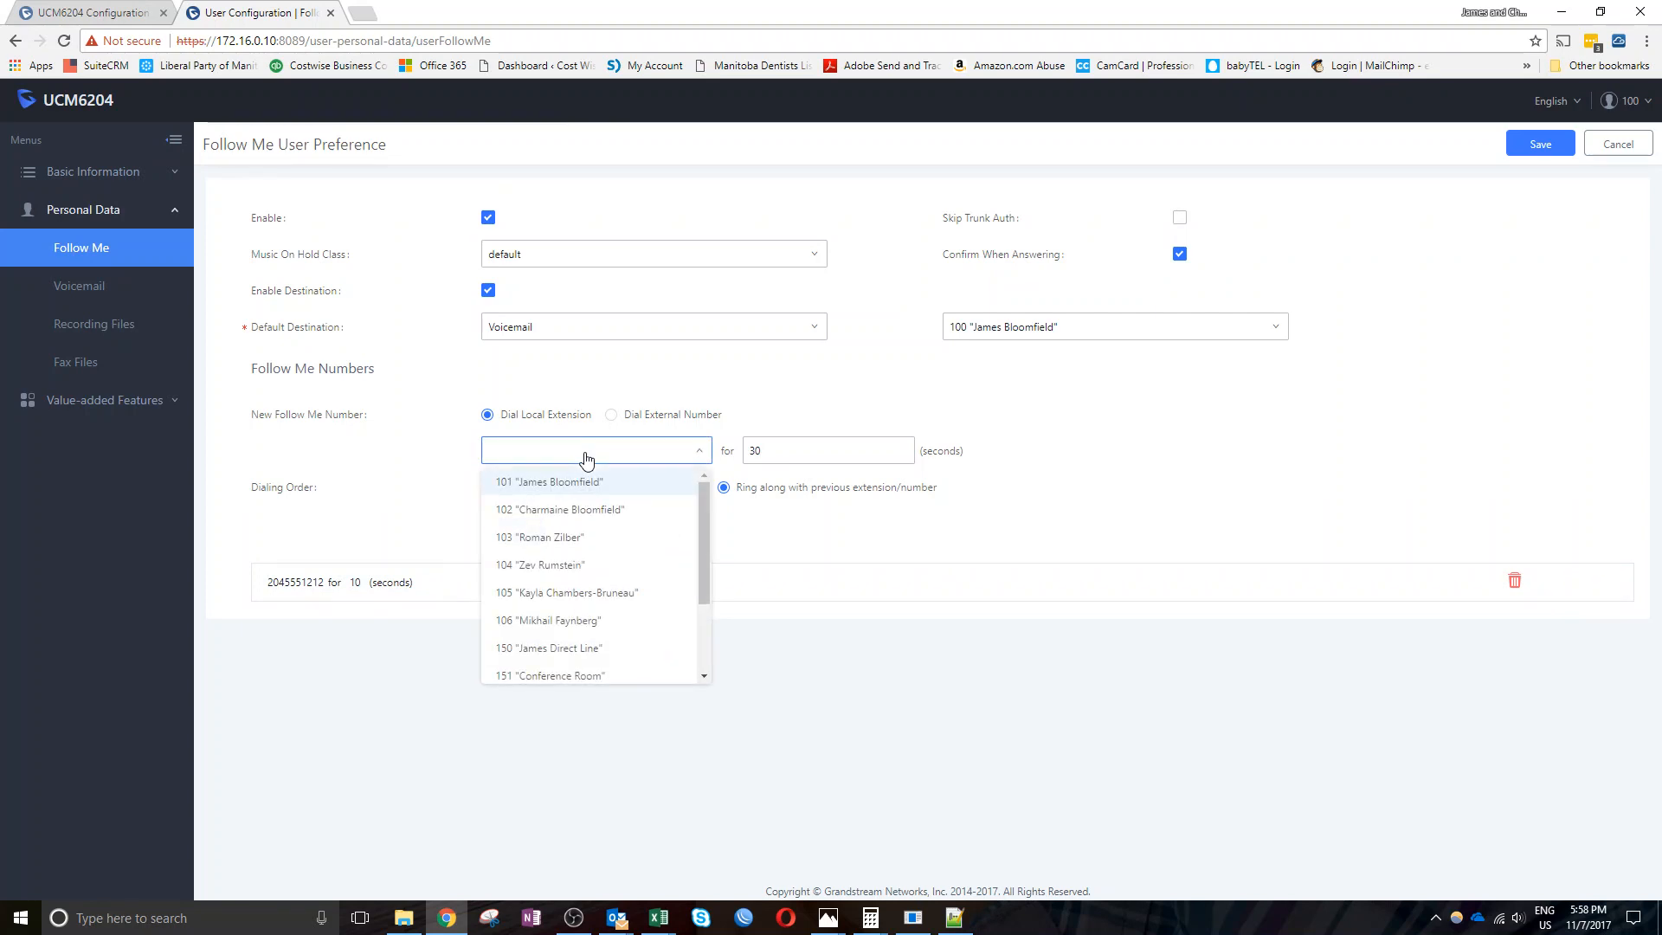
Add a second external number, with corrected last two digits, ringing for 30 seconds
left_click(611, 414)
left_click(591, 450)
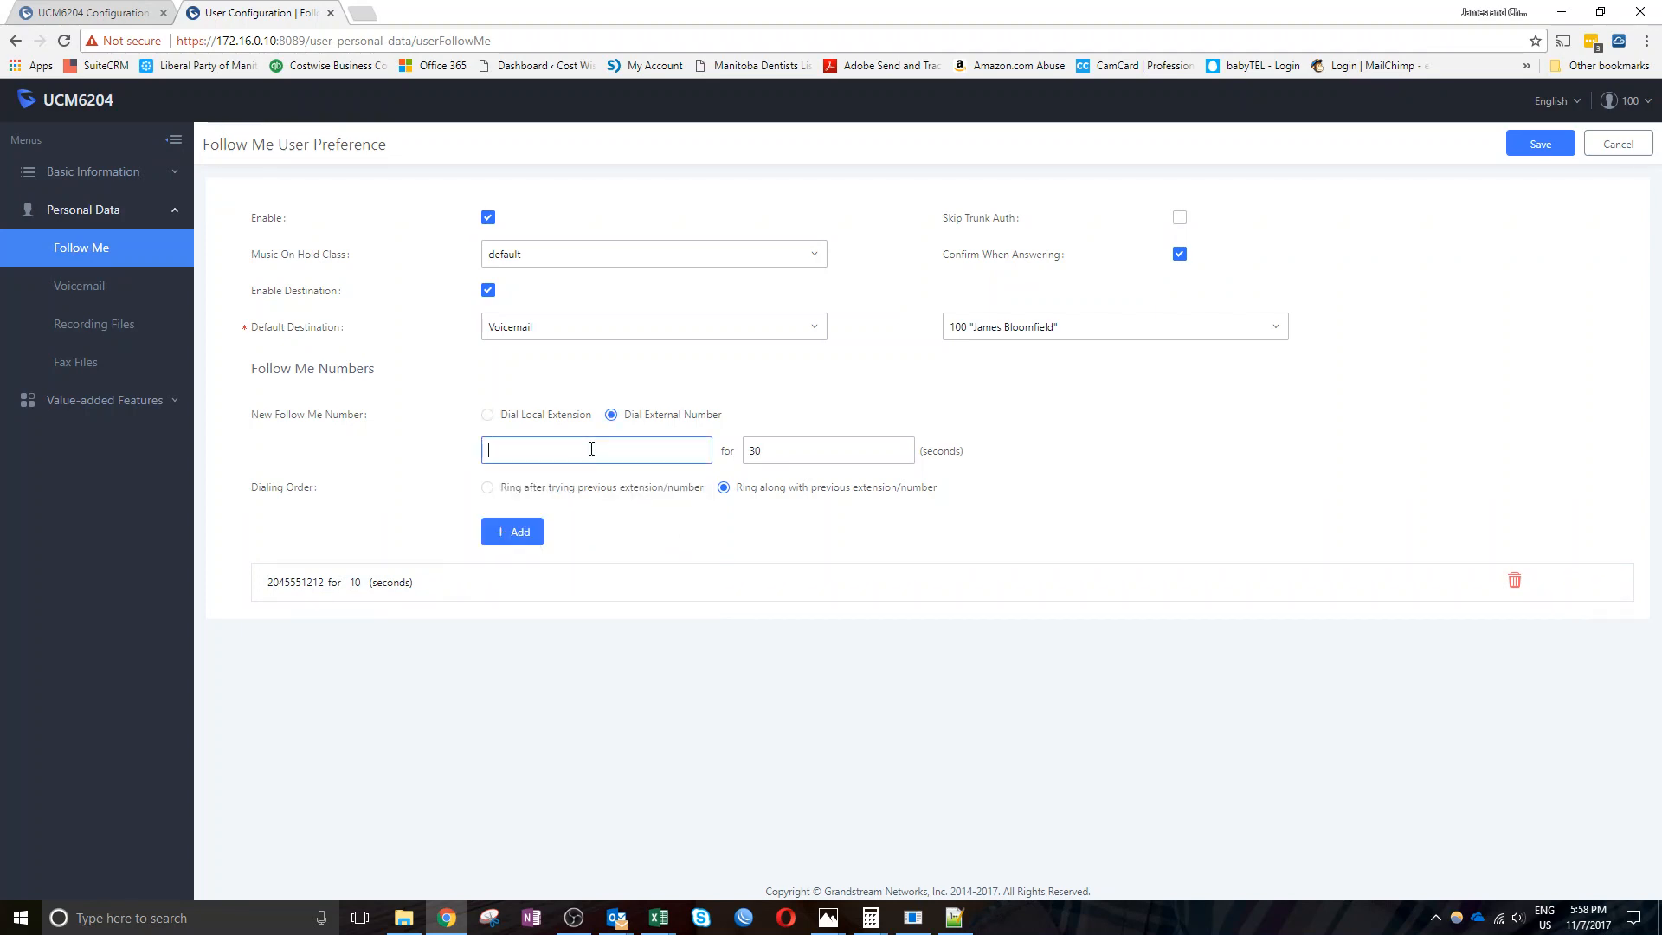
type("2045551212")
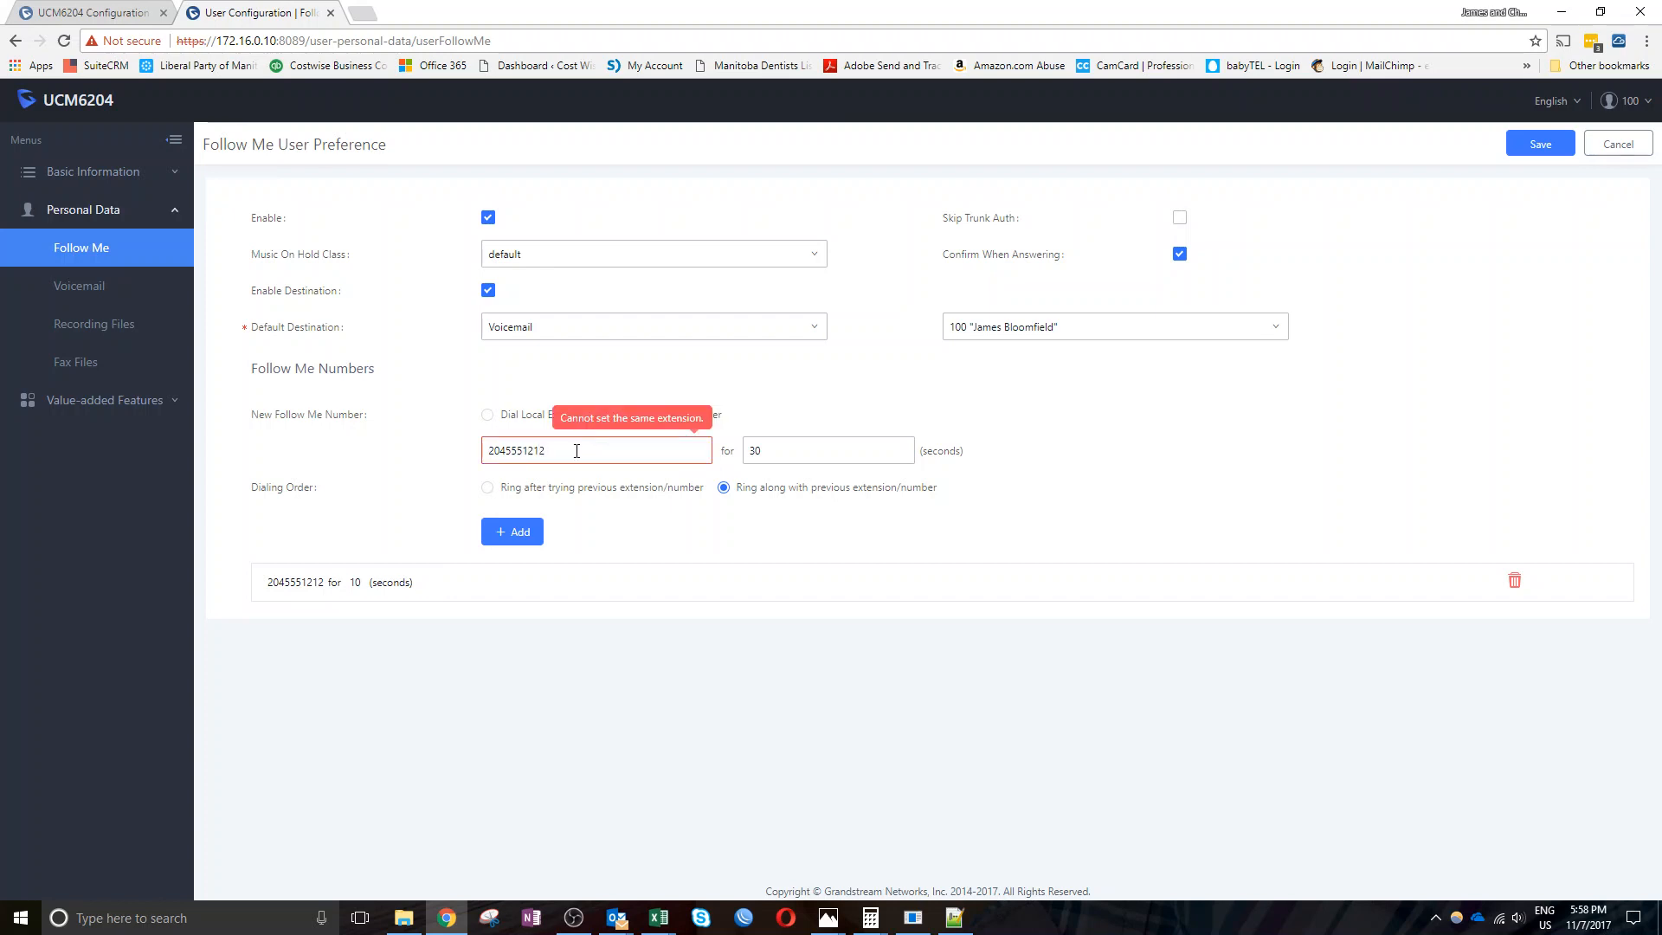
left_click_drag(577, 451, 532, 447)
type("15")
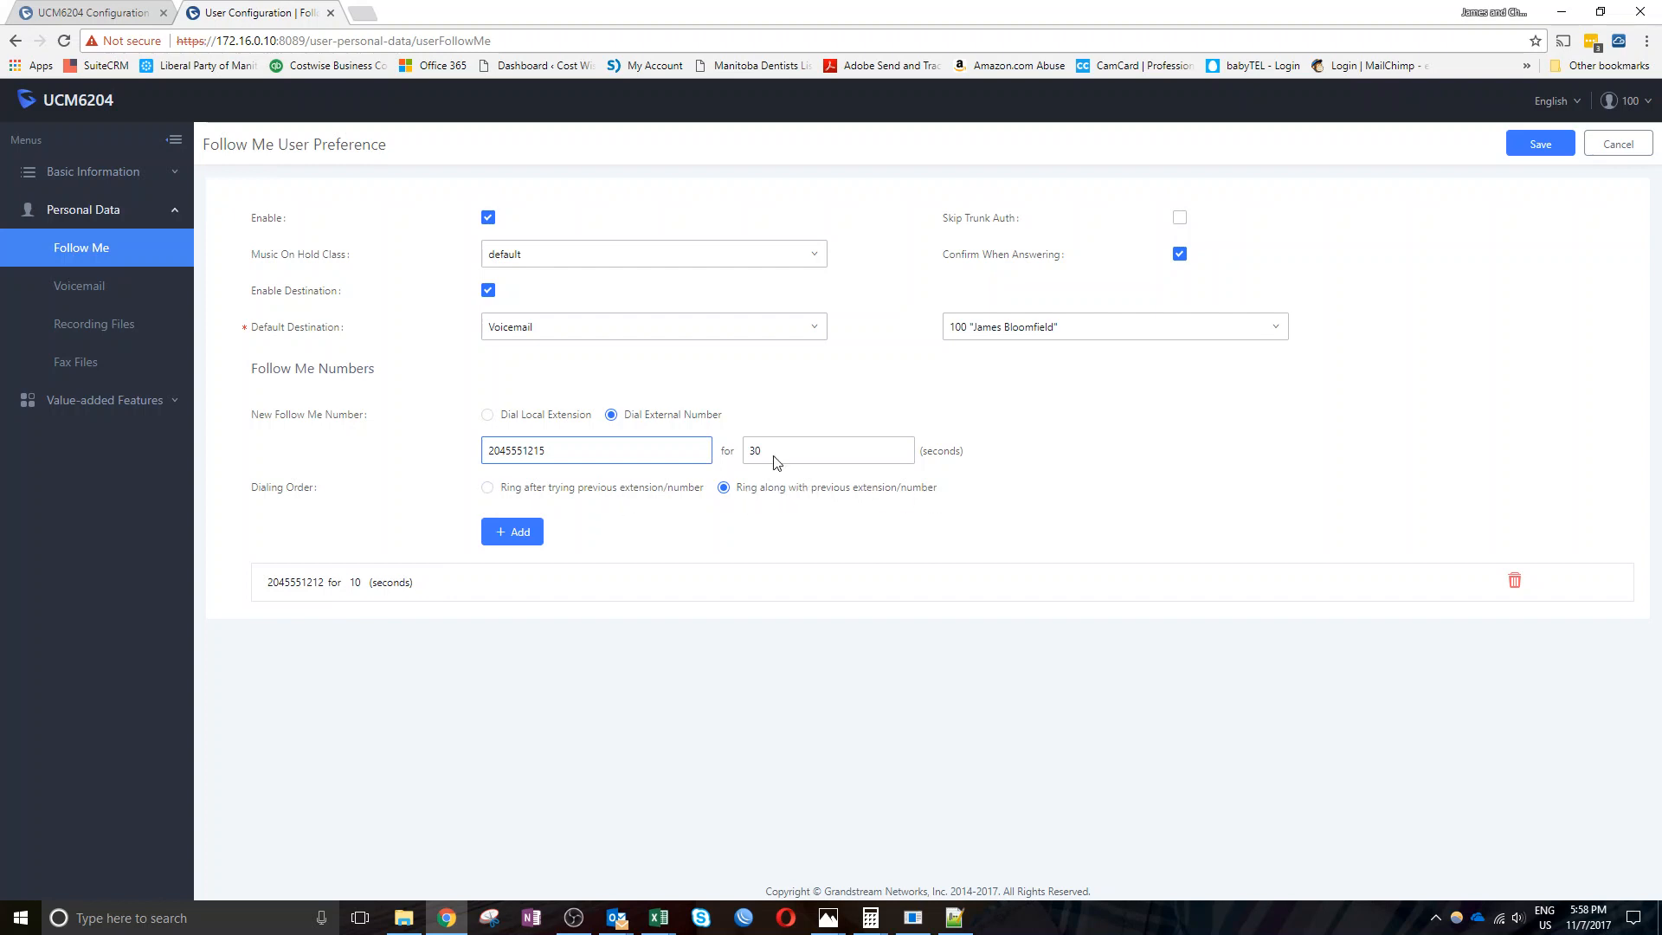
left_click_drag(777, 450, 710, 449)
left_click(519, 539)
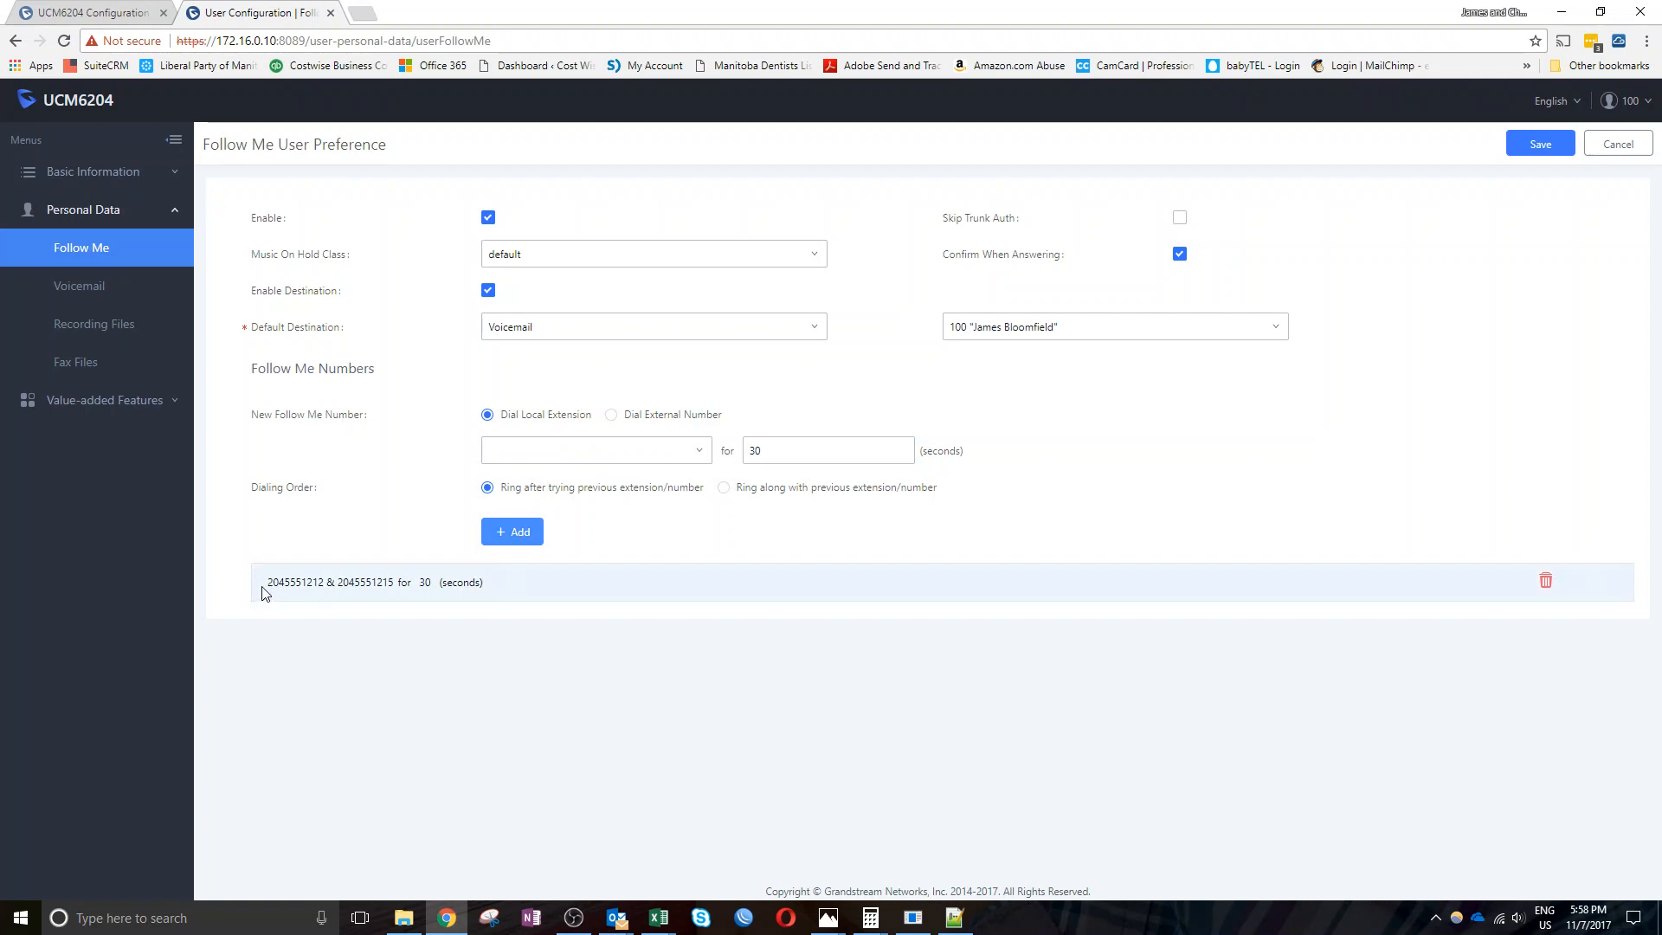
left_click_drag(267, 585, 417, 590)
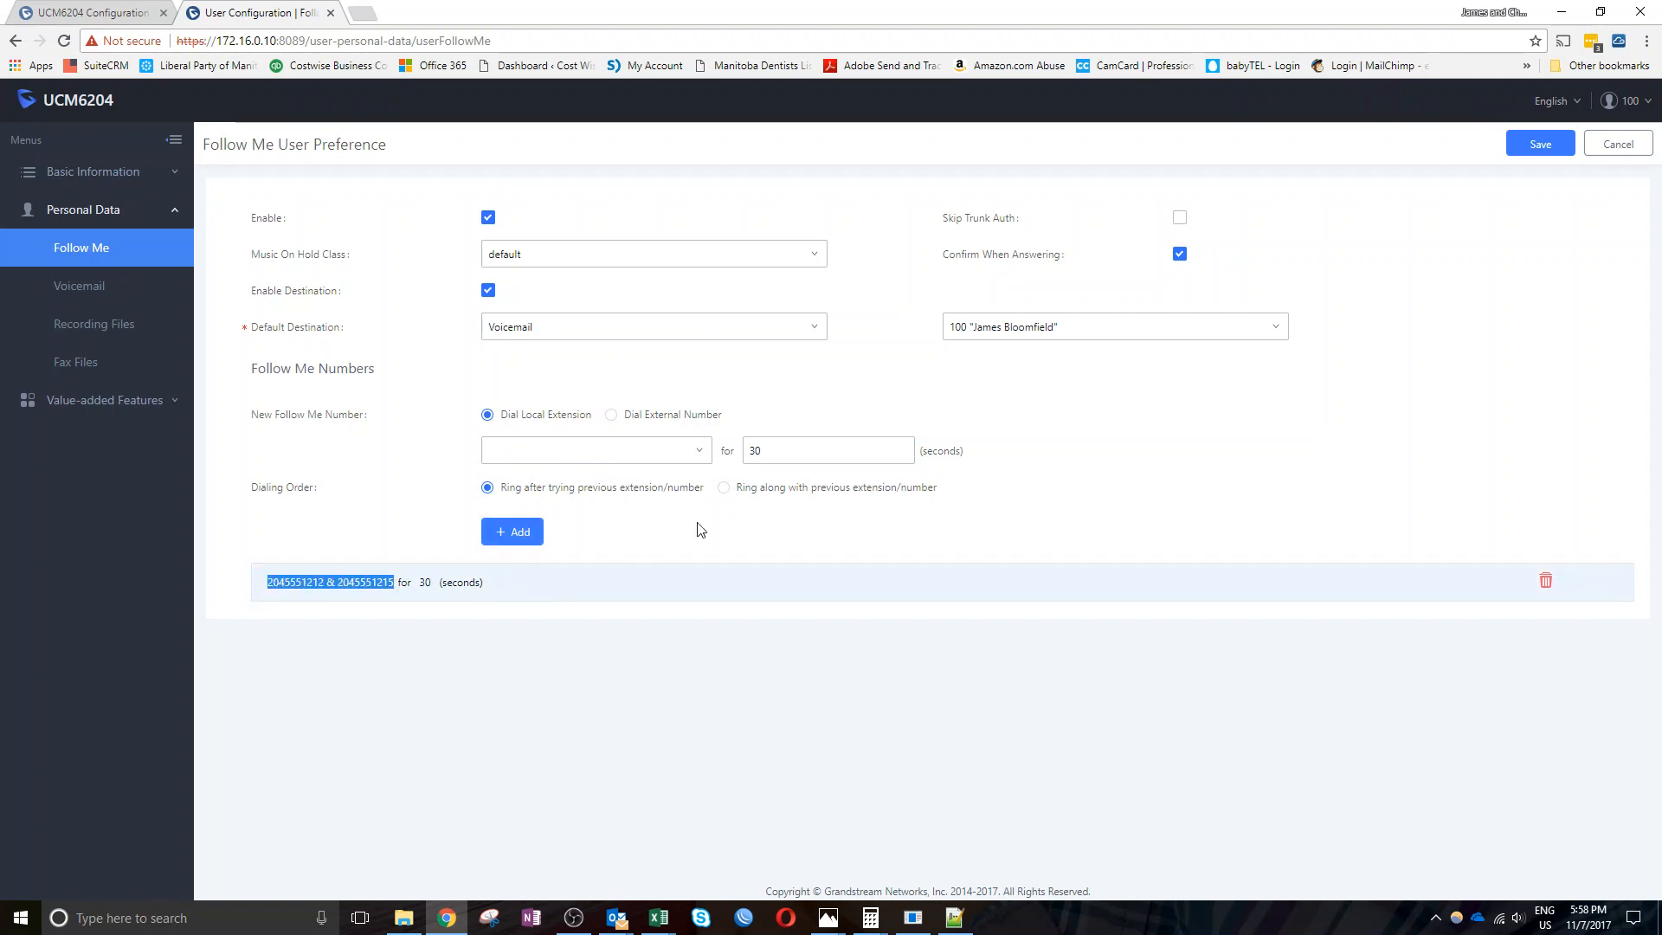
Point out the combined follow-me entry, then cancel to reset the Follow Me form
left_click(784, 453)
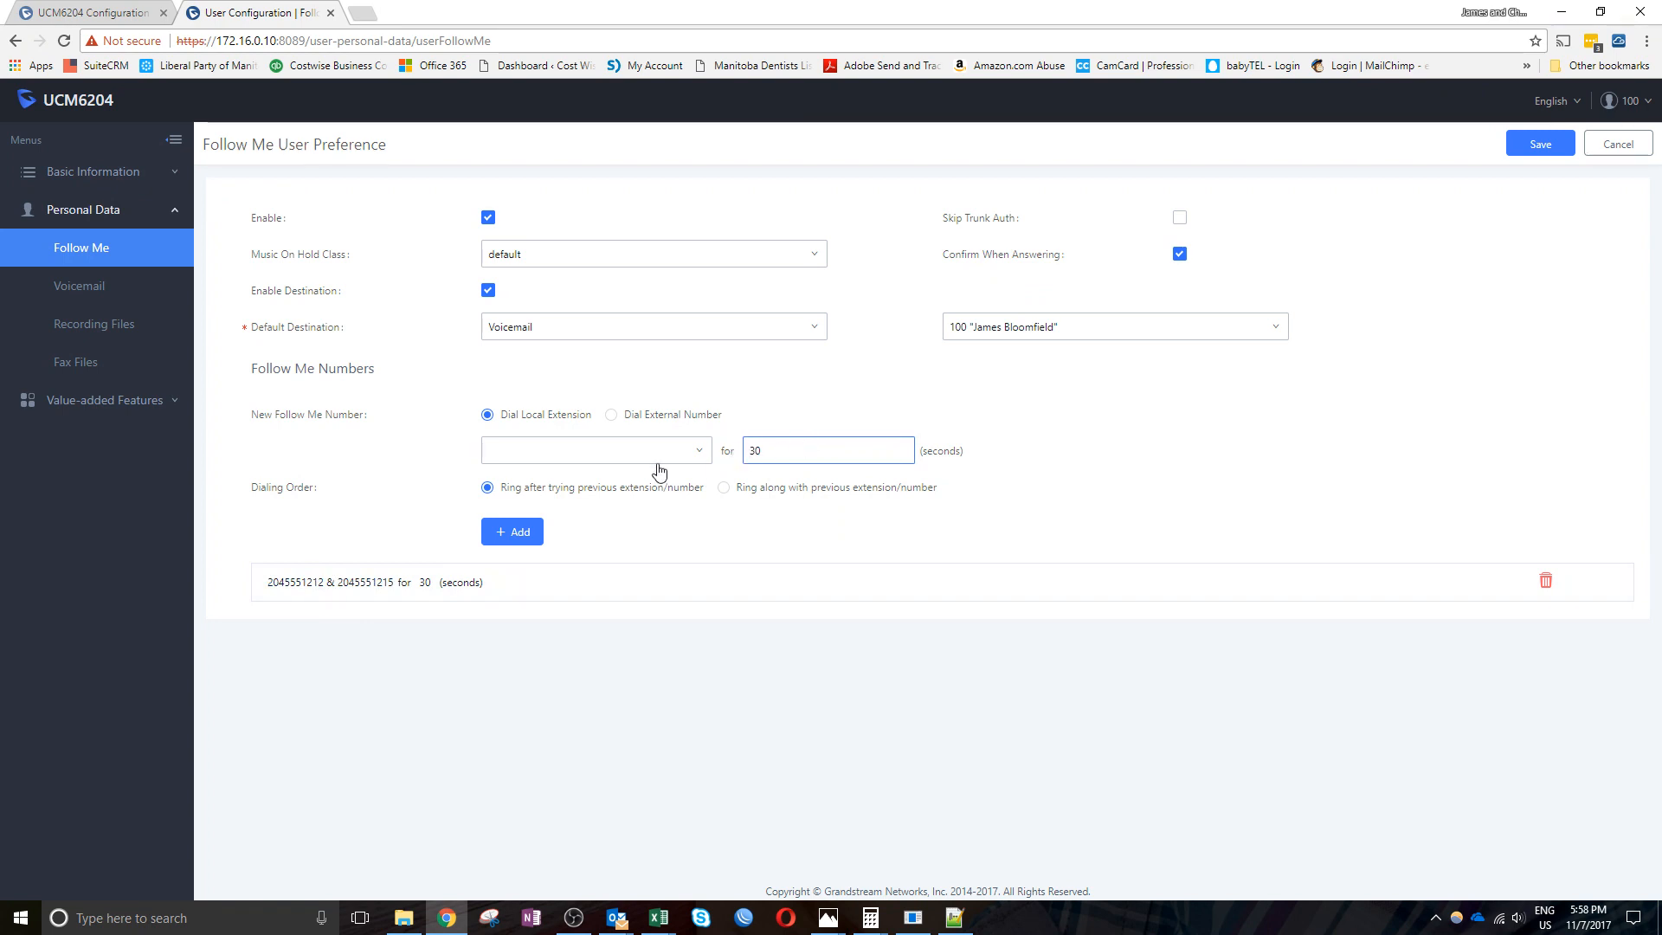
left_click(573, 451)
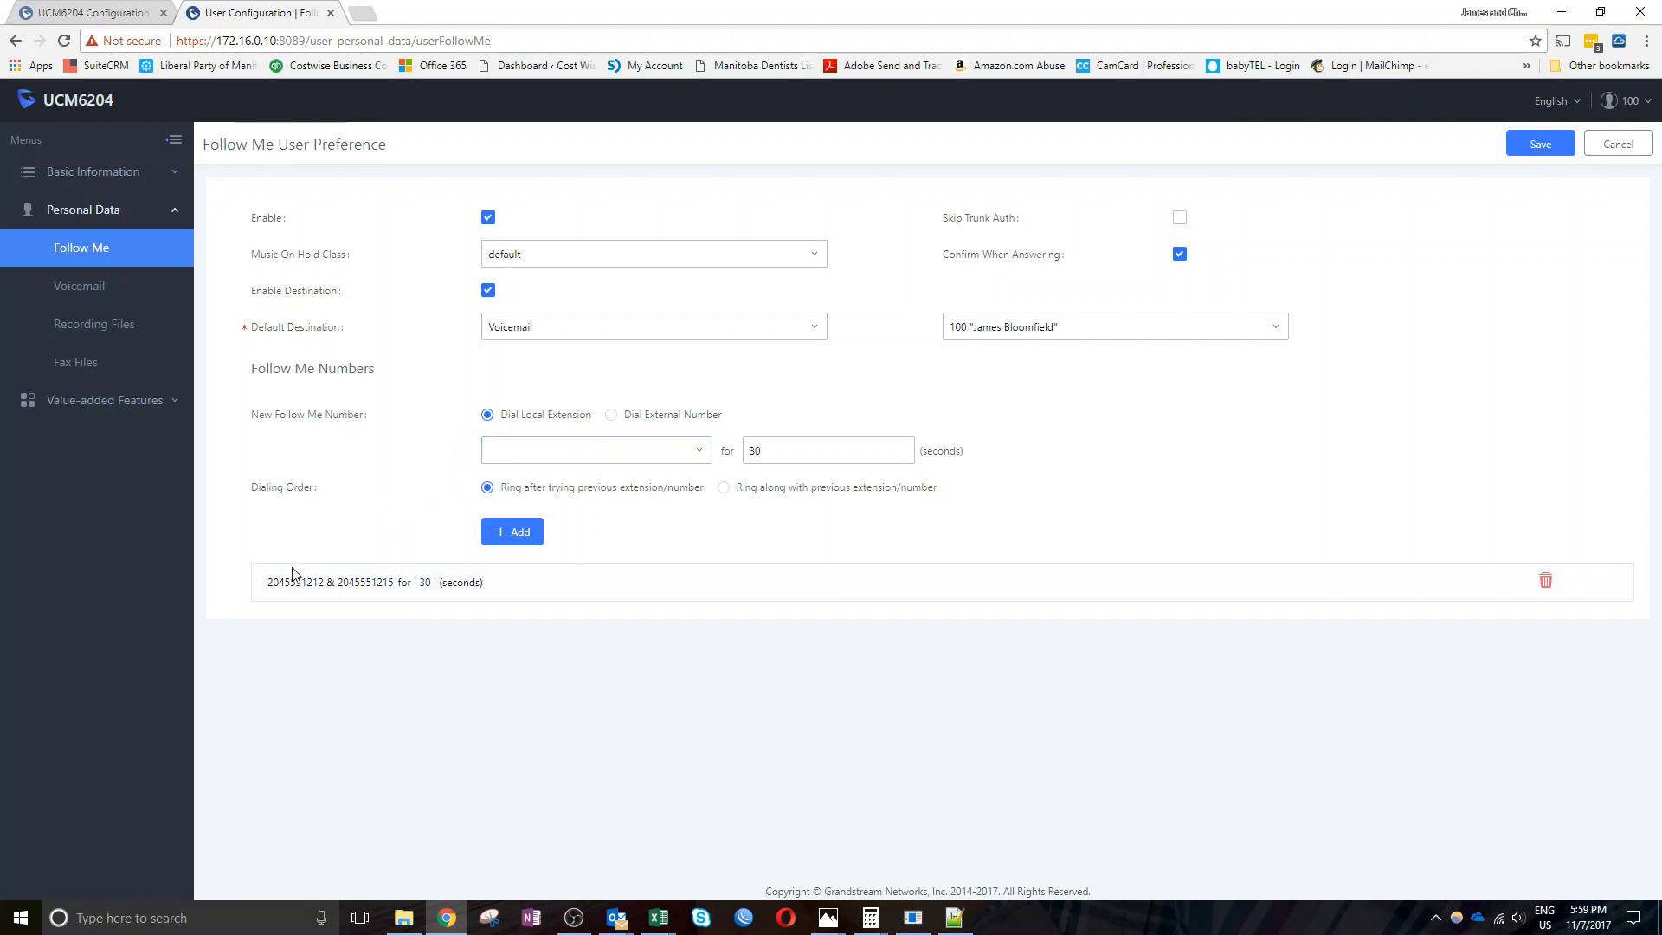
left_click_drag(314, 582, 397, 582)
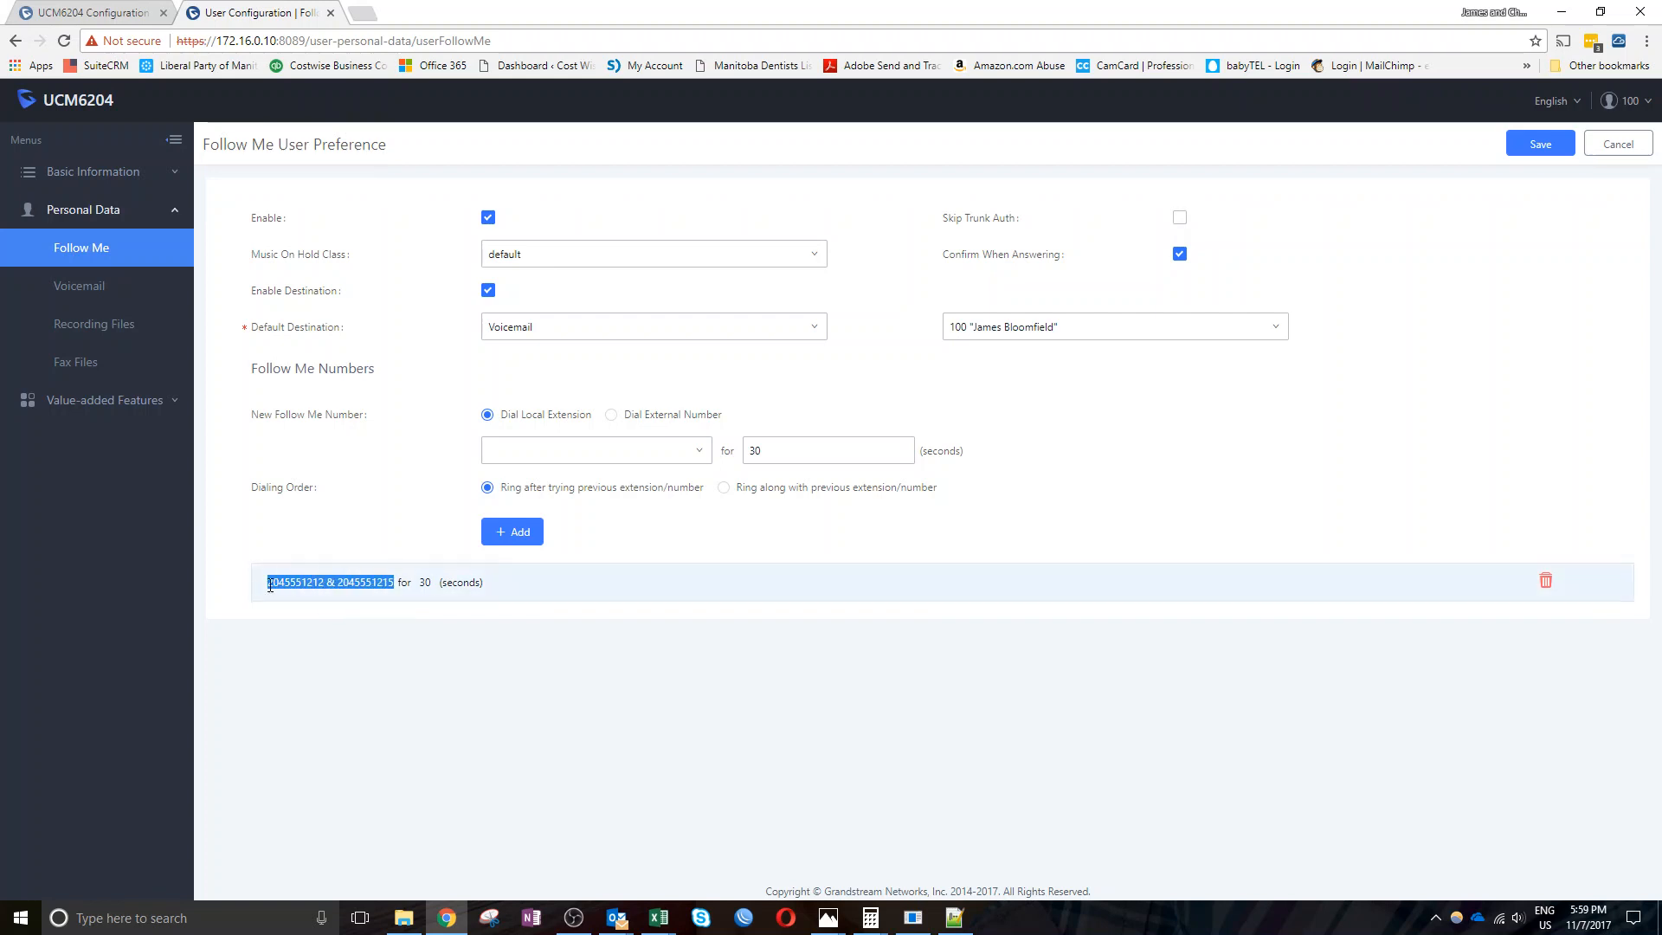
left_click_drag(270, 585, 397, 583)
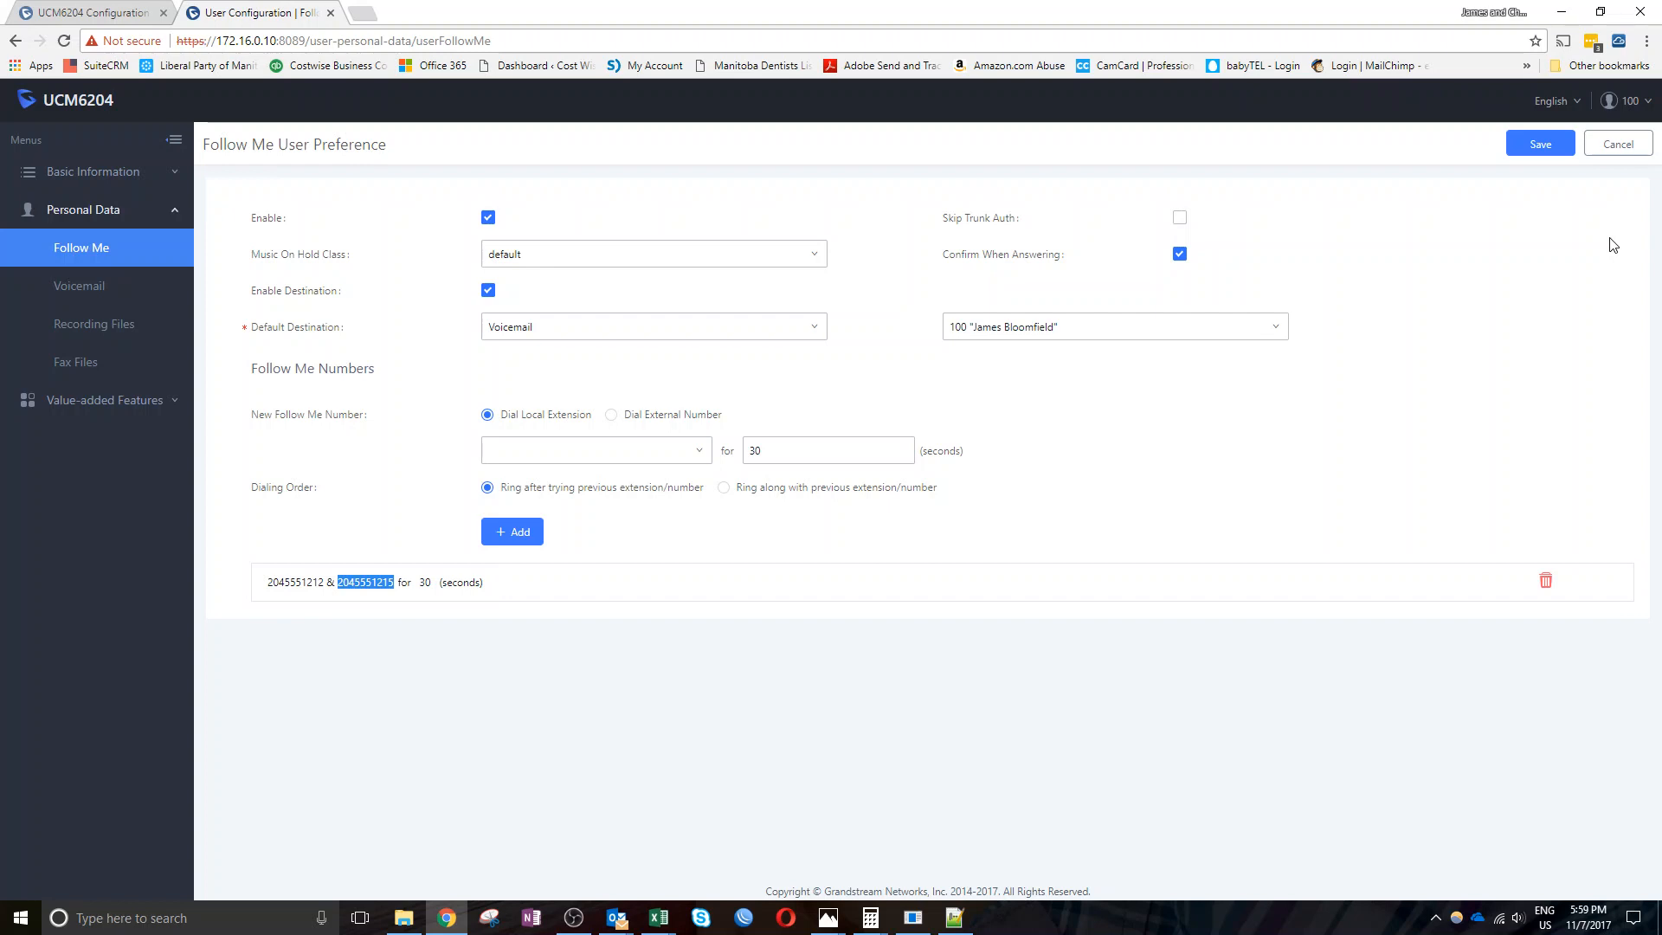
left_click(1615, 147)
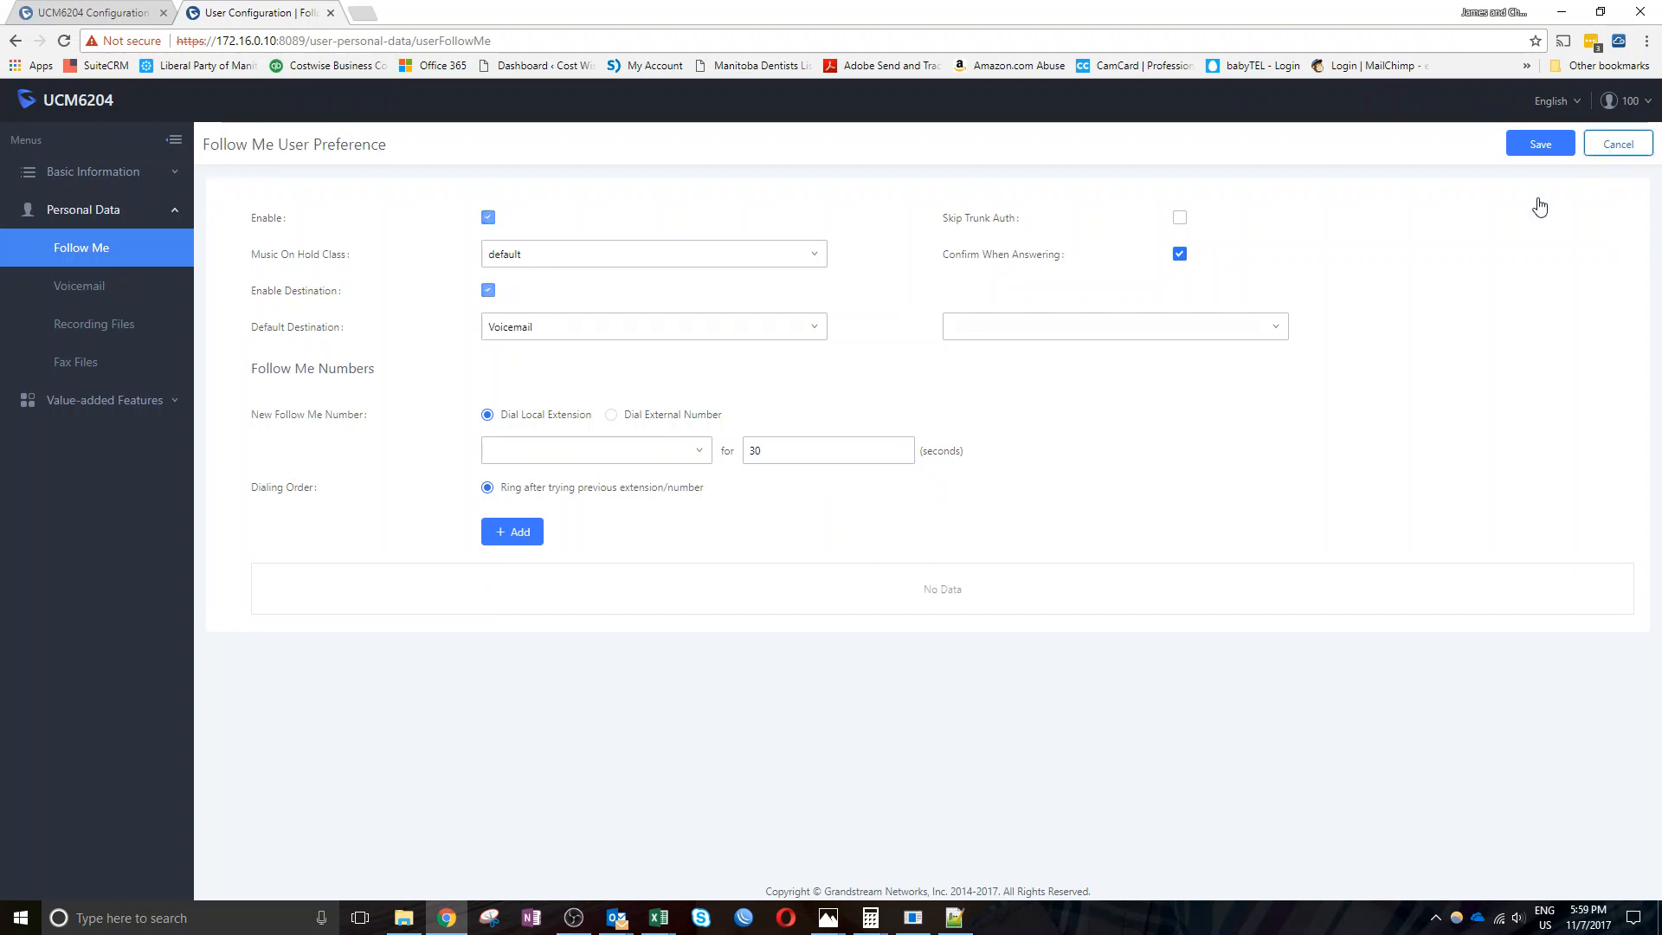
Return to User Information, expand the sidebar sections, and open Personal Config for user 100
left_click(75, 183)
left_click(66, 218)
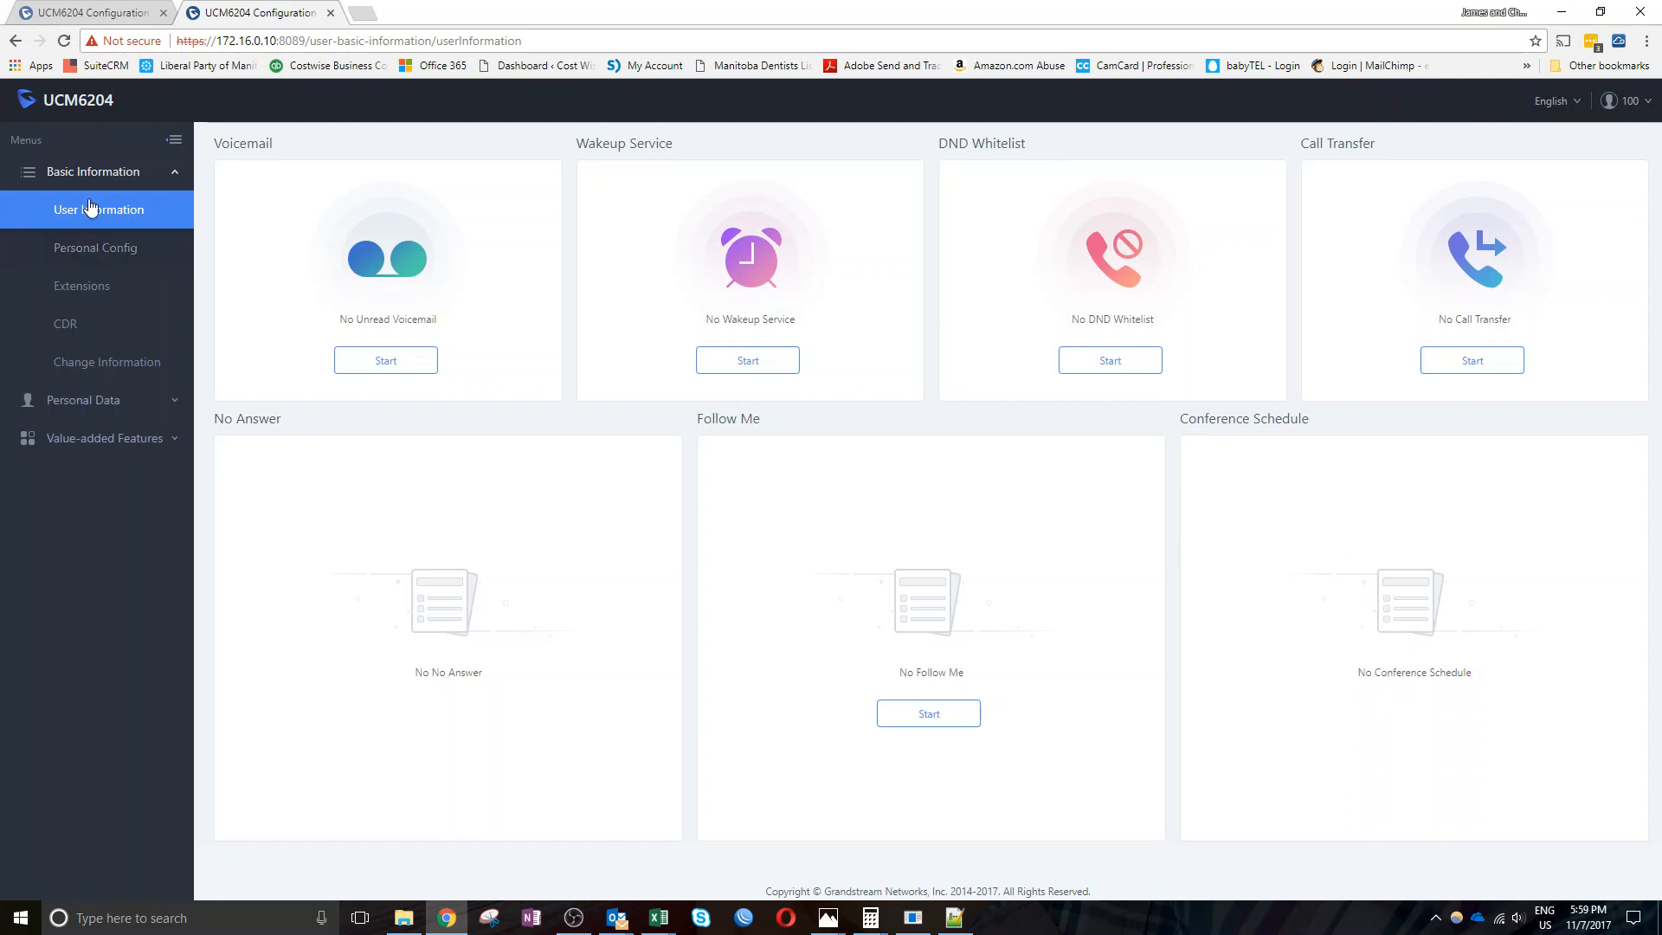
left_click(86, 438)
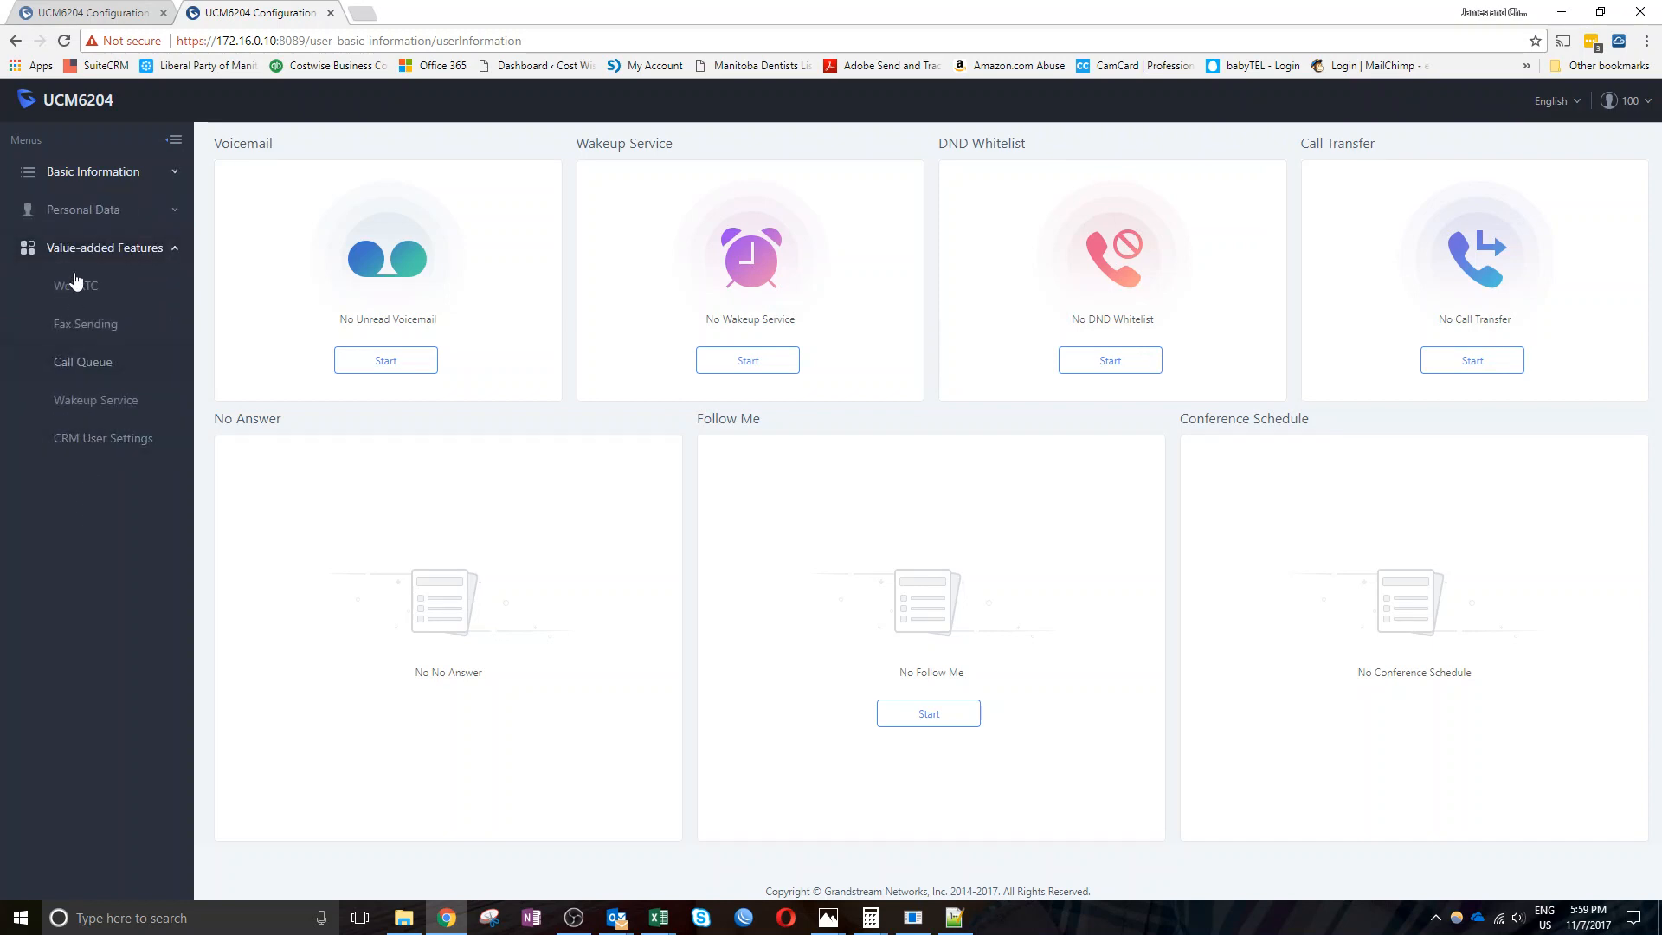
left_click(69, 217)
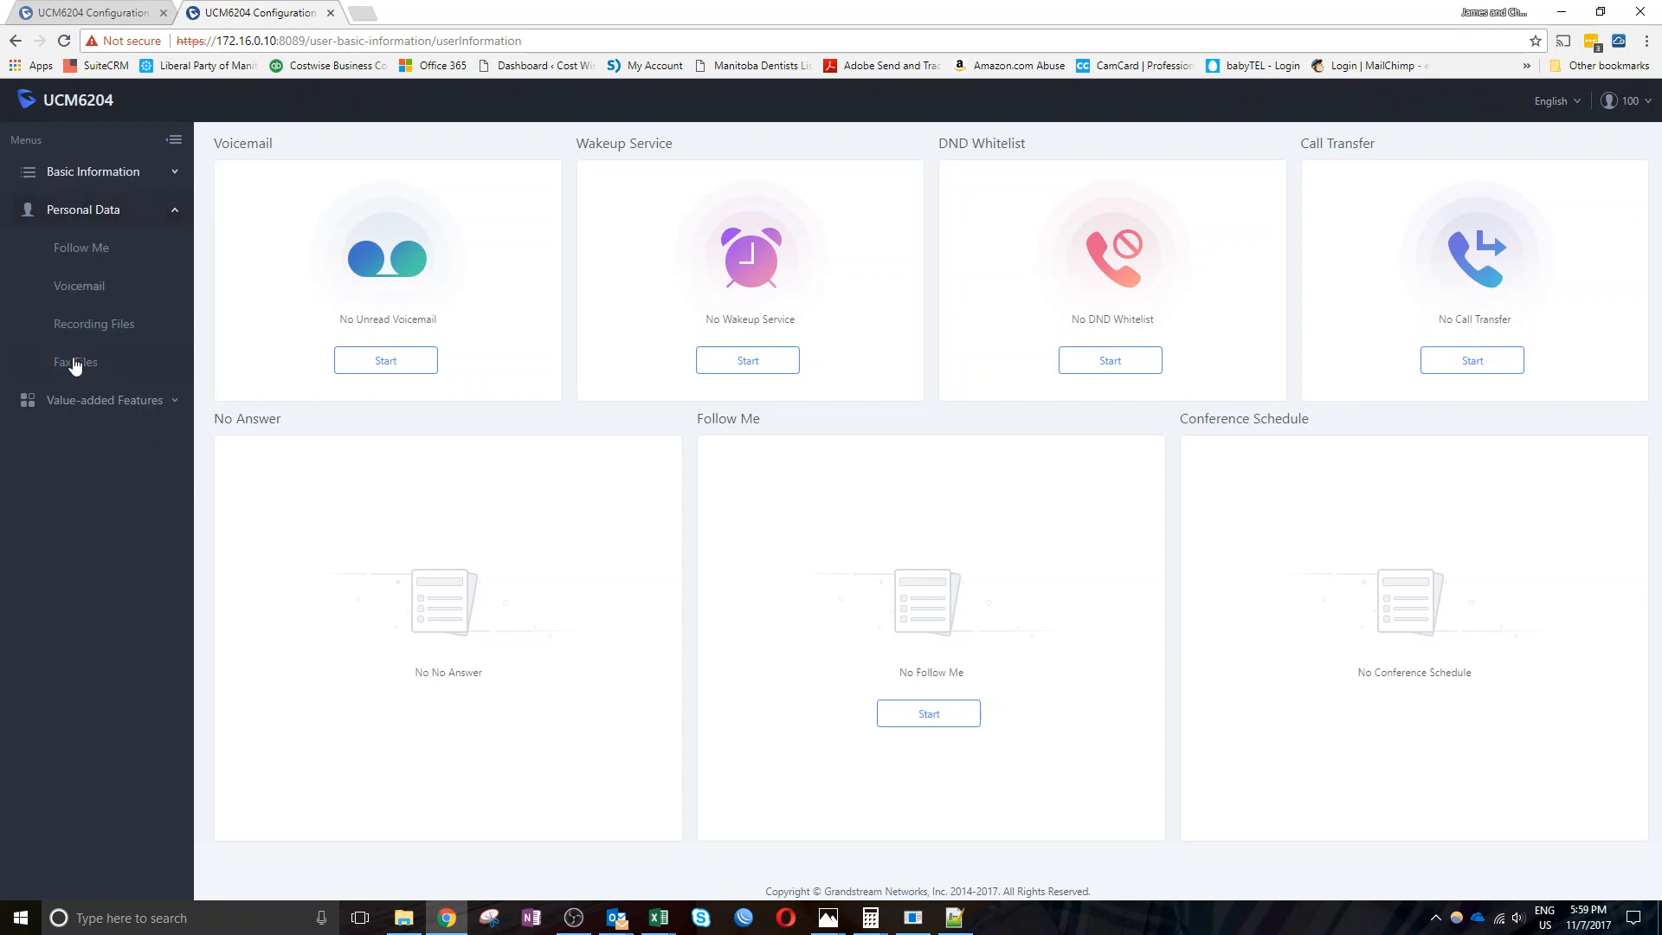
left_click(87, 177)
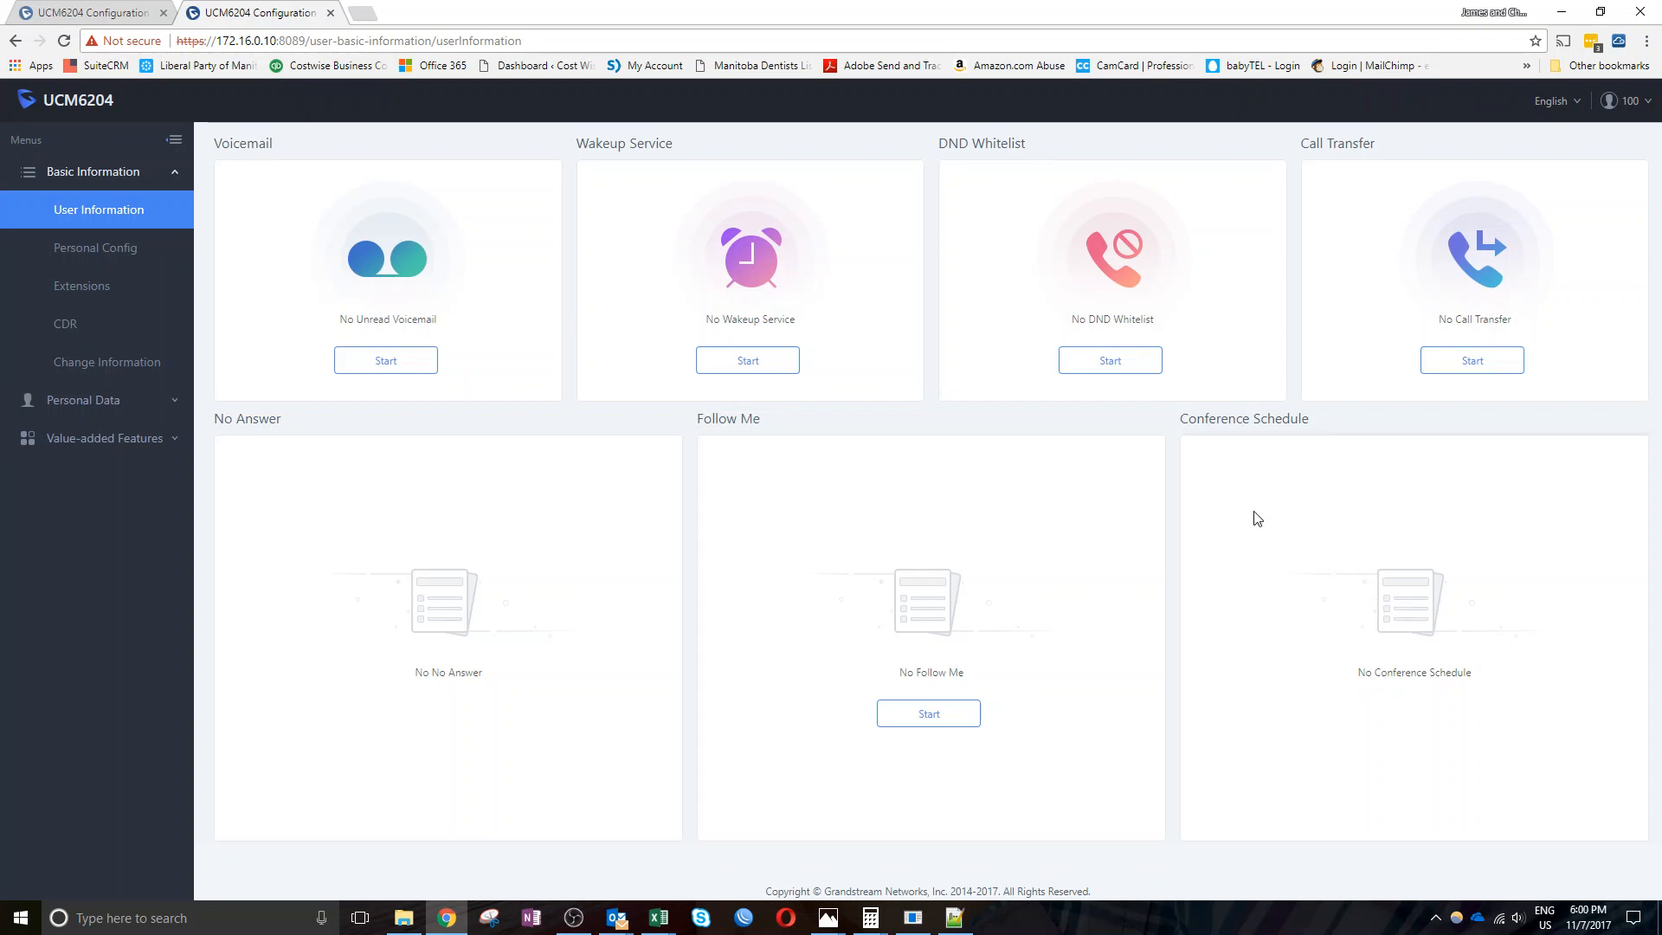
left_click_drag(1315, 555, 1534, 728)
left_click(108, 257)
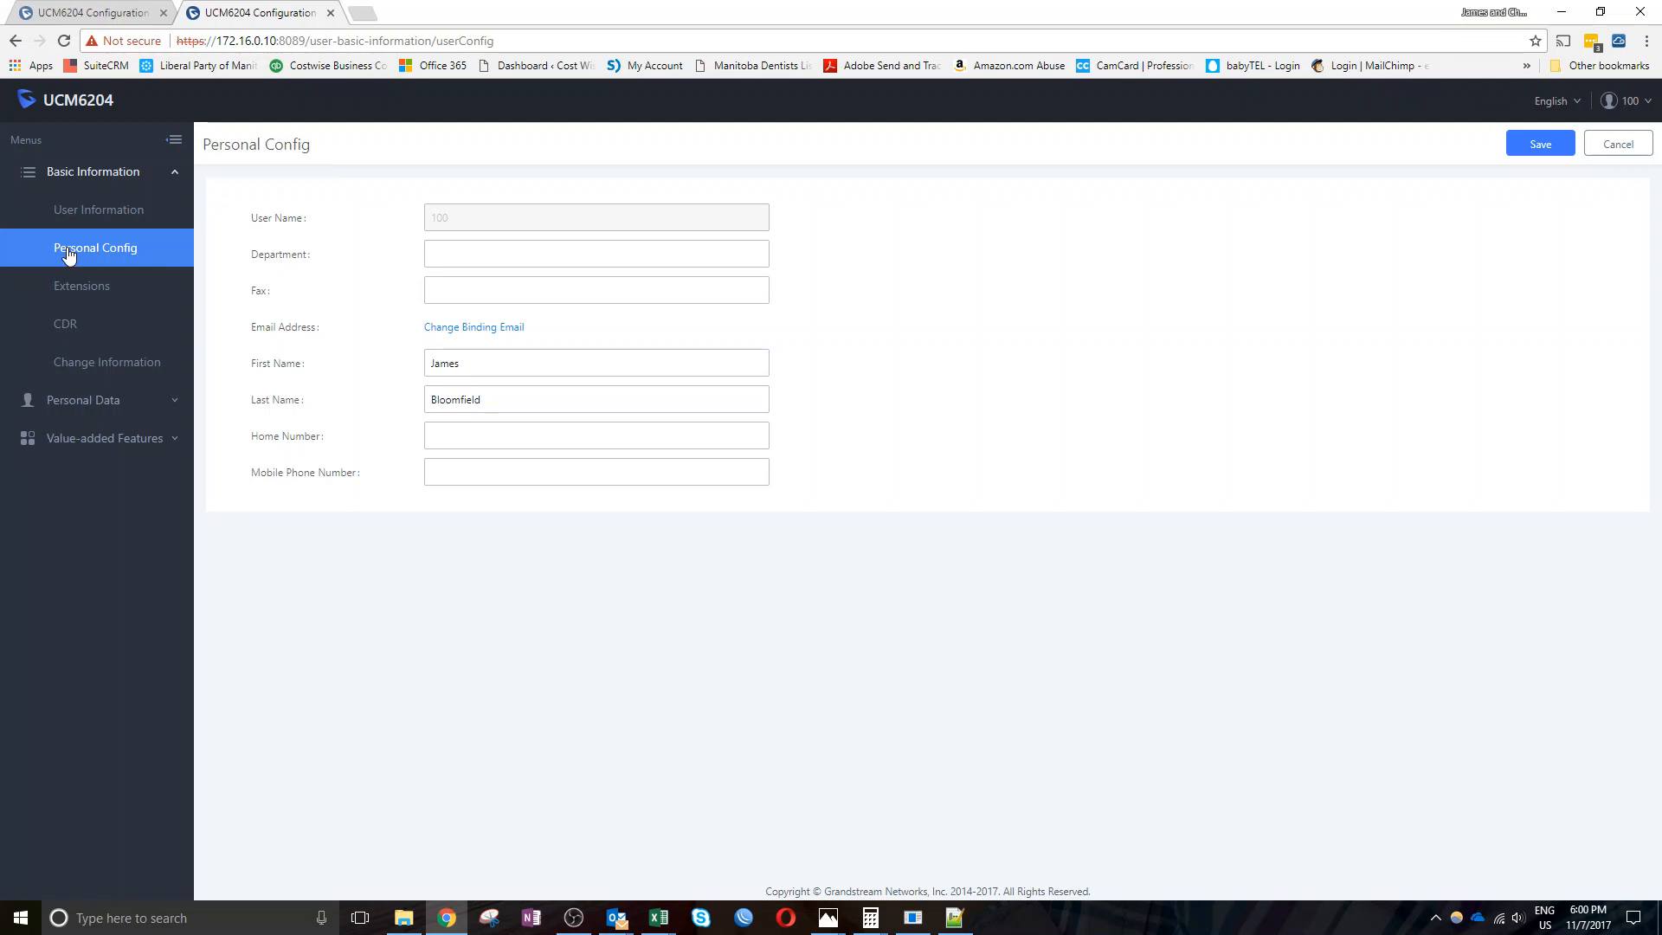
Step through the Department, Fax and Mobile Phone fields, then go to extension 100's basic settings
left_click(445, 255)
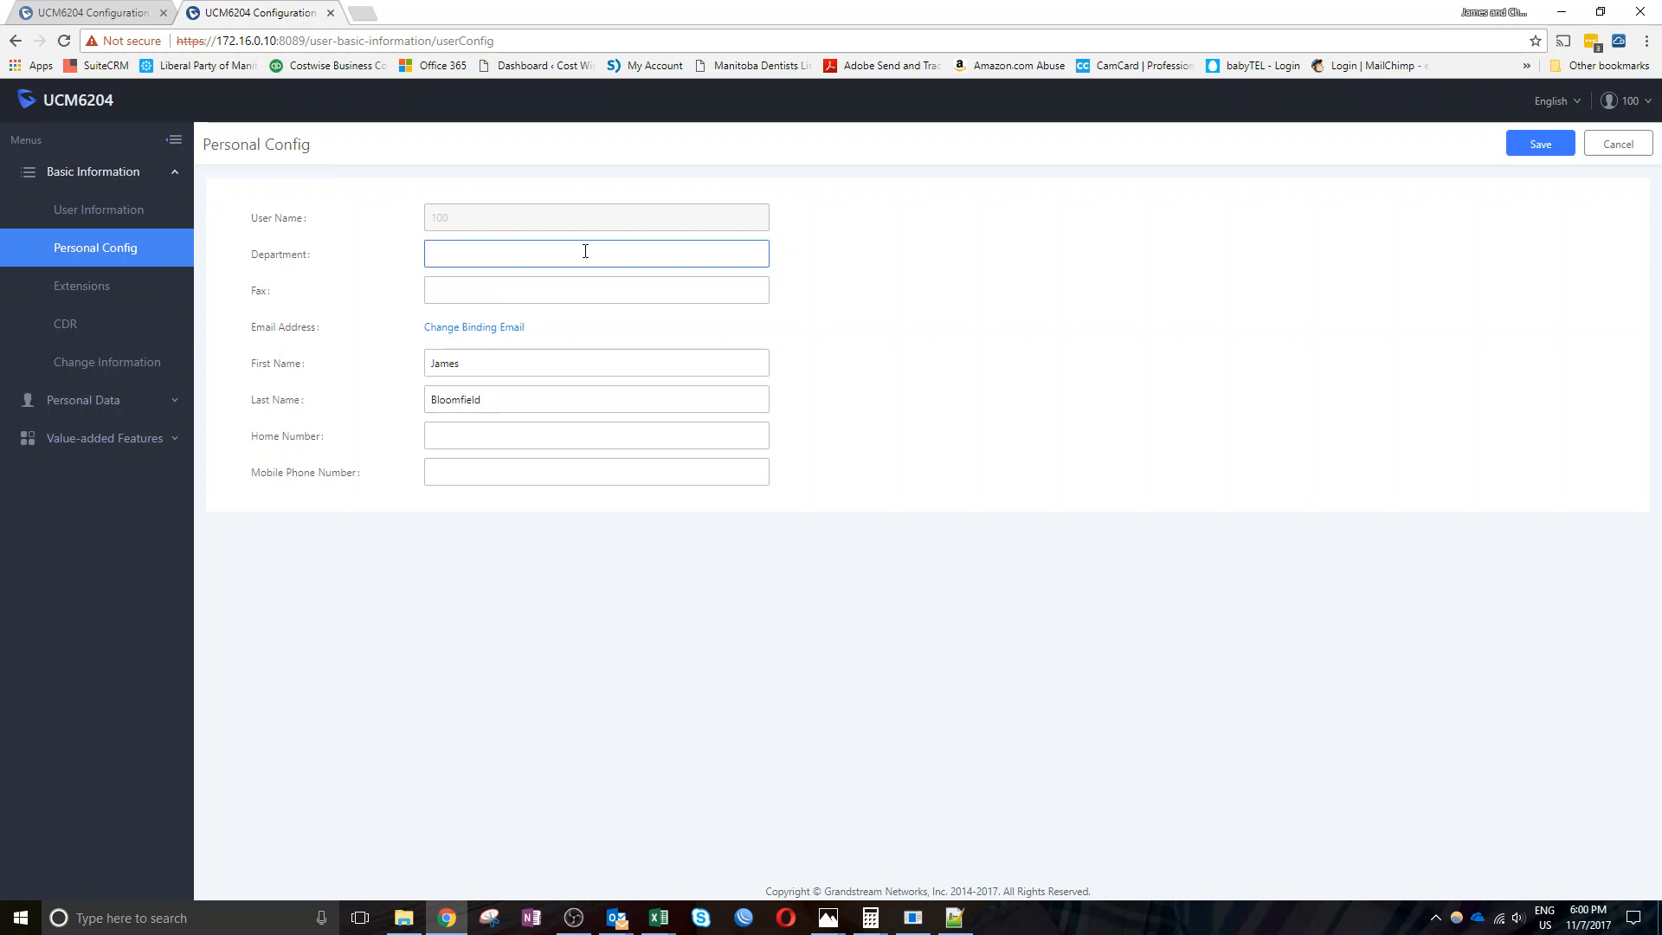
left_click(540, 295)
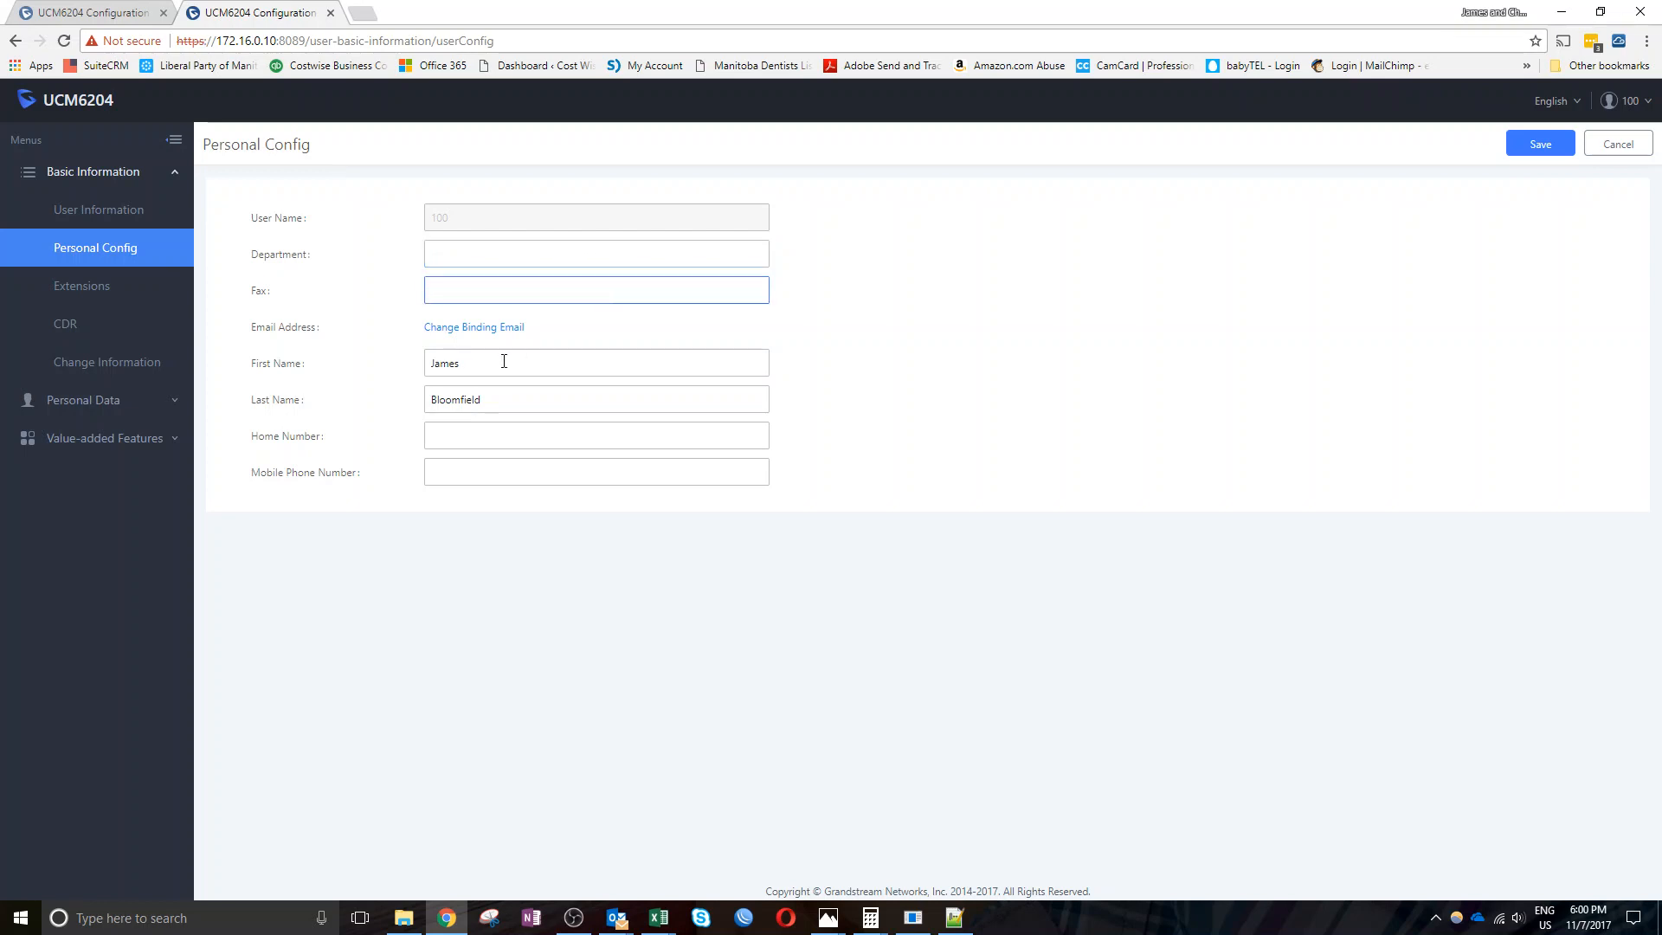
left_click(459, 472)
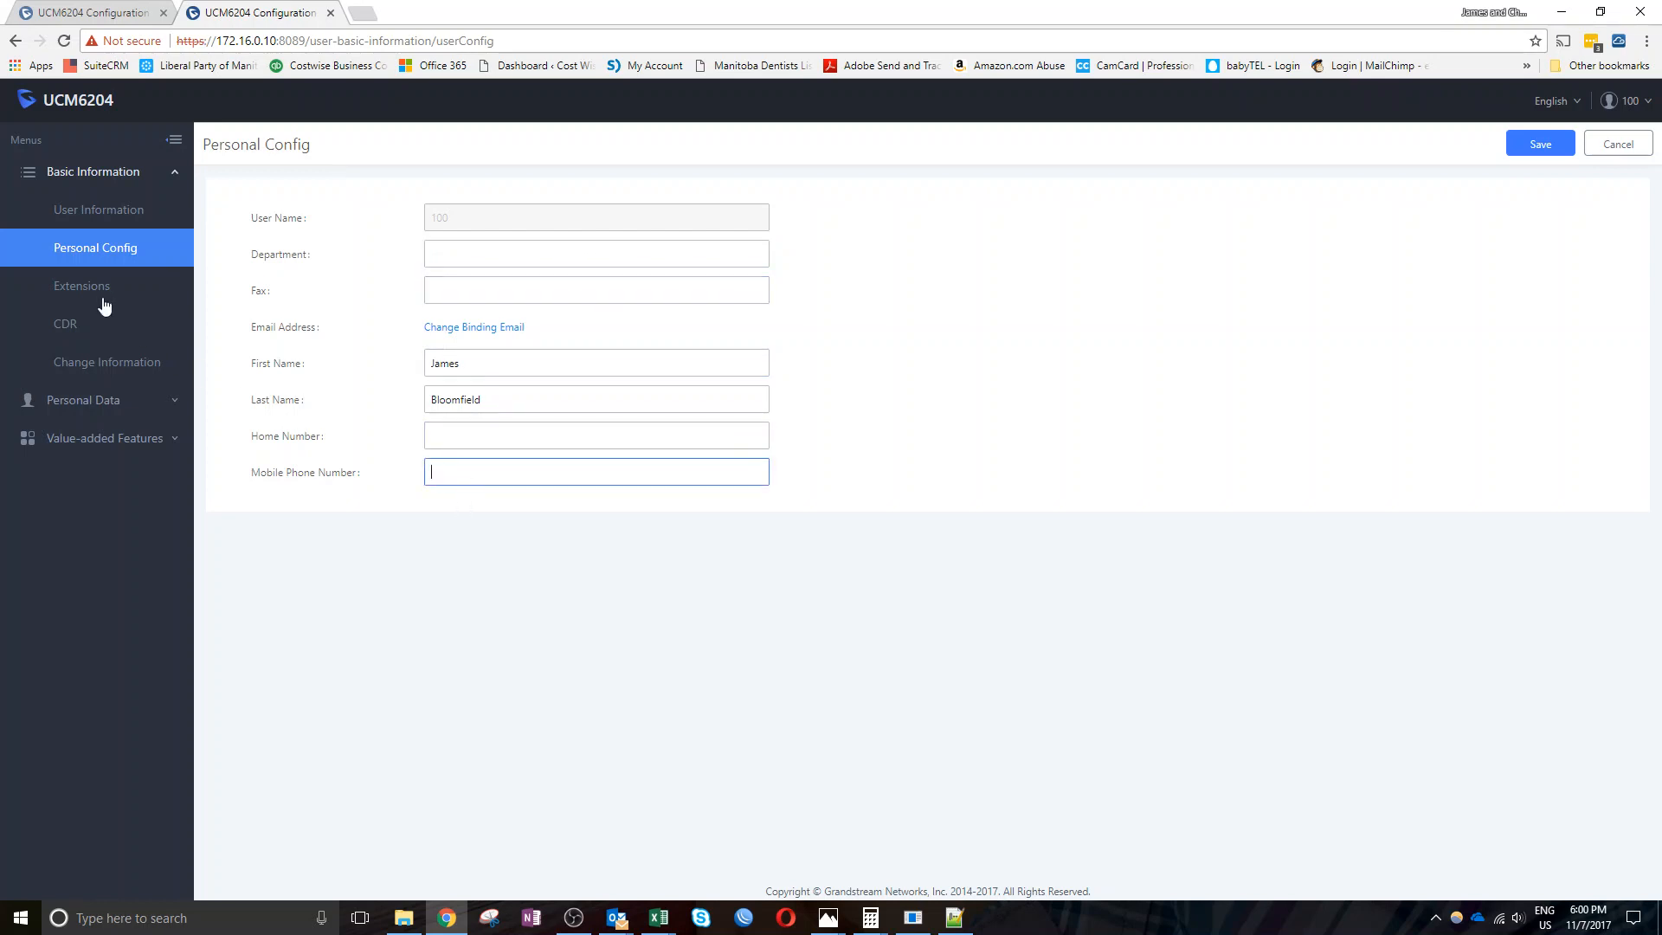
left_click(84, 288)
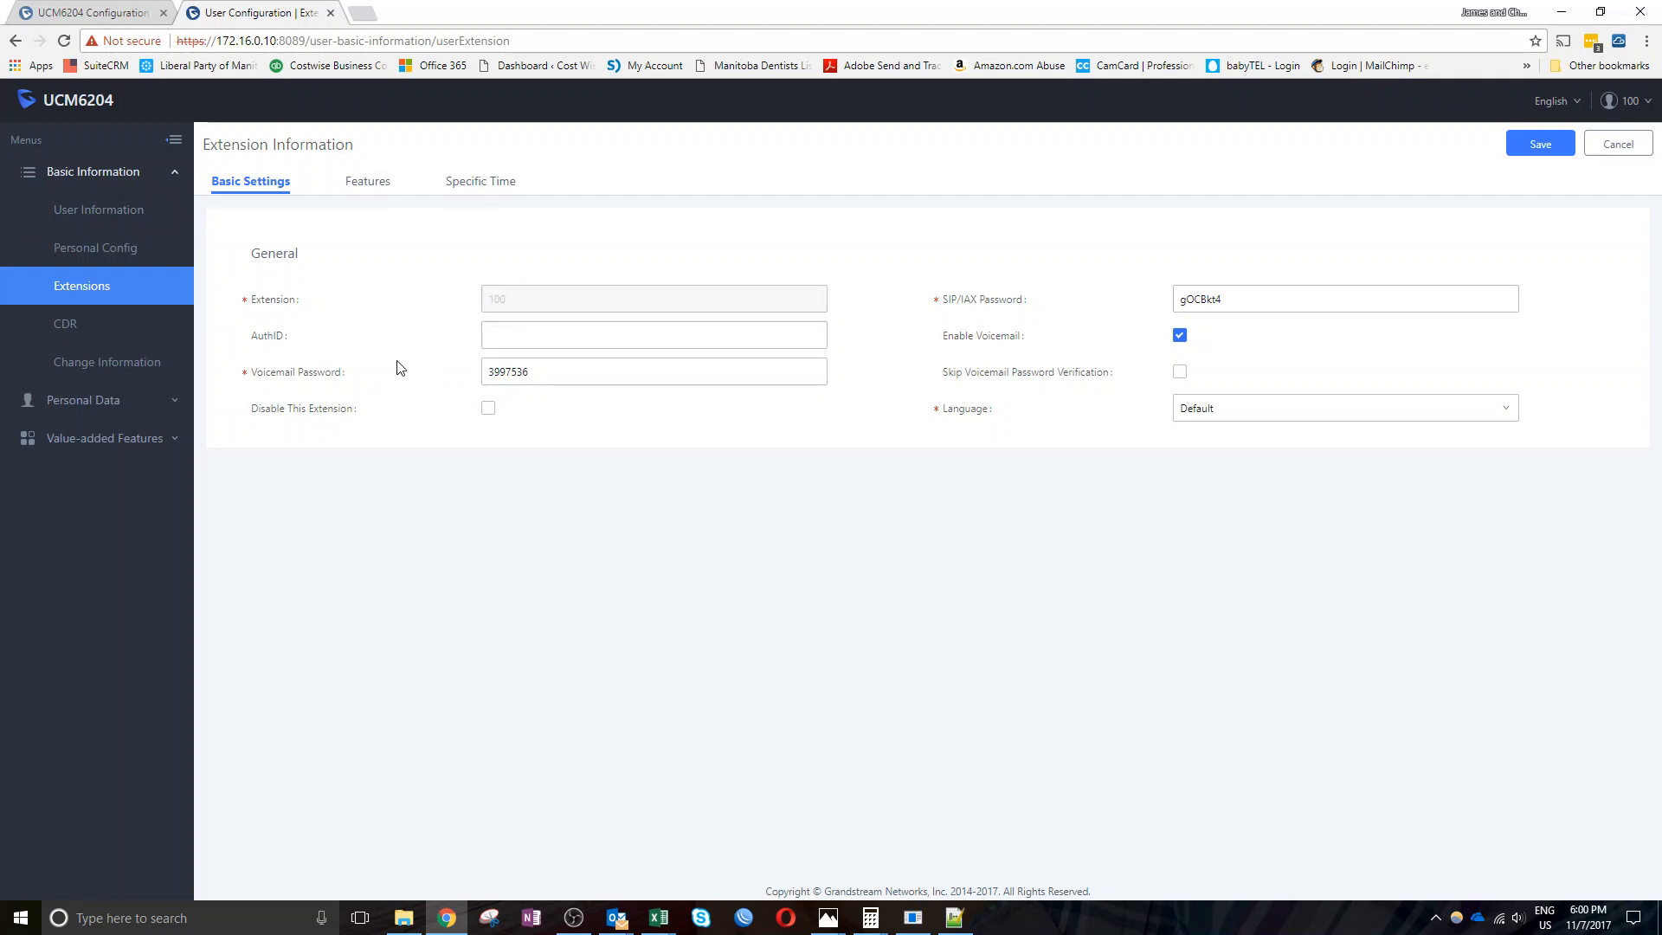
Inspect the AuthID, SIP/IAX password and voicemail password values
left_click(510, 341)
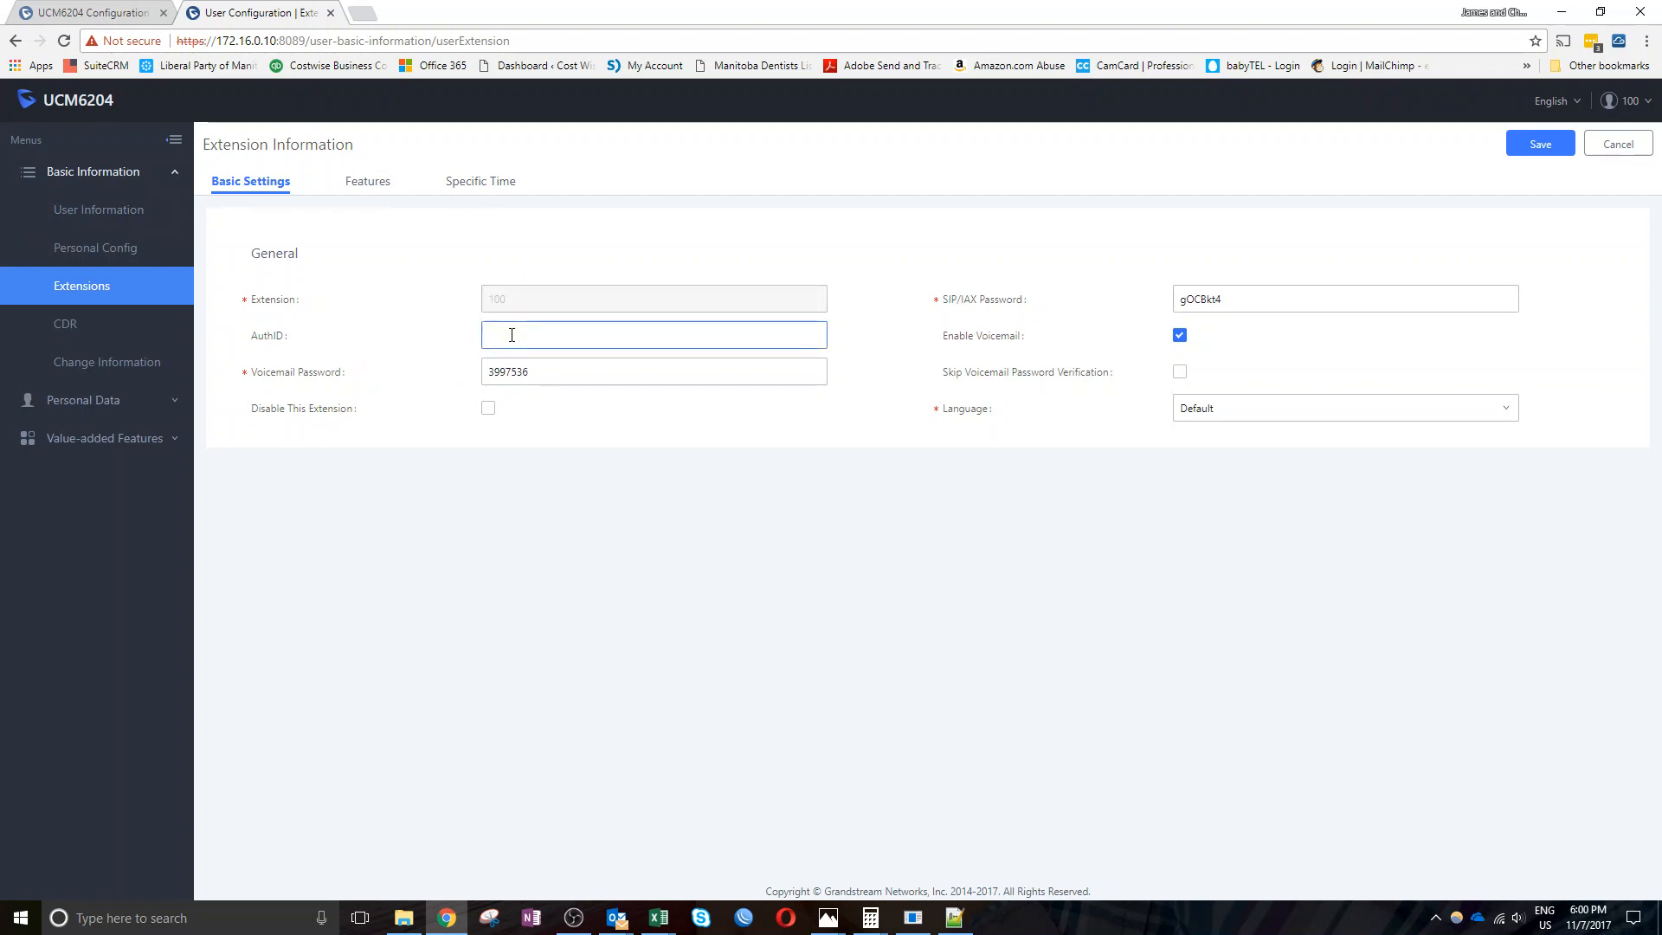
key("shift+Tab")
key("shift+Tab")
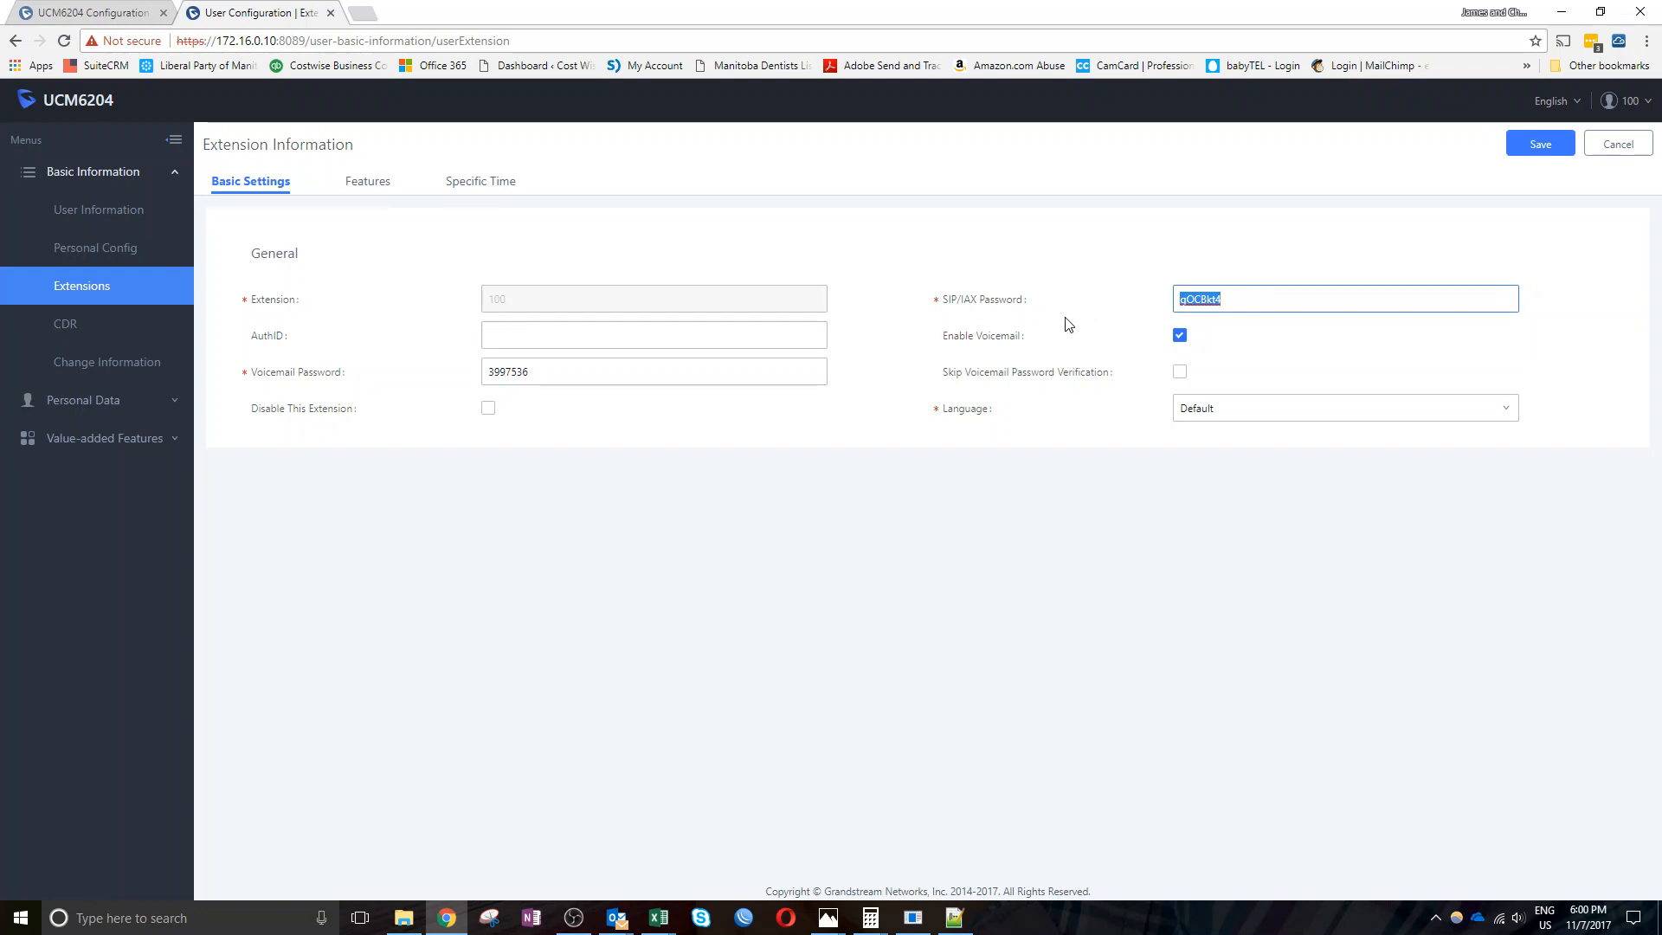
left_click(706, 370)
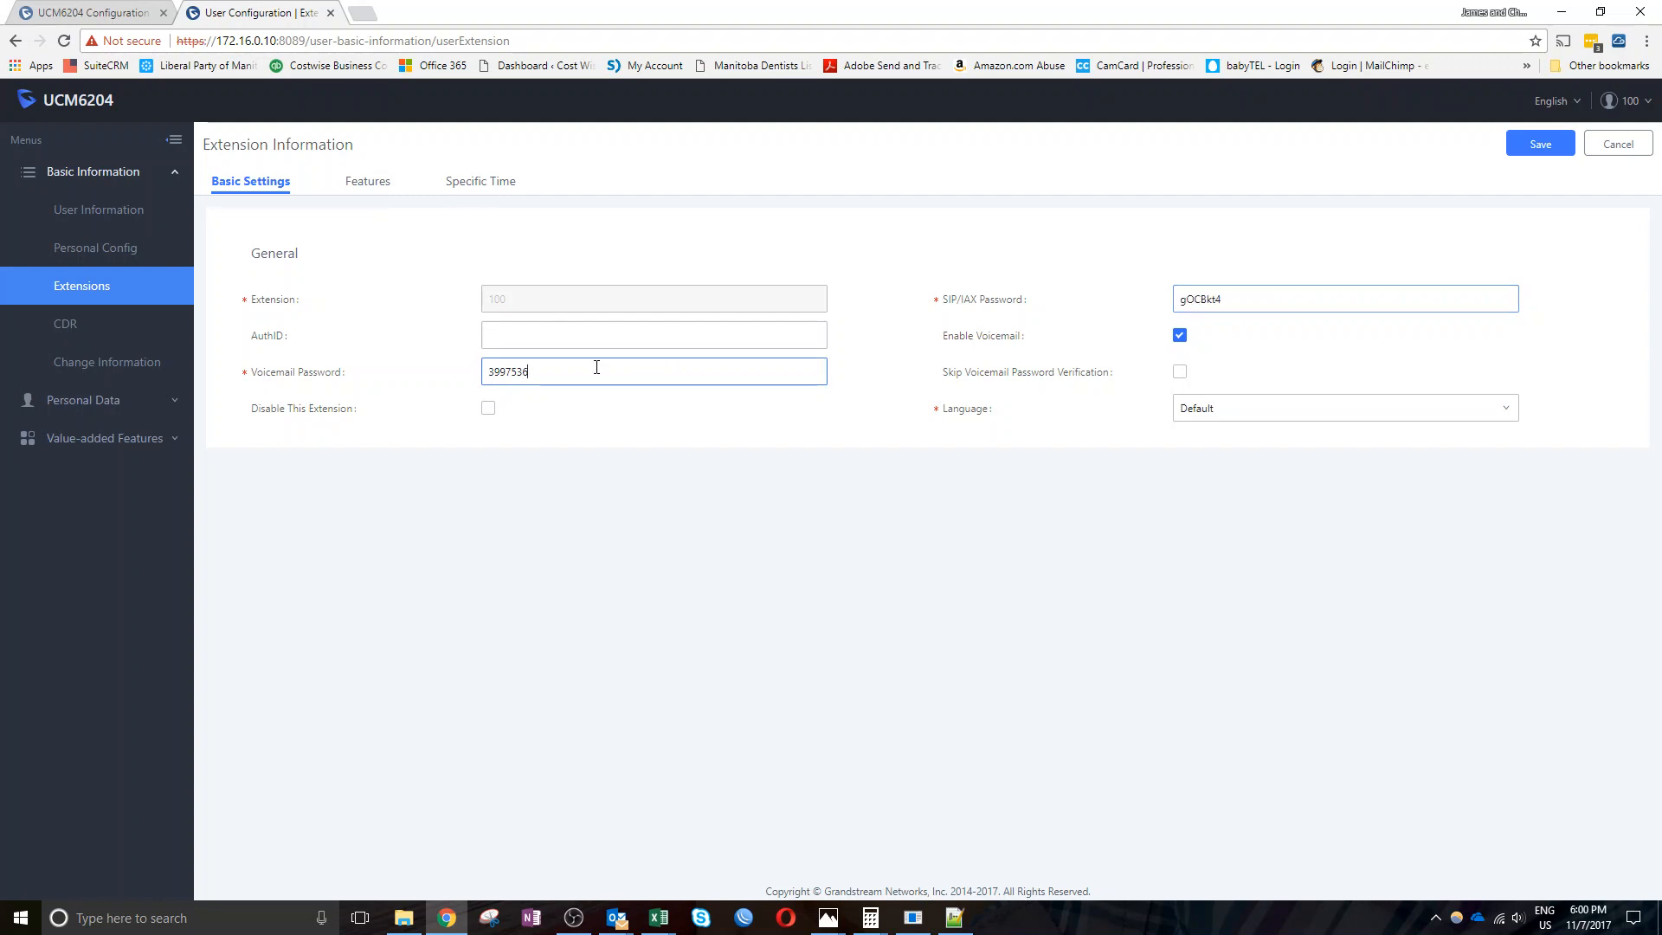
left_click_drag(596, 368, 415, 374)
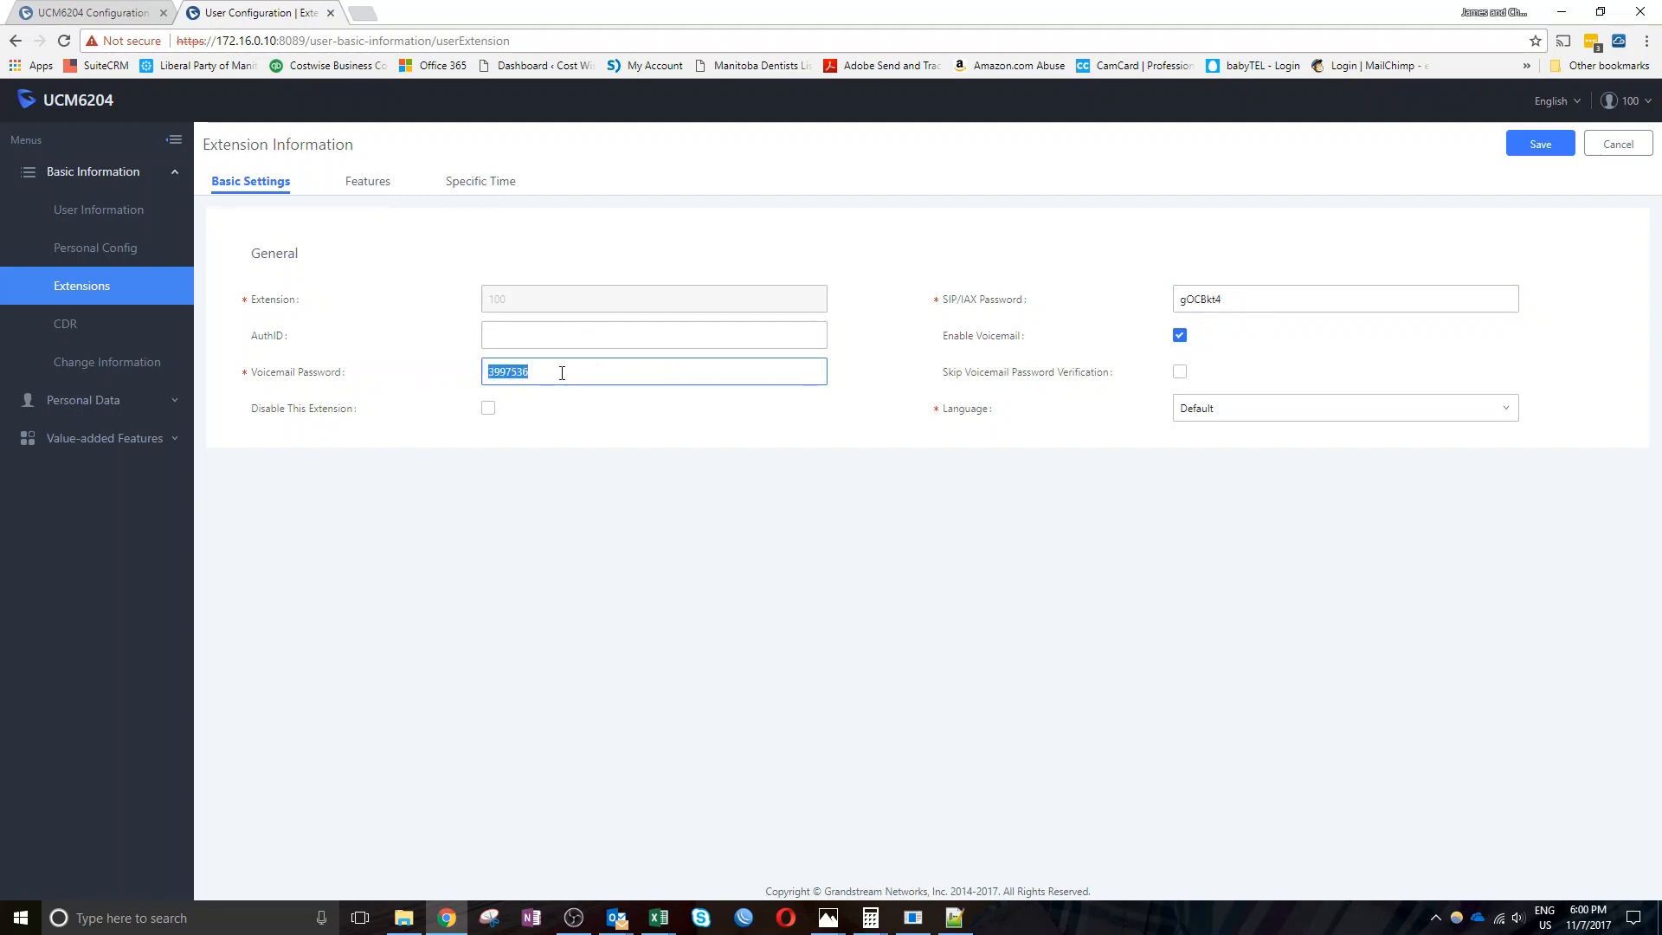
left_click_drag(562, 373, 474, 381)
left_click_drag(592, 371, 467, 380)
left_click_drag(545, 373, 482, 385)
left_click(491, 371)
left_click_drag(491, 371, 541, 372)
Enable Skip Voicemail Password Verification, leaving the language at Default
left_click(1180, 372)
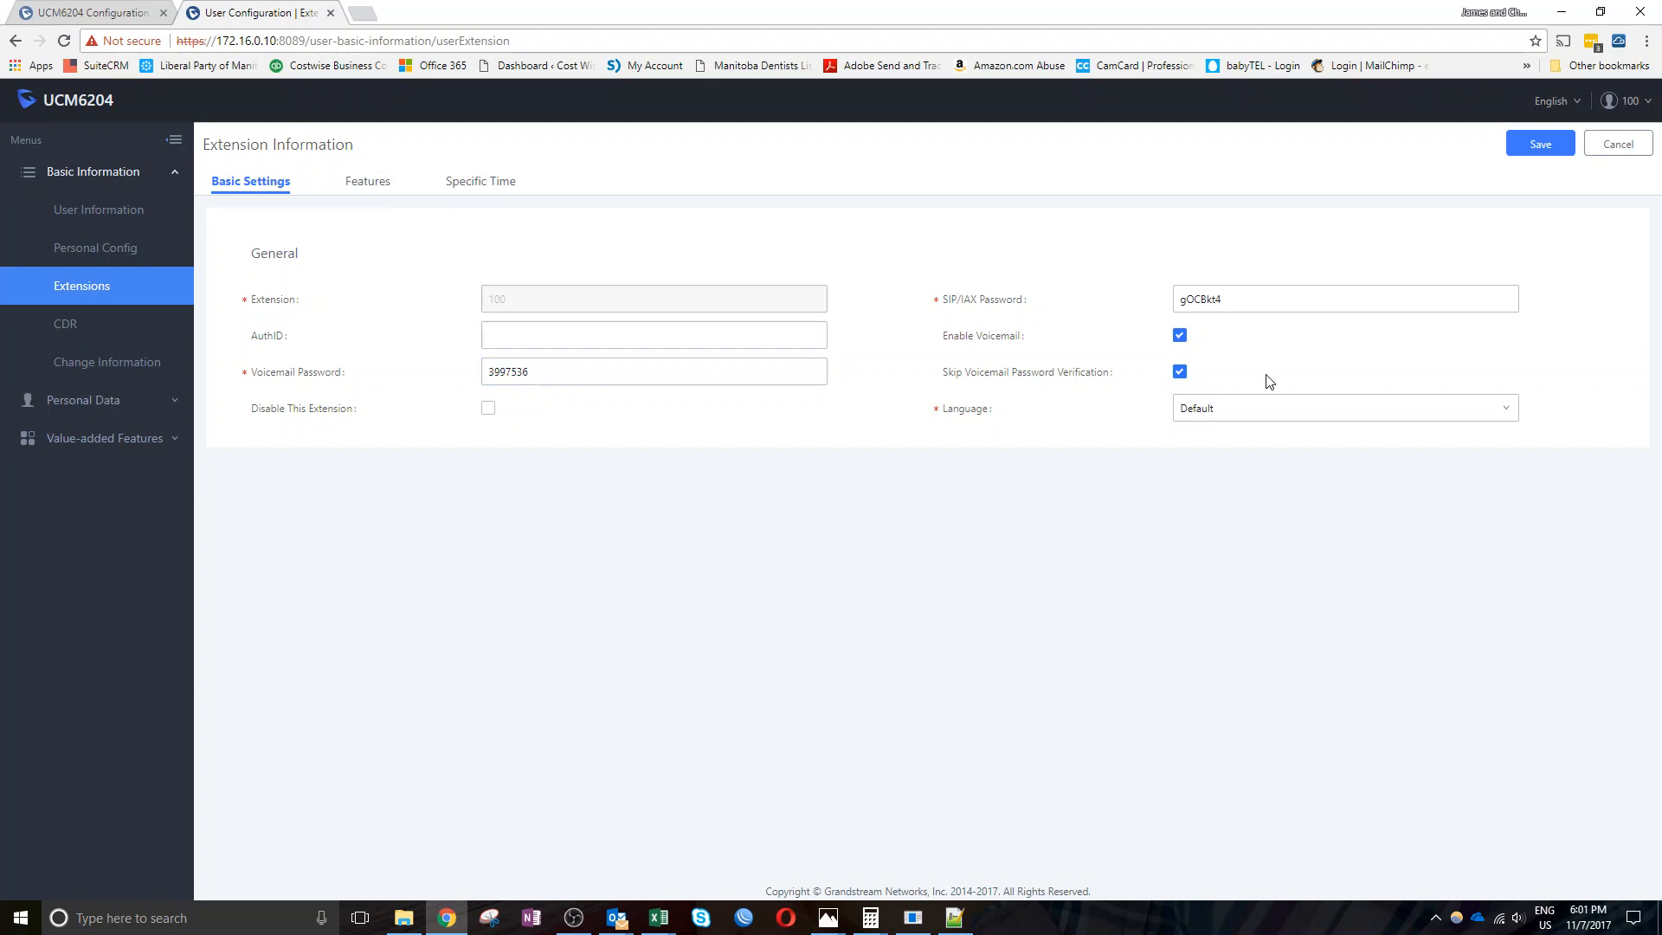
left_click_drag(939, 374, 1091, 399)
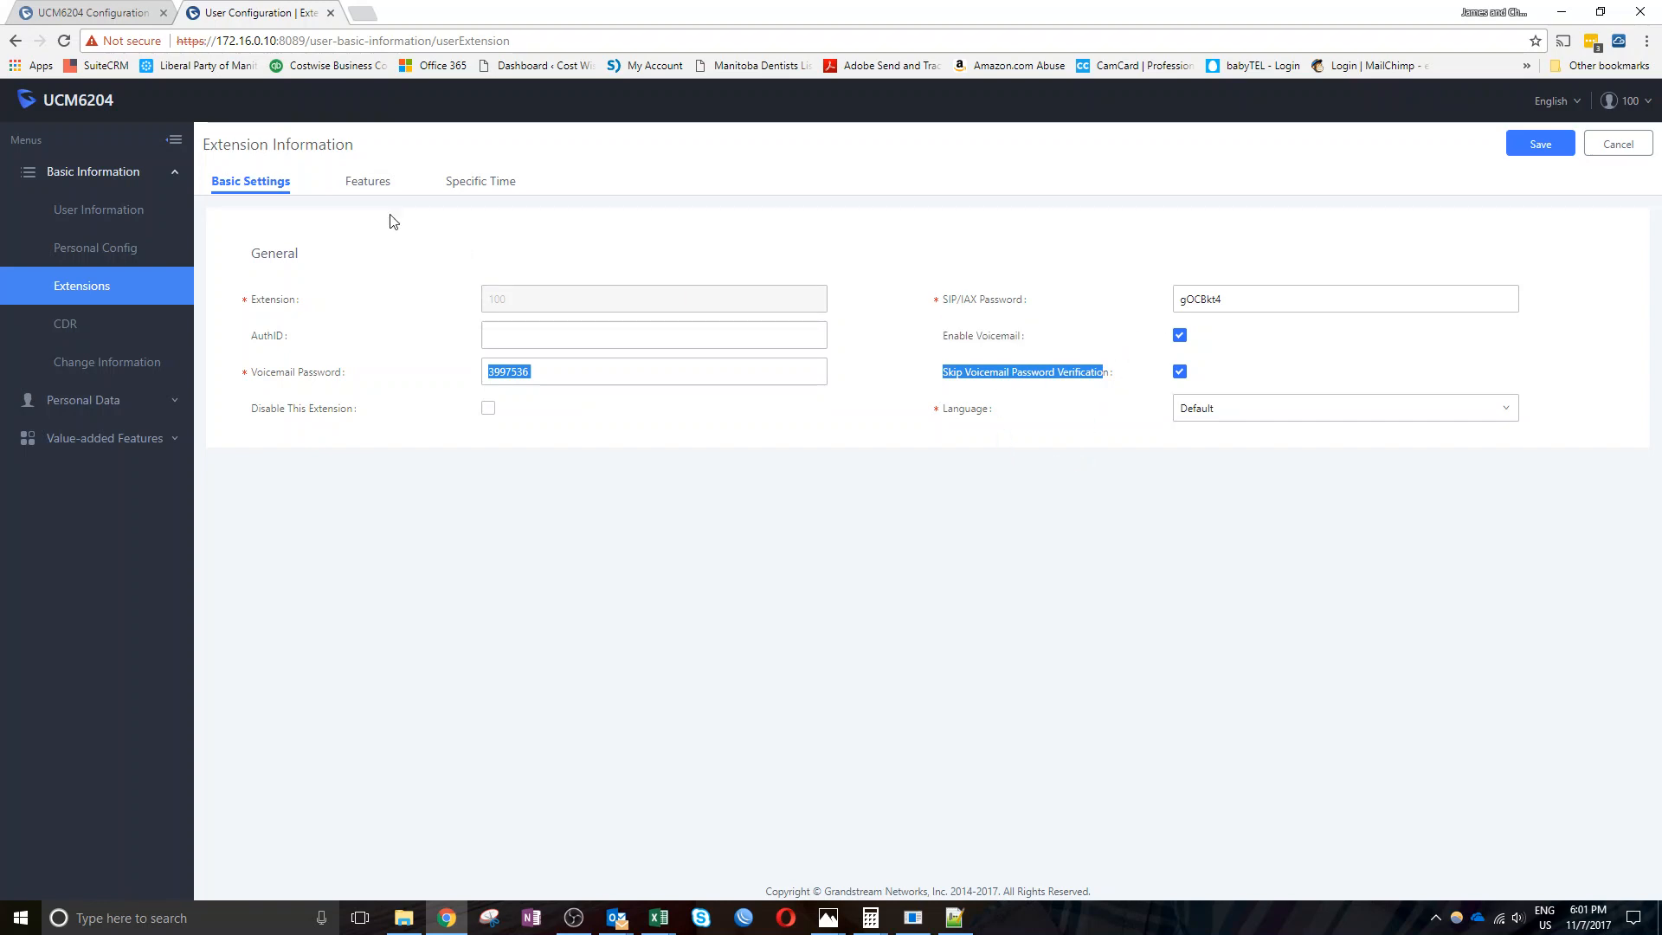
left_click(1339, 417)
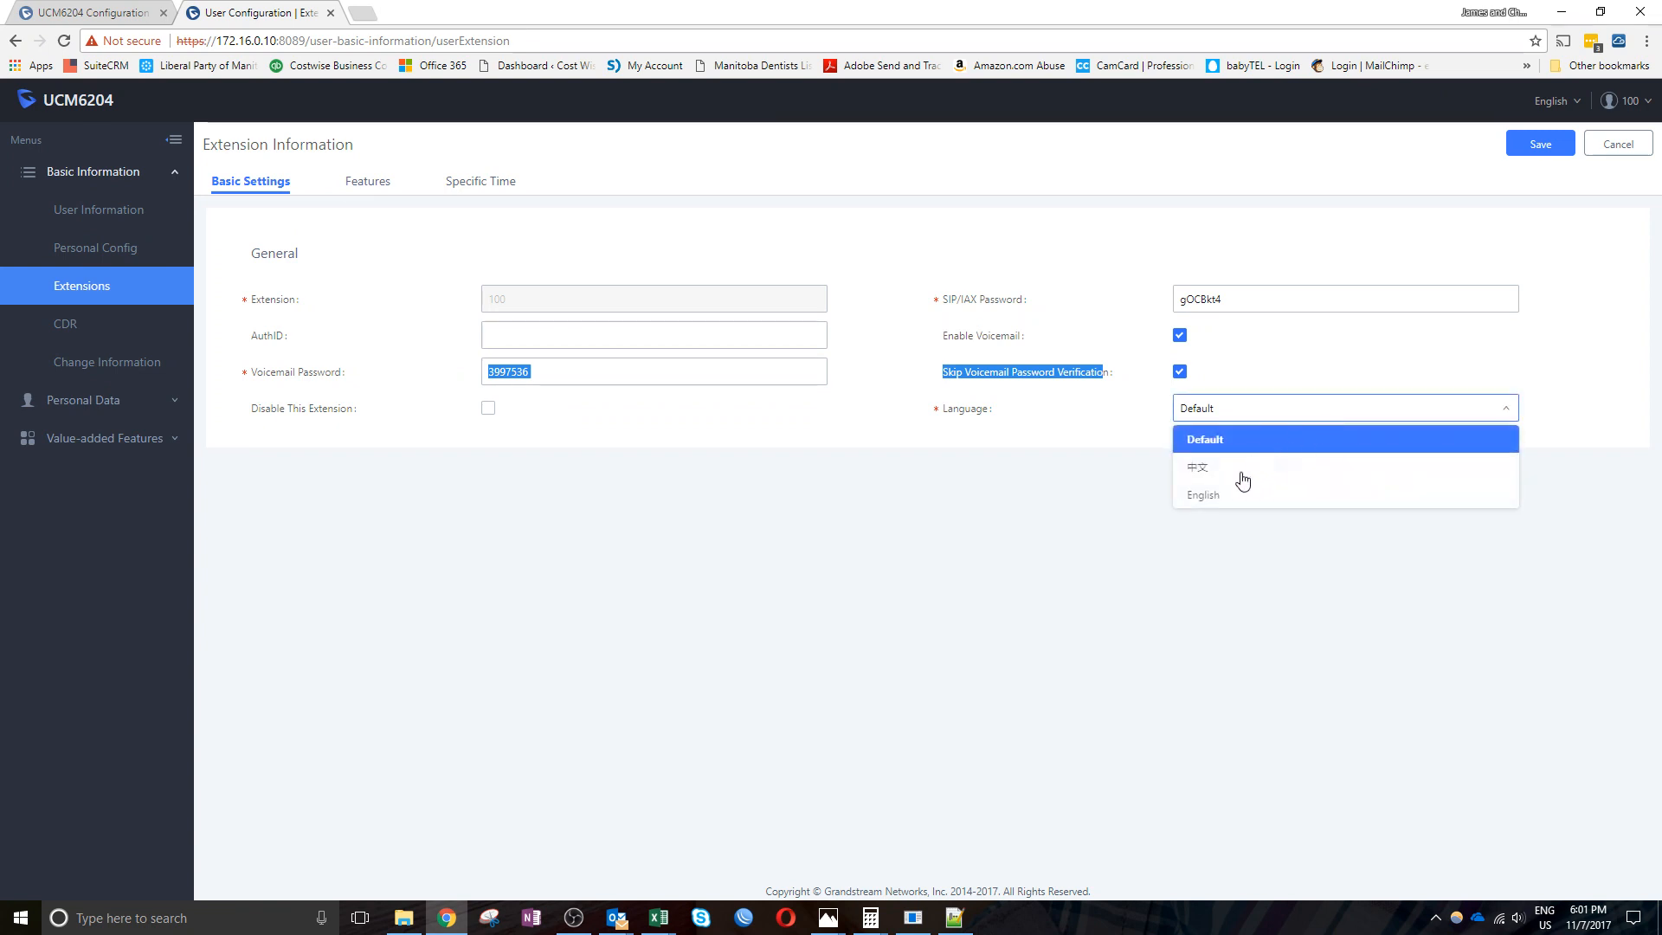
left_click(991, 484)
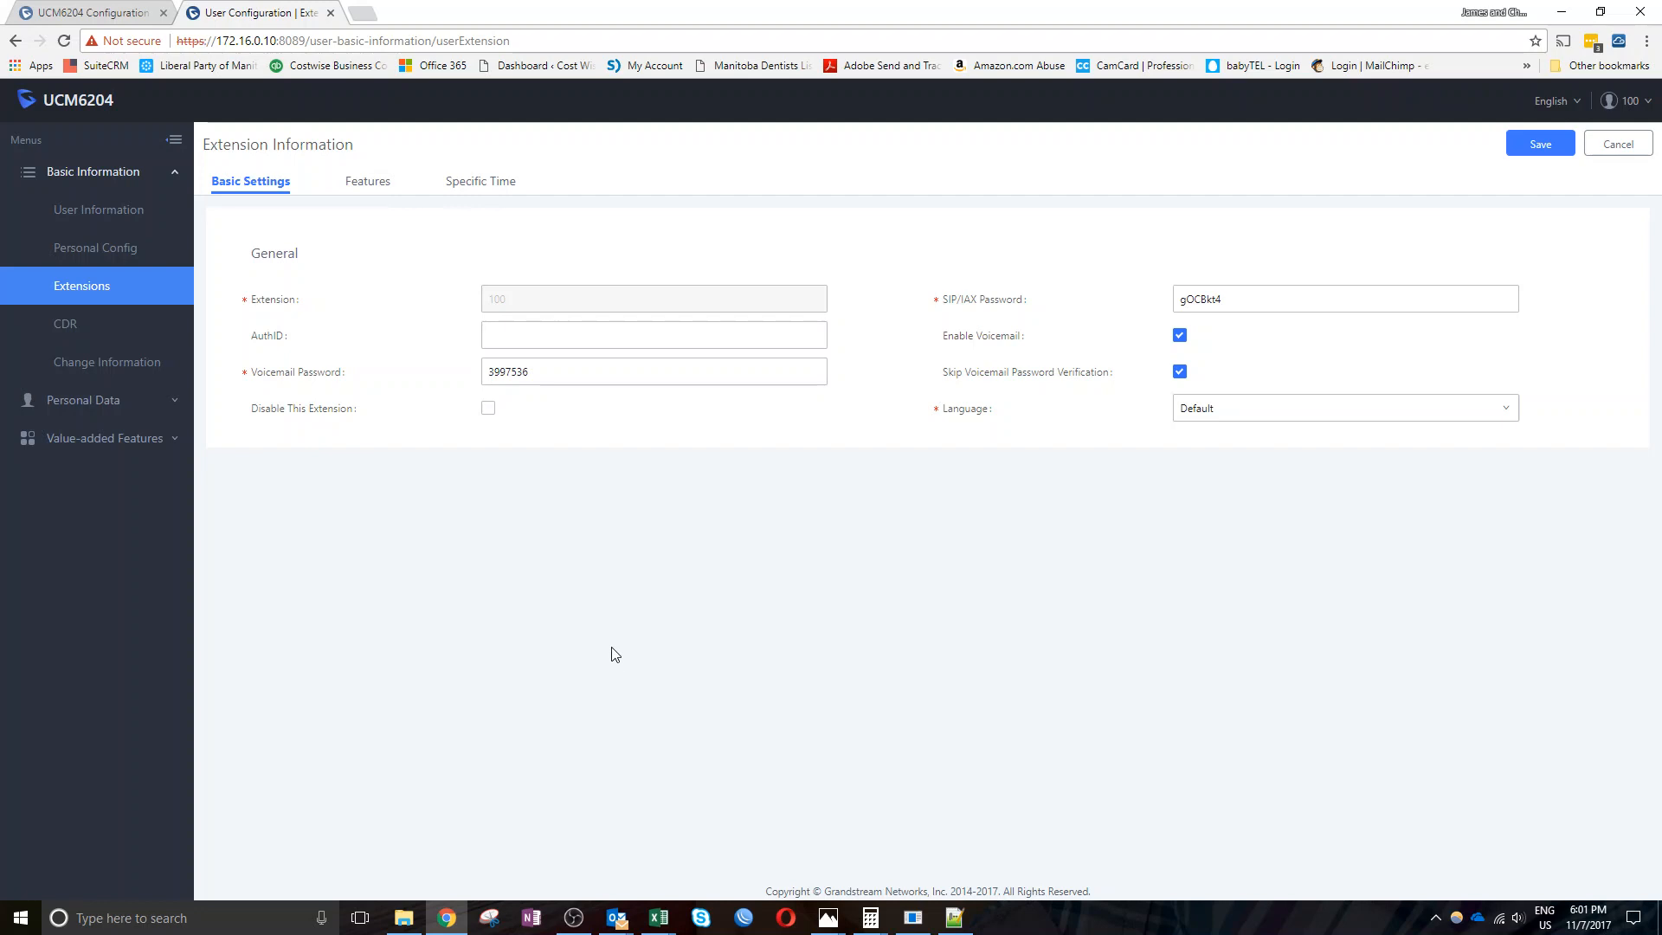
On the Features tab, choose Do Not Disturb as extension 100's presence status
left_click(367, 183)
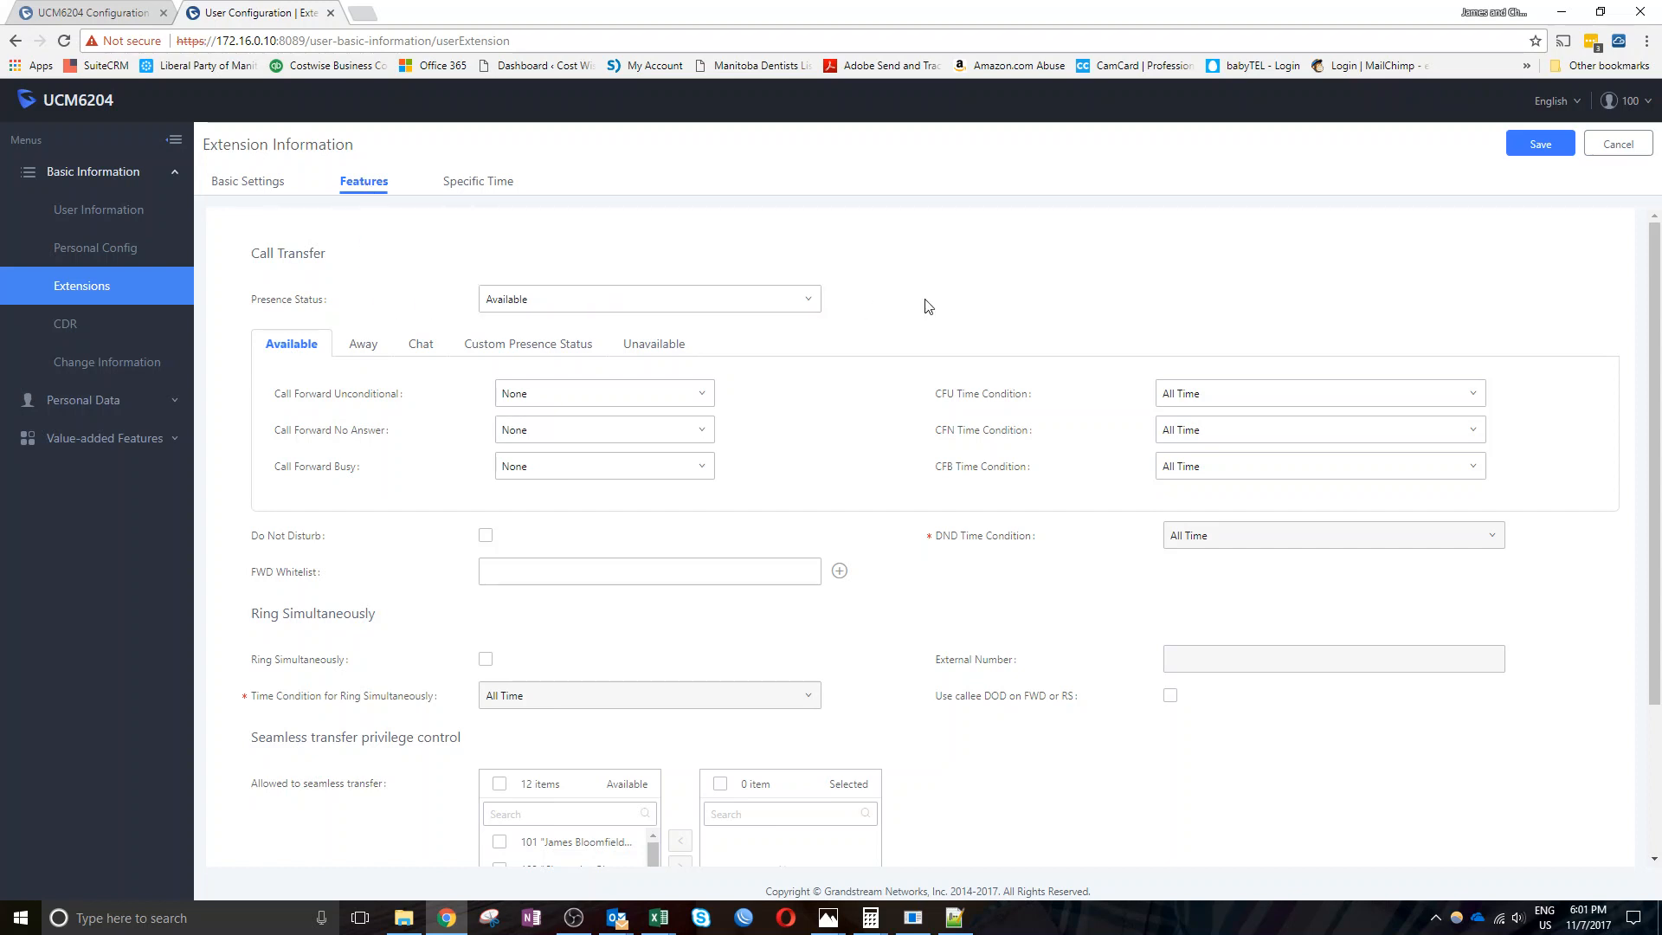
scroll(909, 300, "down", 1)
scroll(887, 294, "up", 1)
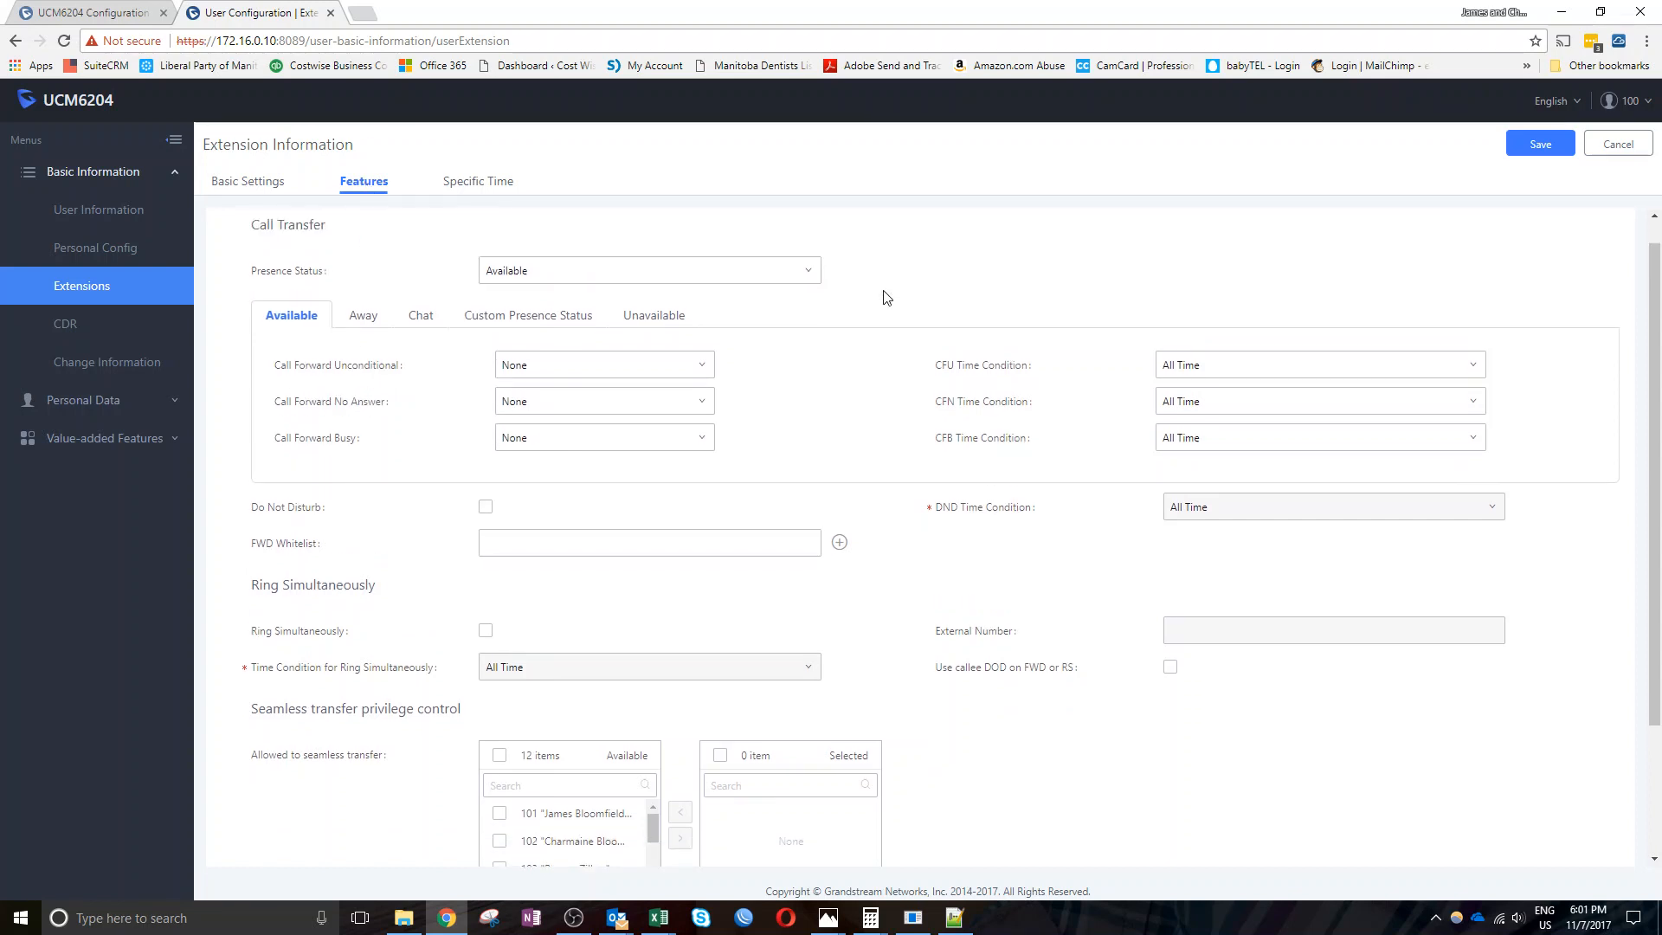
left_click(634, 279)
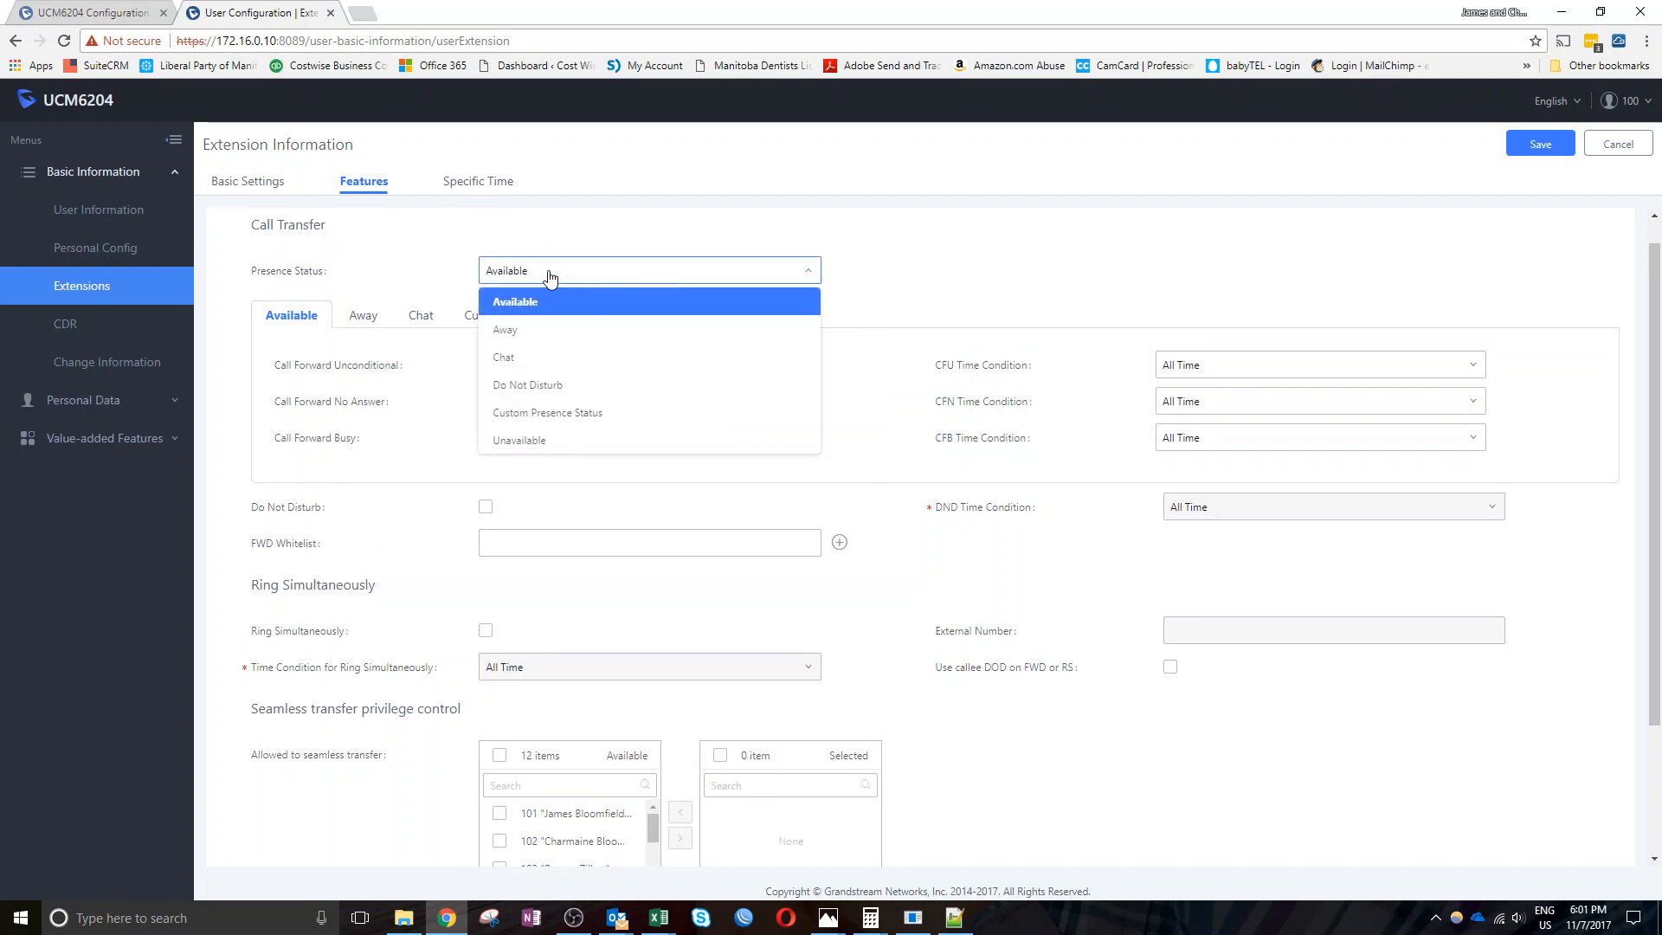
left_click(523, 385)
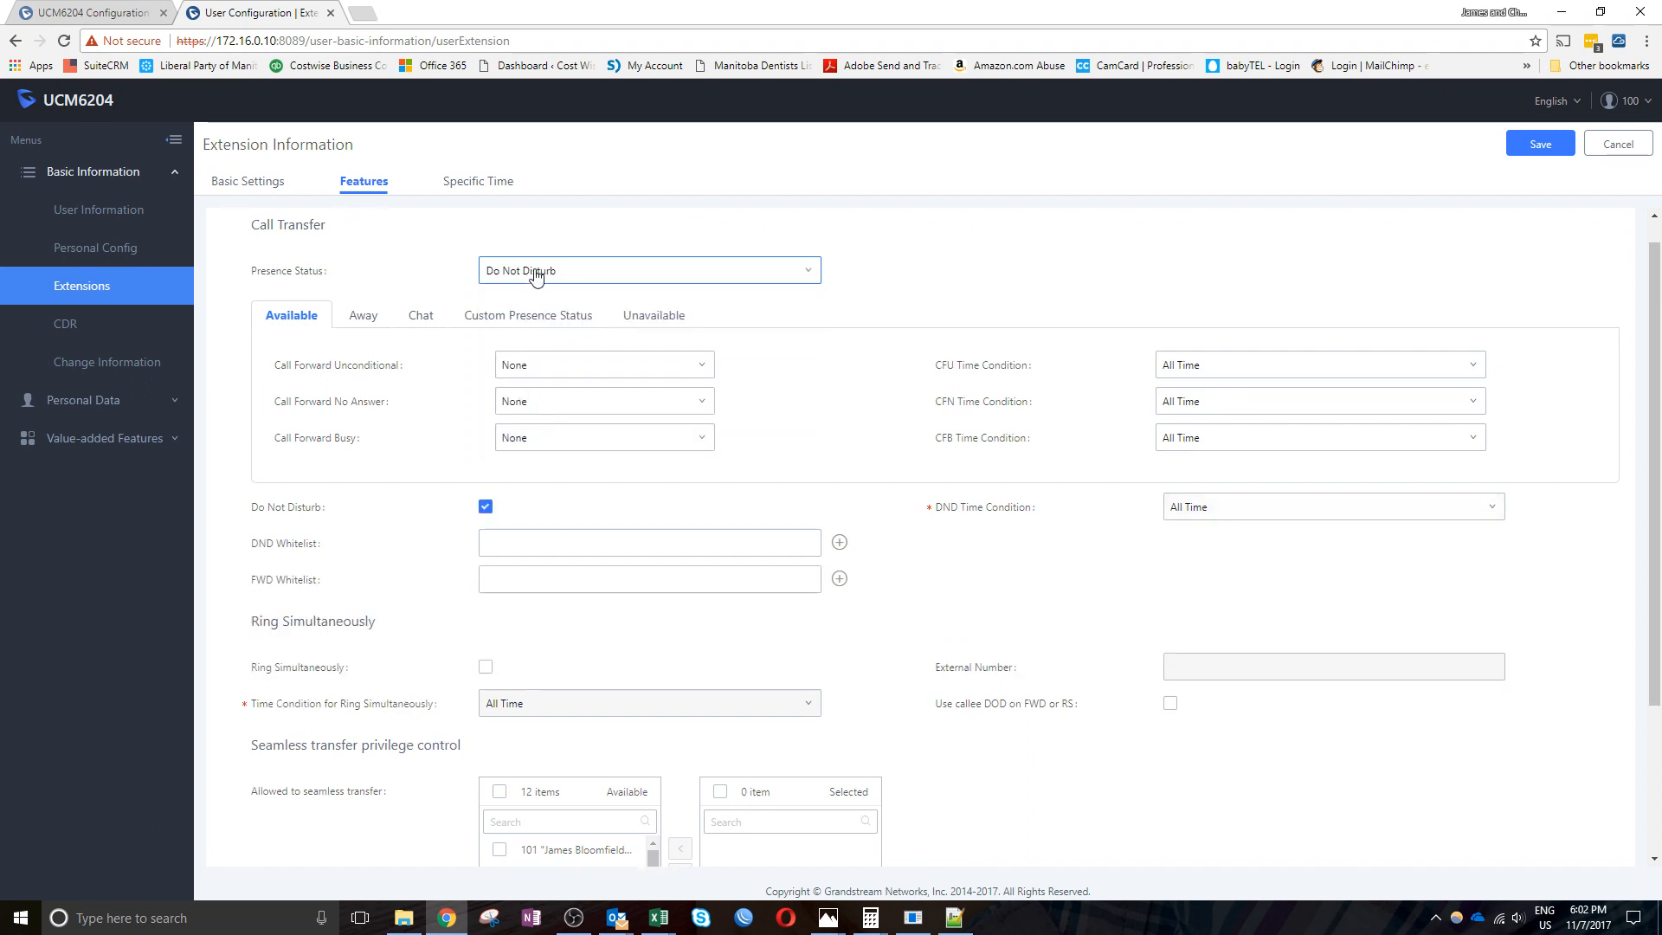
left_click(484, 271)
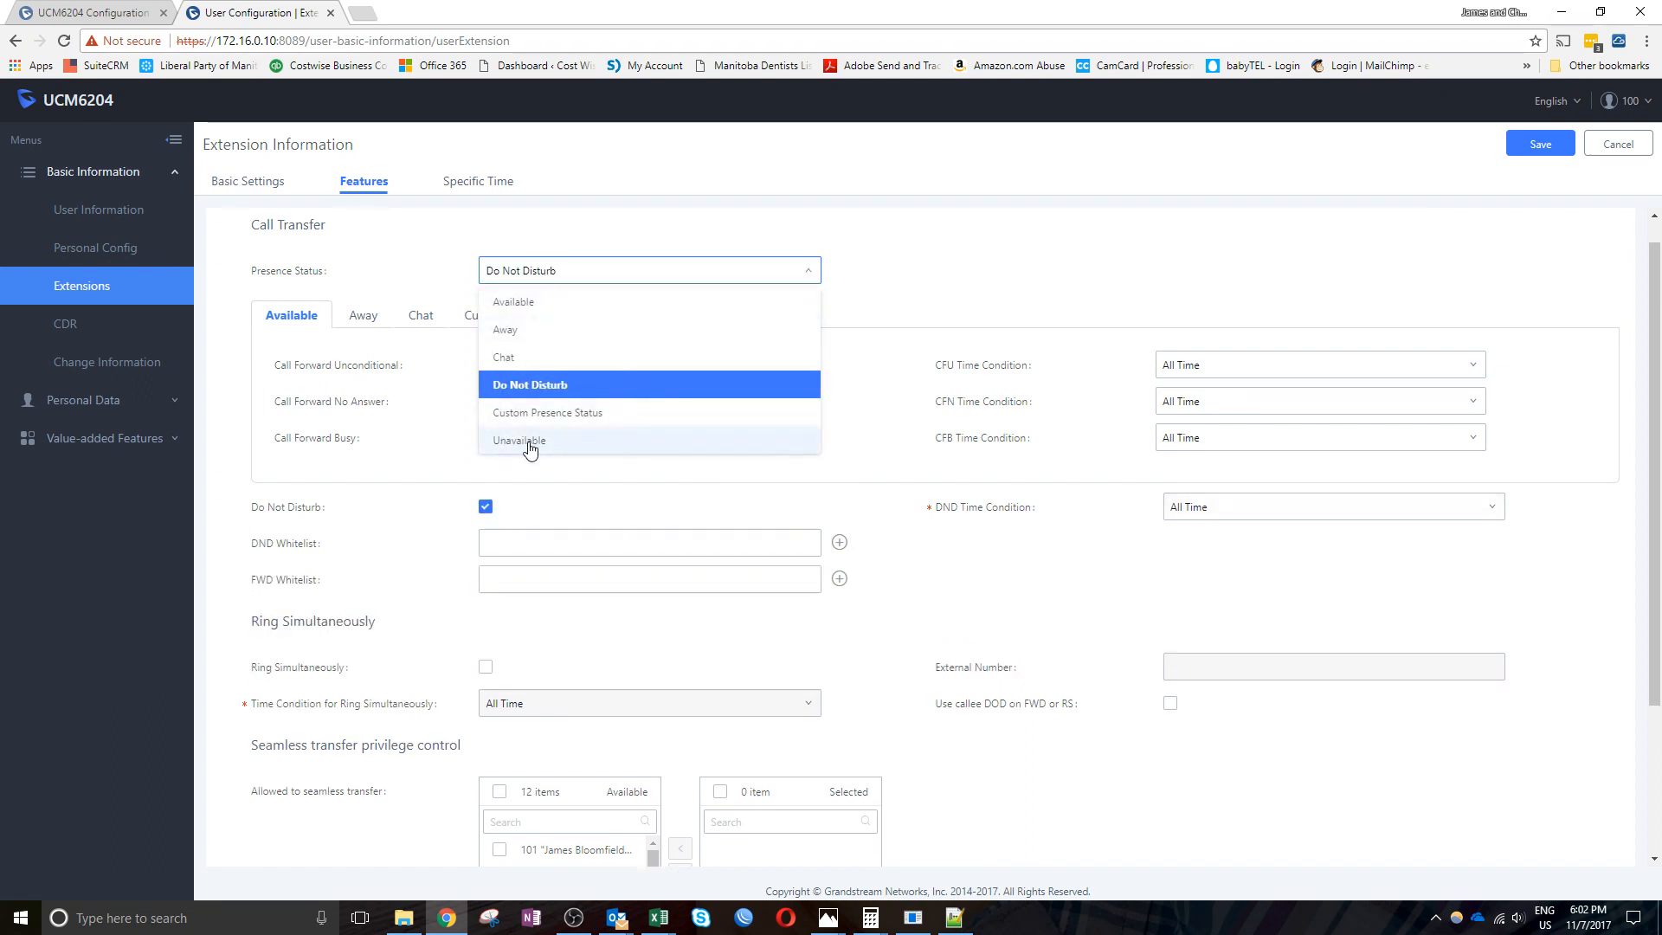
left_click(516, 273)
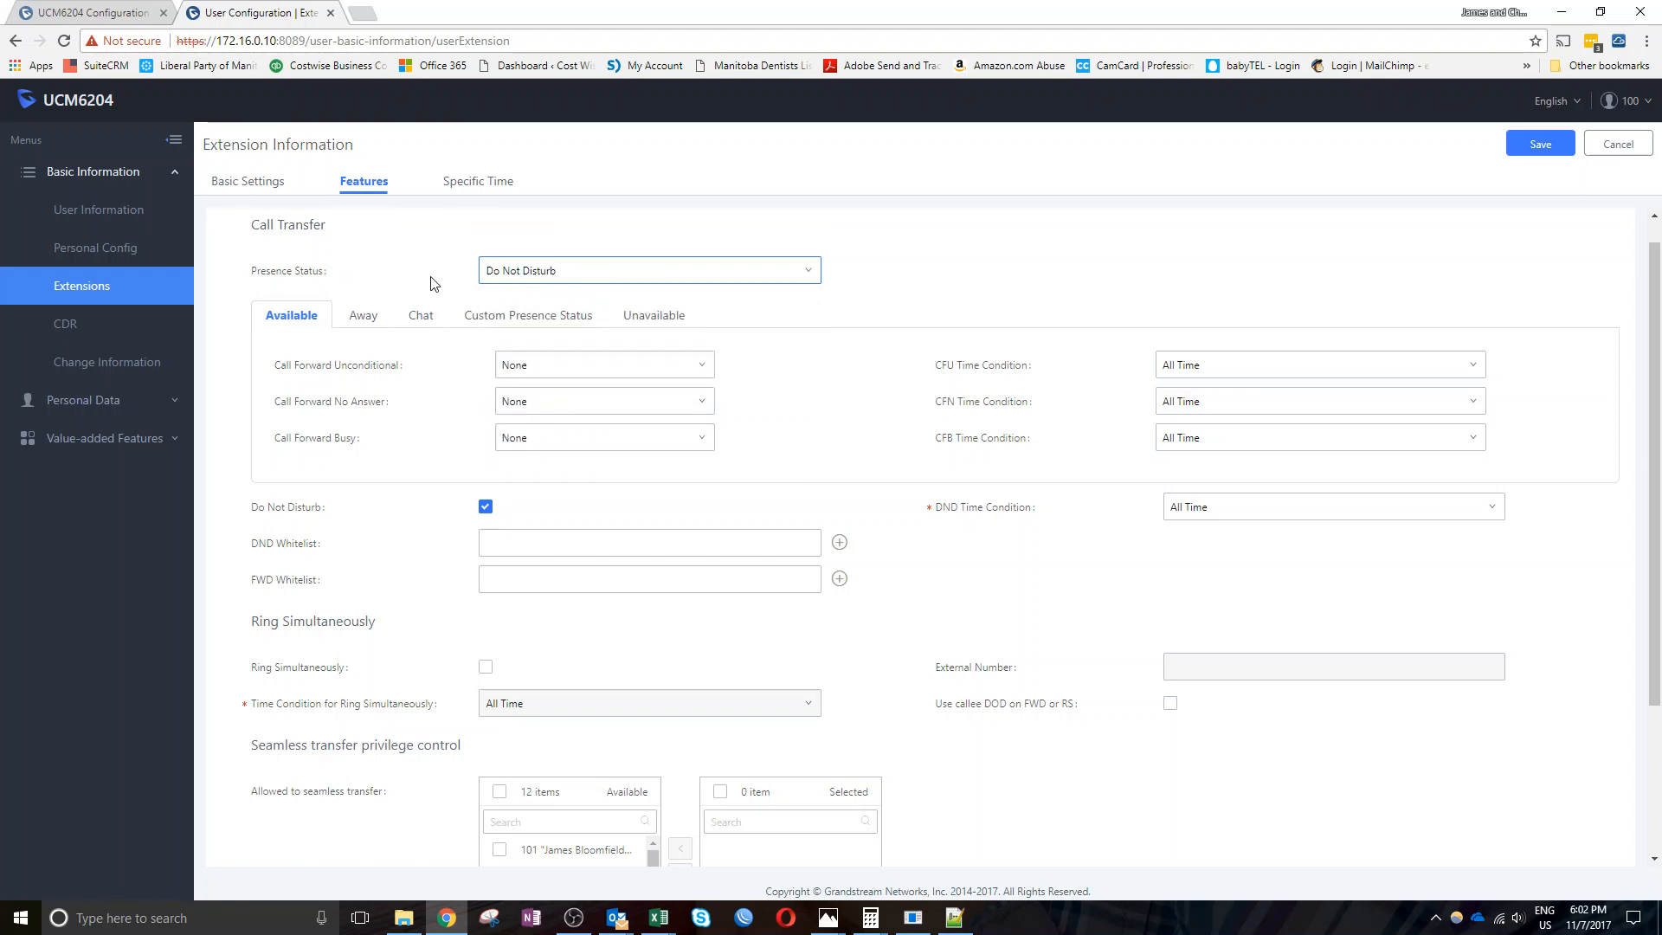
left_click(583, 277)
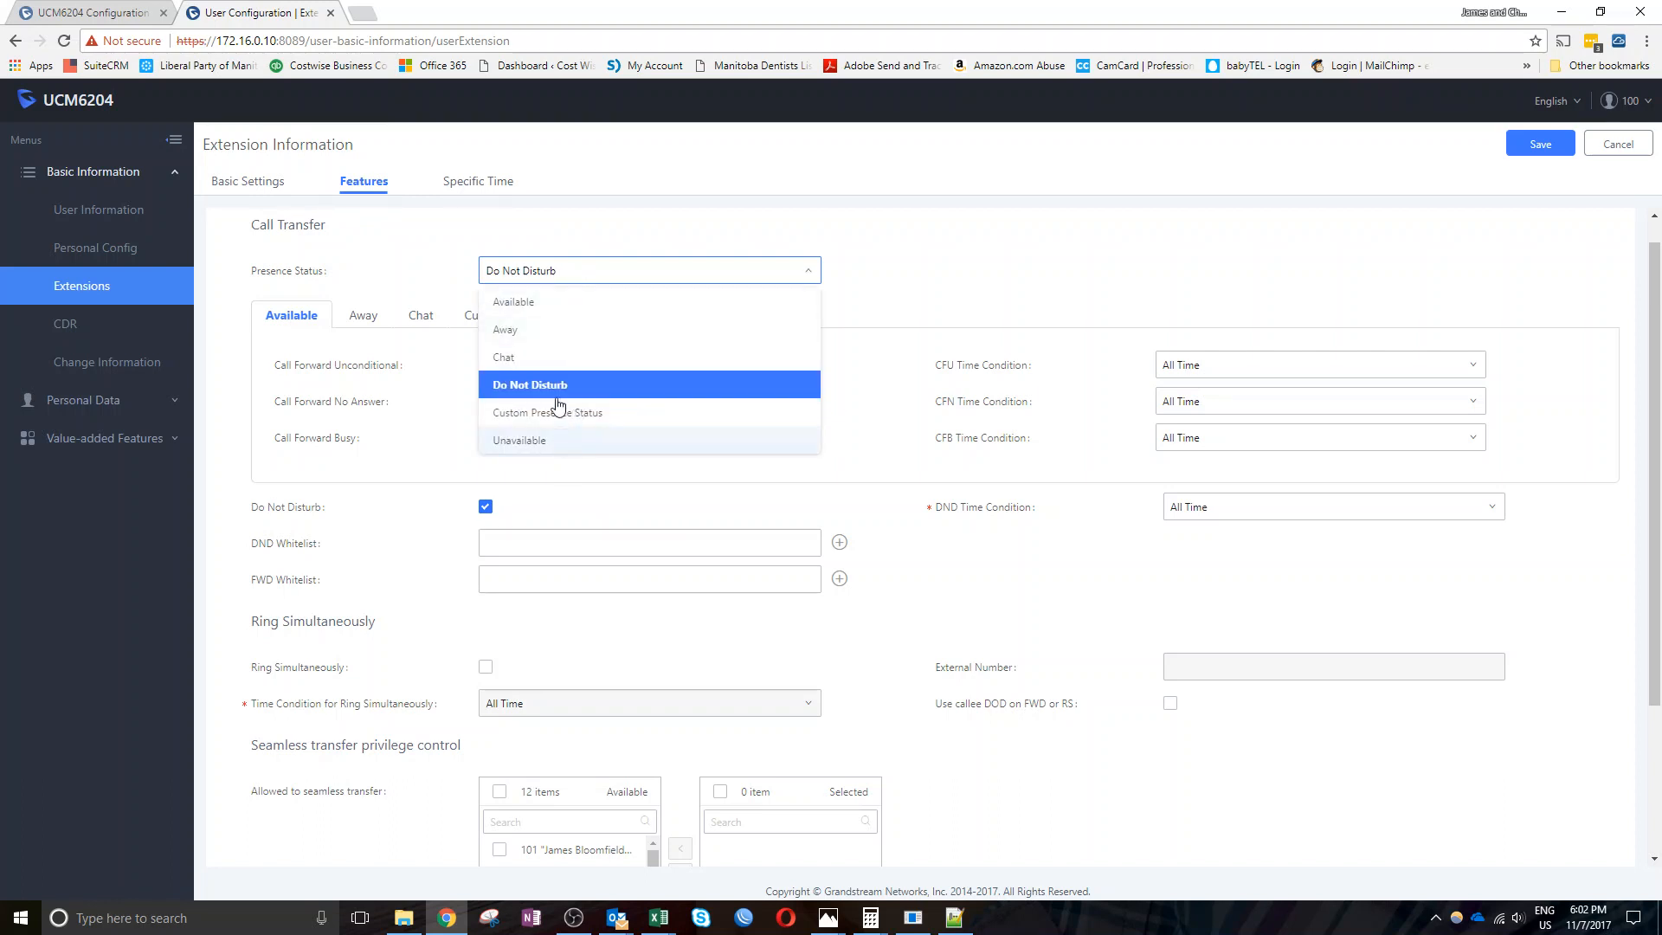
left_click(385, 260)
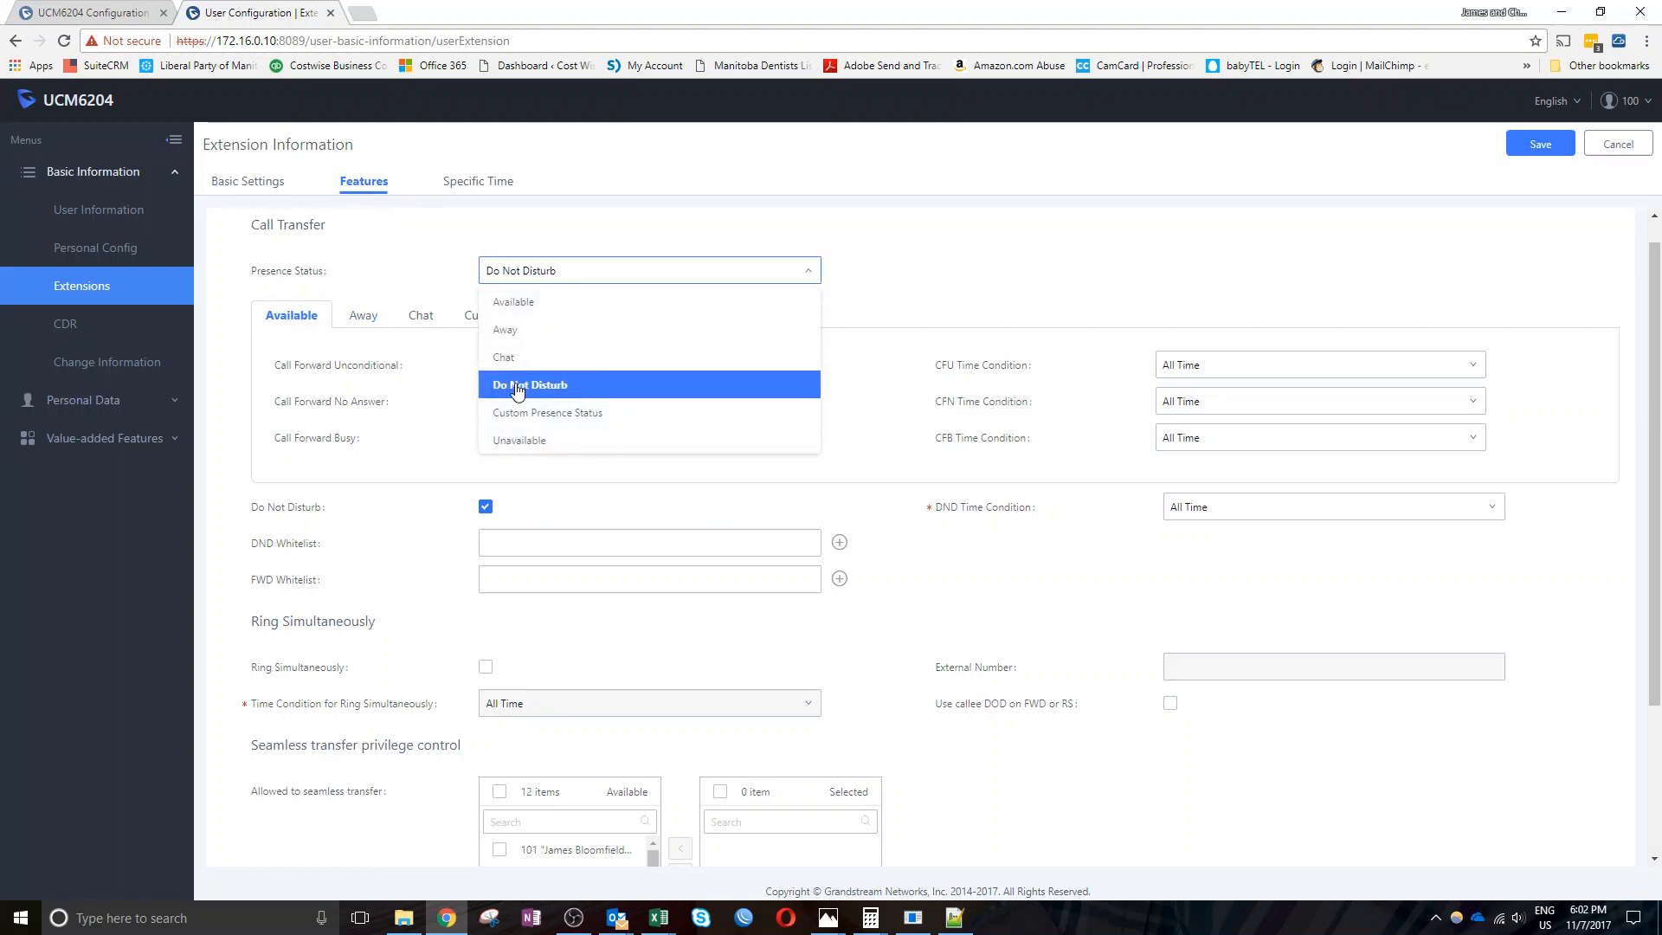
Compare the Away and Available call-forward settings, leaving presence on Away
left_click(368, 319)
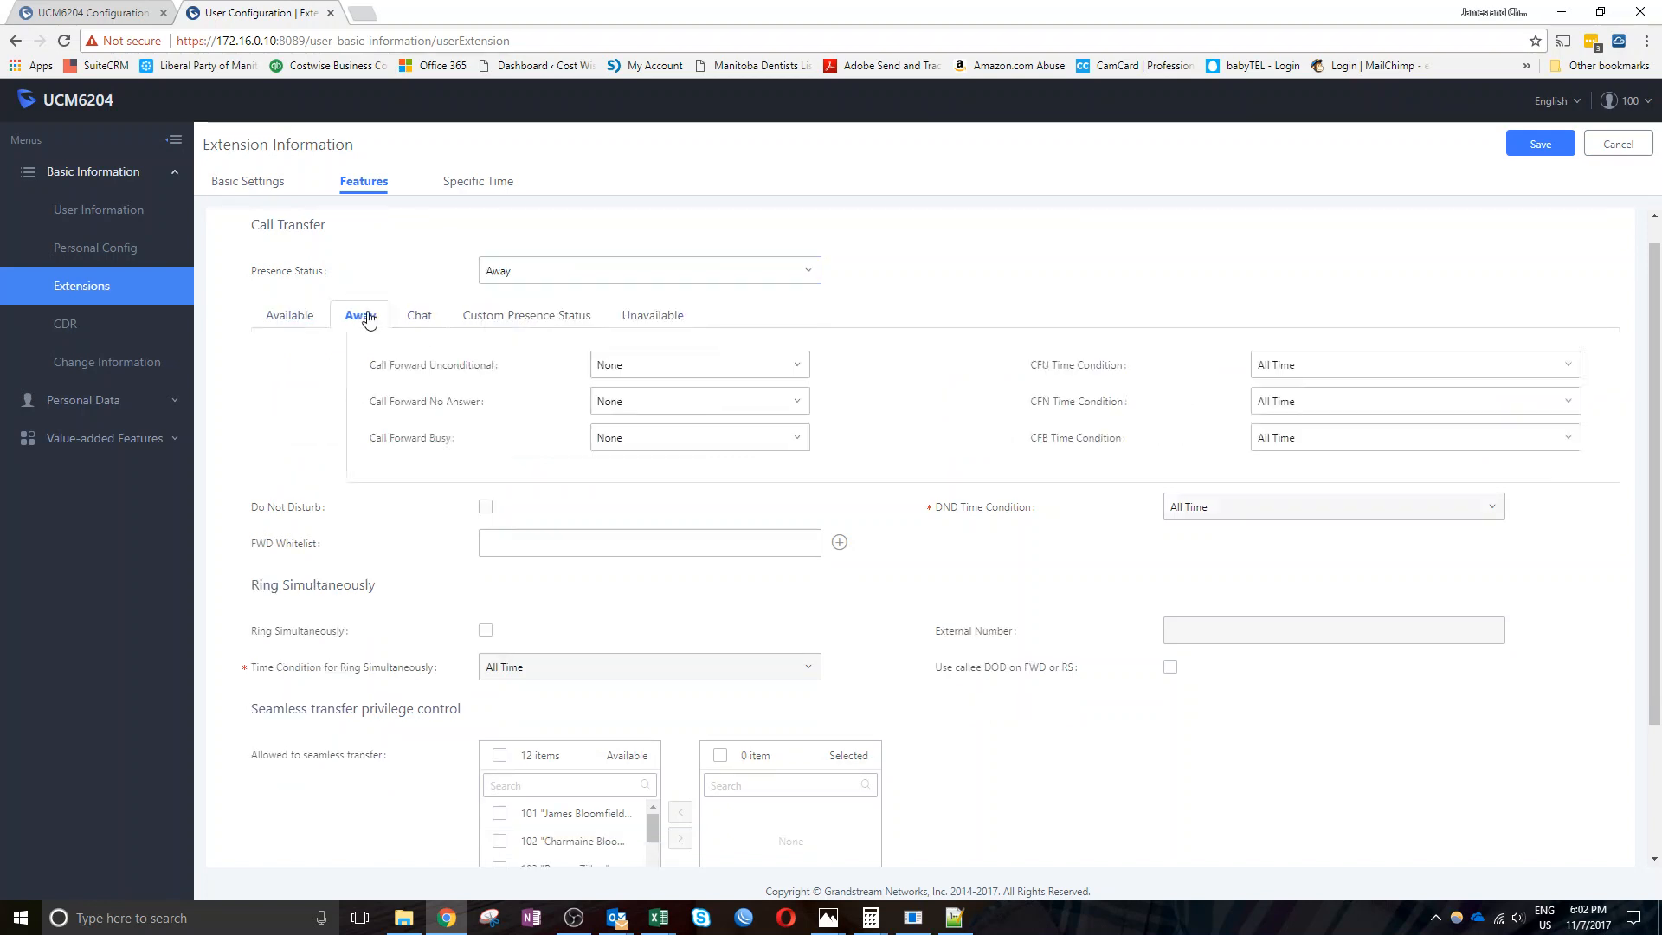
left_click(274, 321)
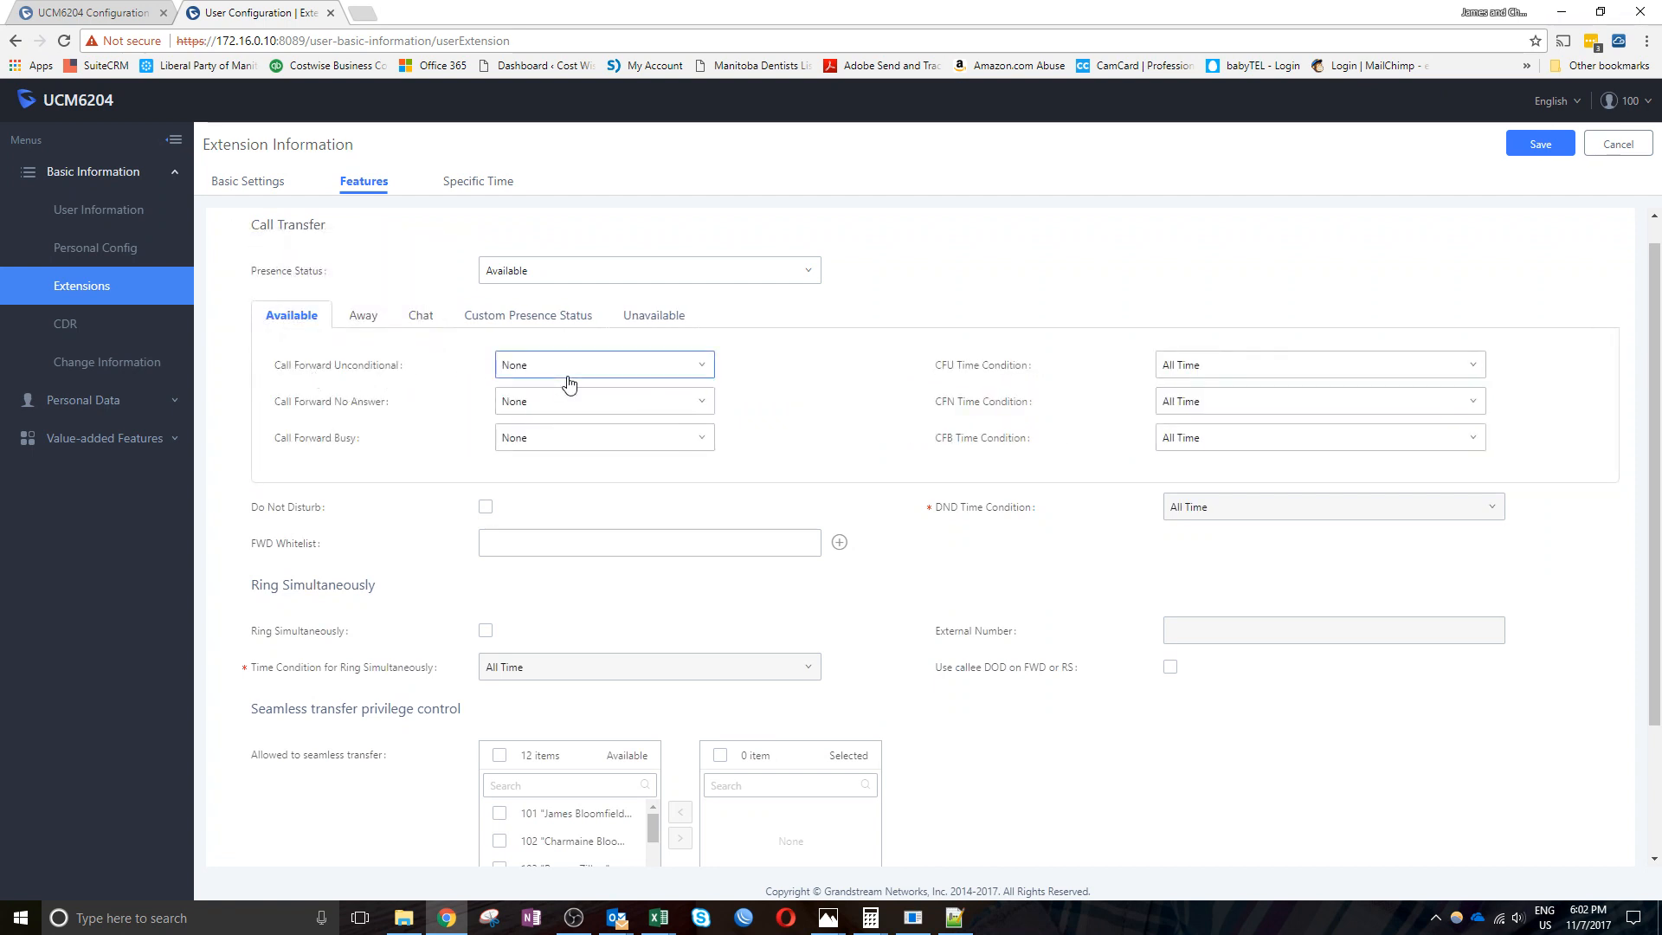
left_click(367, 318)
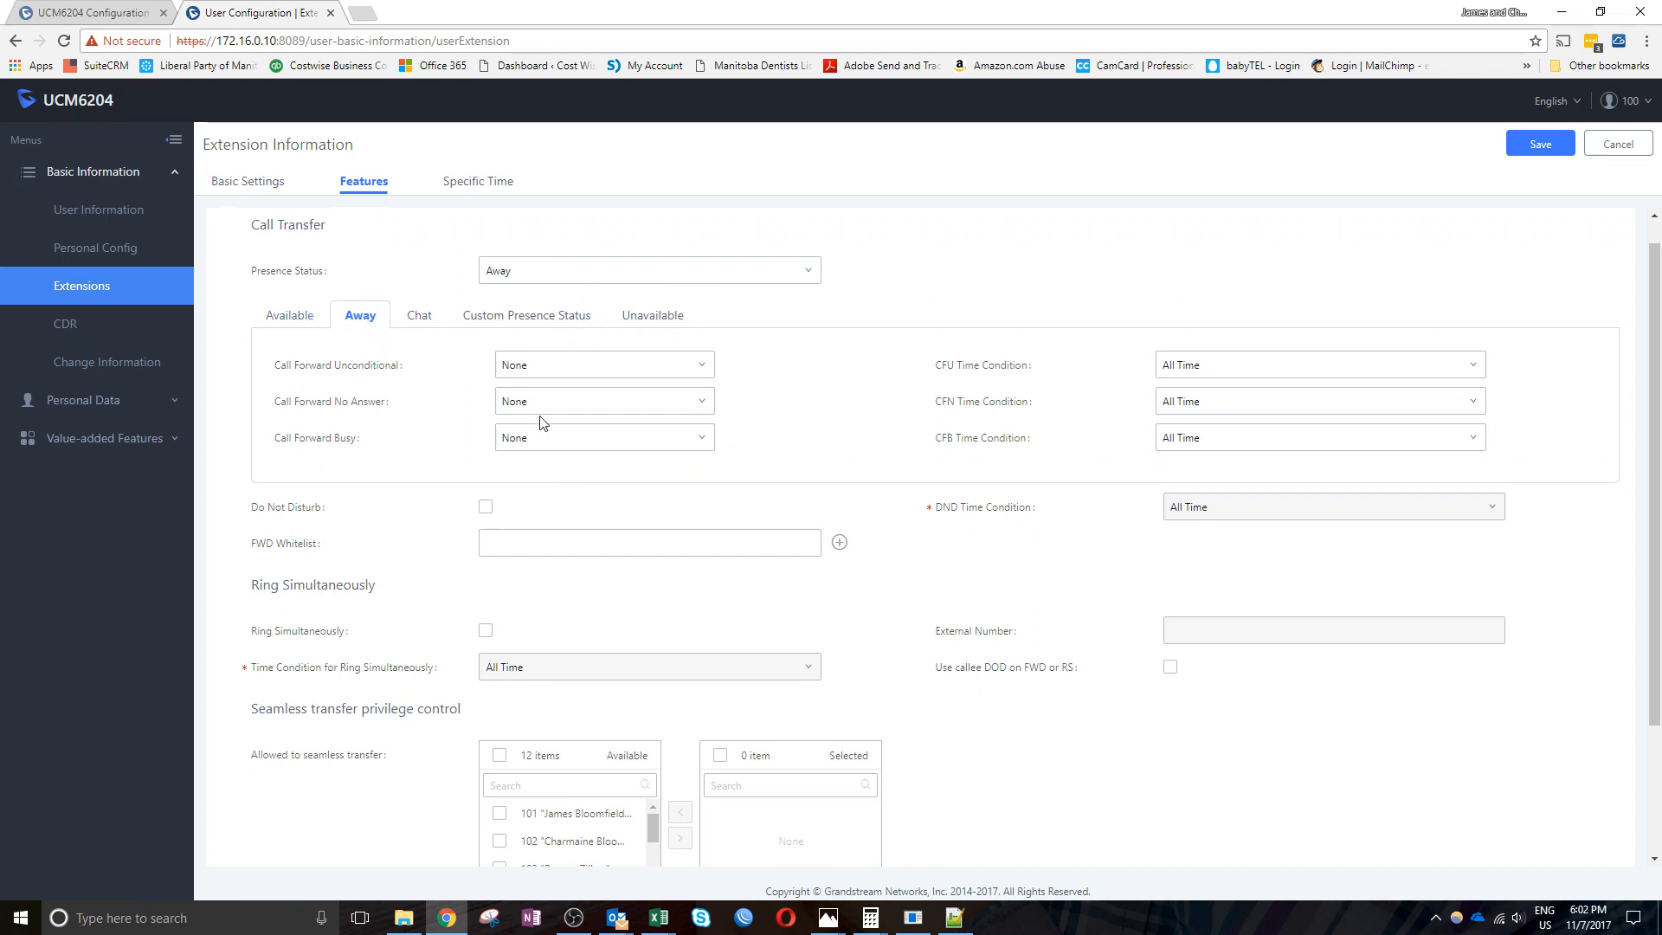
left_click(568, 277)
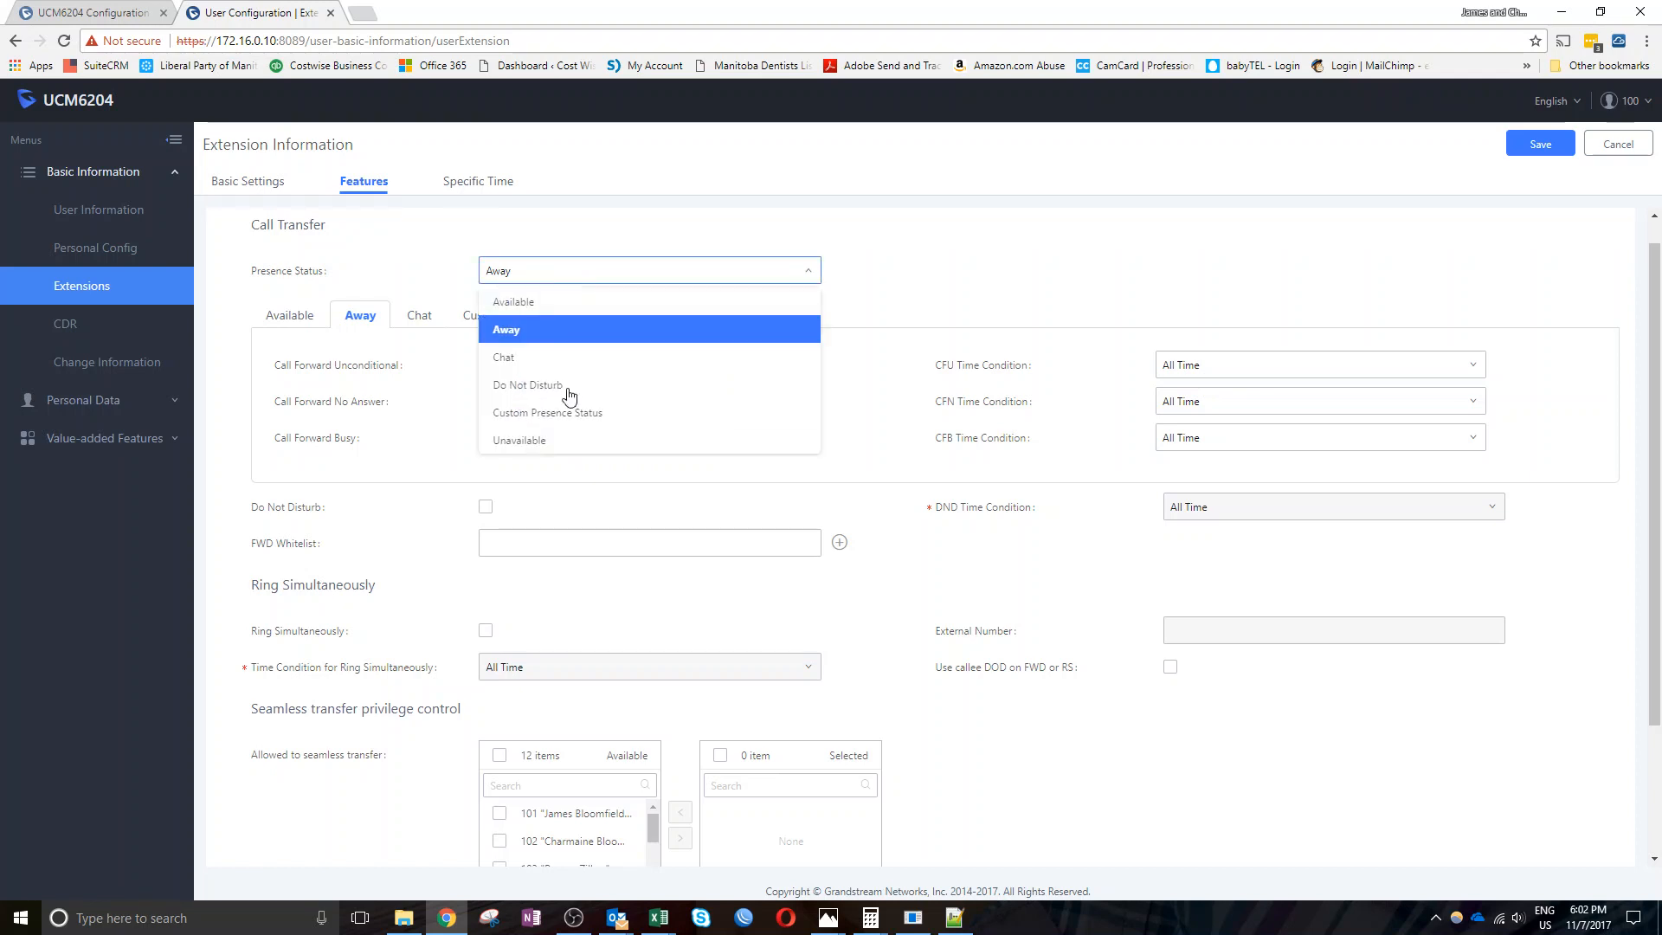
left_click(364, 318)
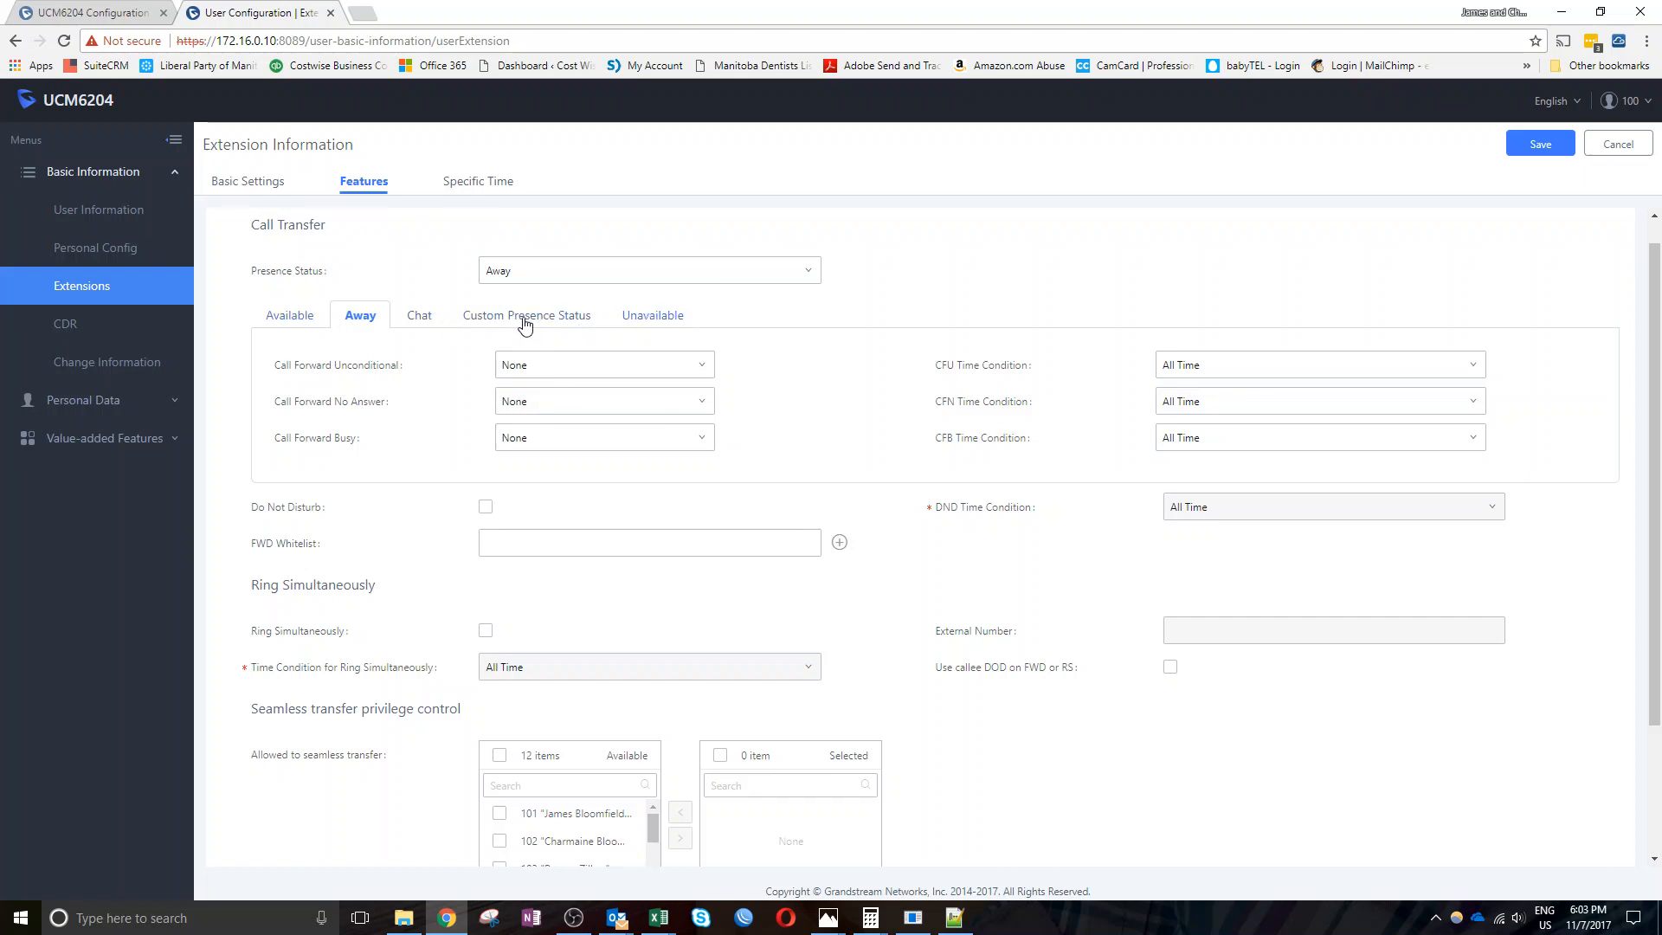
Check the Chat forwarding settings, then tick Do Not Disturb again
left_click(416, 322)
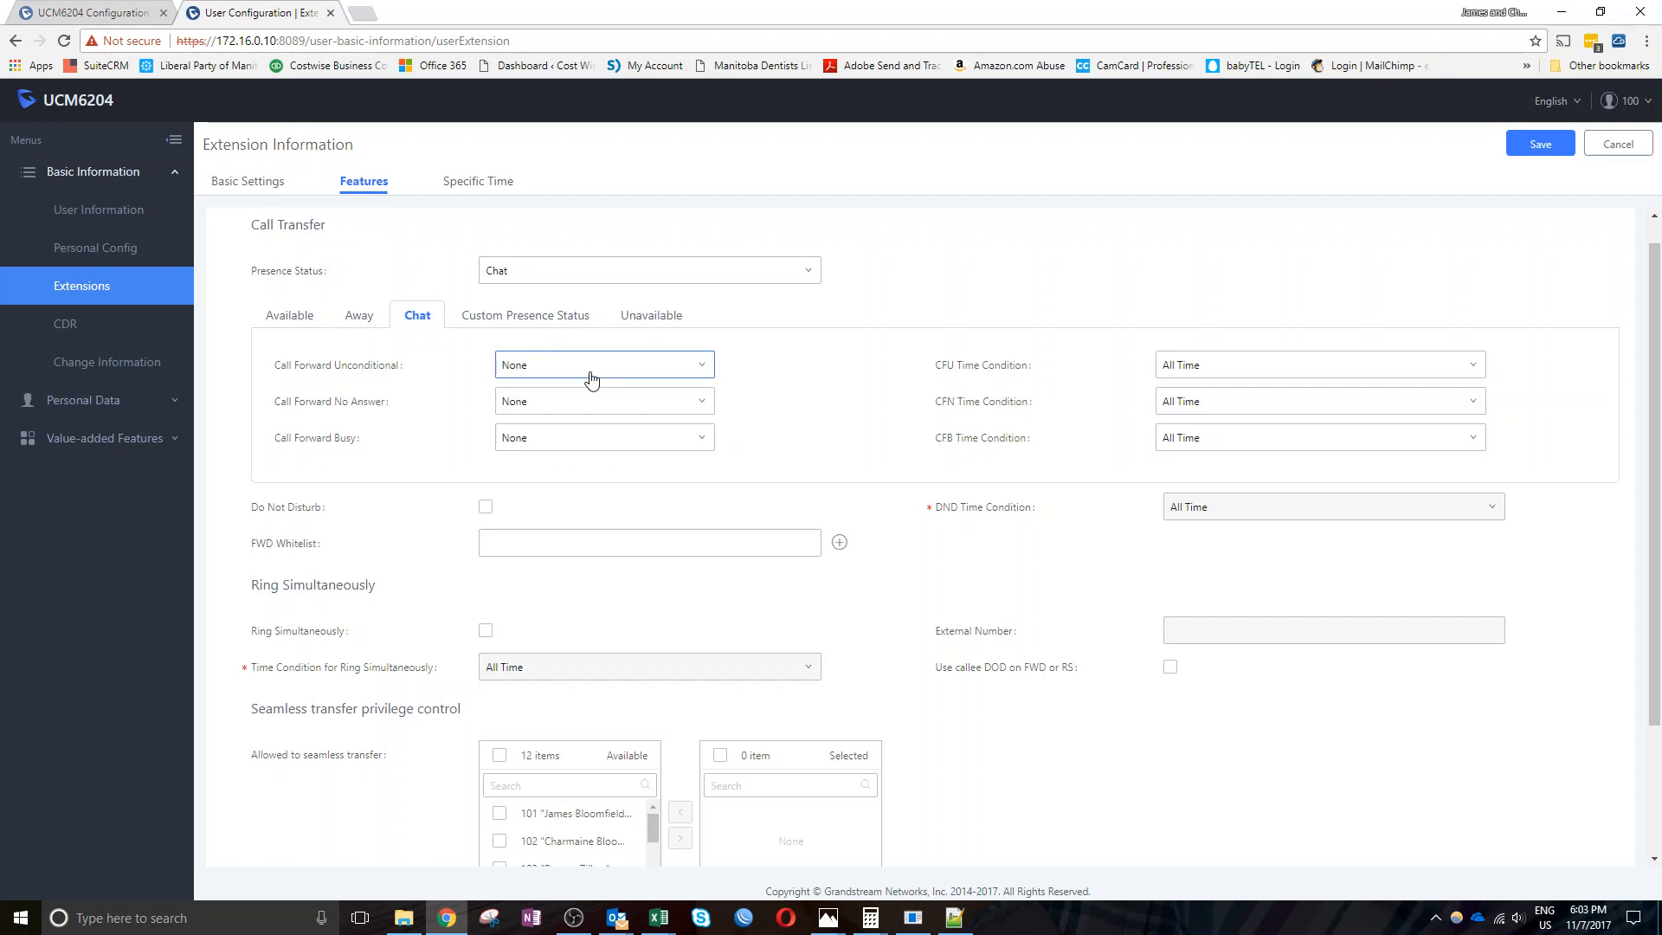
left_click(369, 322)
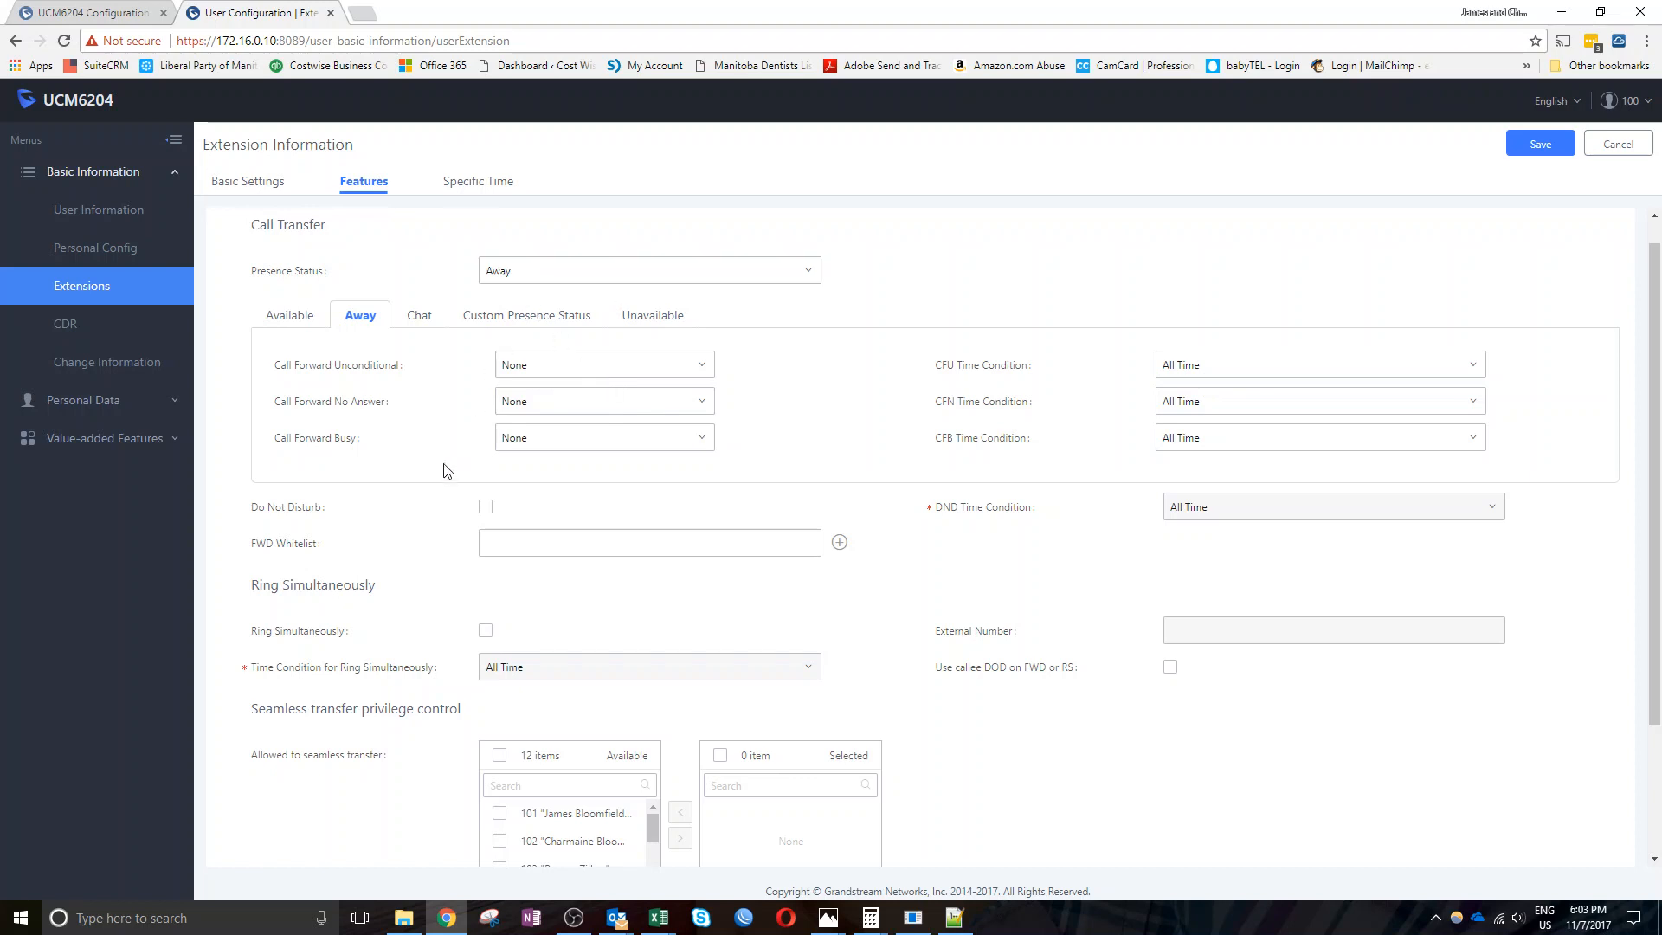
left_click(486, 509)
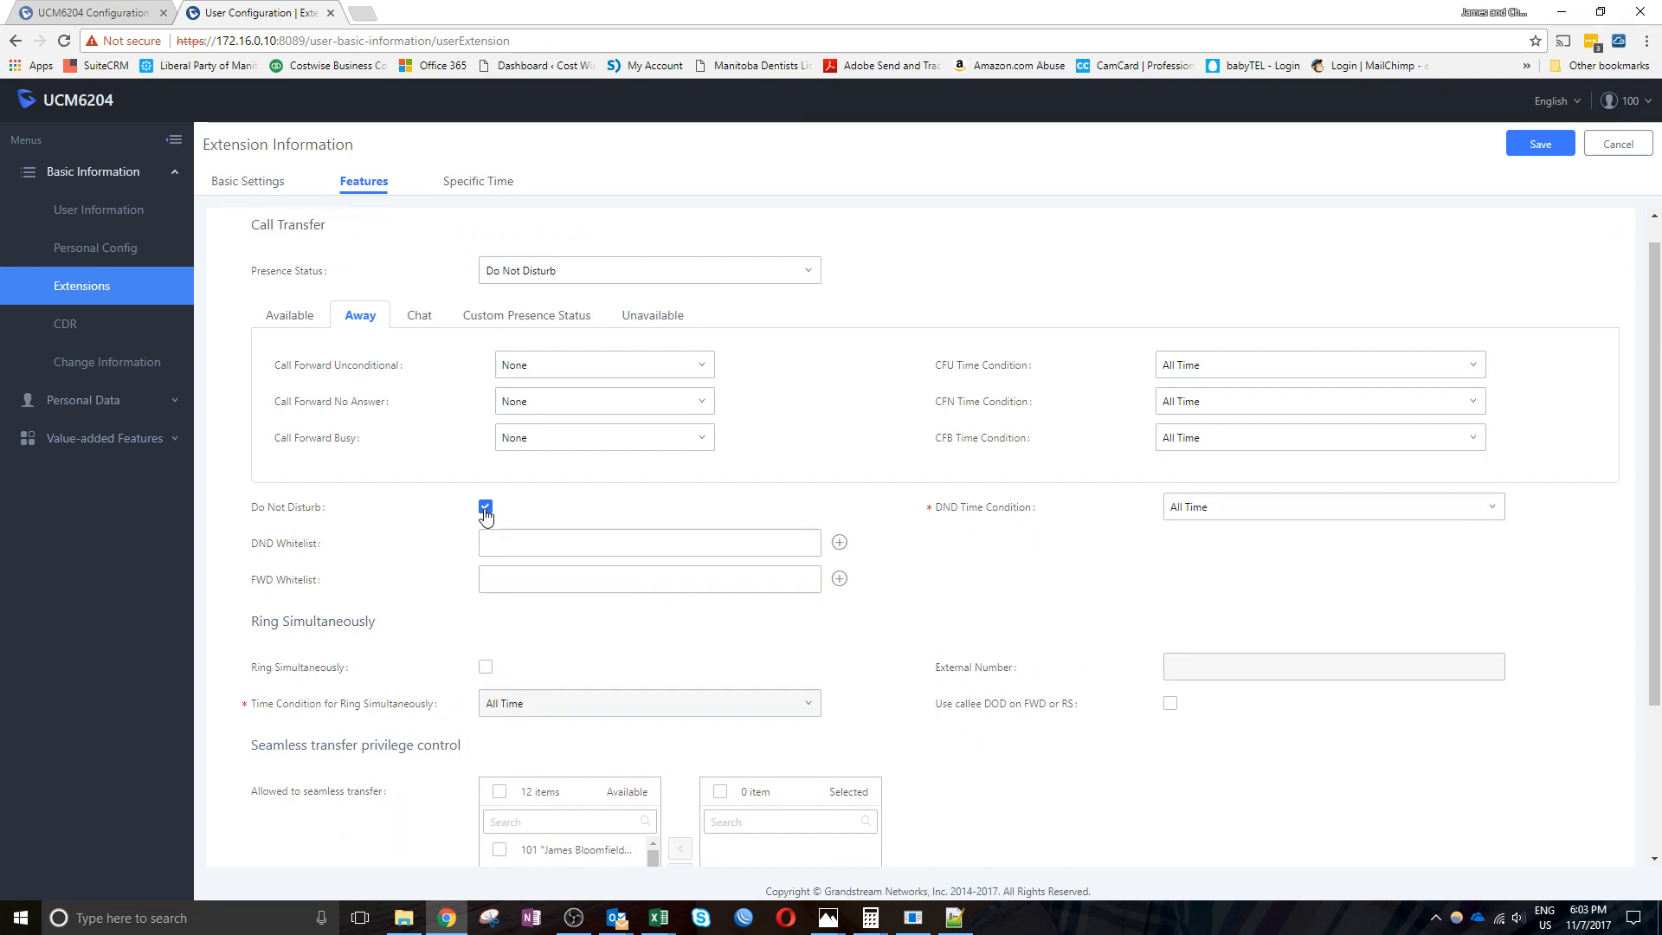
left_click(519, 547)
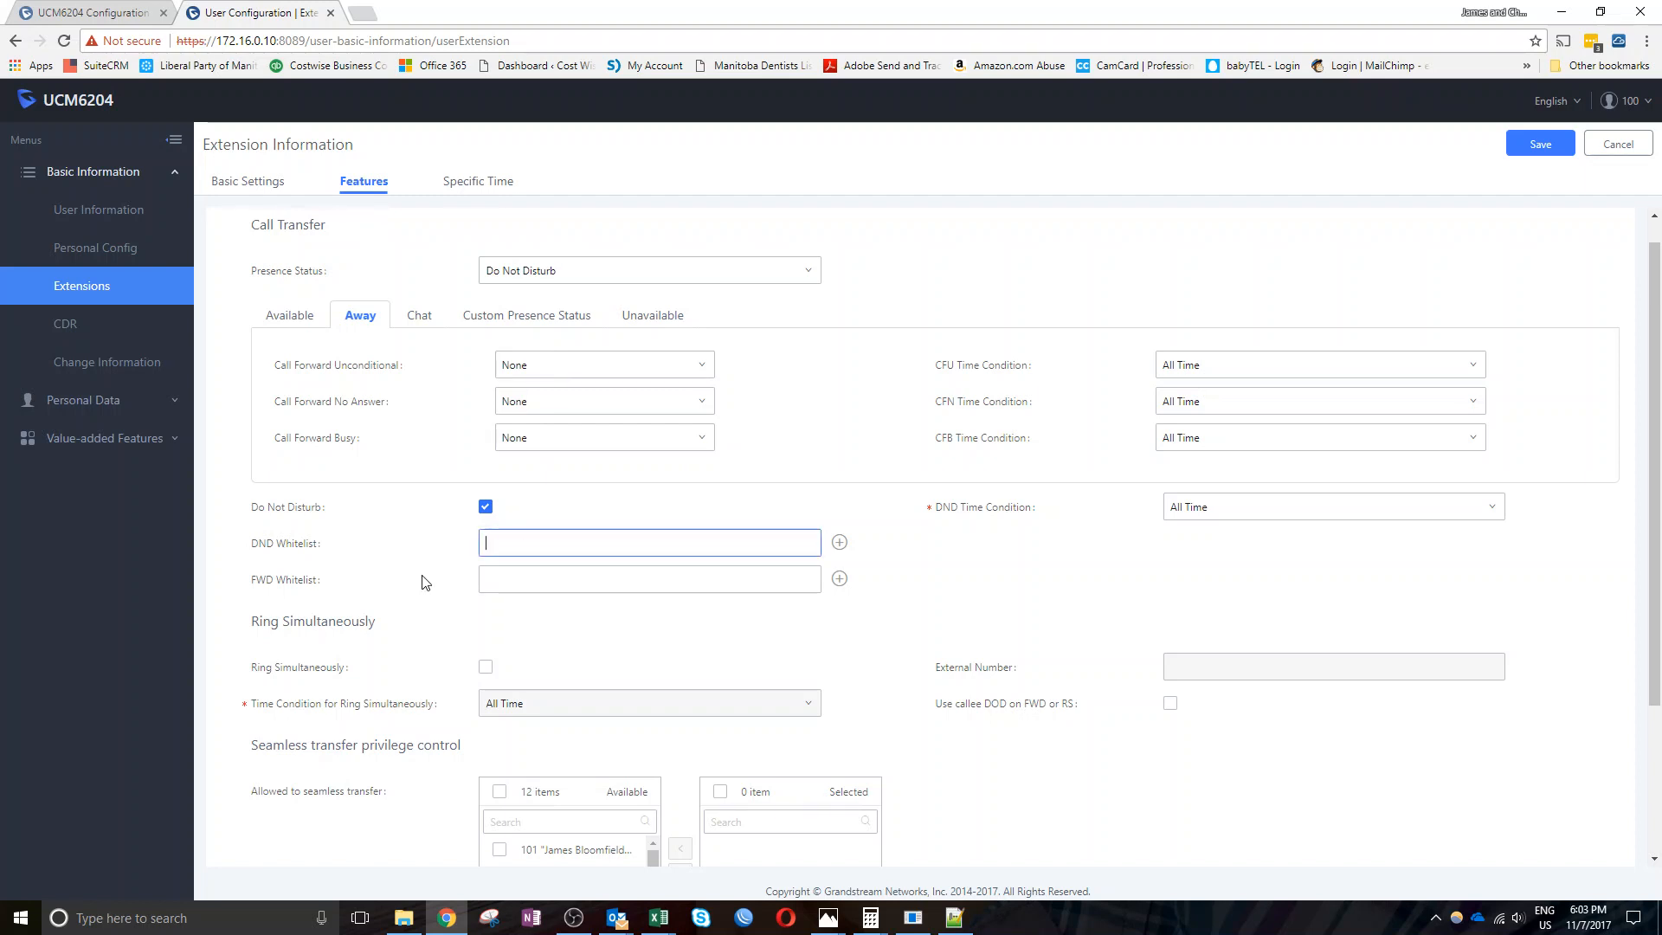
Tick Ring Simultaneously, leaving the External Number empty
scroll(437, 616, "down", 3)
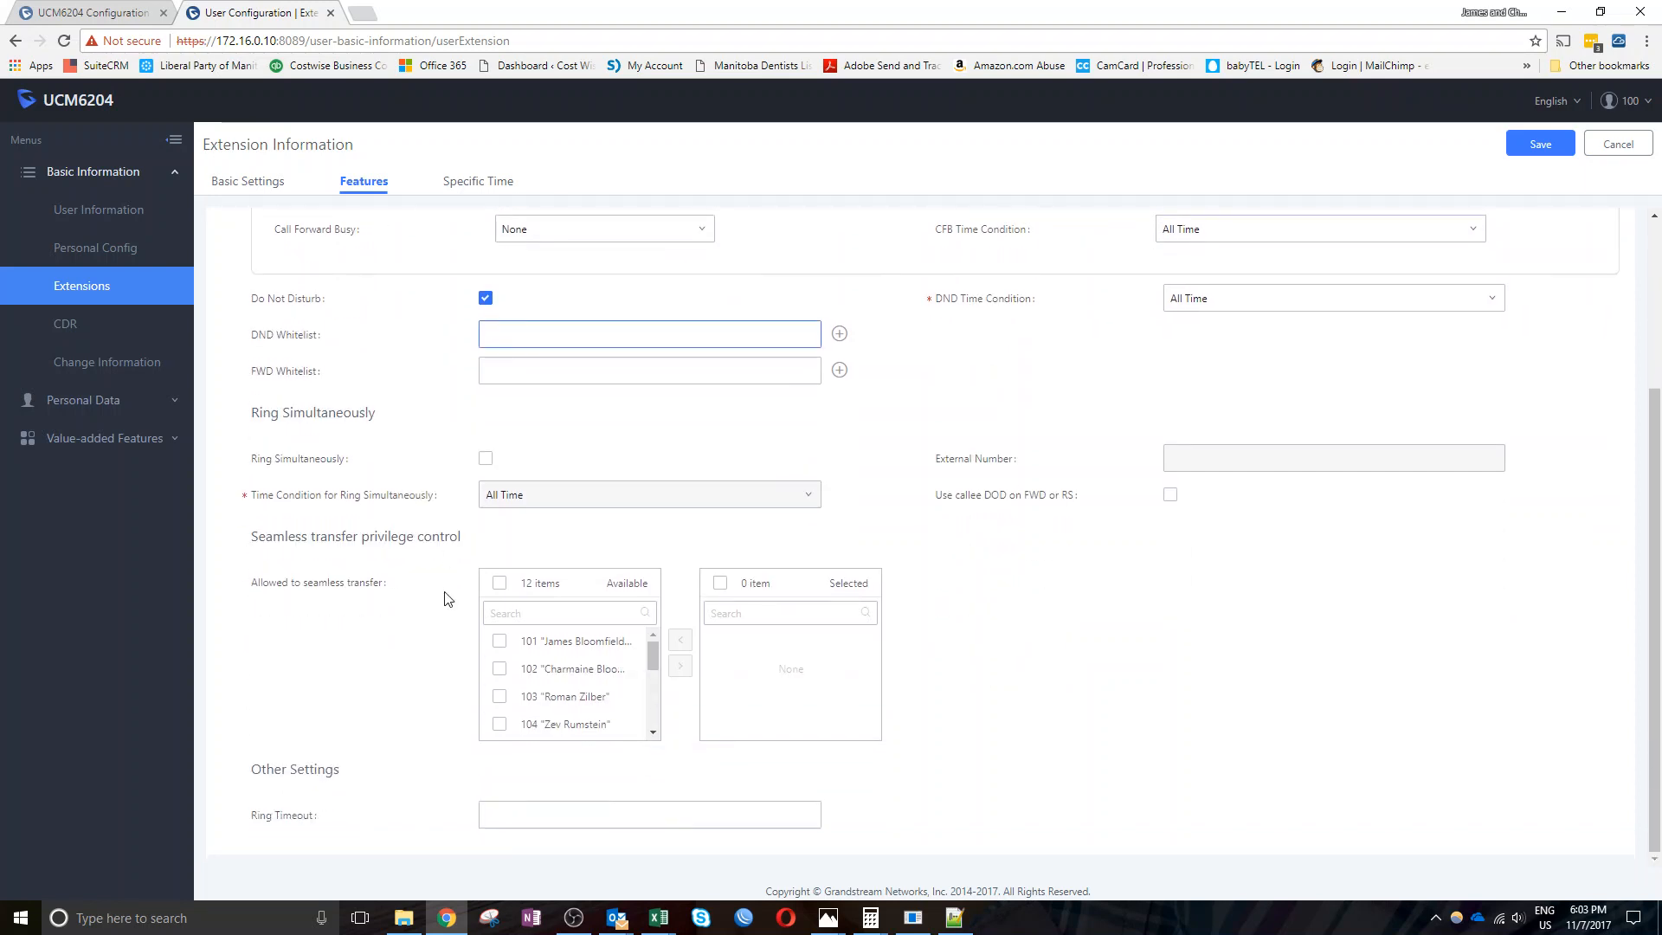
left_click(486, 458)
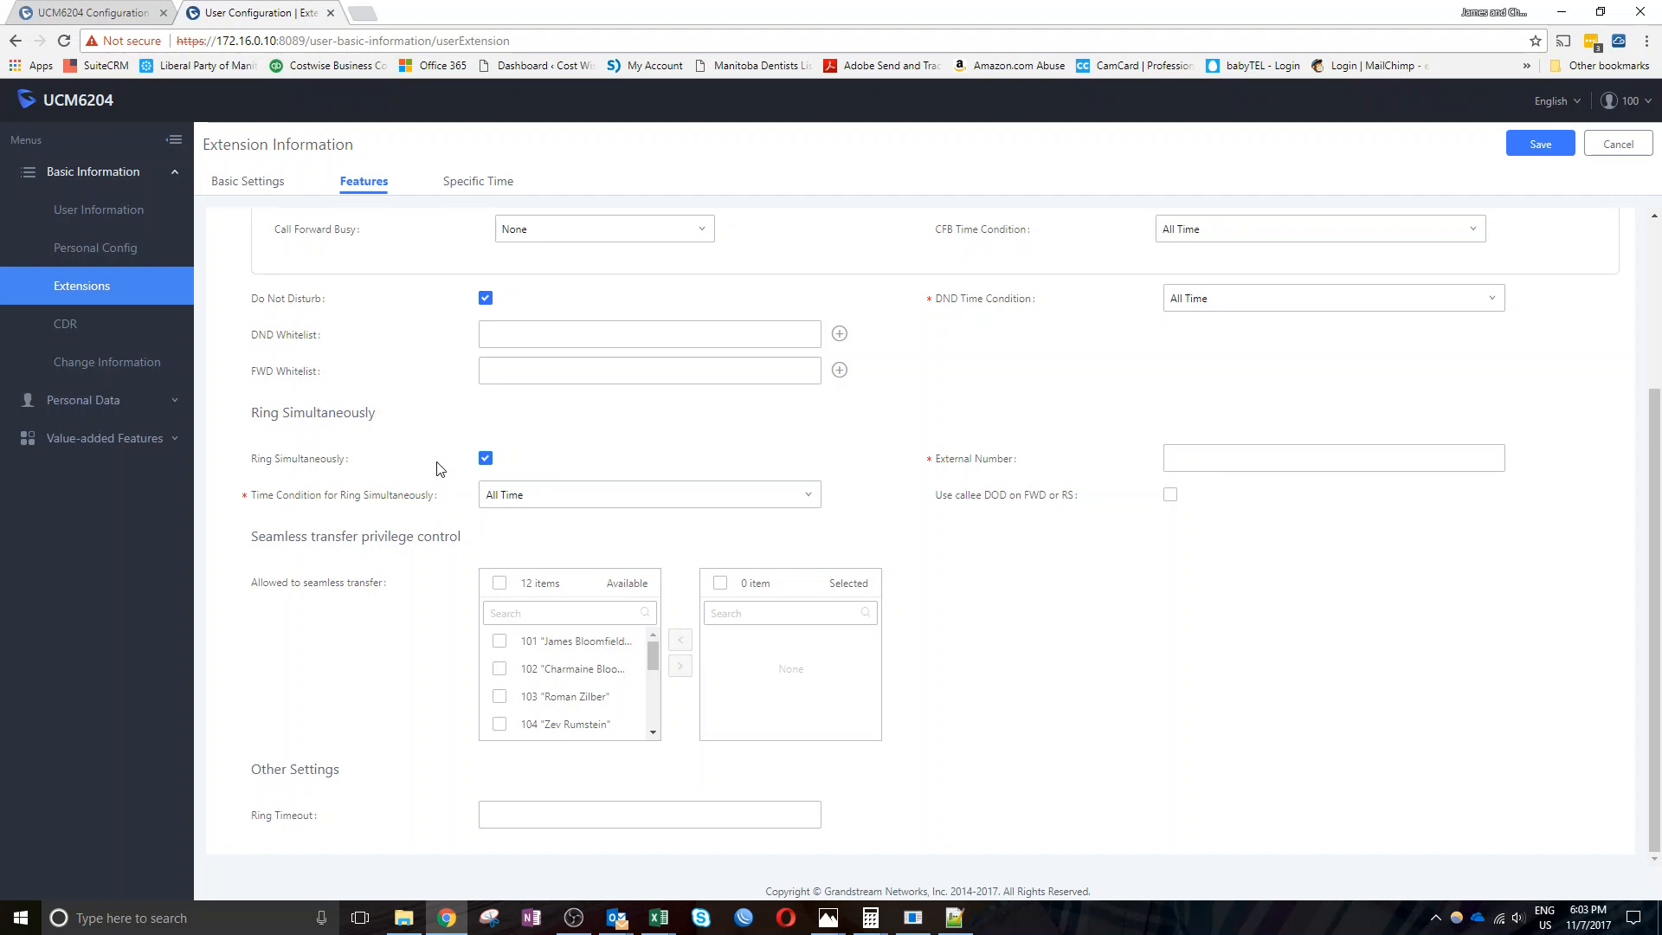
left_click(1192, 466)
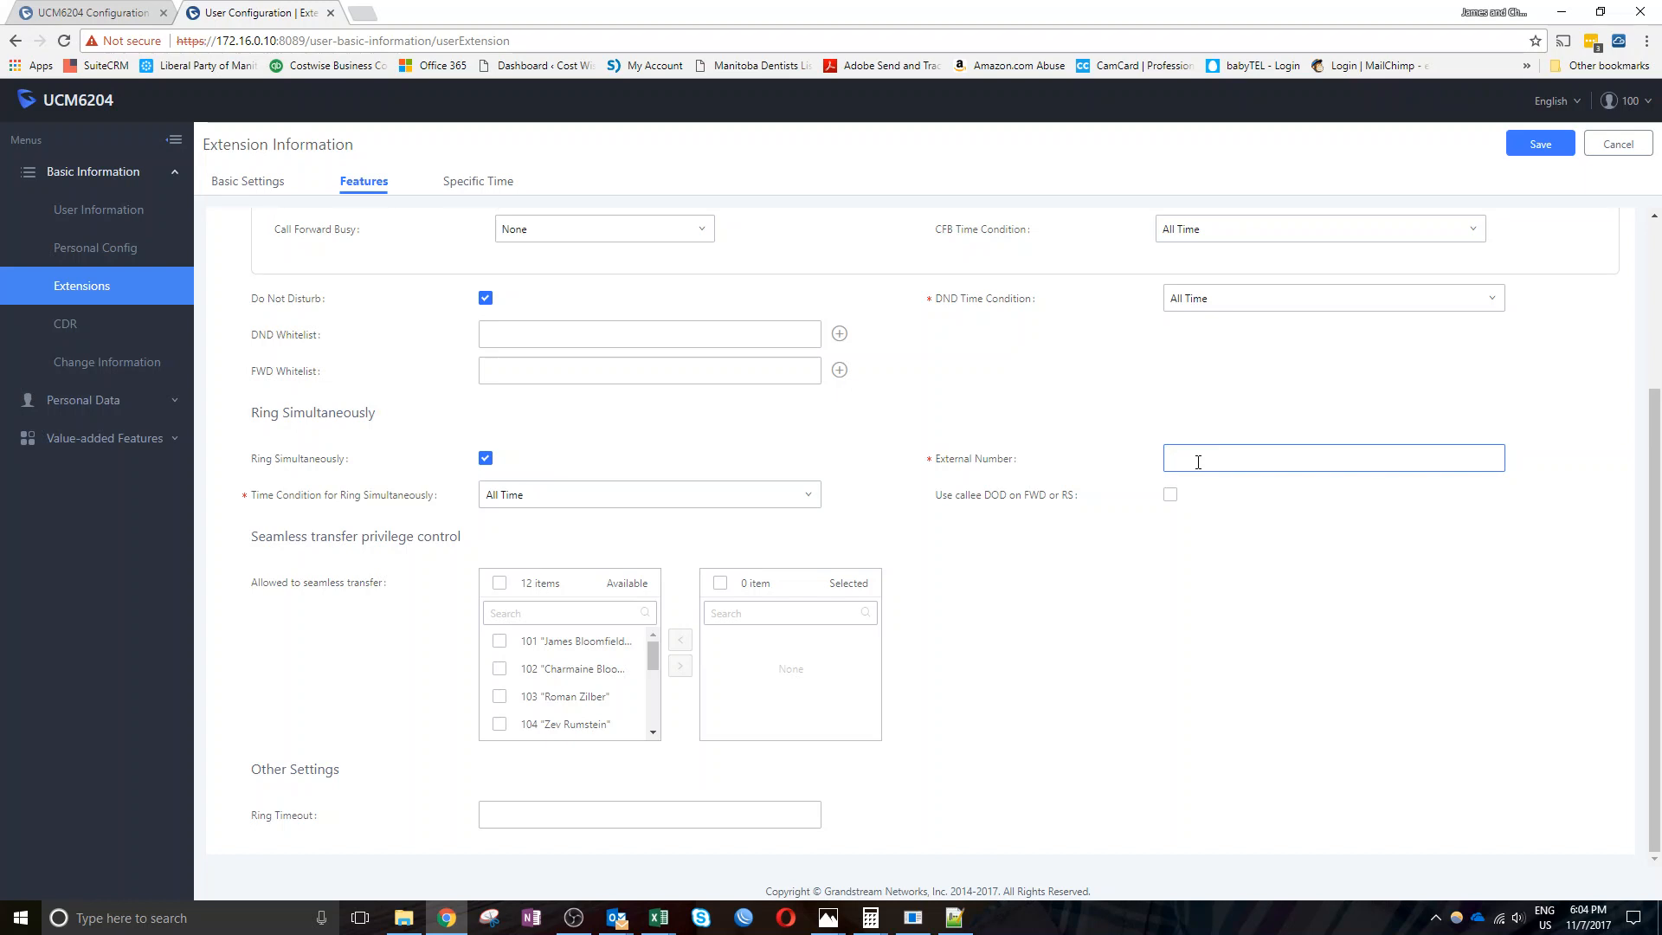
left_click(1198, 461)
mouse_move(1019, 501)
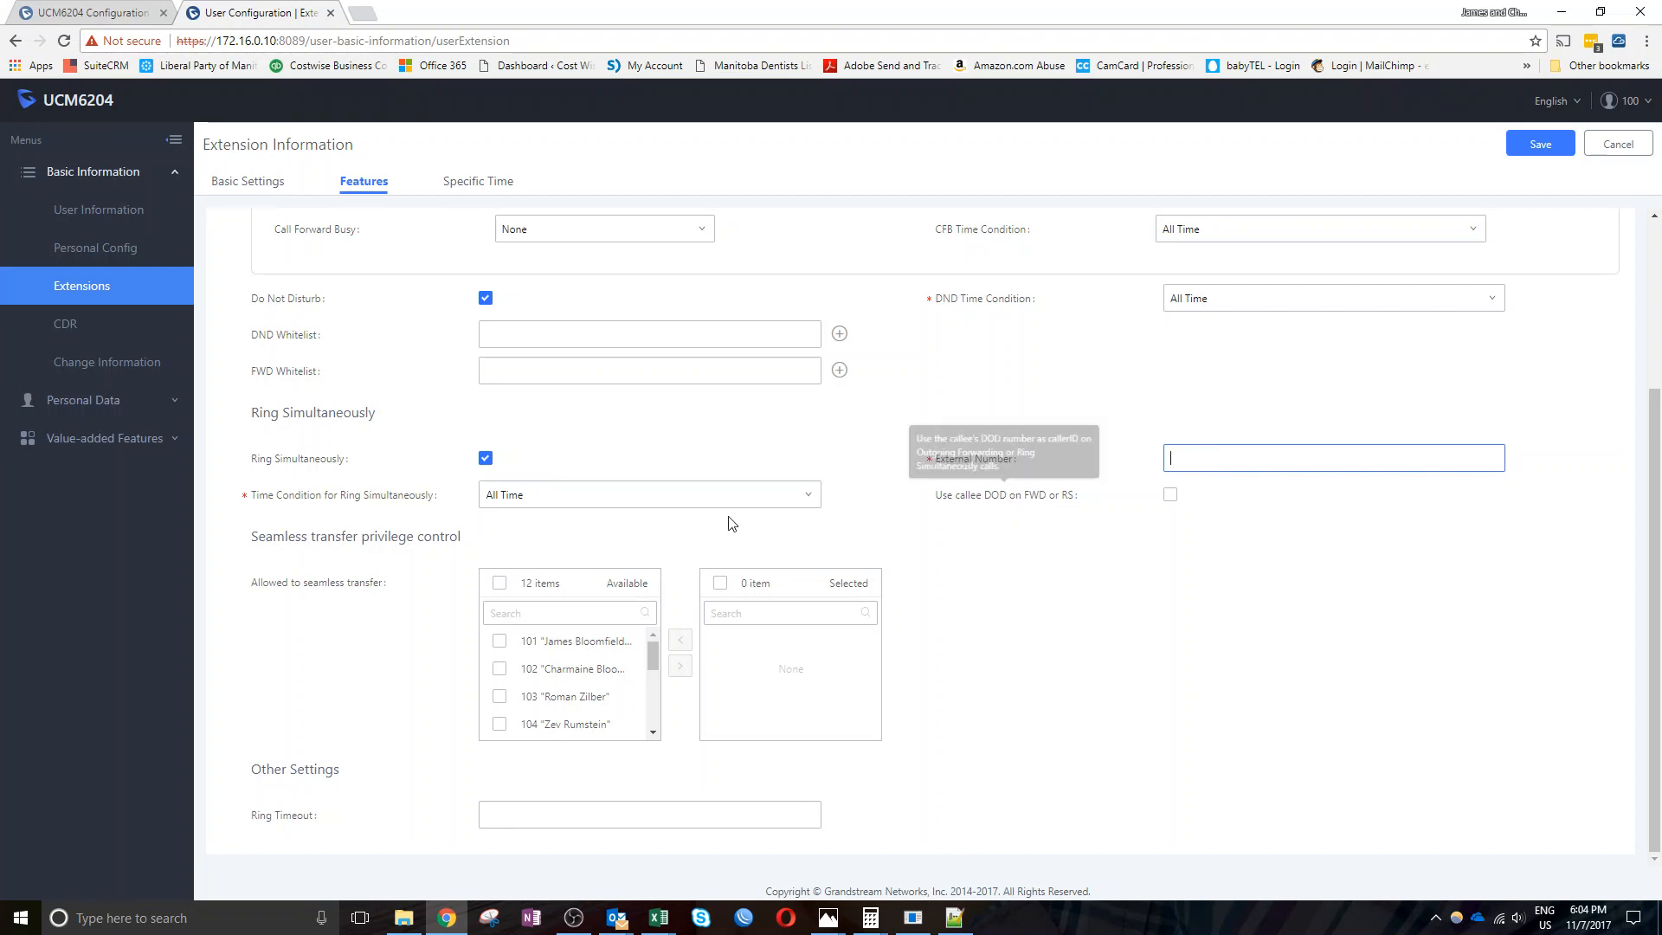
left_click(399, 690)
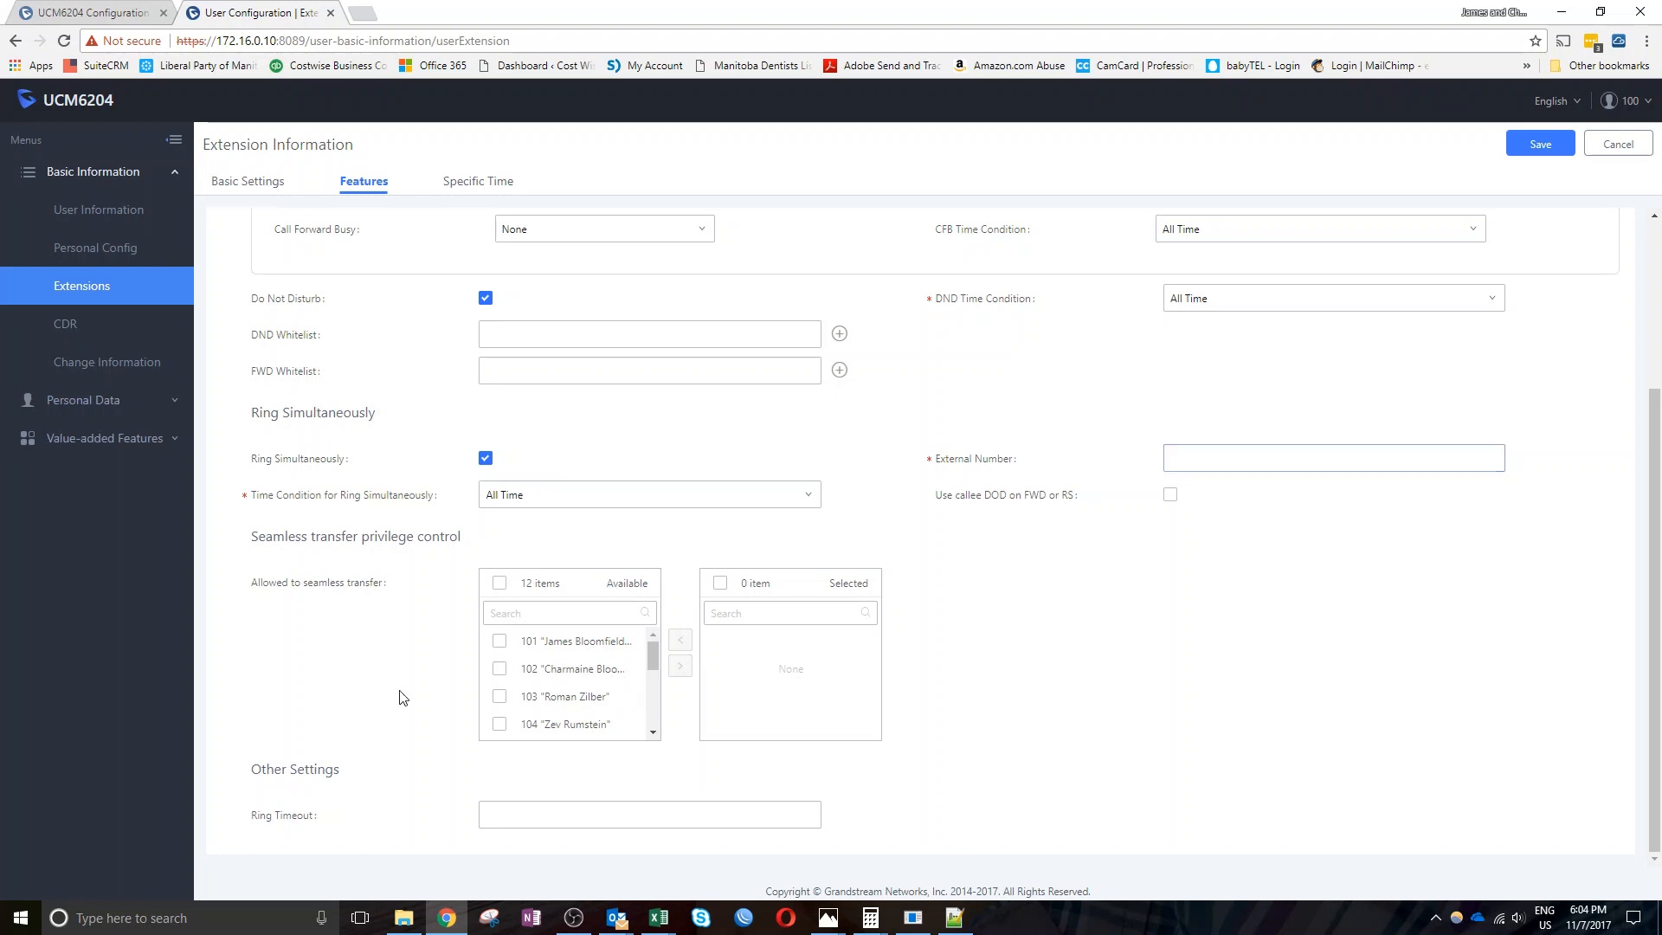
Enter a ring timeout of 30, discard the feature changes, and go to CDR
left_click(516, 821)
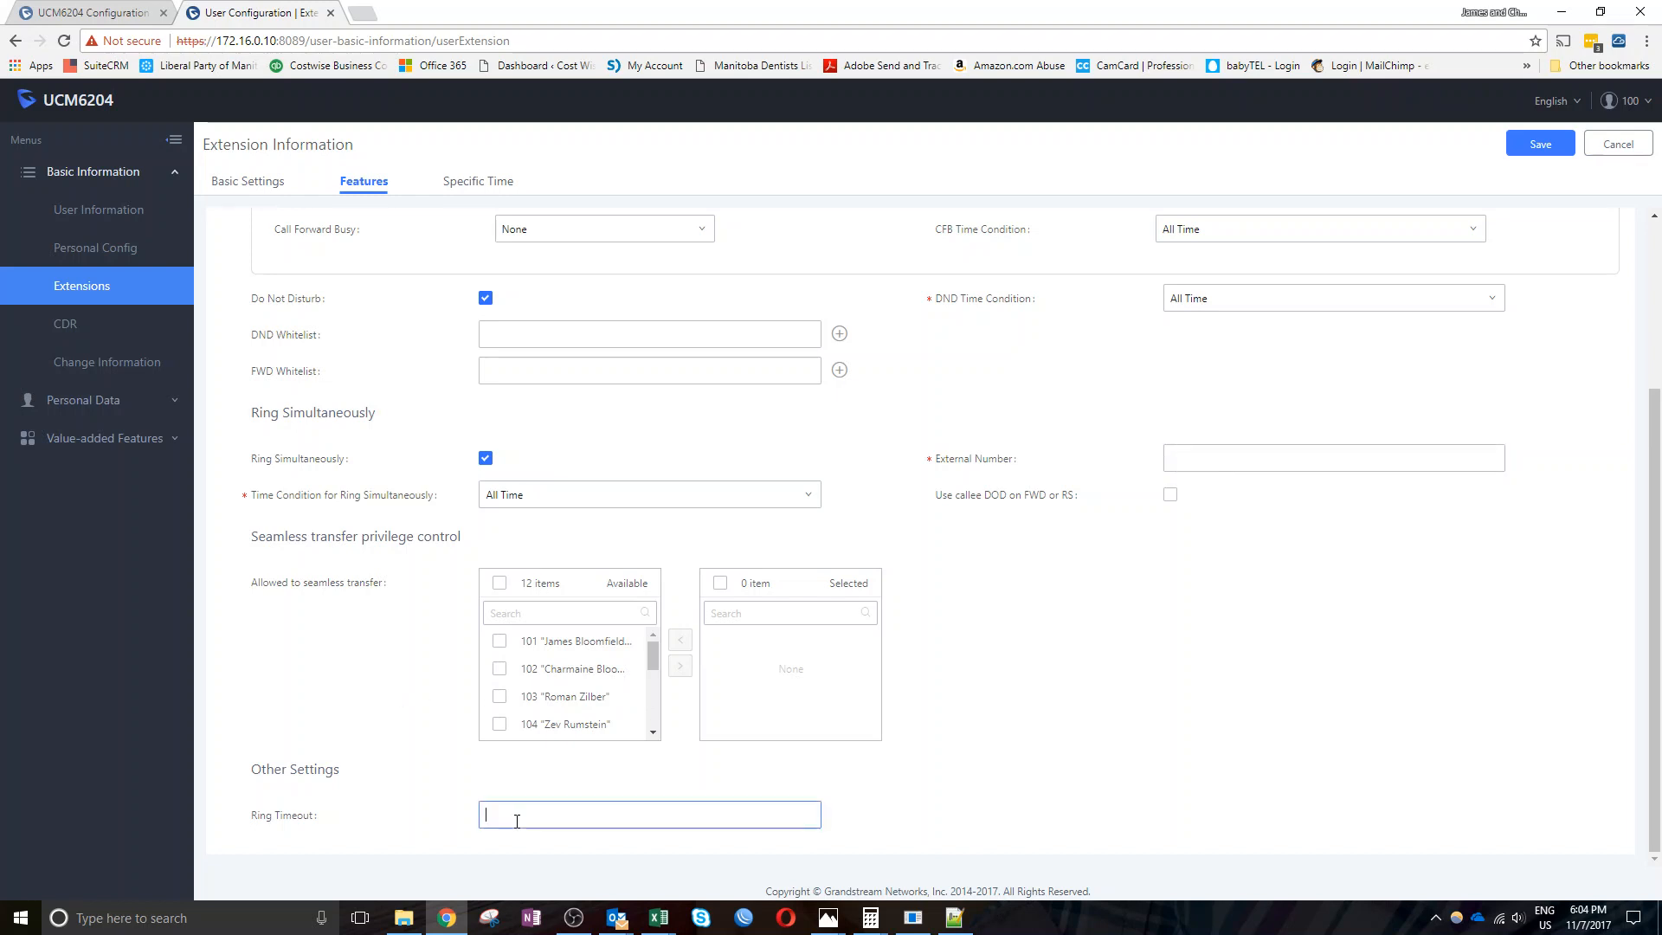
type("30")
left_click(472, 181)
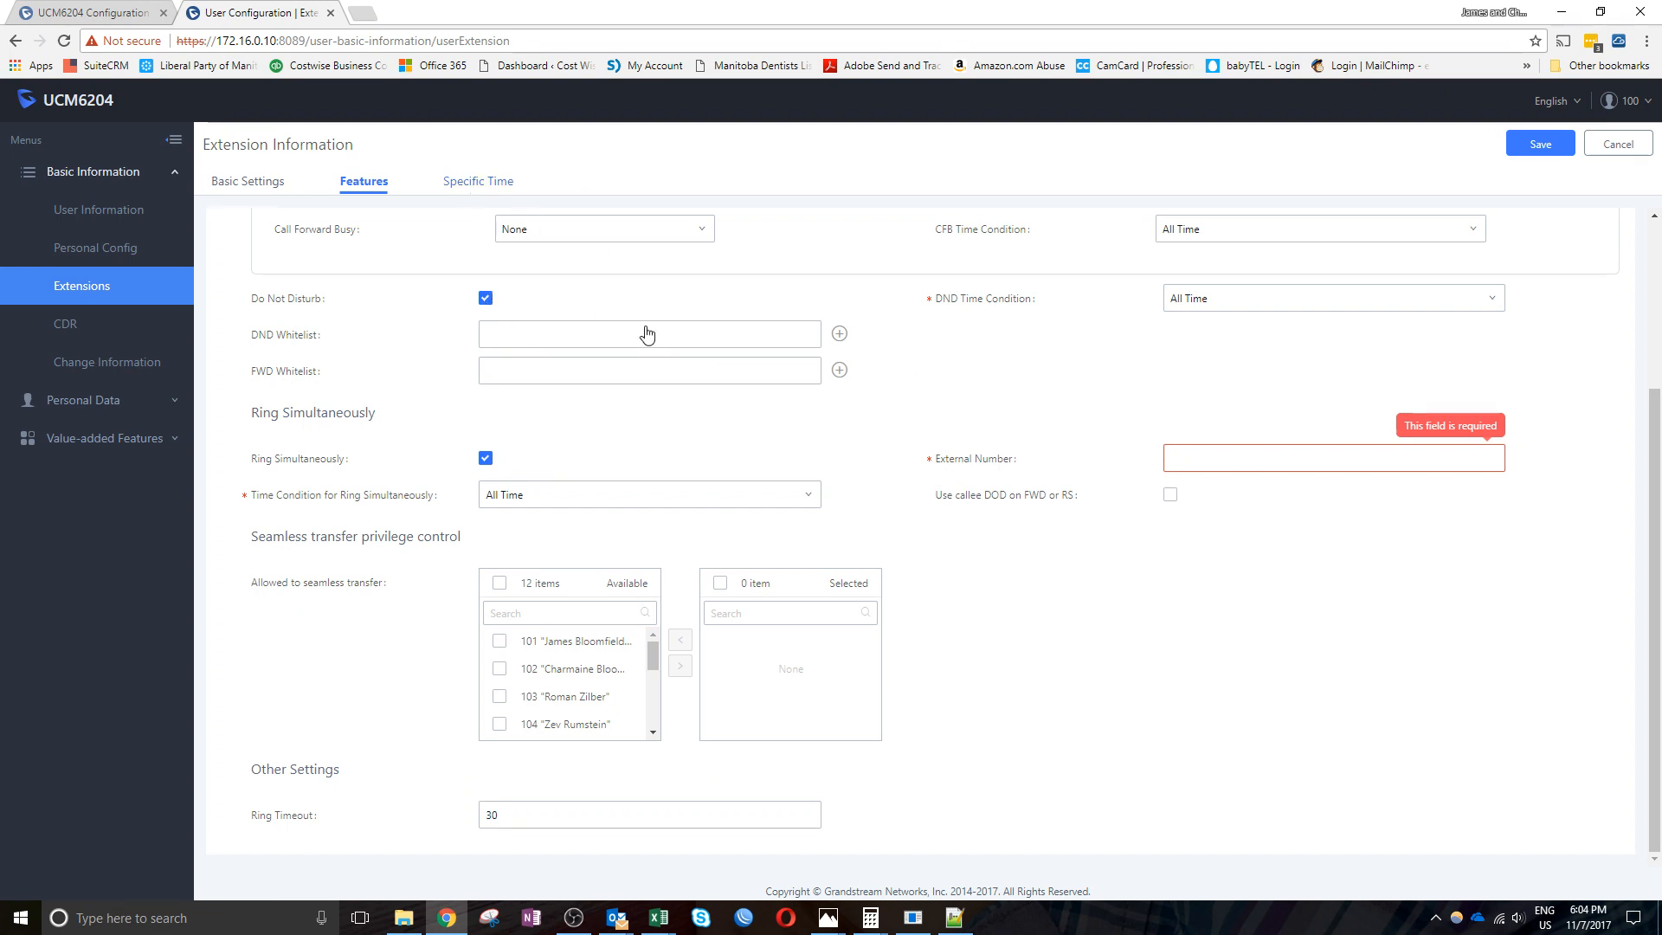
left_click(1615, 143)
left_click(67, 328)
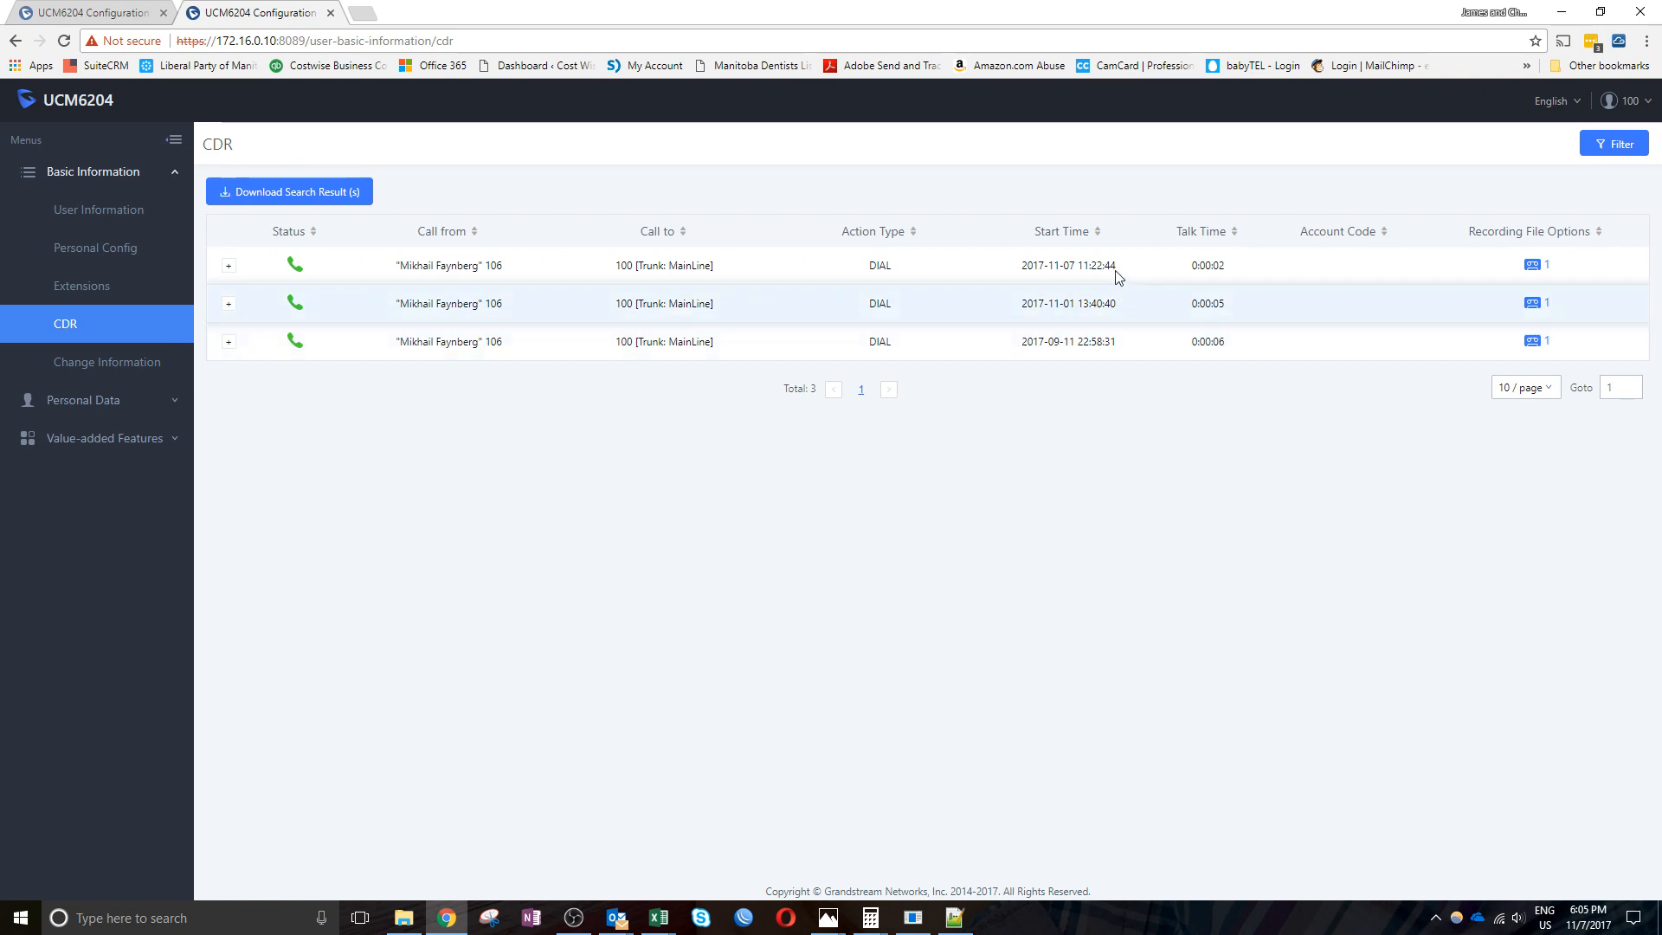
Expand and collapse the first call's details, then view and close its recording list
left_click(228, 267)
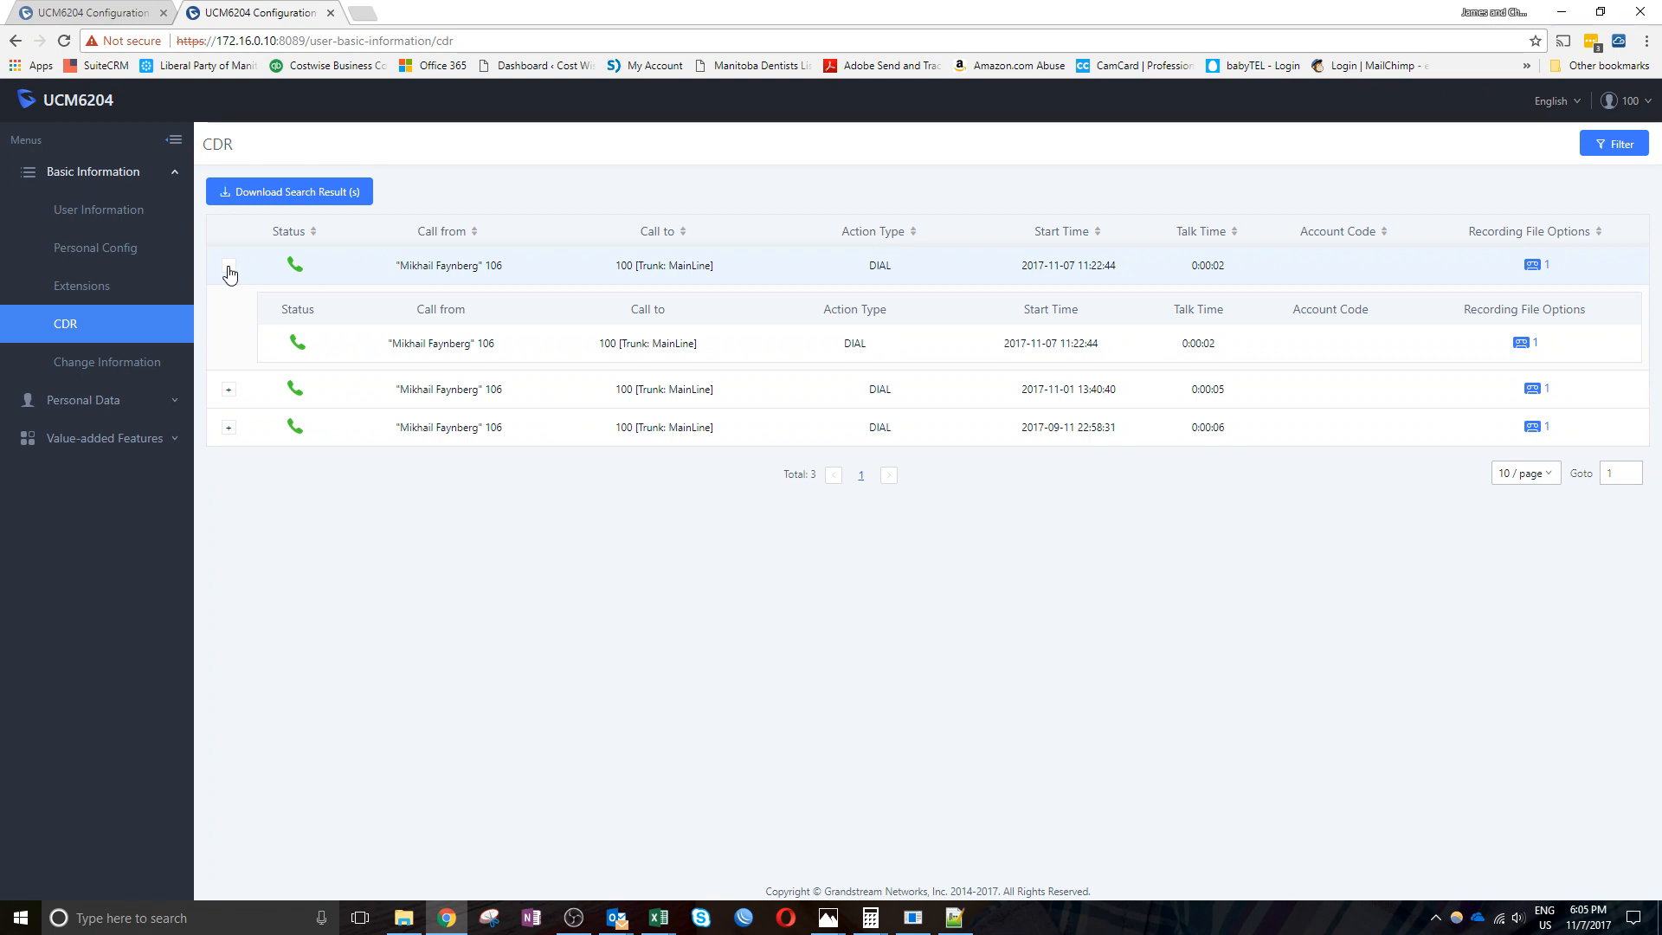
left_click(228, 268)
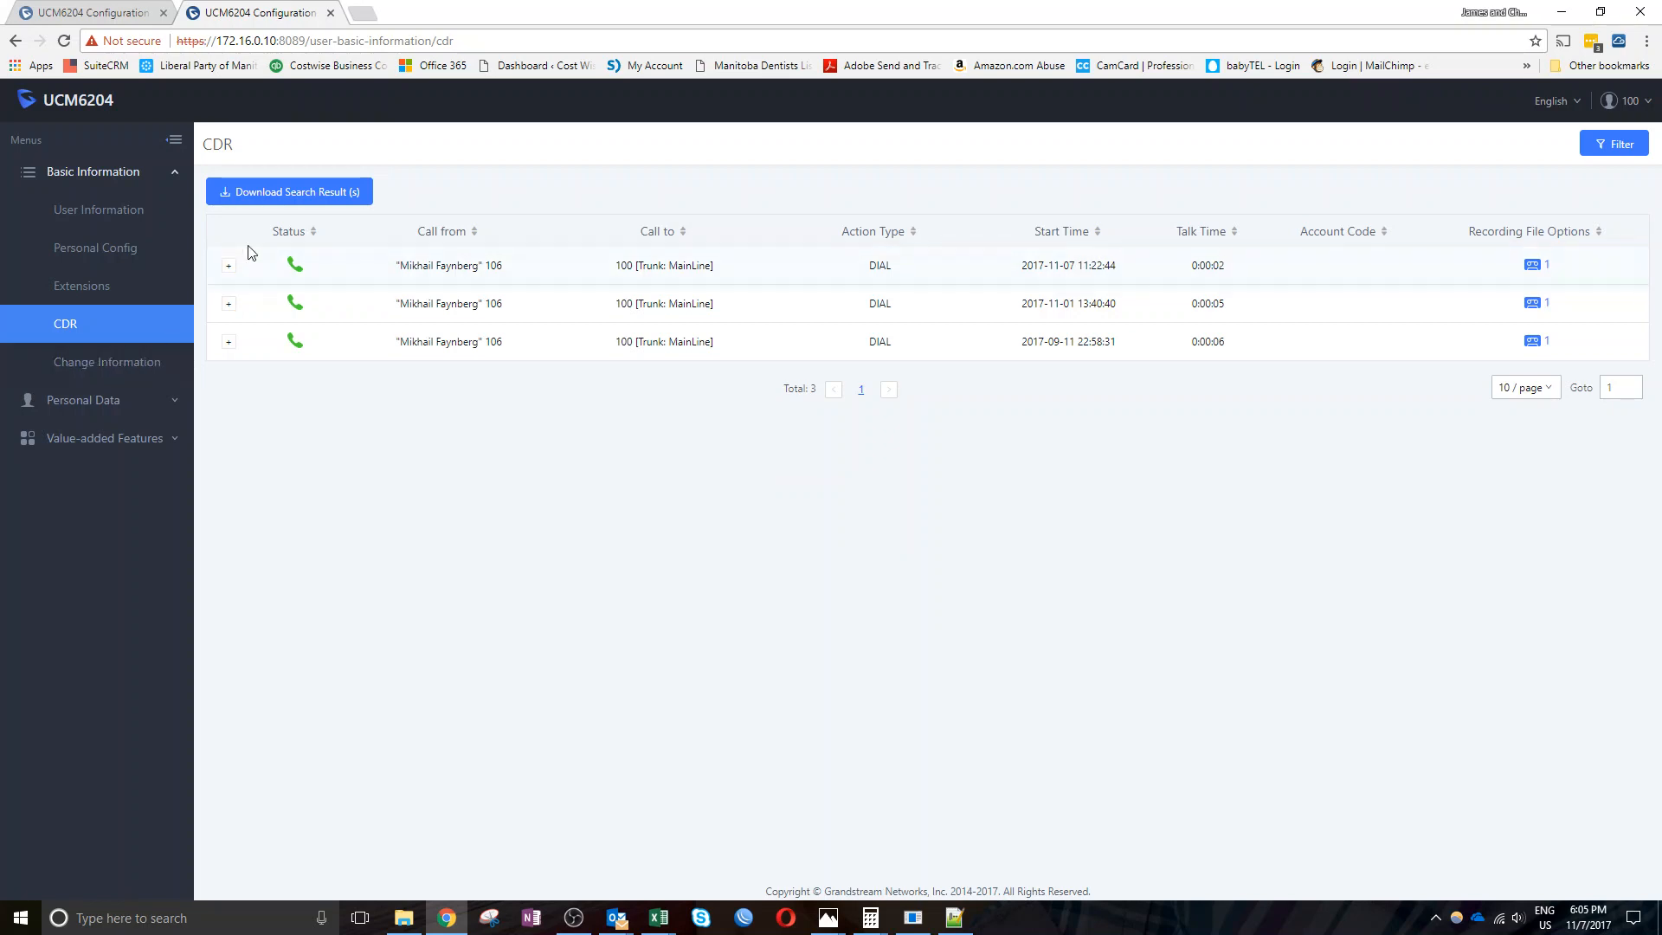
left_click(1531, 265)
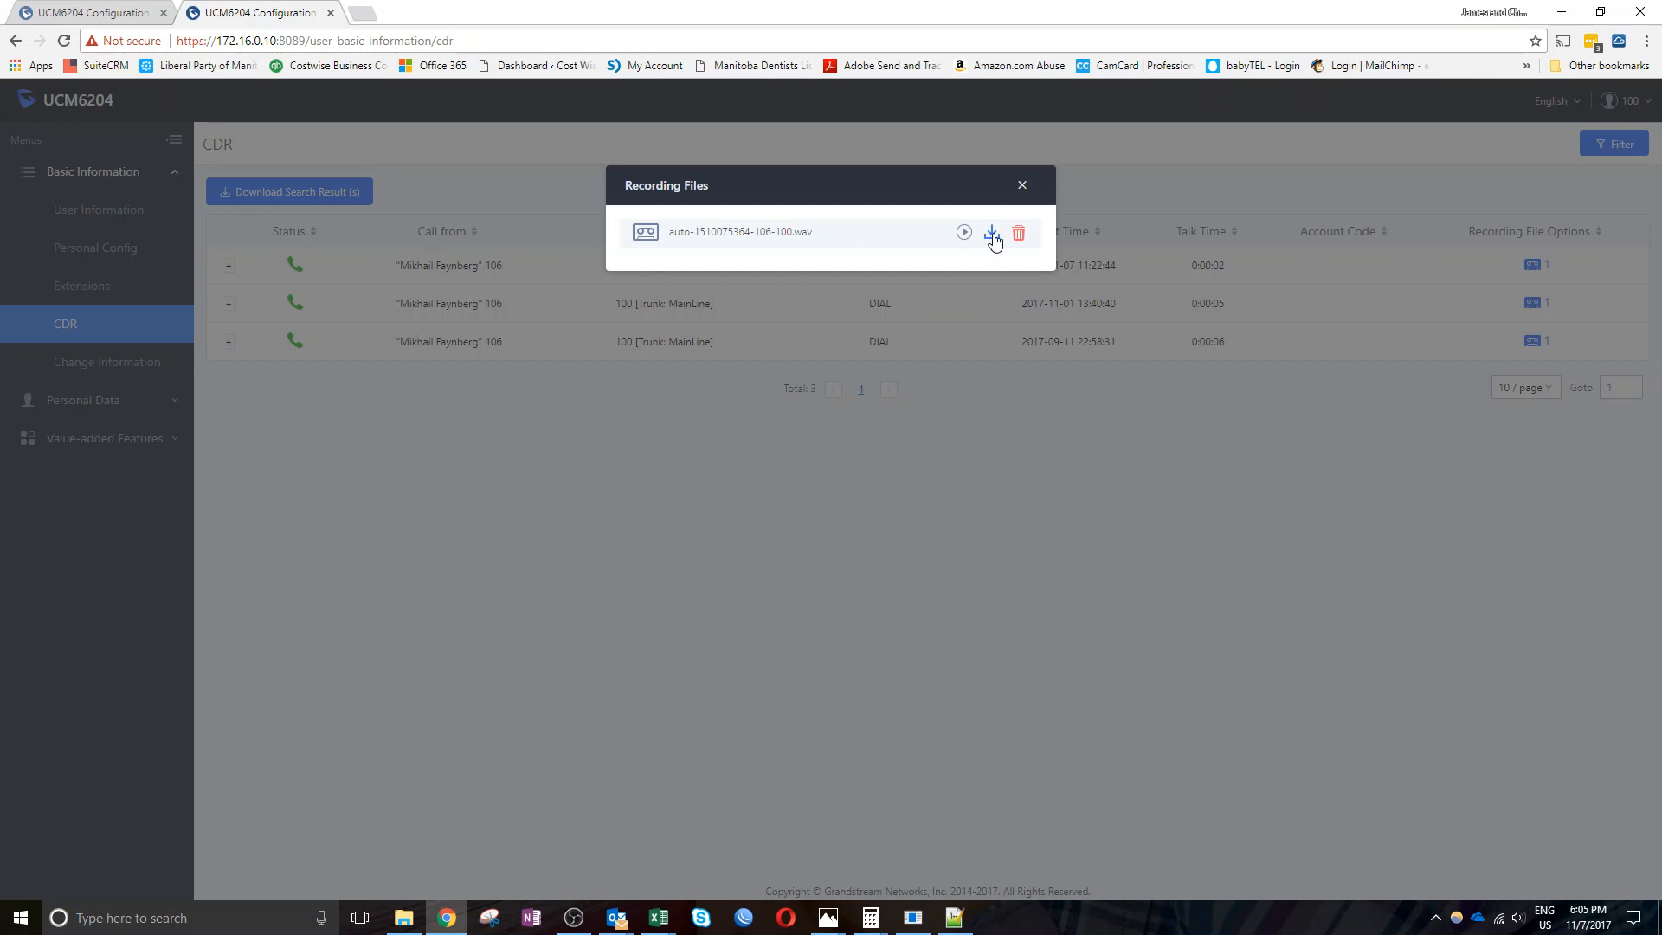
left_click(1022, 186)
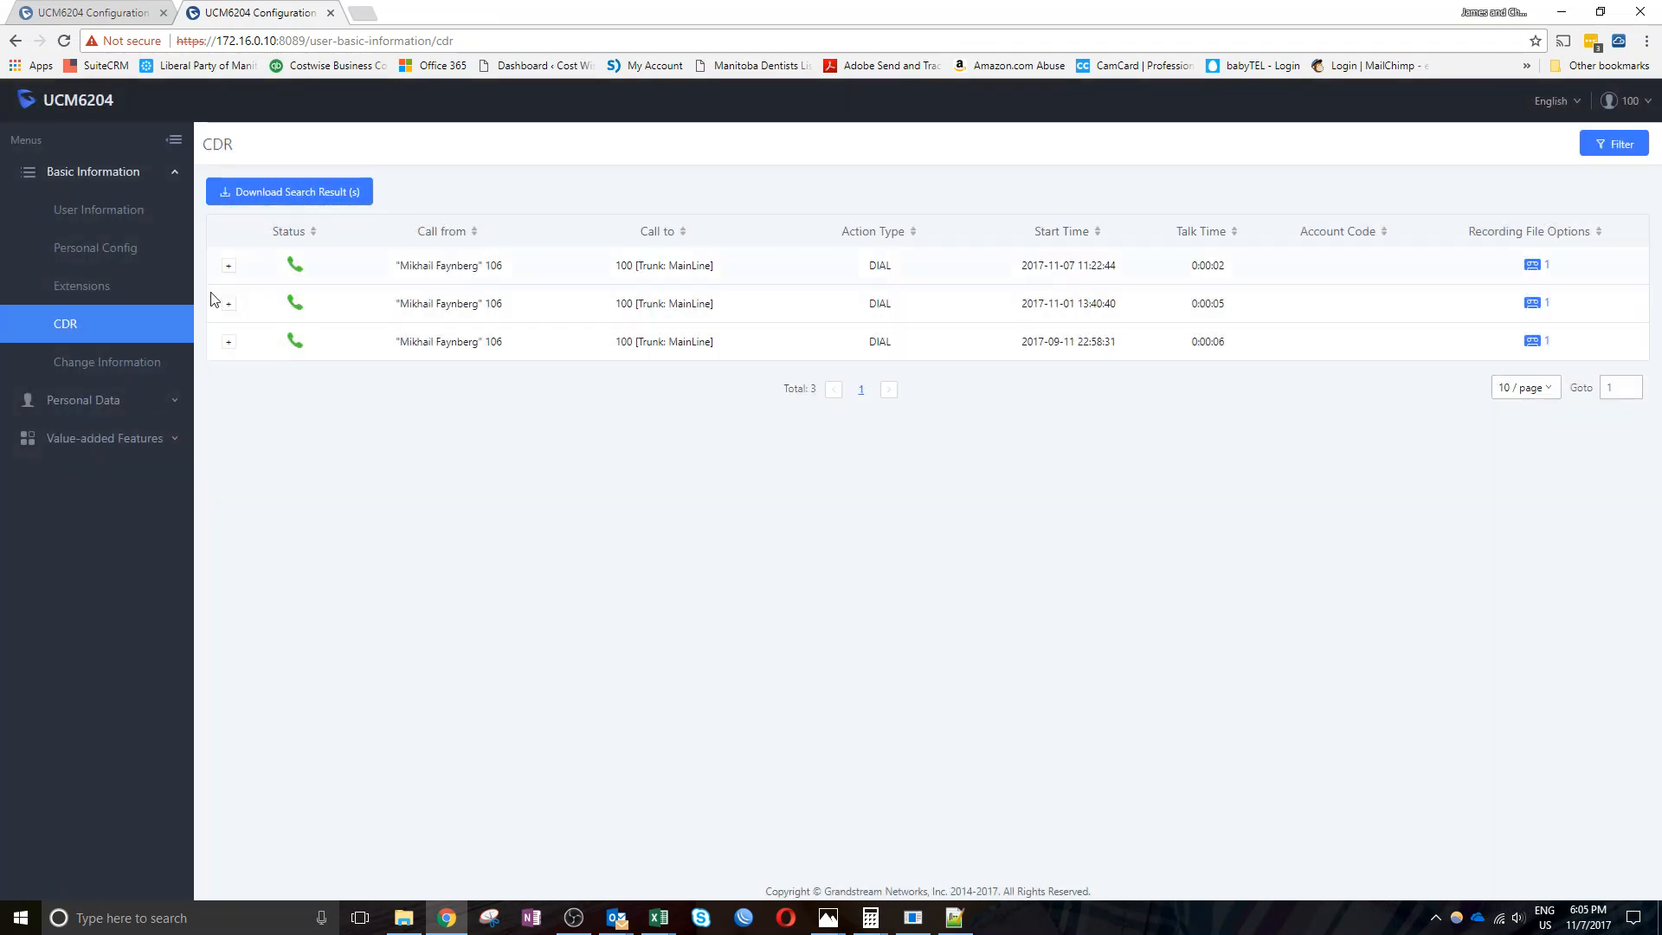
Open Change Information, focus the Old Password field, and expand Personal Data
left_click(100, 367)
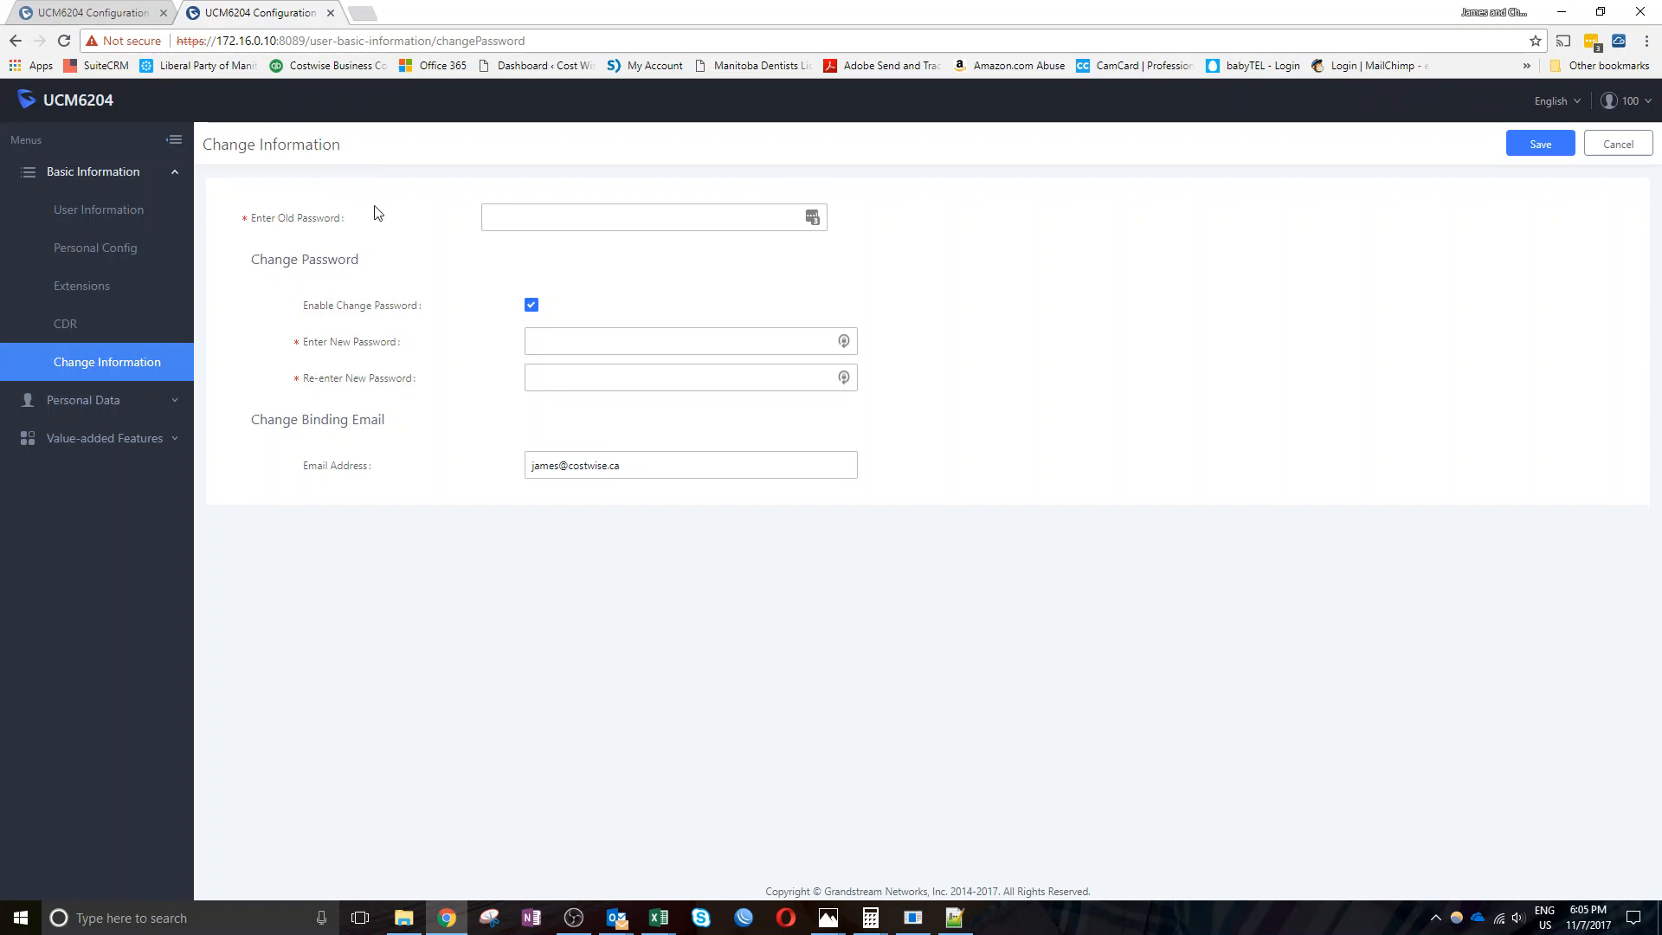
left_click(521, 214)
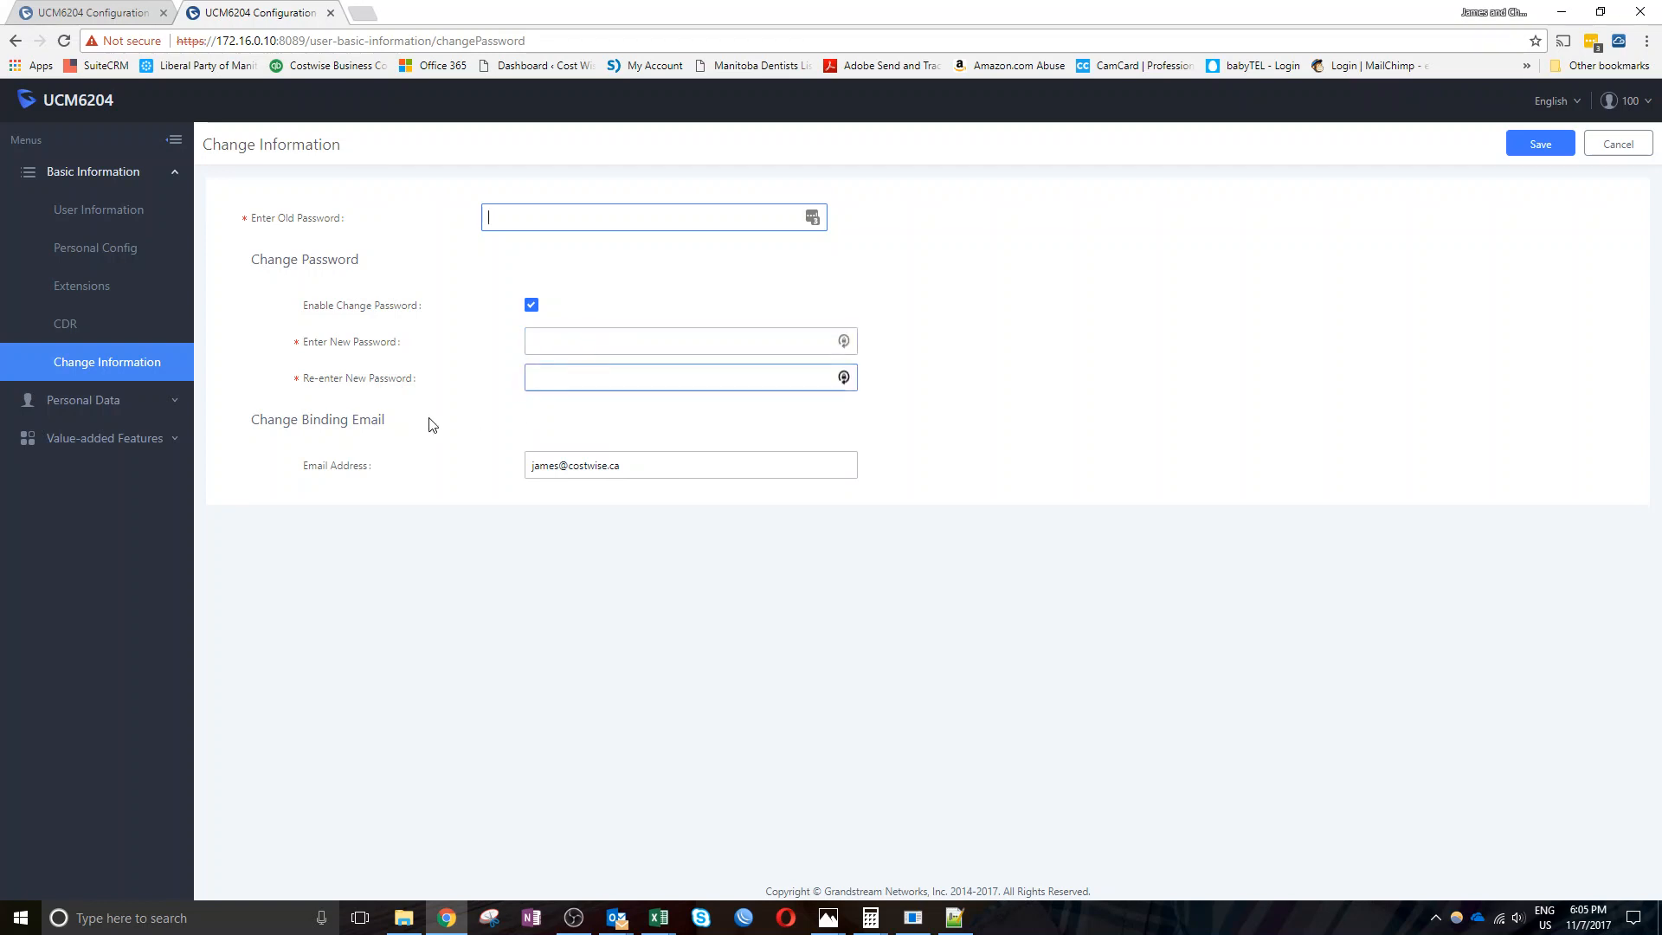
left_click(78, 405)
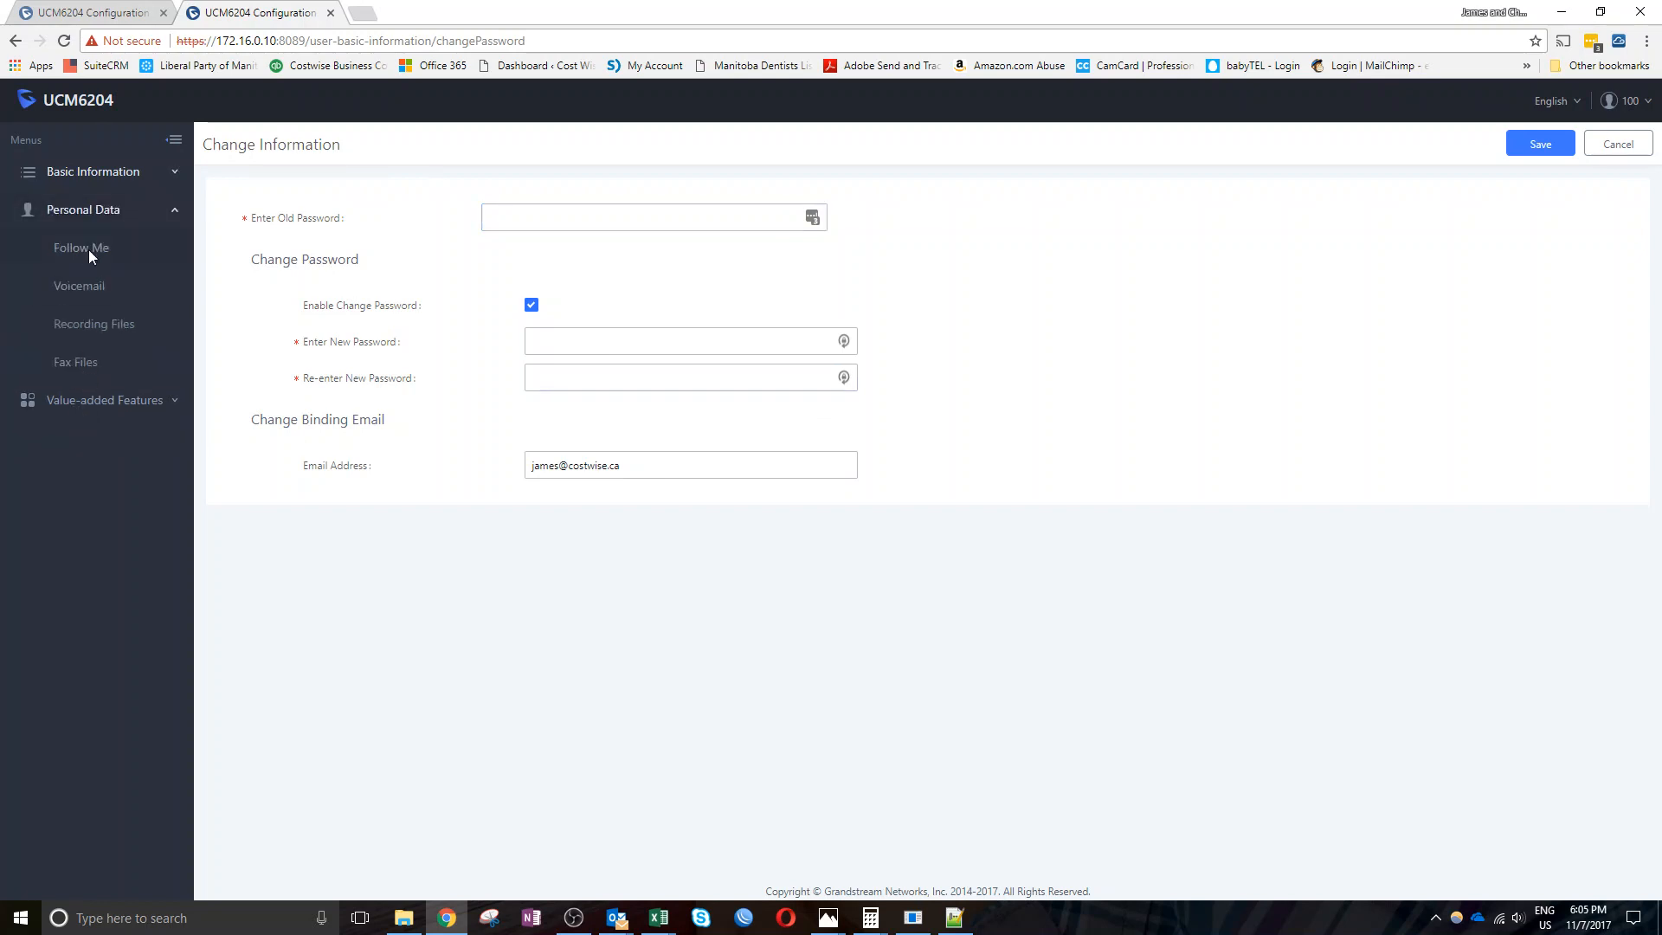
Step through Follow Me, Voicemail and the three Recording Files, then open the empty Fax Files list
left_click(89, 253)
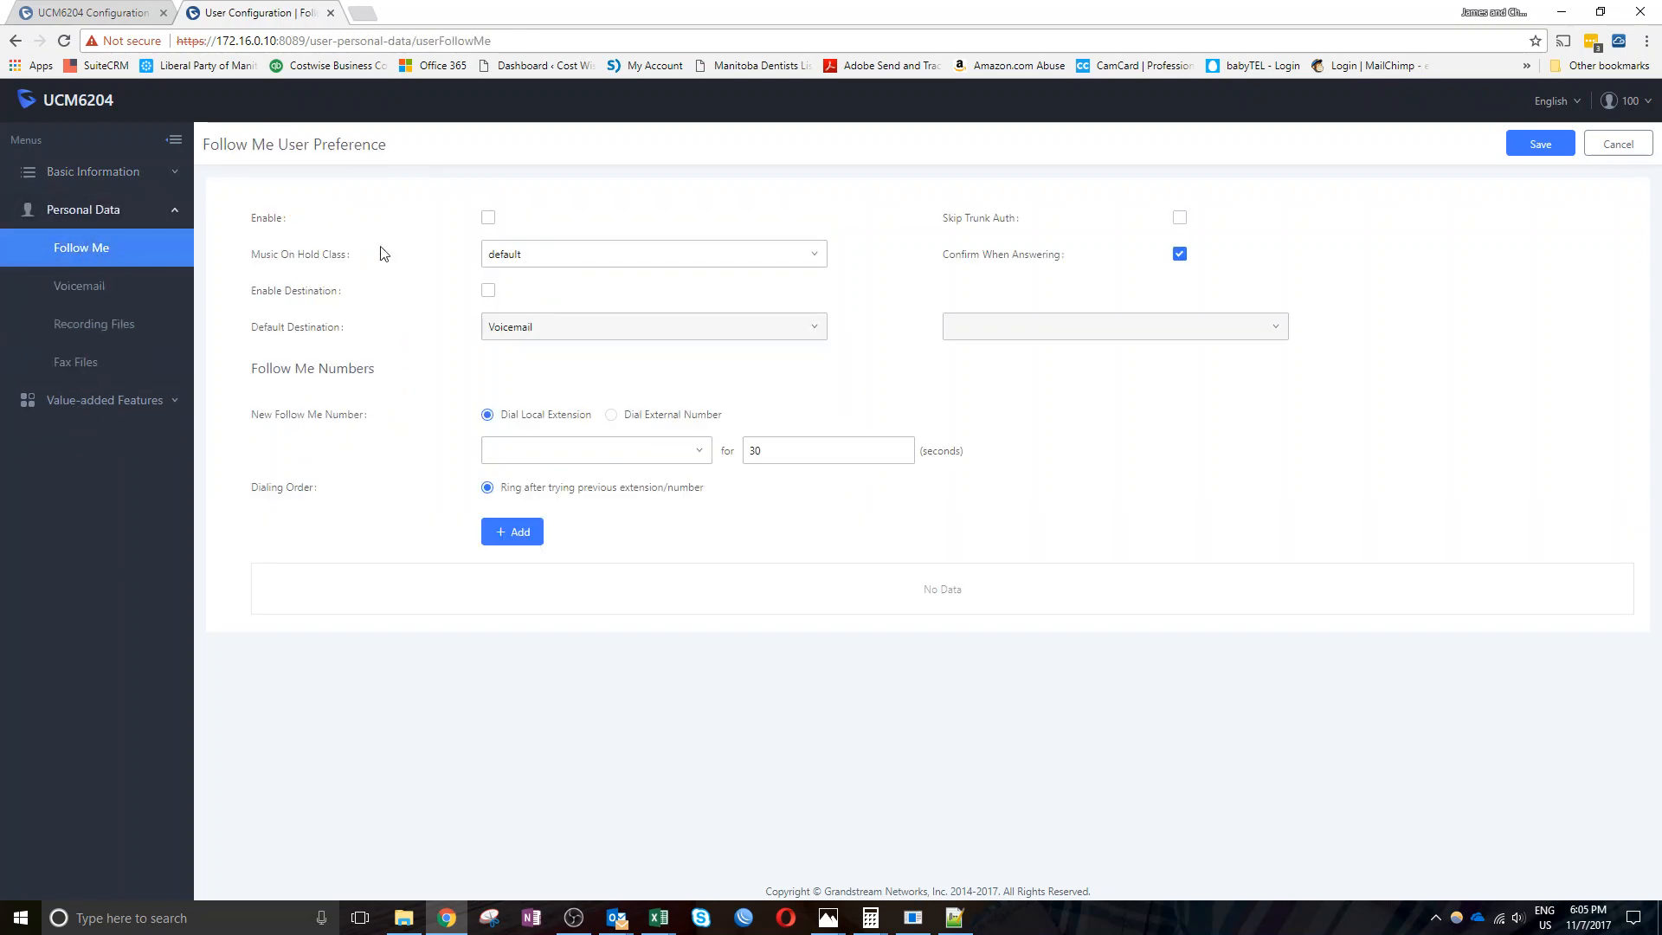
left_click(87, 291)
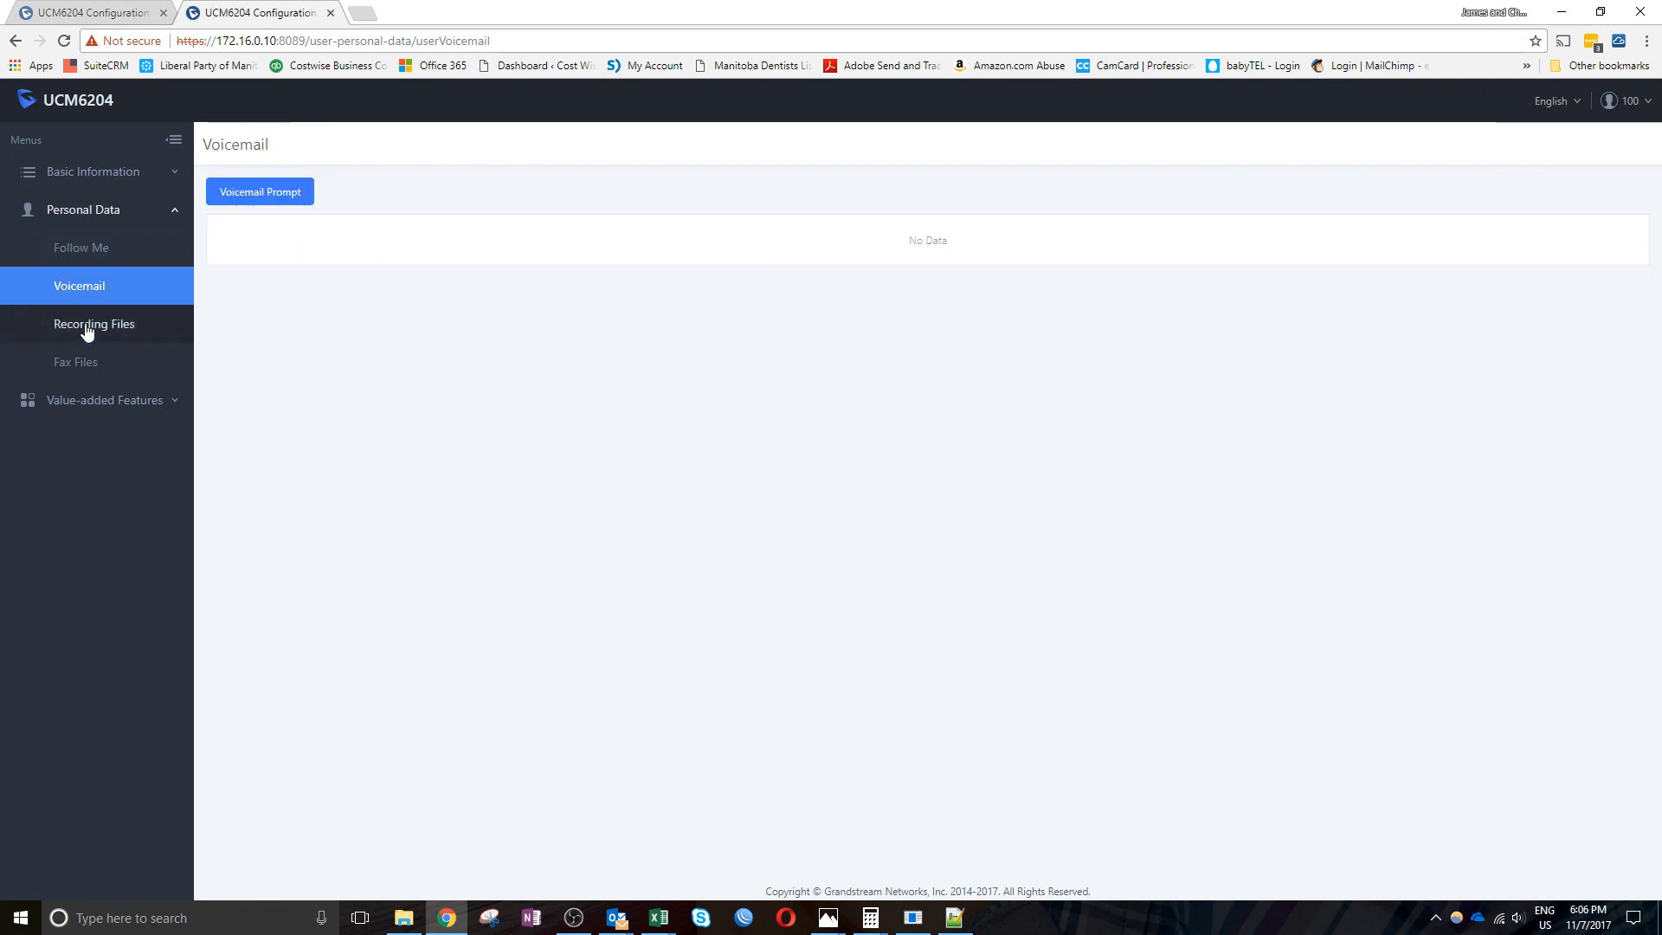
left_click(87, 329)
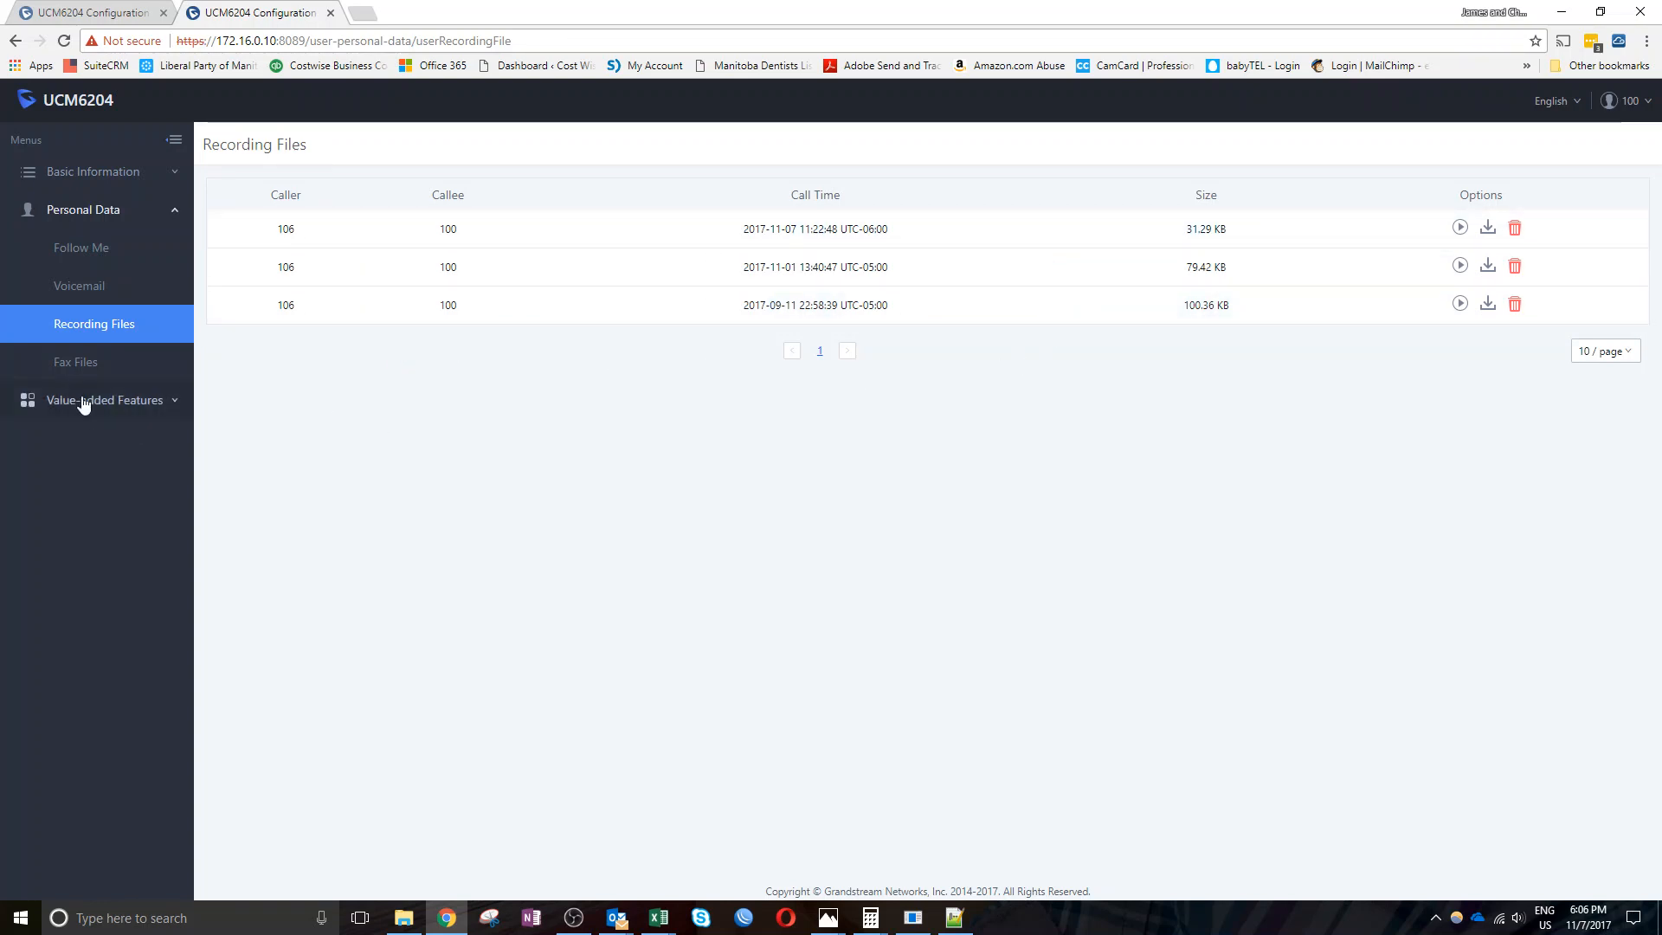
left_click(75, 367)
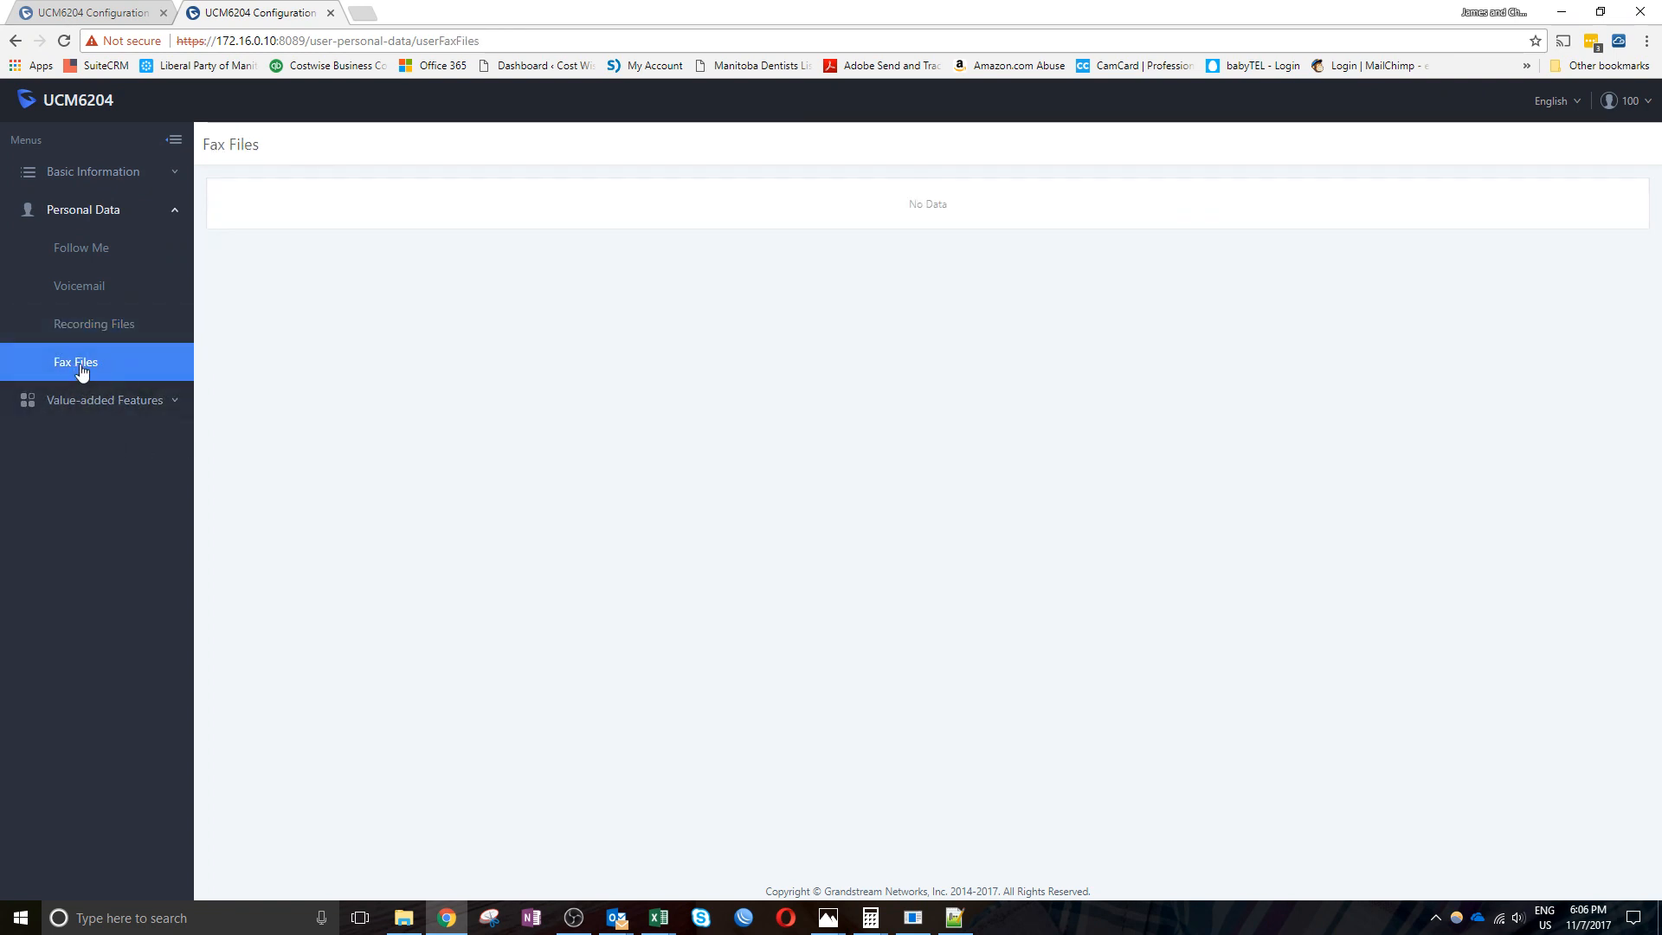
Open Fax Sending and look over the two DemoFax.pdf entries' numbers and dates
left_click(78, 400)
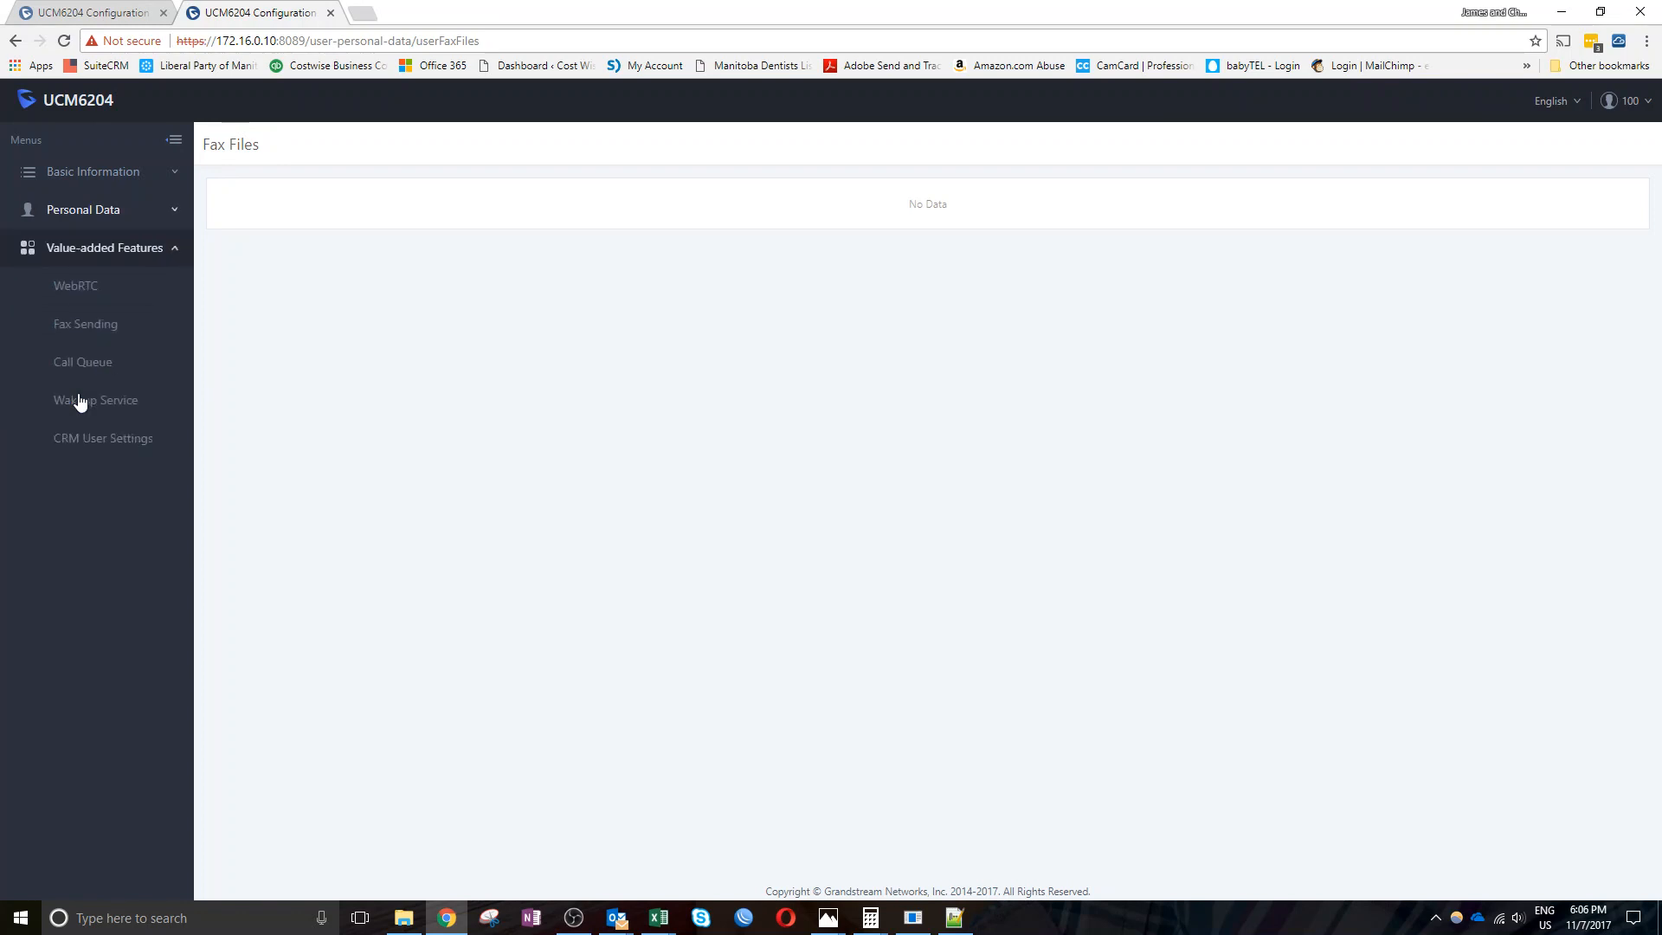
left_click(73, 335)
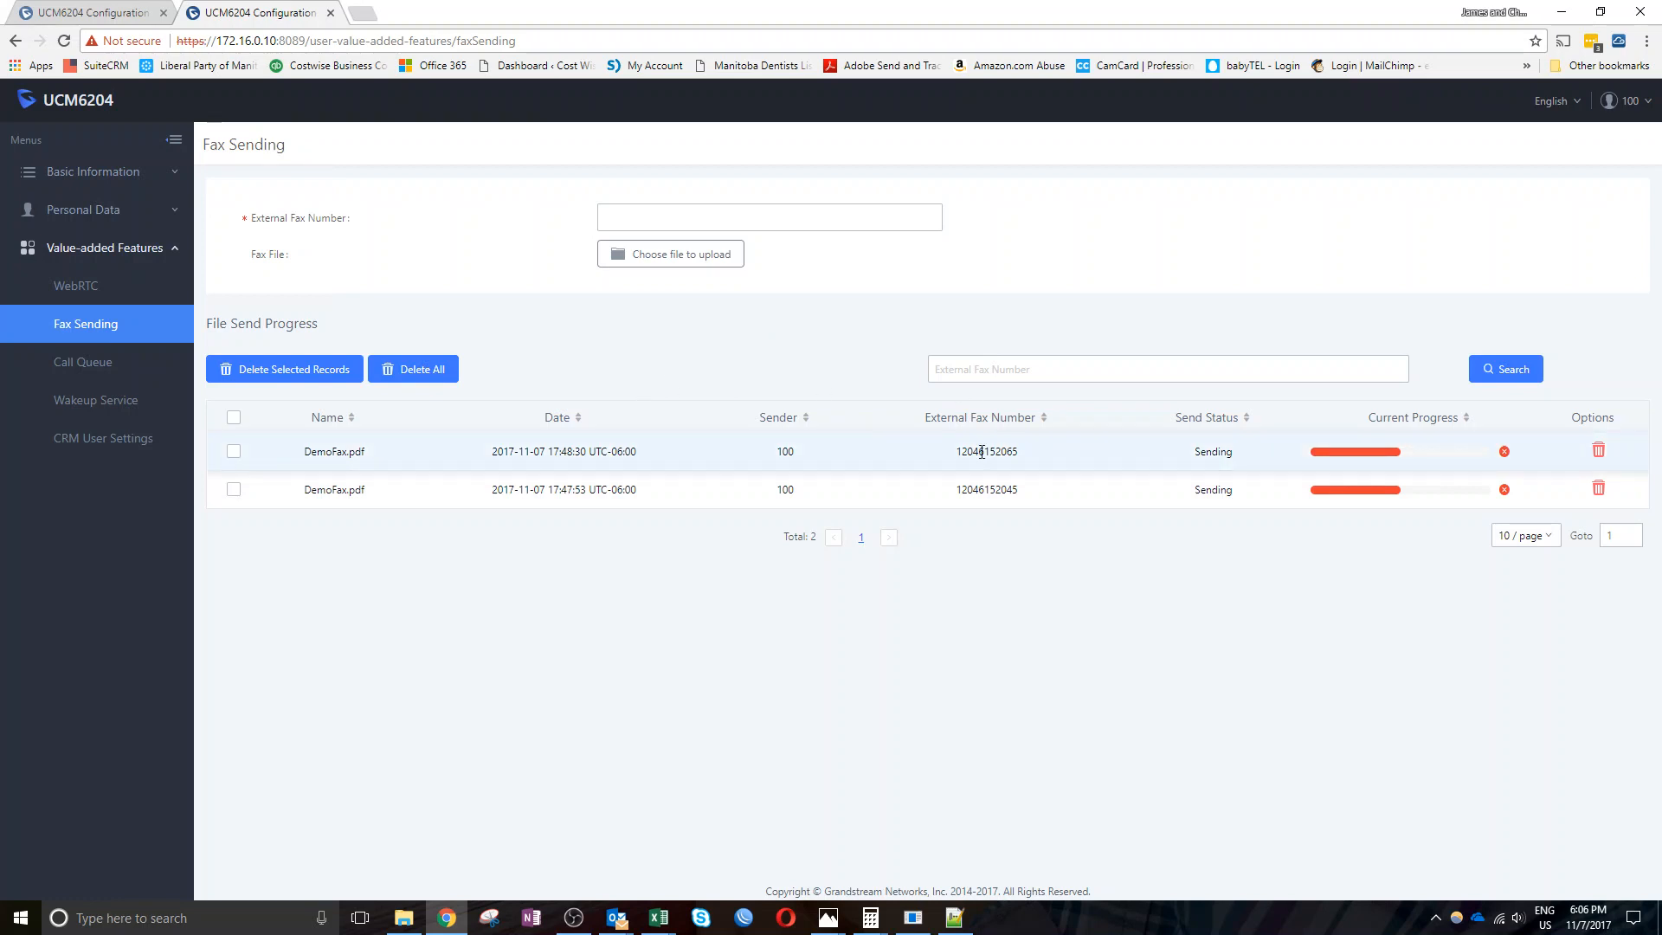
left_click_drag(976, 455, 1022, 458)
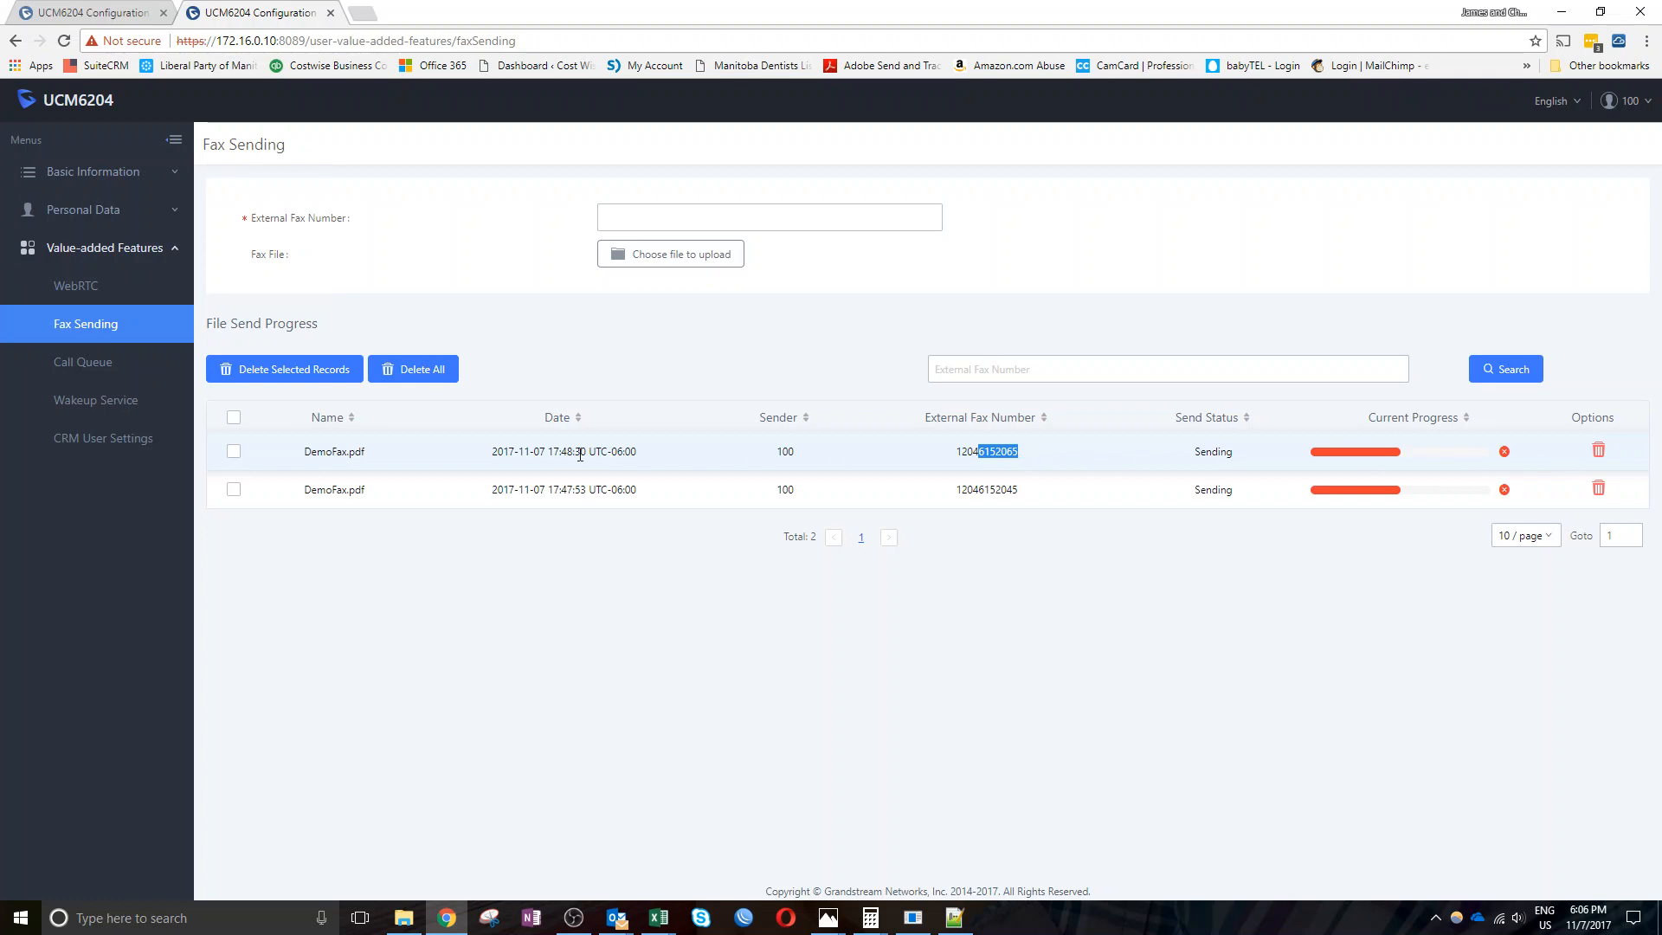
left_click_drag(499, 454, 659, 452)
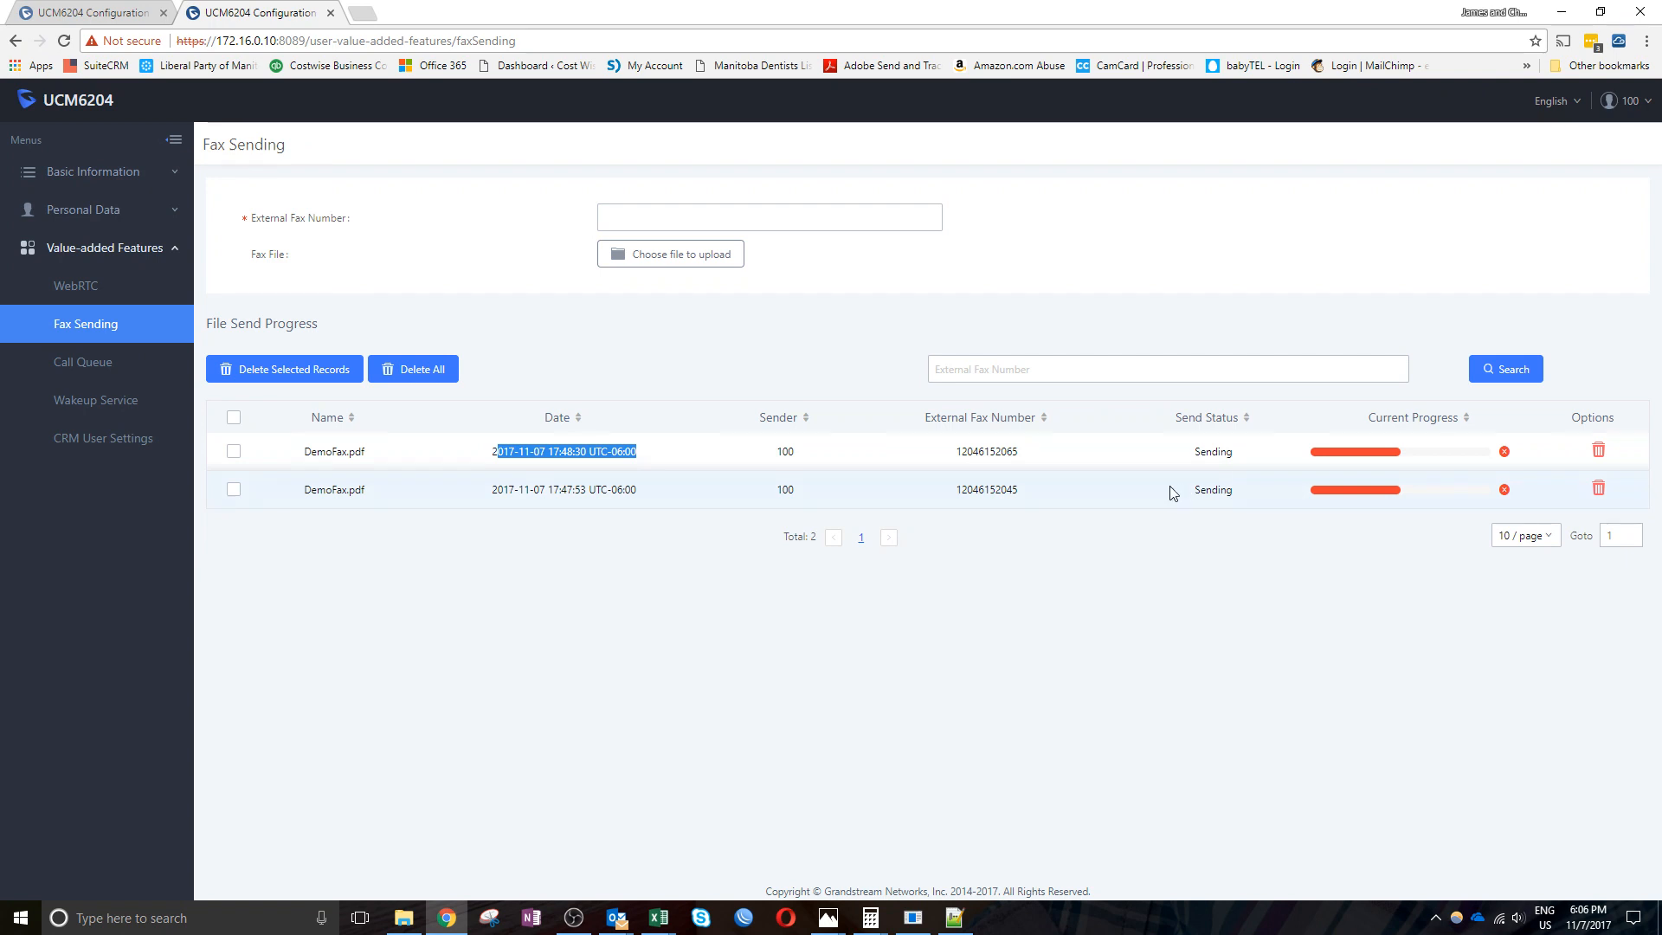
left_click(1601, 499)
mouse_move(1504, 491)
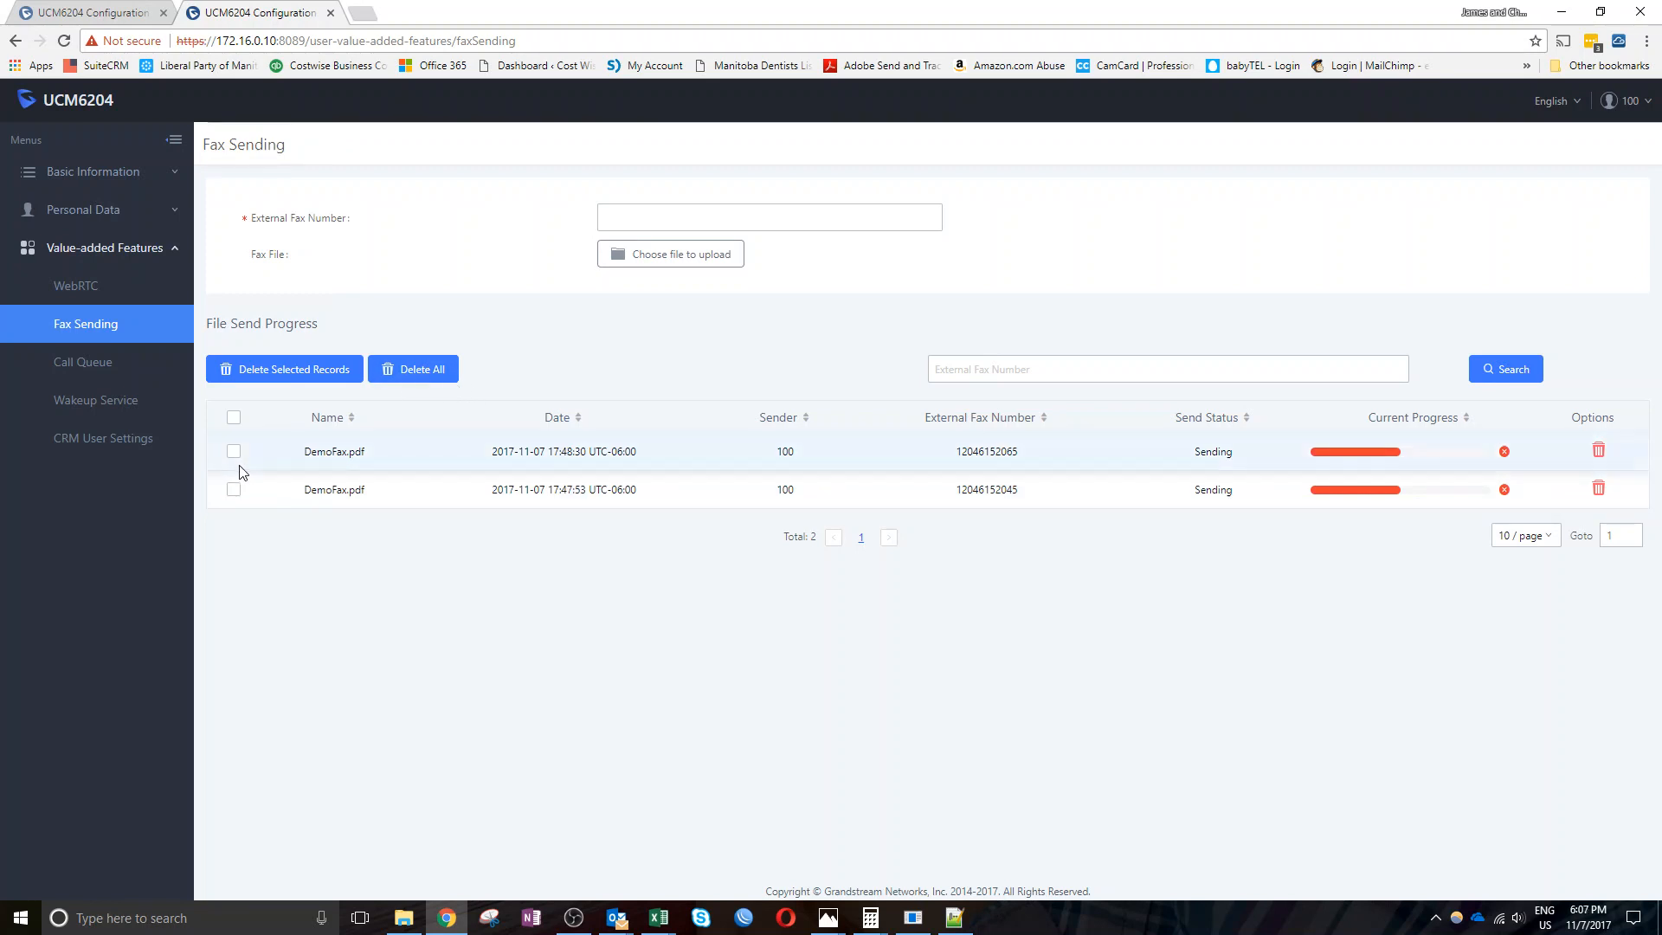
Select both fax records, delete them all, and apply the changes
left_click(234, 417)
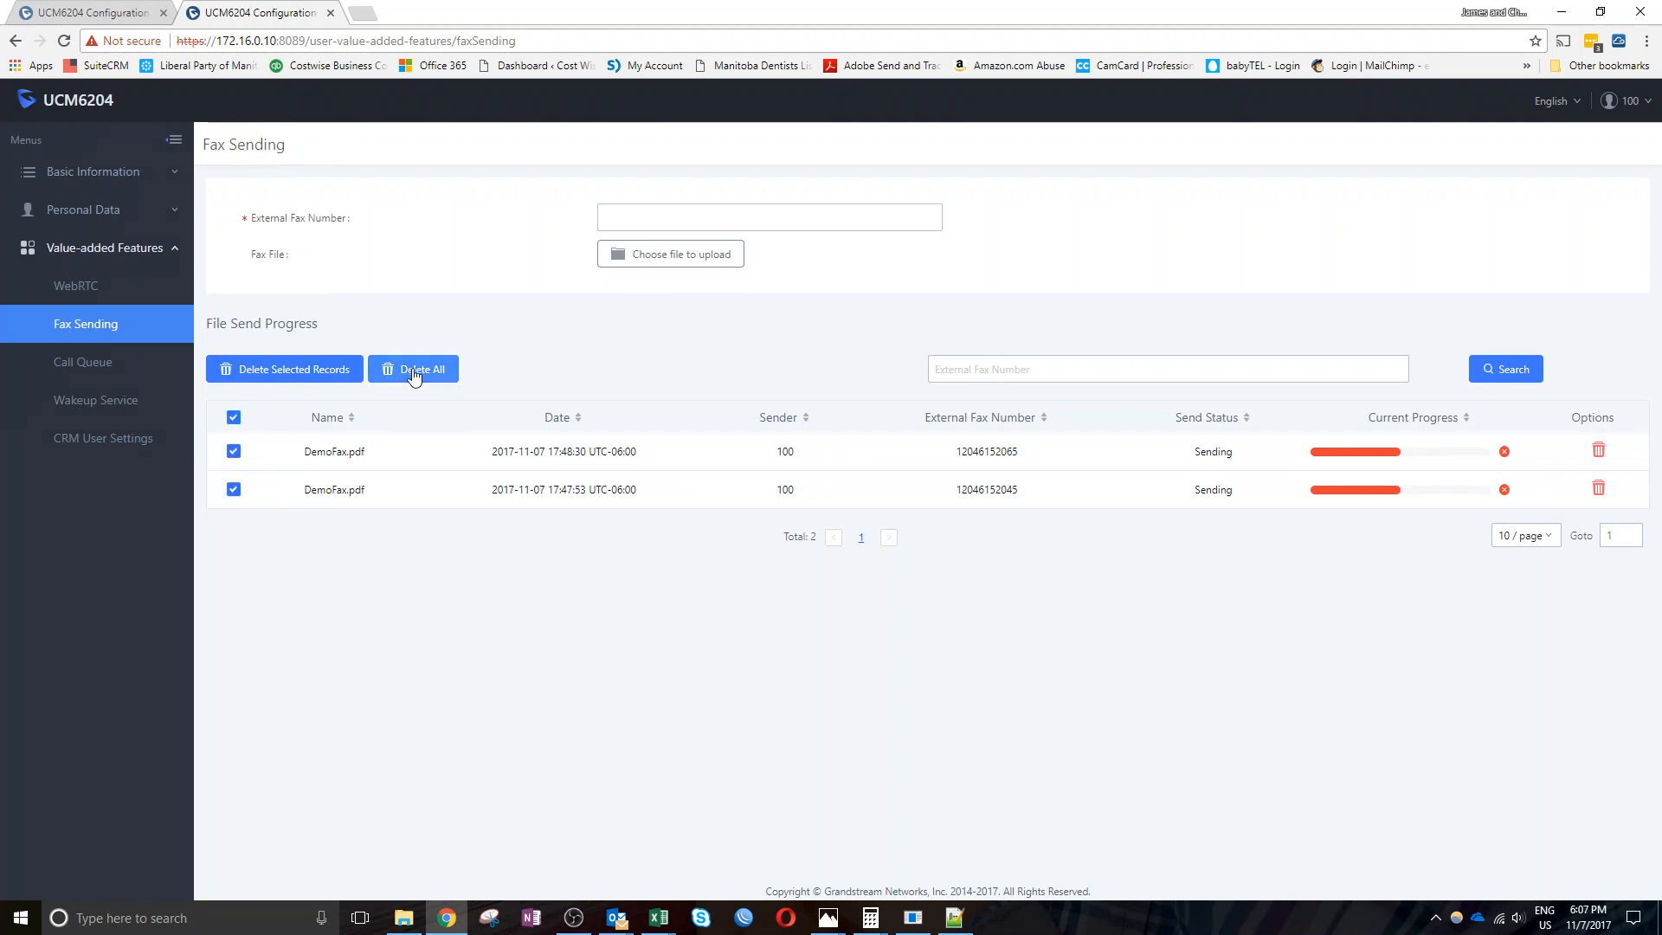
left_click(413, 372)
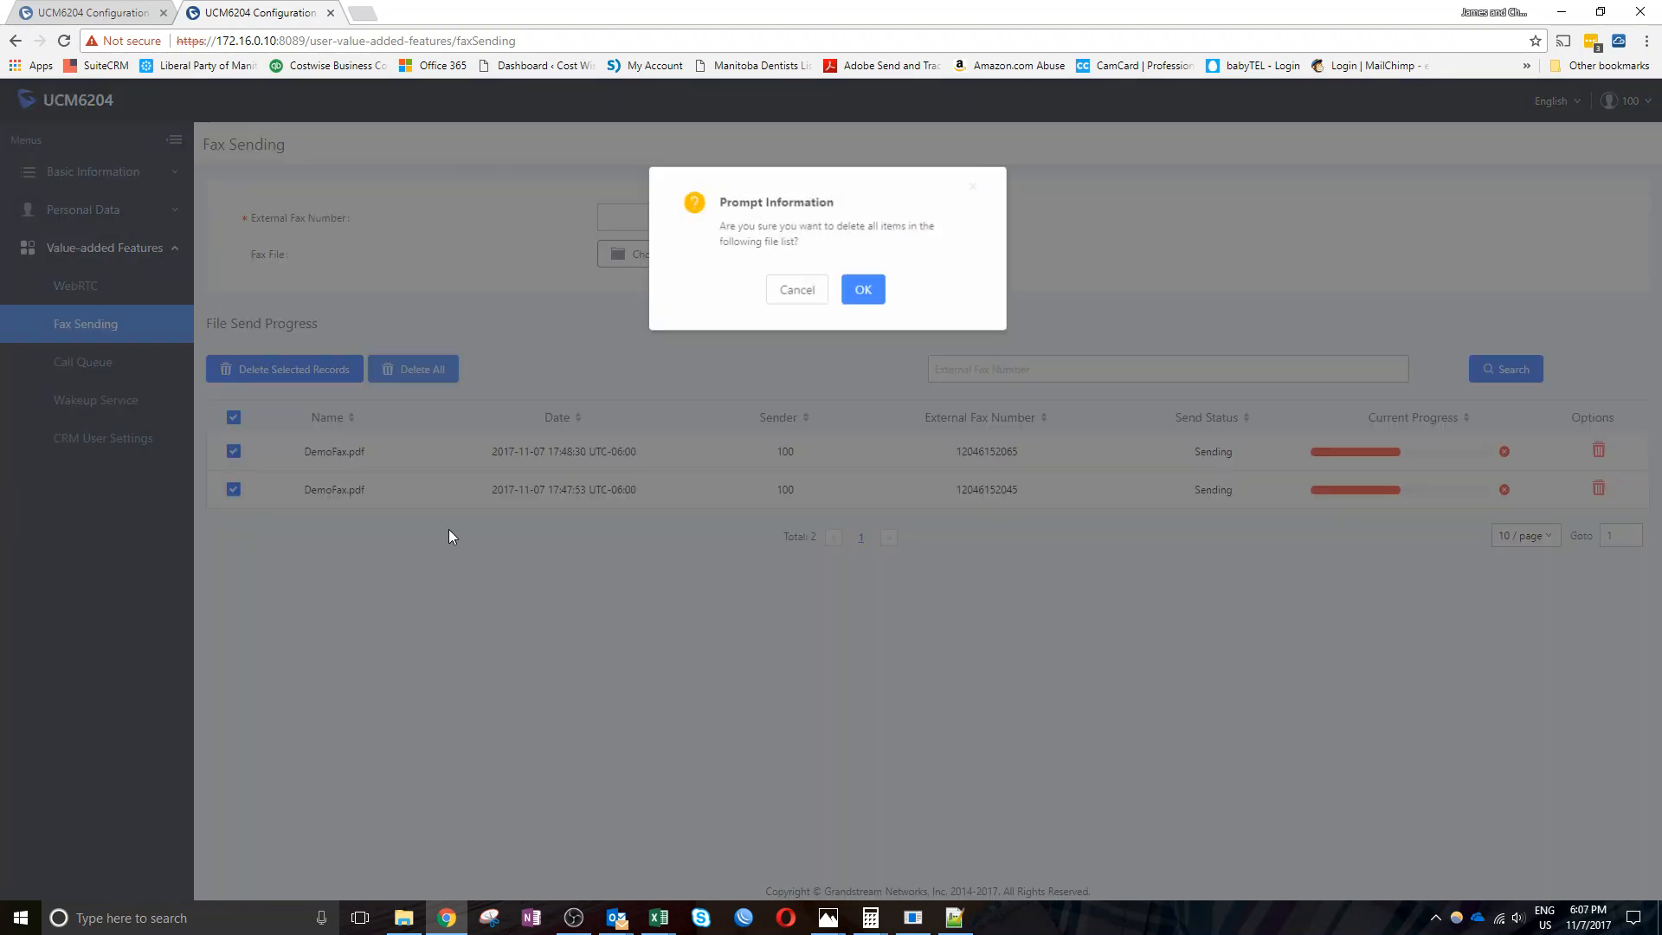
left_click(867, 289)
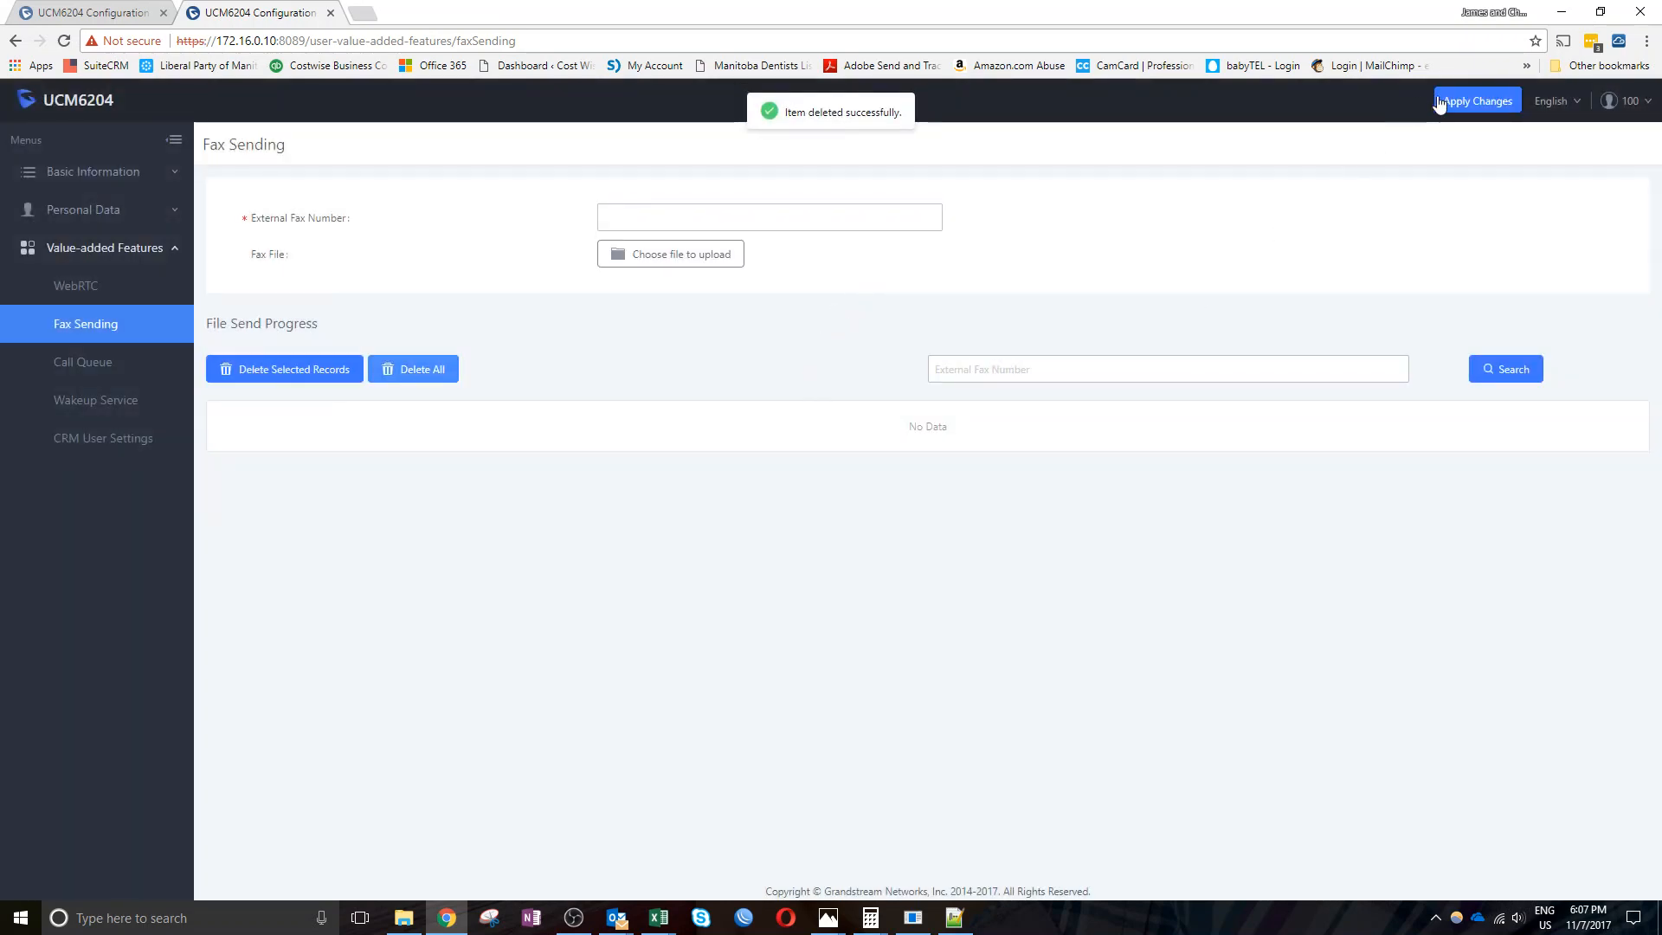
left_click(1439, 103)
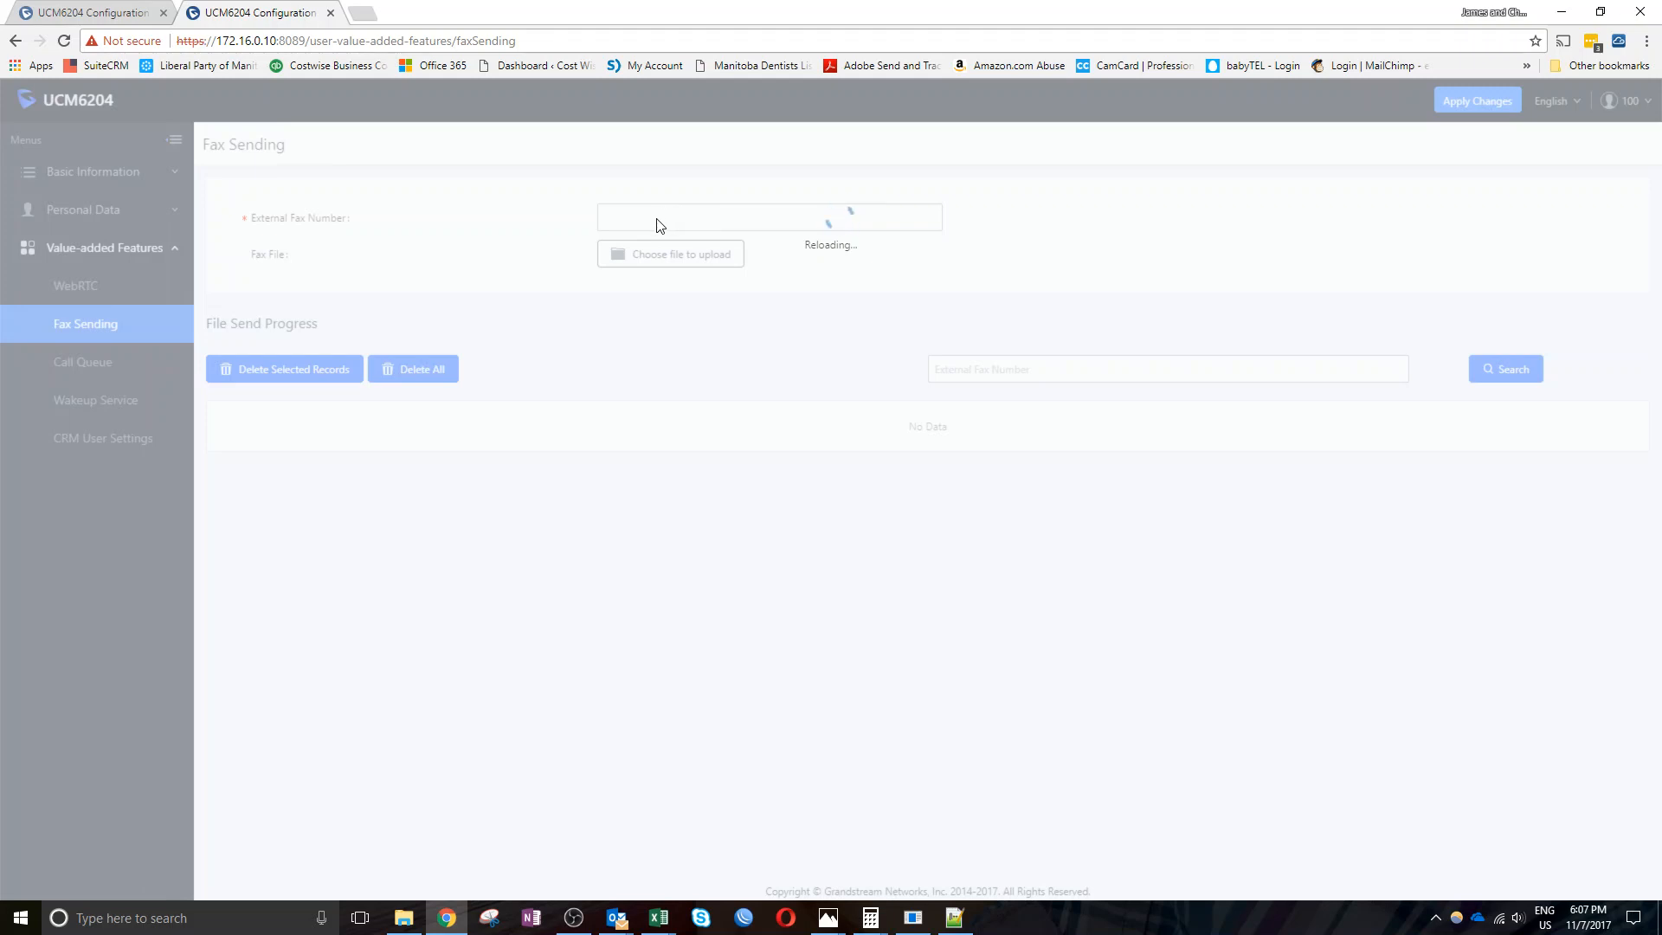
Enter the external fax number and choose DemoFax.pdf as the file to send
left_click(657, 219)
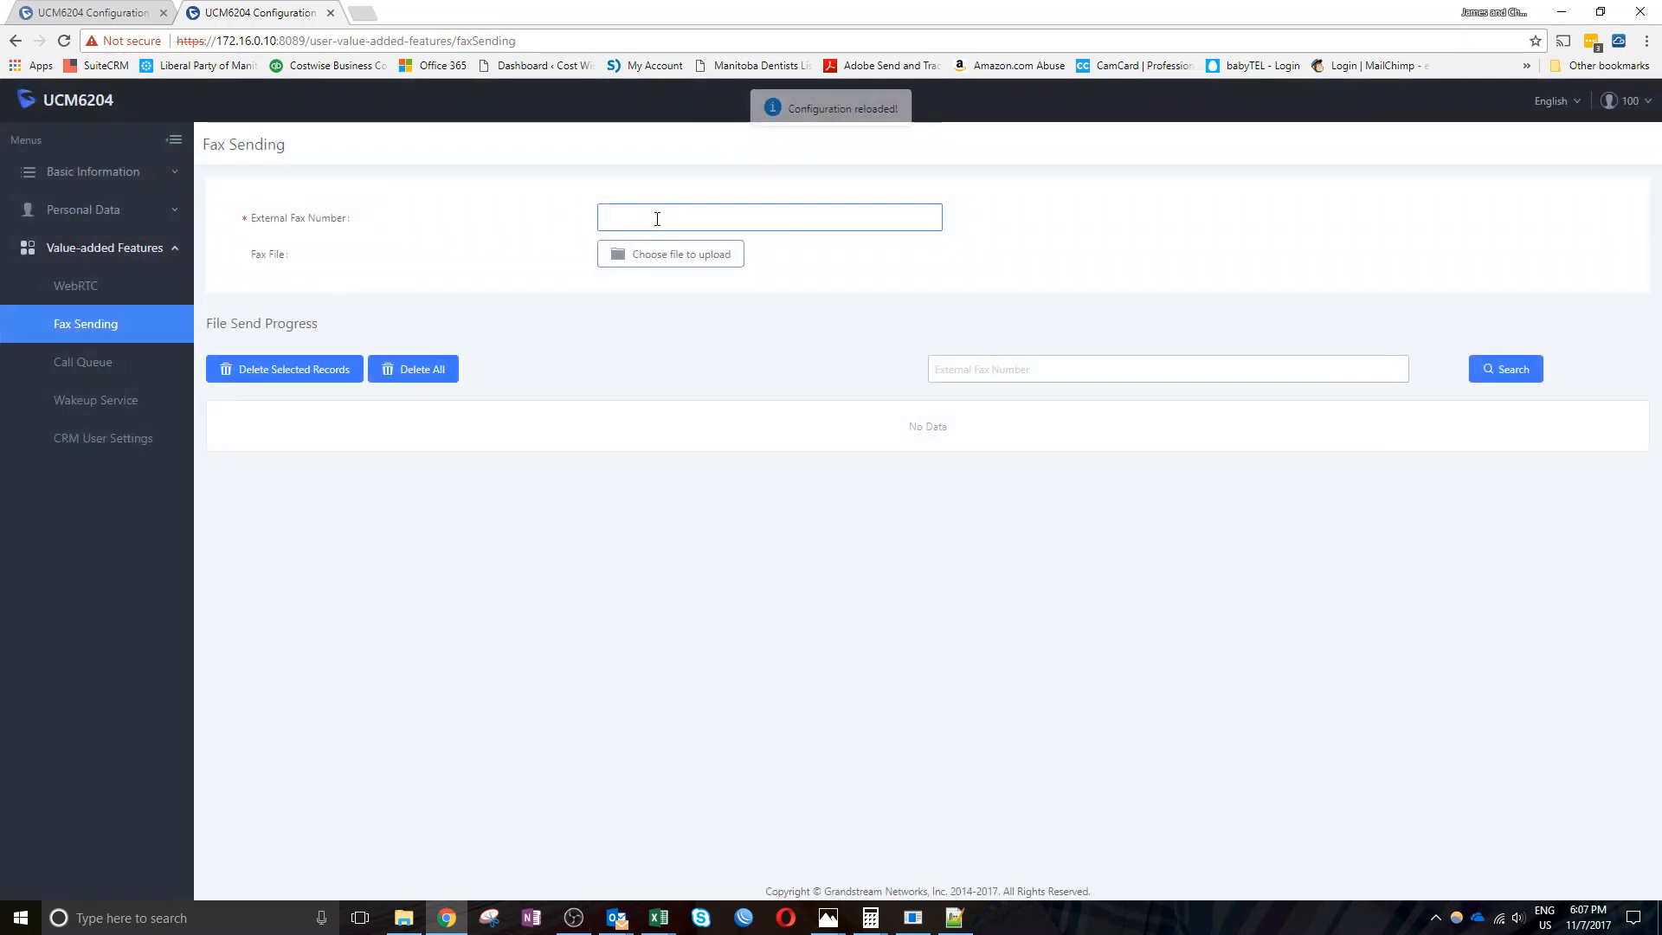
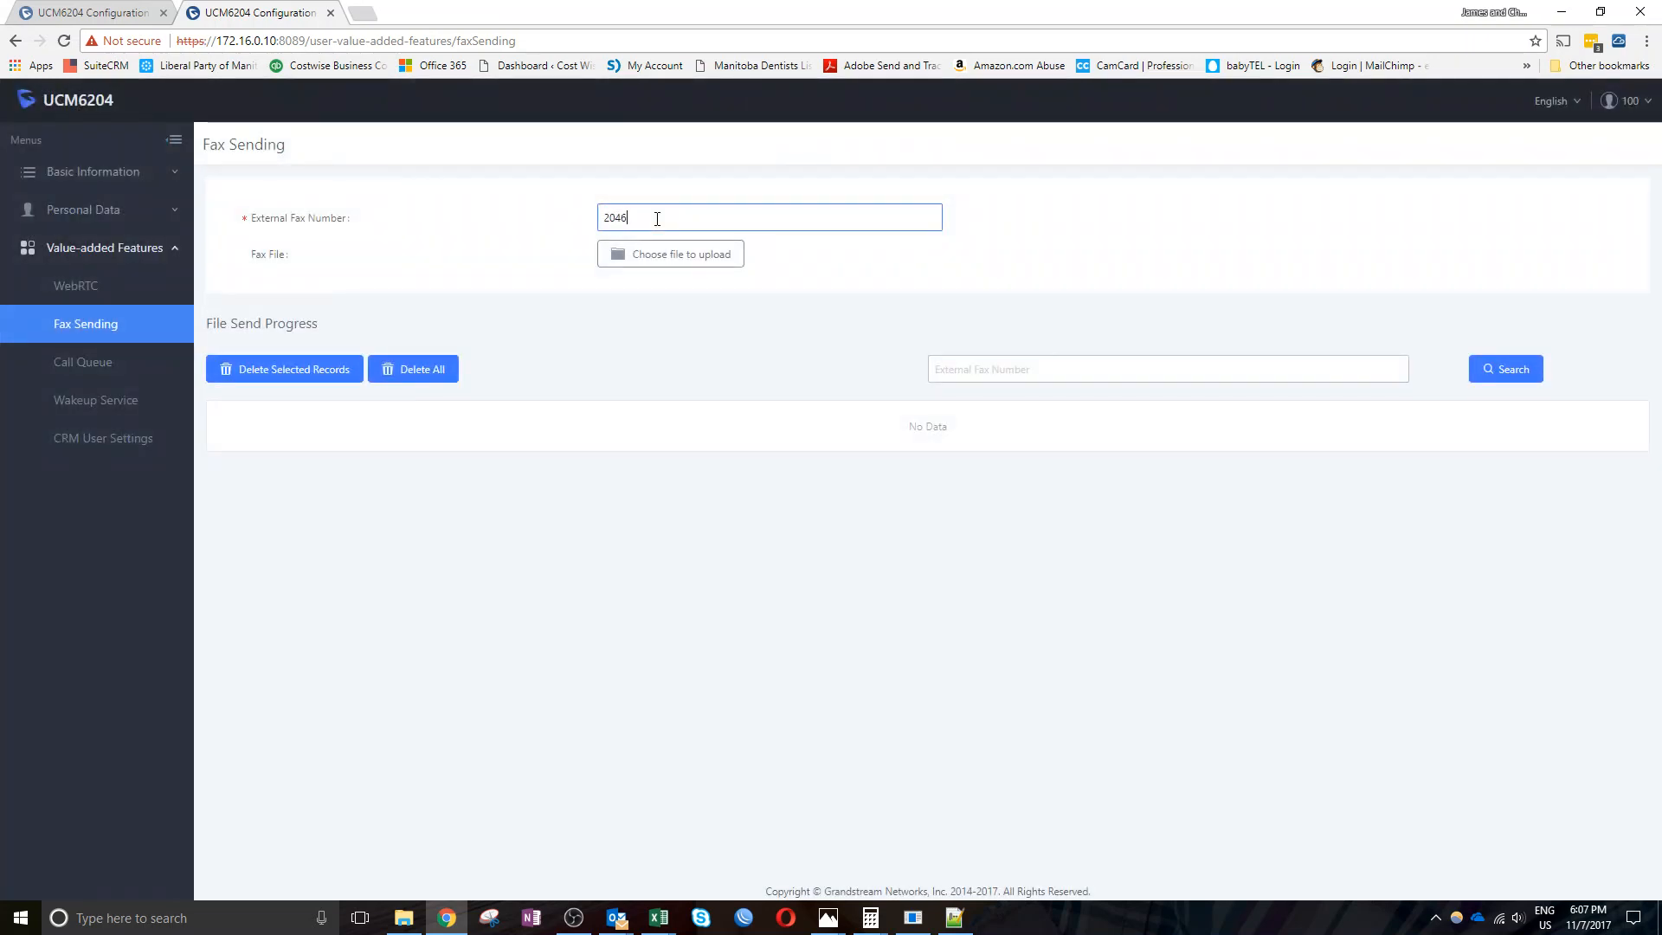
left_click(658, 264)
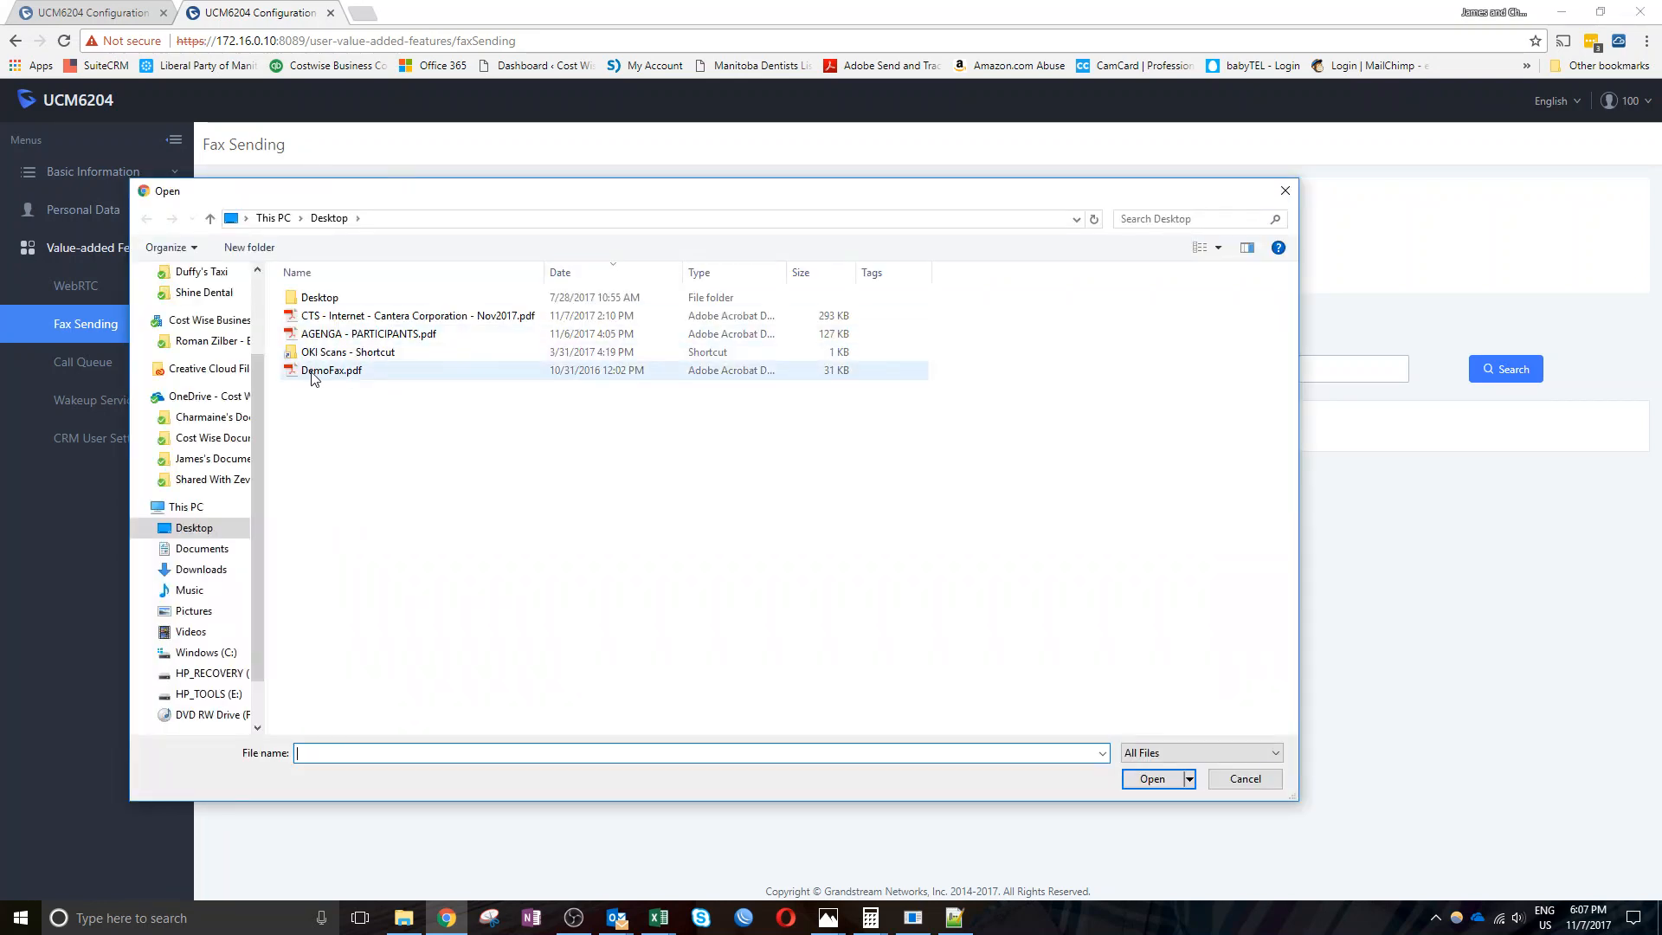
double_click(312, 371)
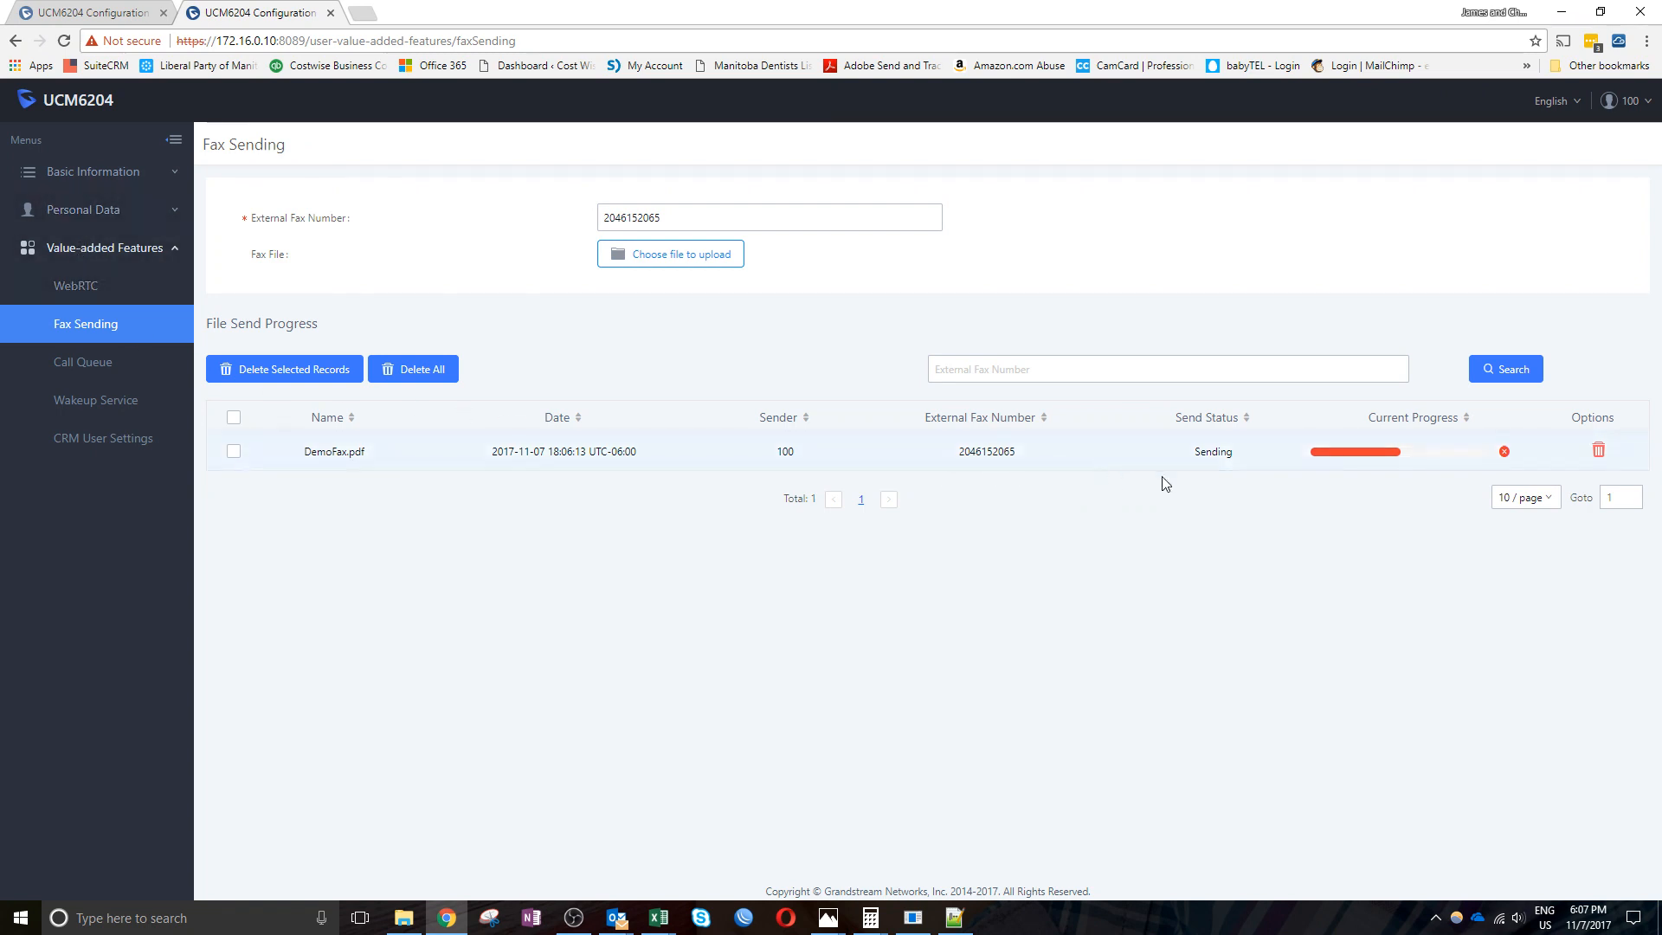
Open the WebRTC page to see its Need Registration form and Call Control dial field
left_click(63, 295)
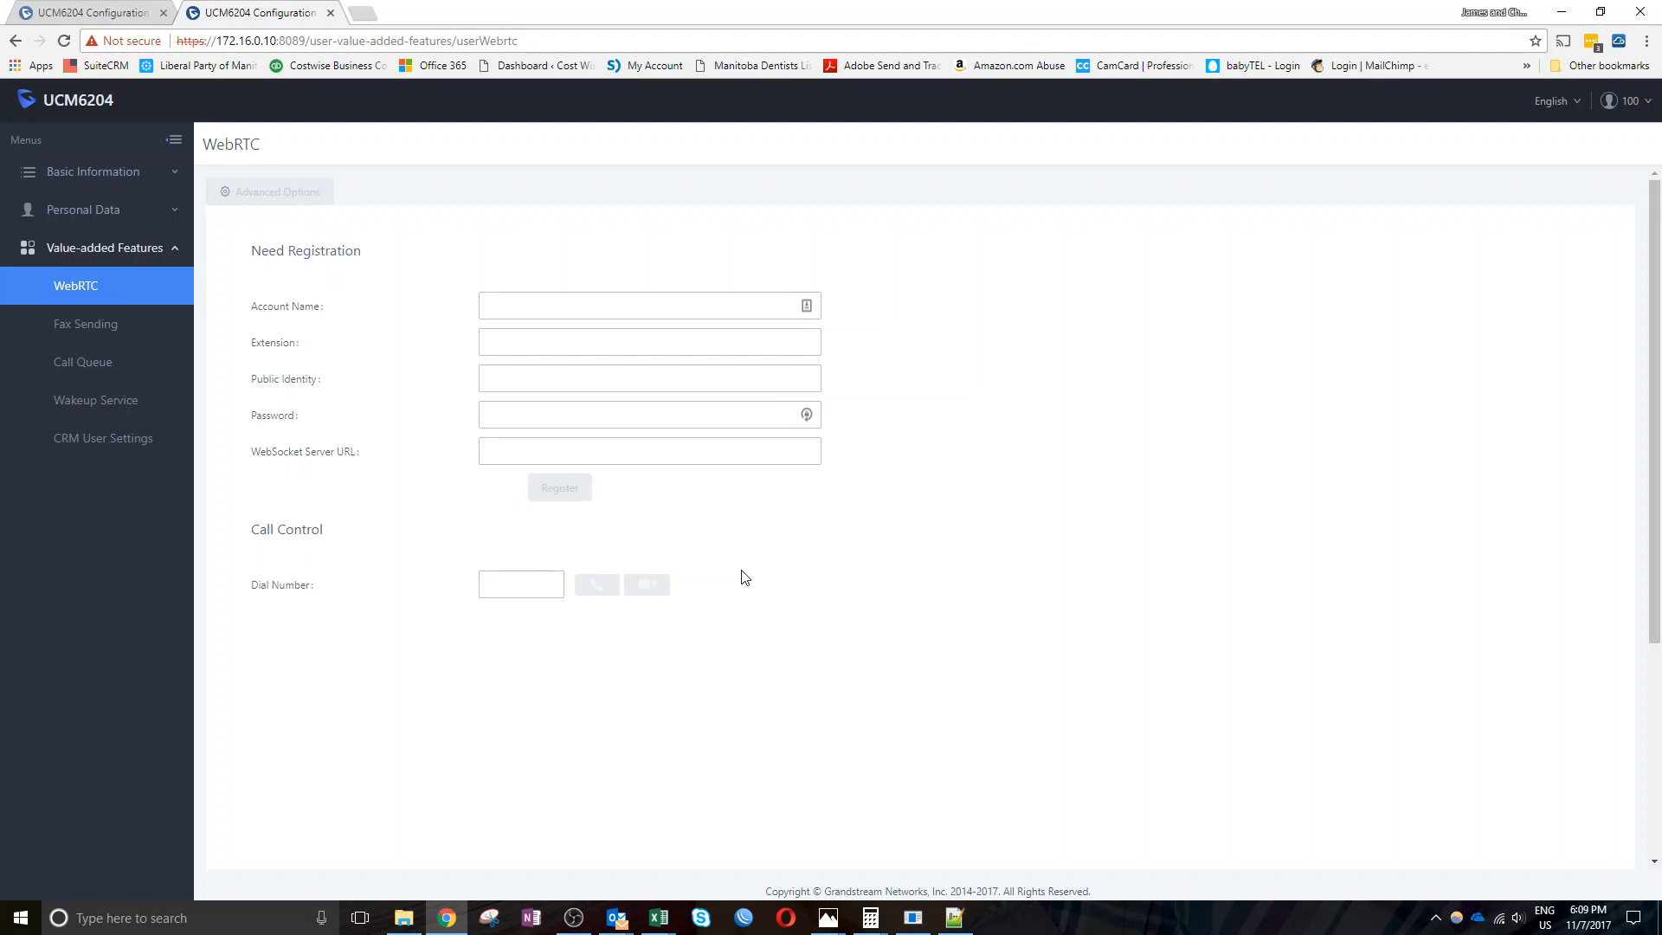
Open the Call Queue page showing empty Waiting, Proceeding and Agents tables
left_click(97, 368)
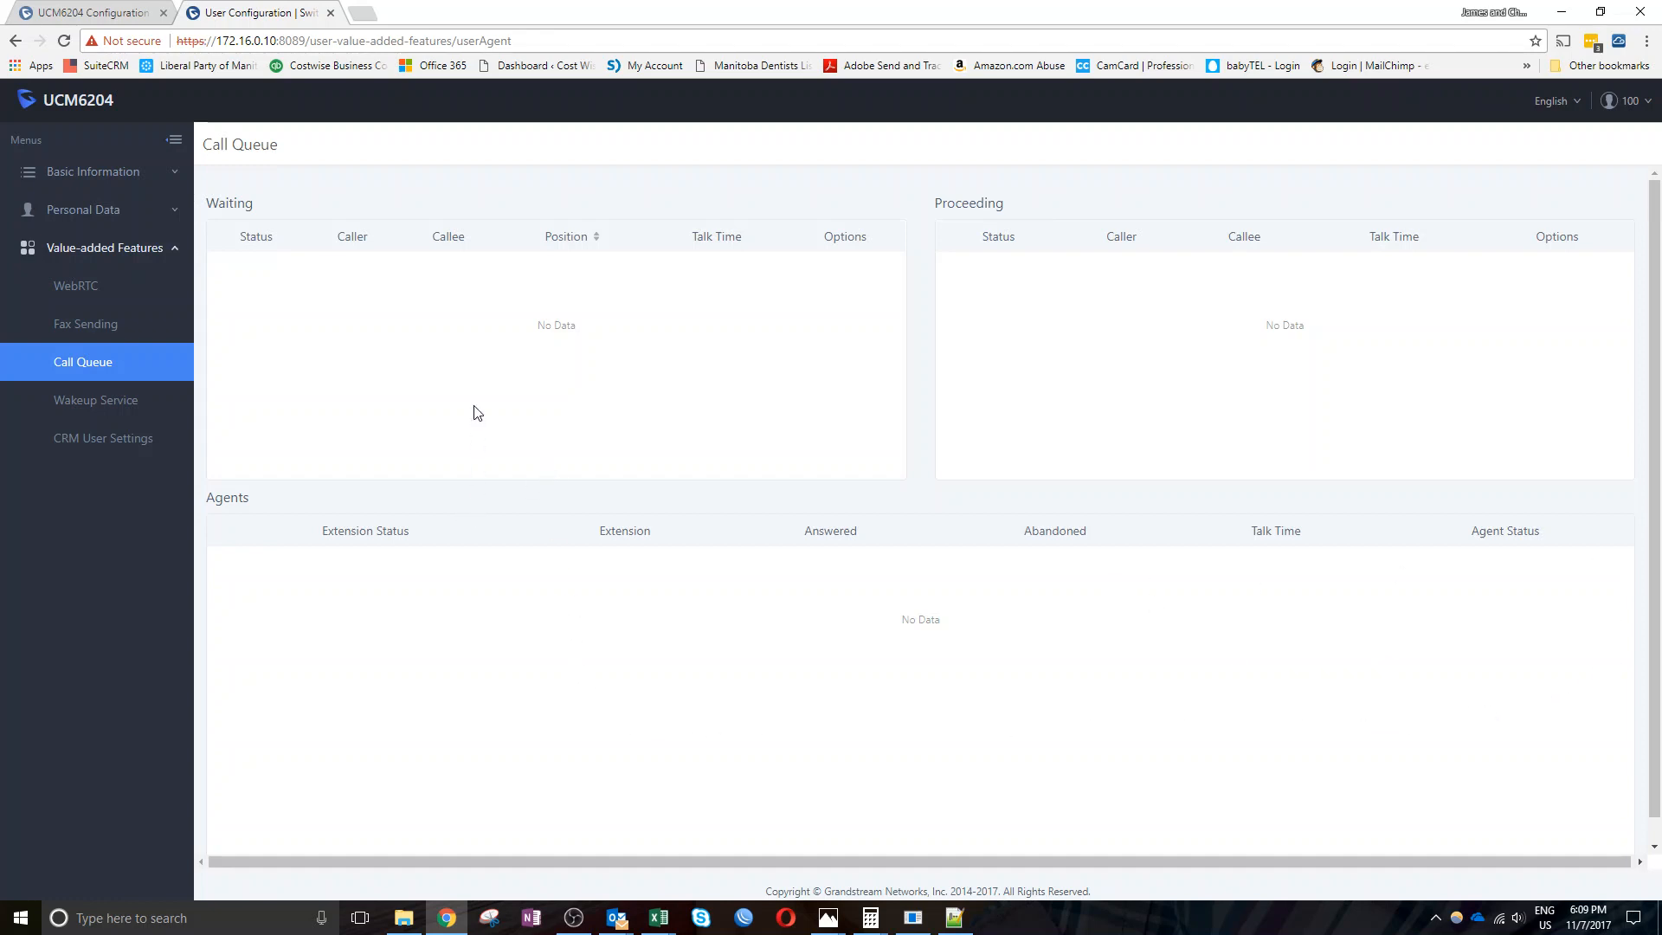
View the empty Wakeup Service list, then switch to CRM User Settings with CRM disabled
left_click(99, 409)
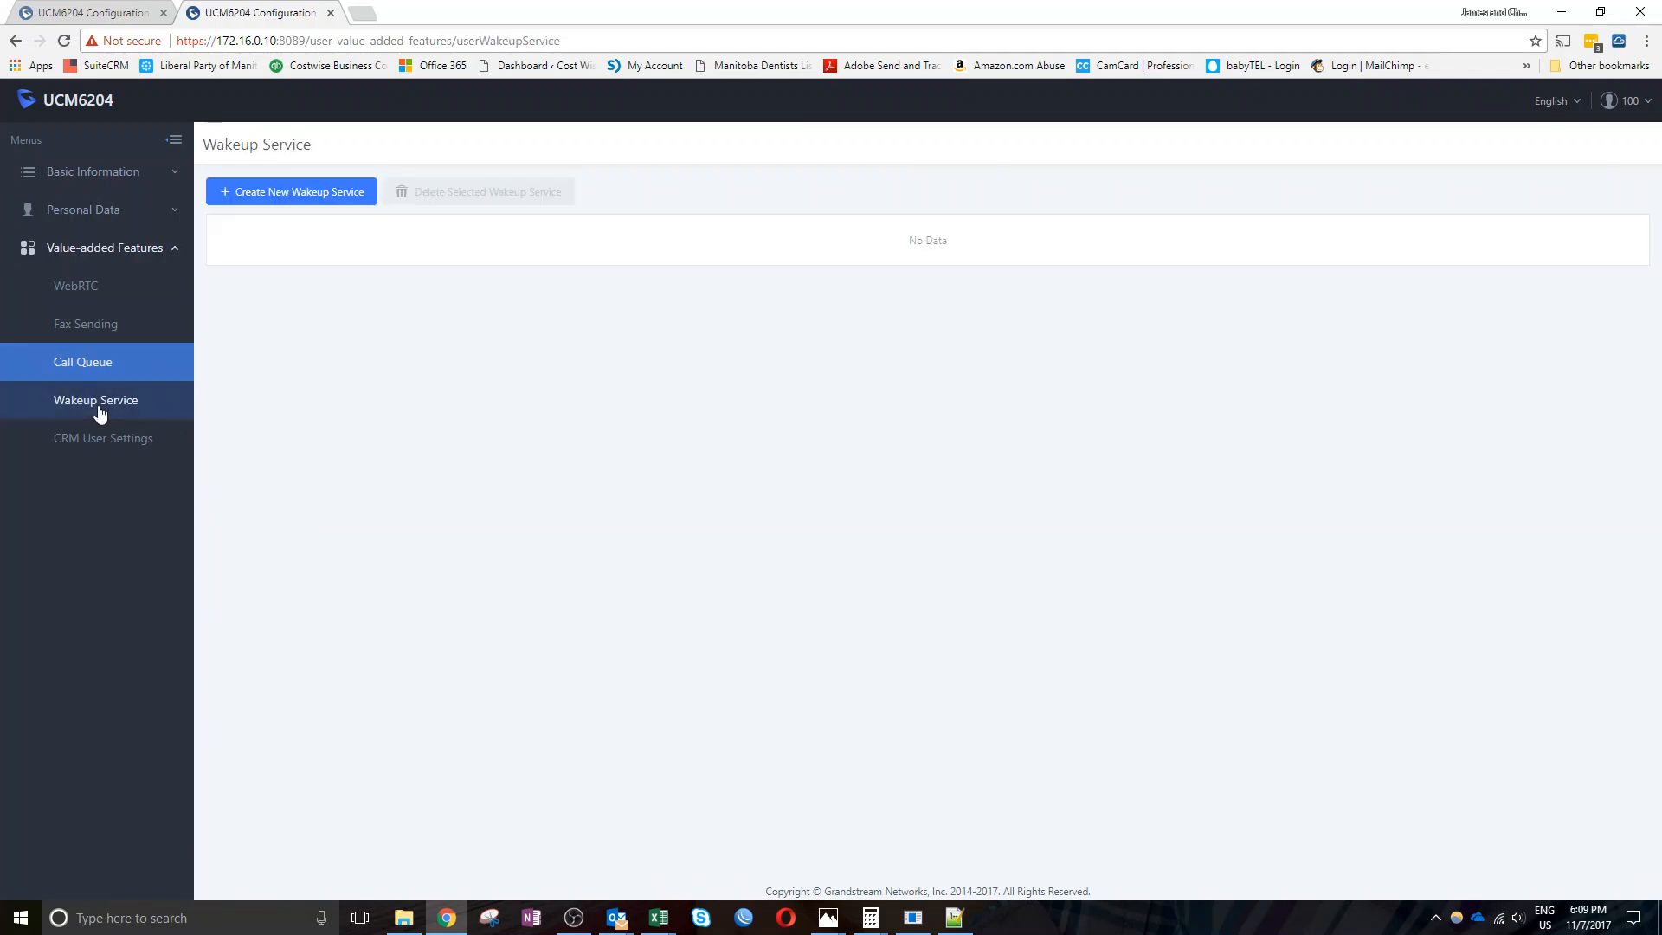
left_click(90, 440)
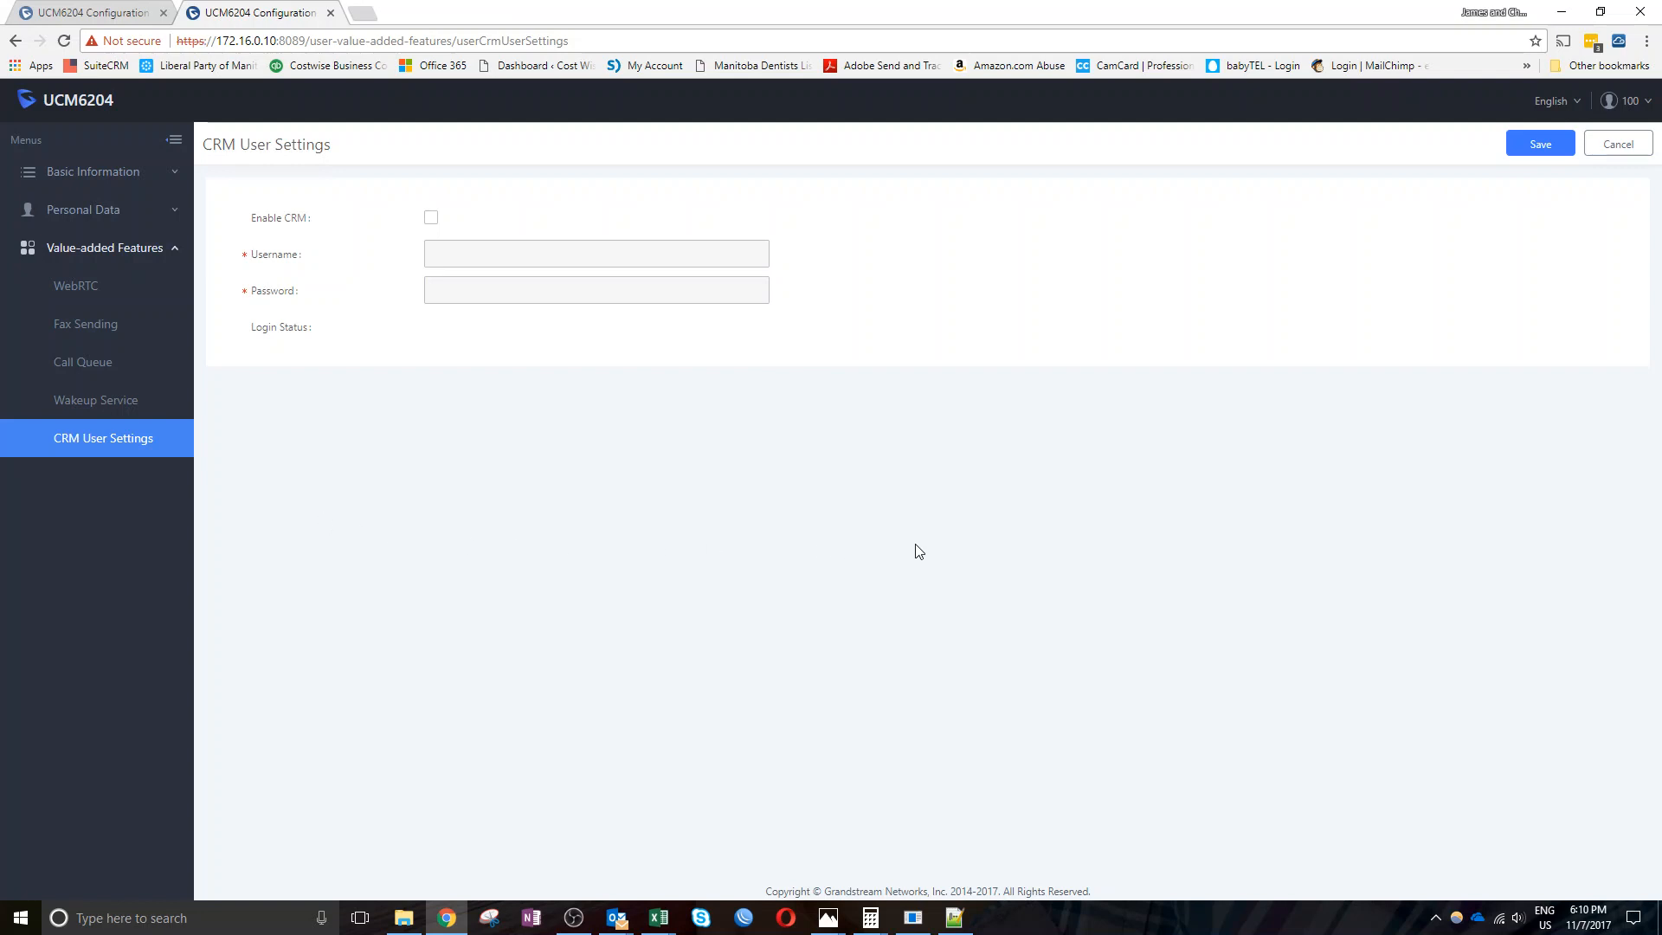
Collapse and re-expand the sidebar, browse the language list without changing it, then log out
left_click(174, 141)
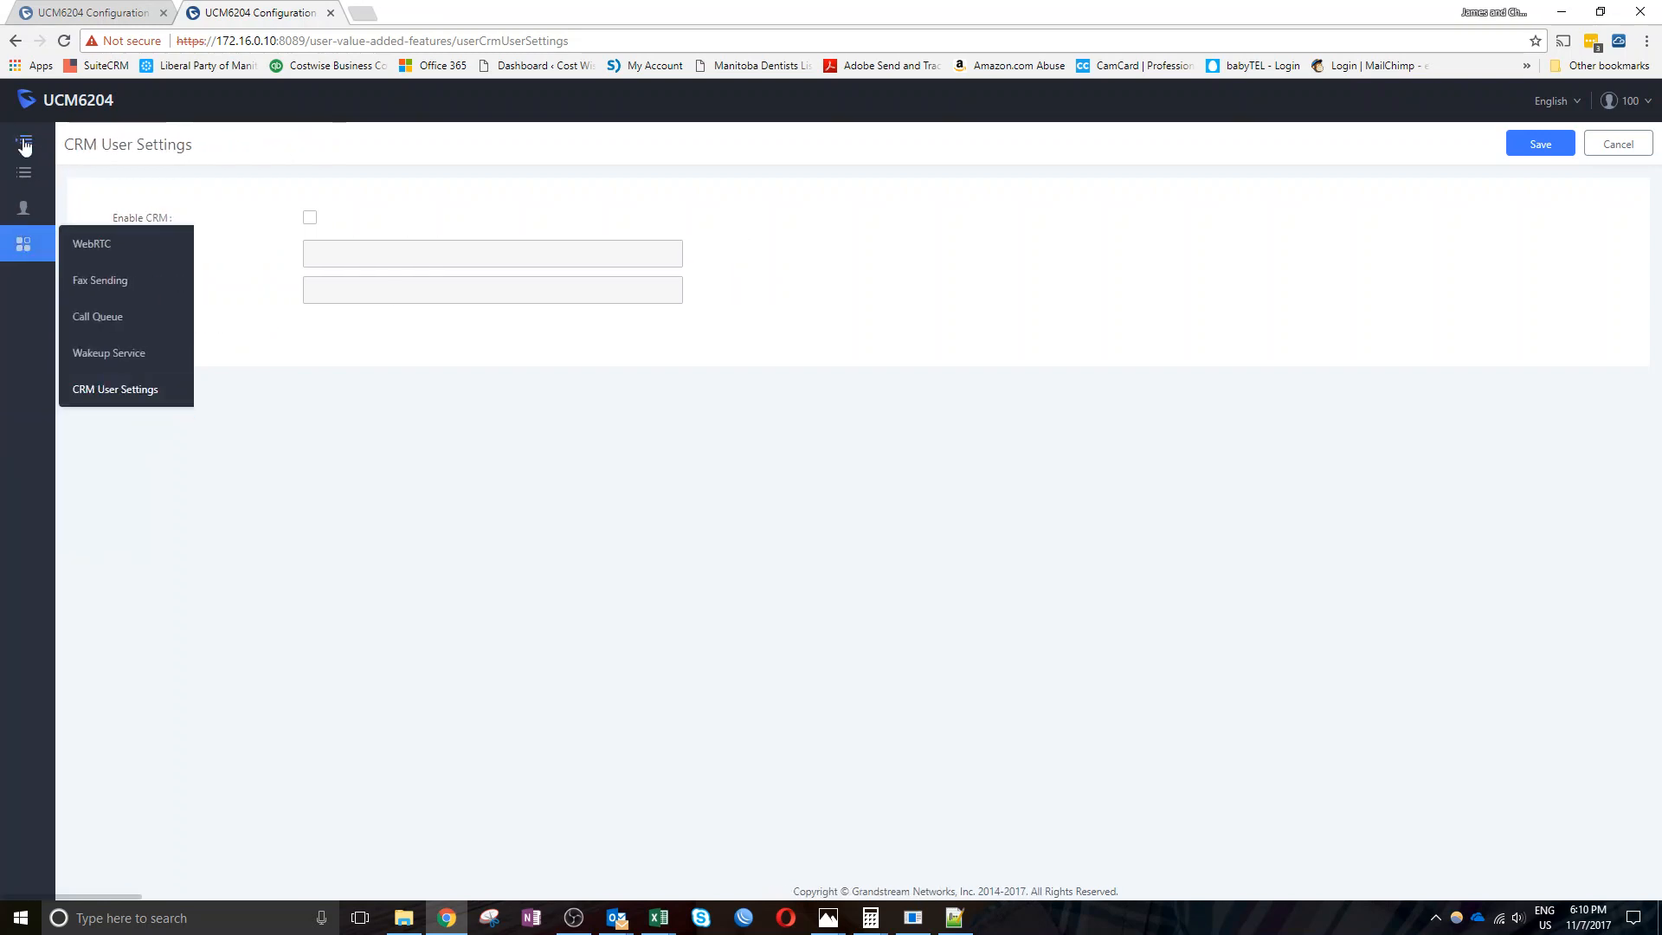
left_click(20, 136)
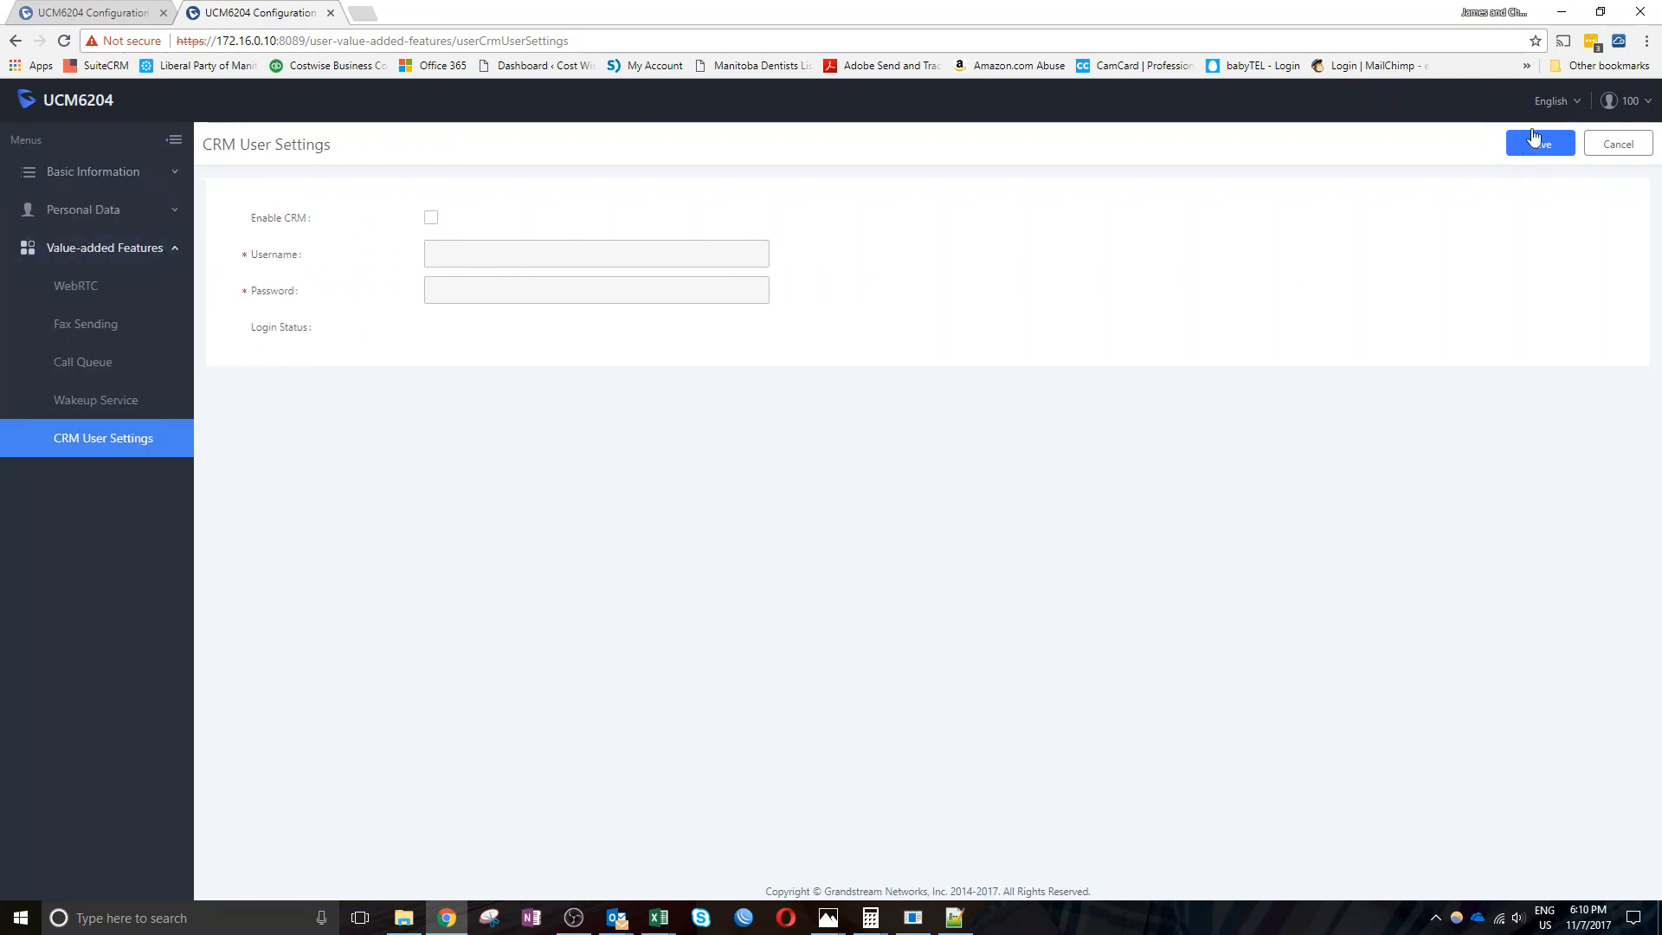
left_click(1569, 101)
scroll(1540, 245, "down", 2)
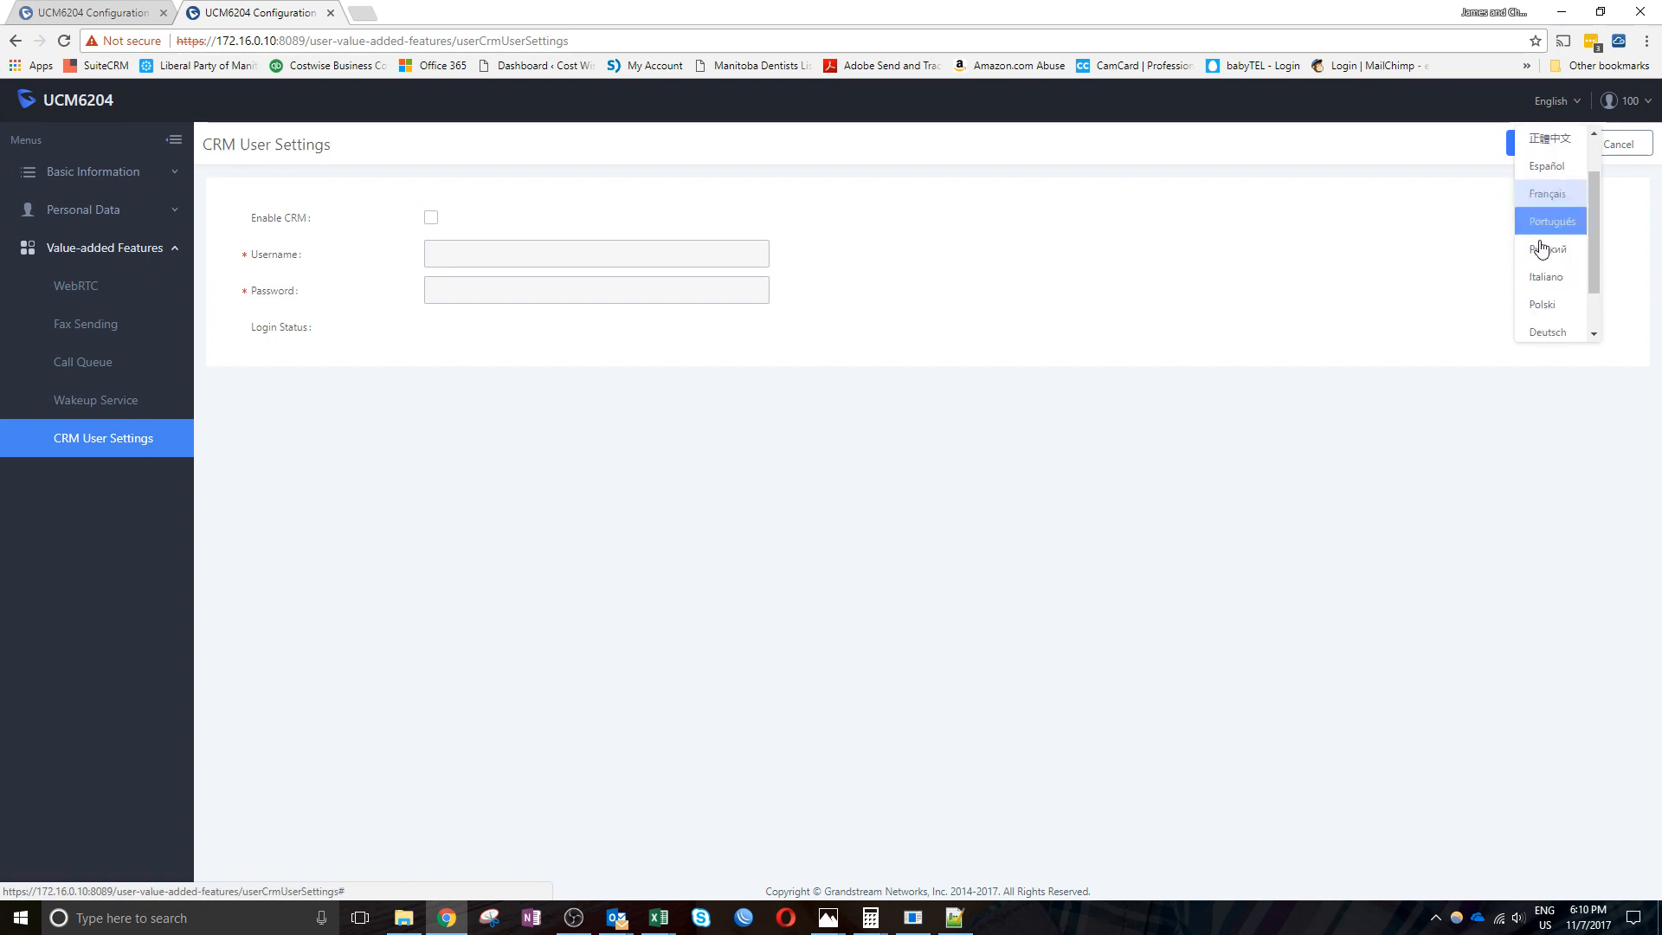
scroll(1541, 245, "up", 2)
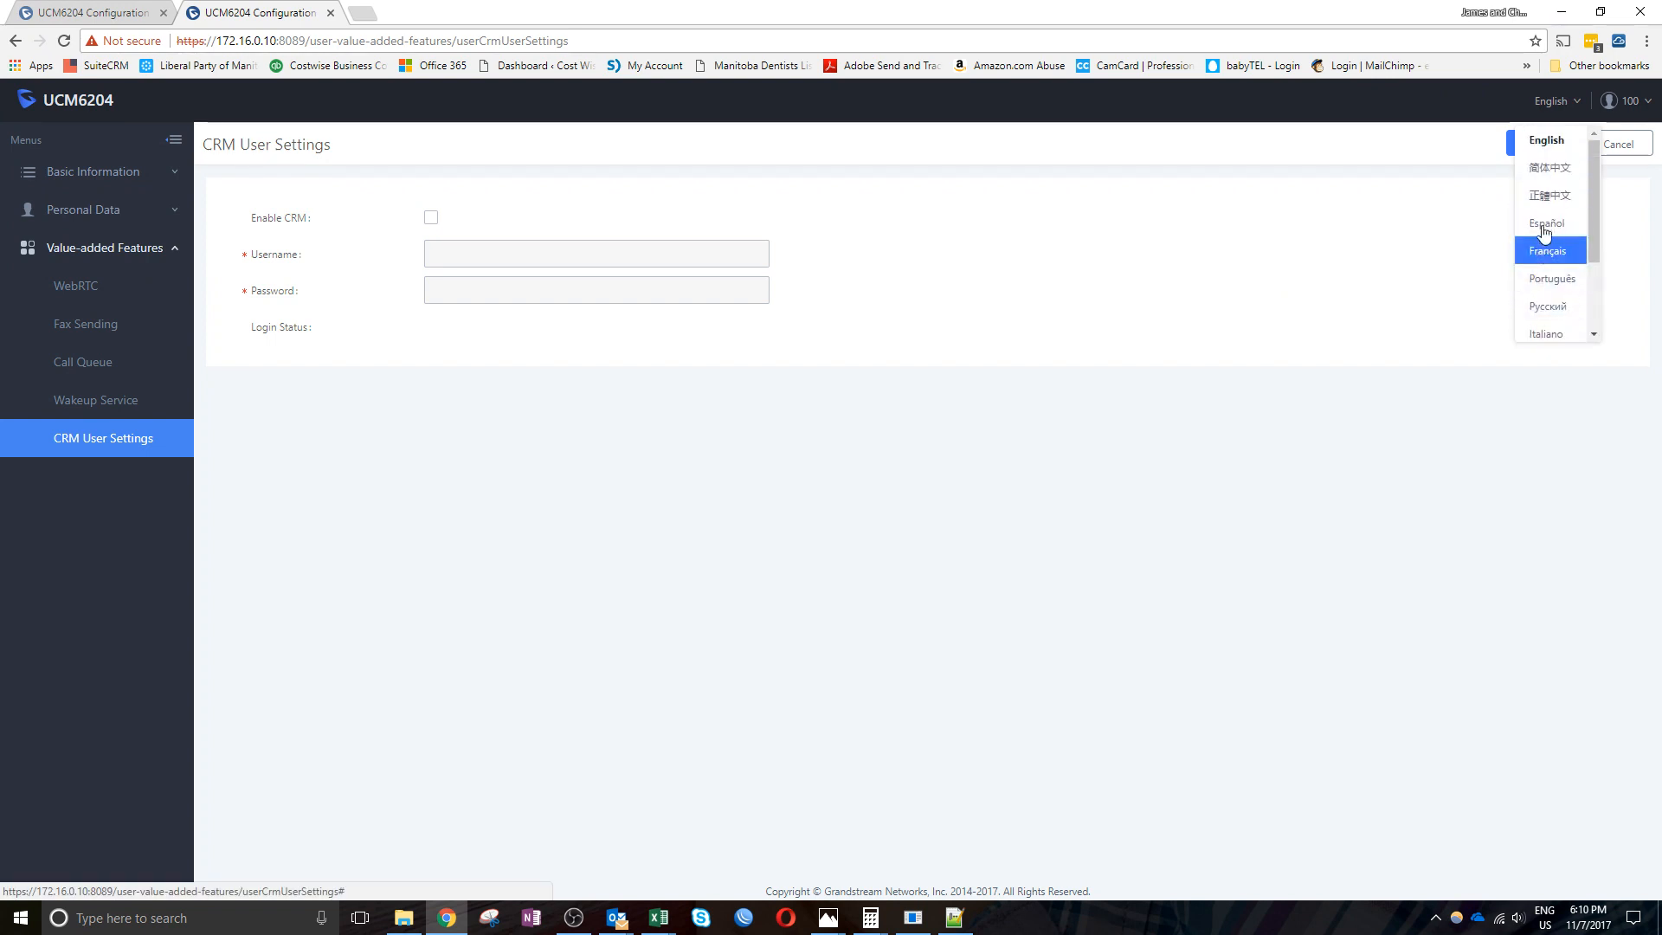
left_click(1629, 223)
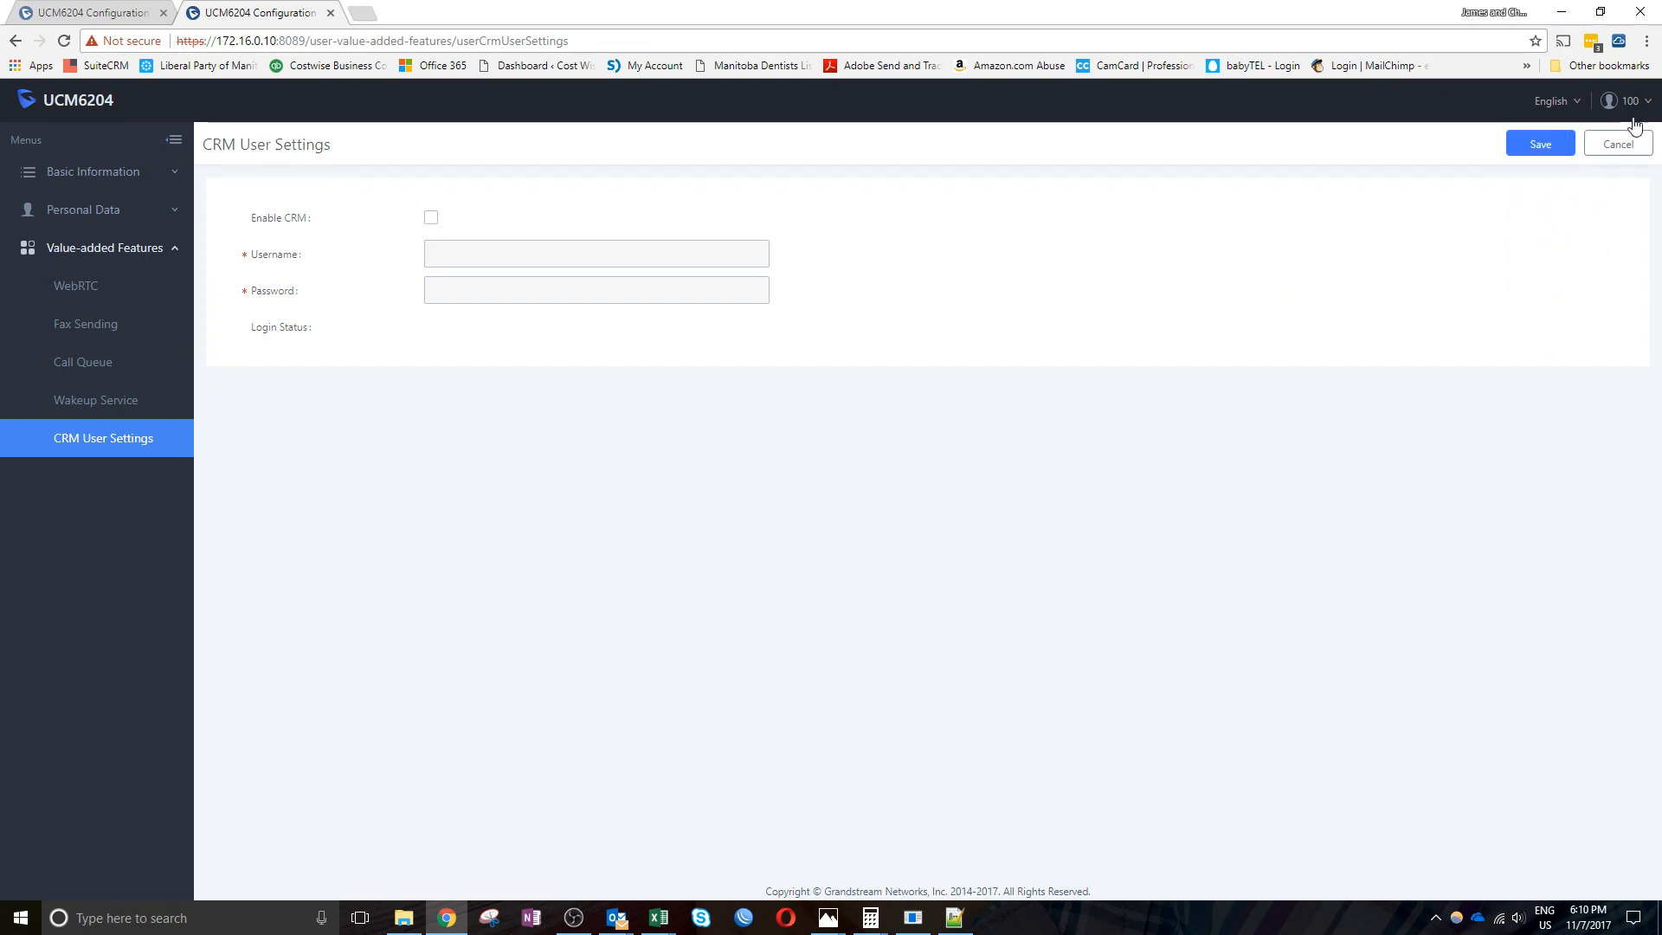
mouse_move(1633, 111)
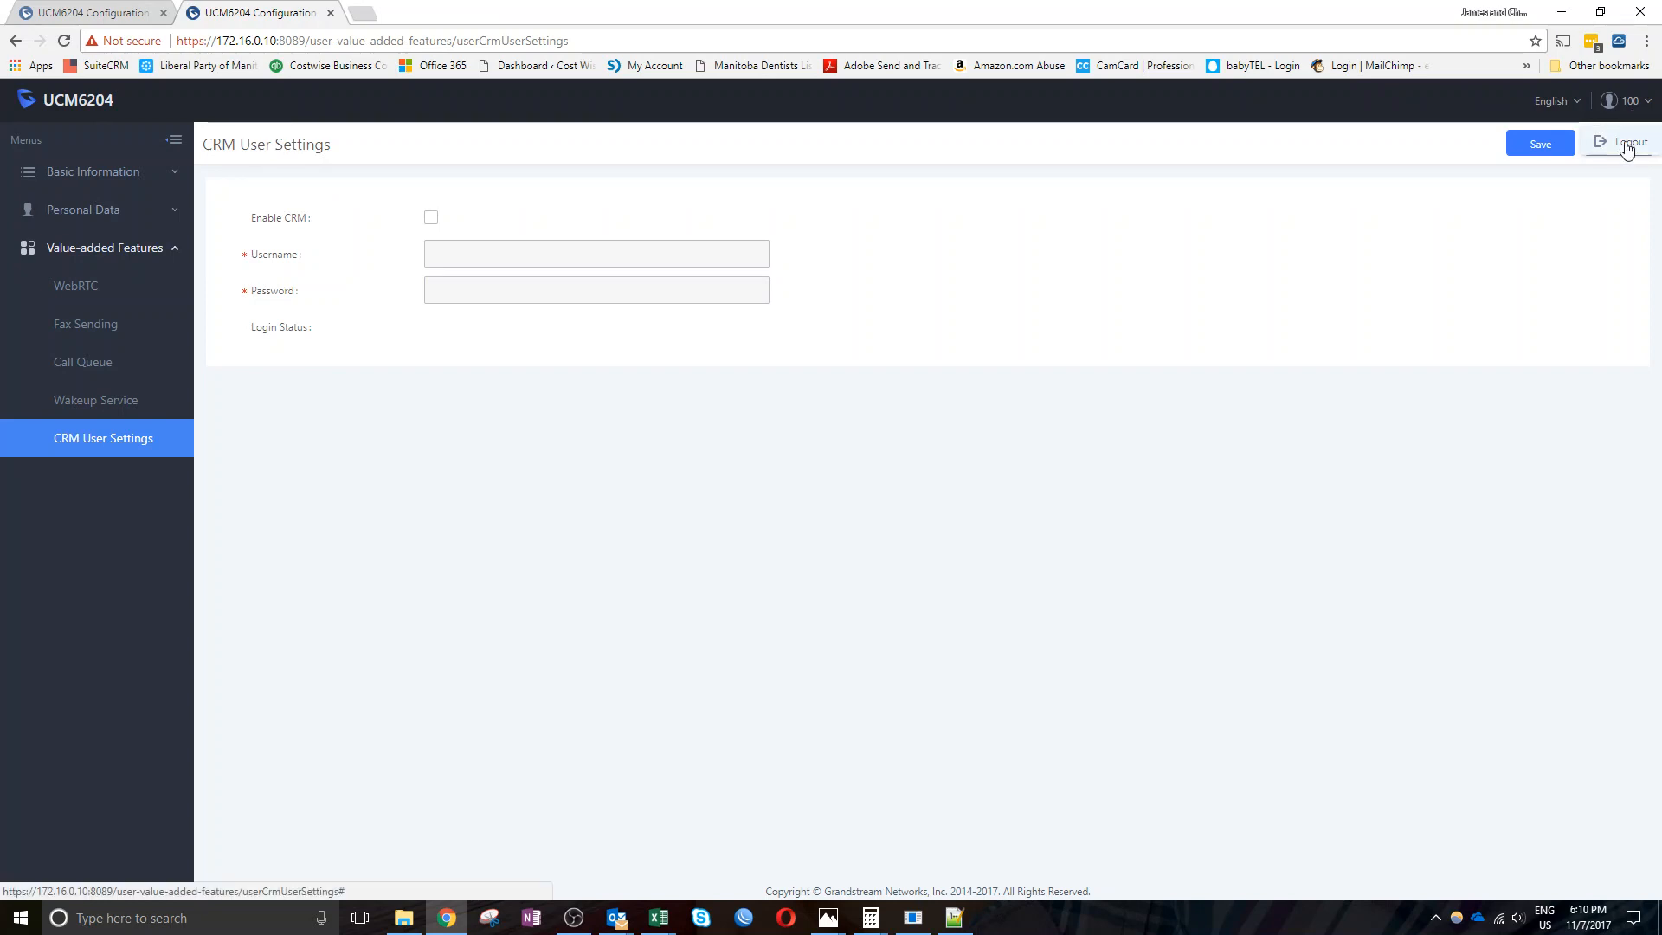
left_click(1624, 142)
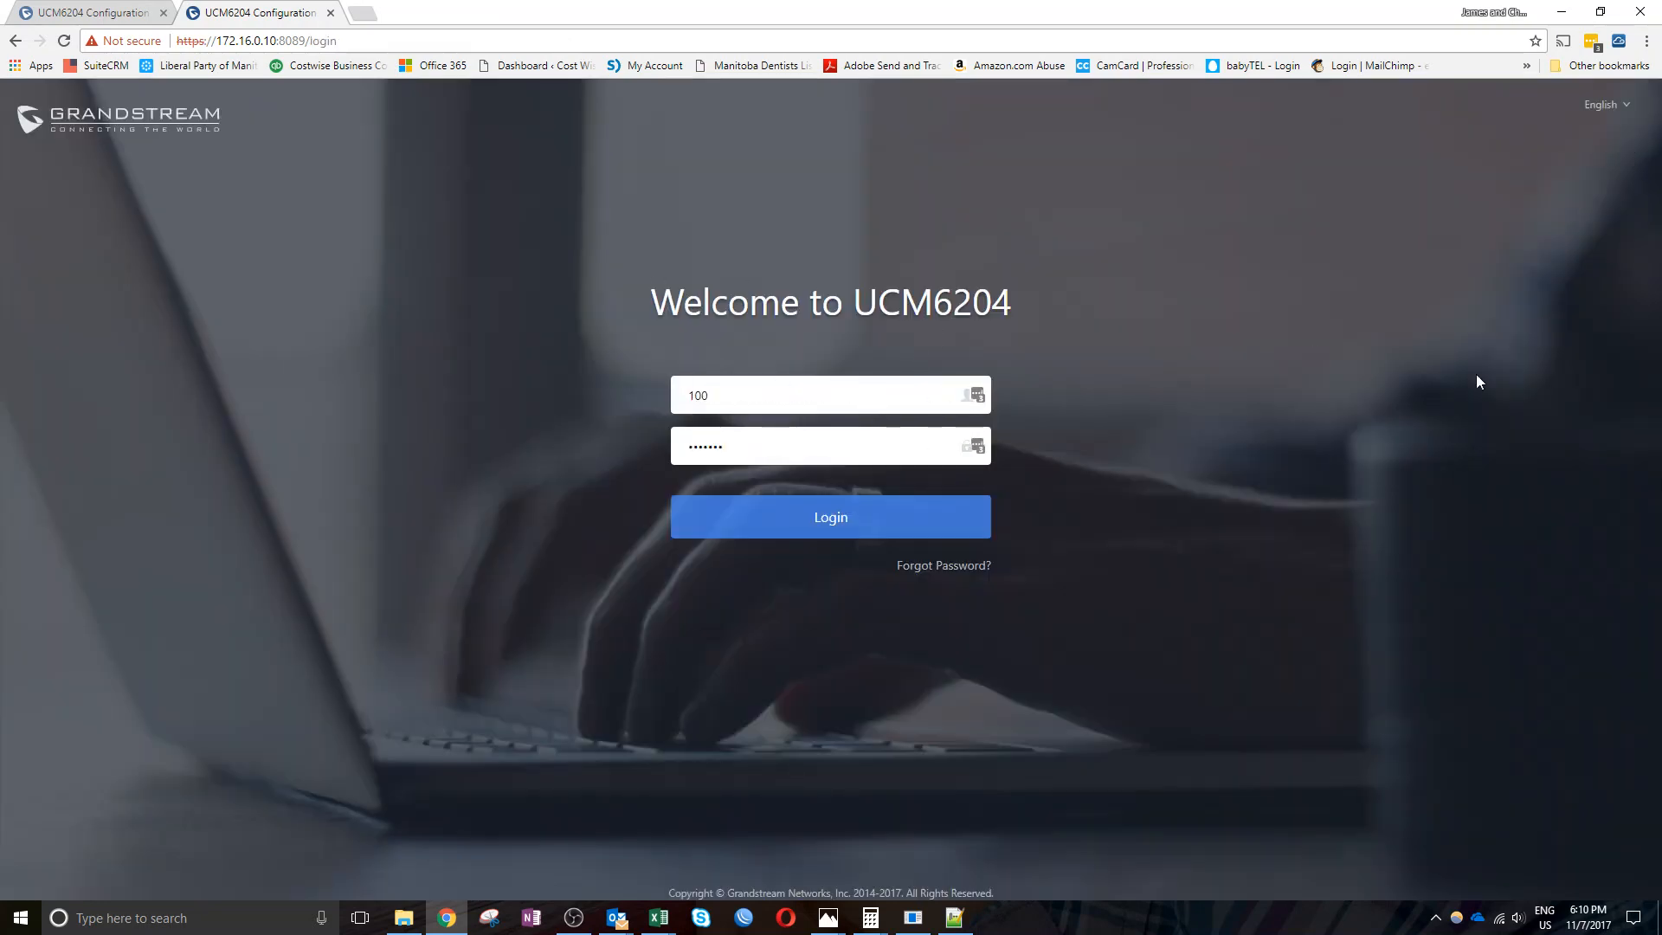